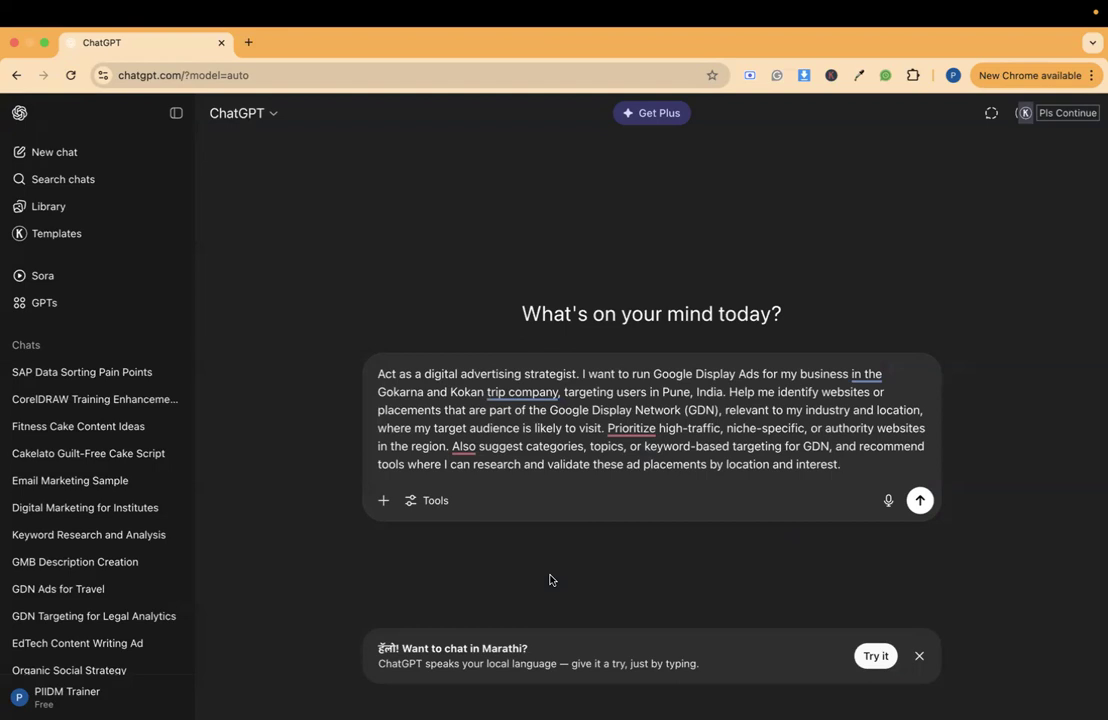
- Replace the "Gokarna and Kokan trip company," business description in the prompt with "Digital Marketing Course"
click(381, 373)
drag(391, 373, 577, 376)
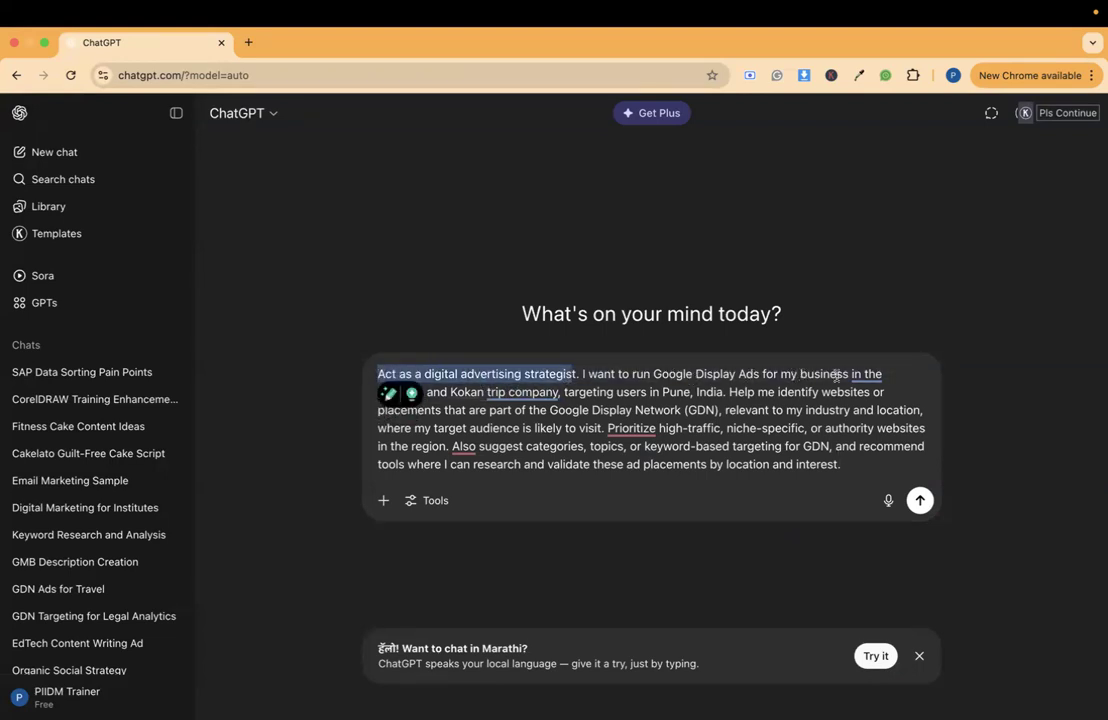
click(474, 393)
mouse_move(520, 392)
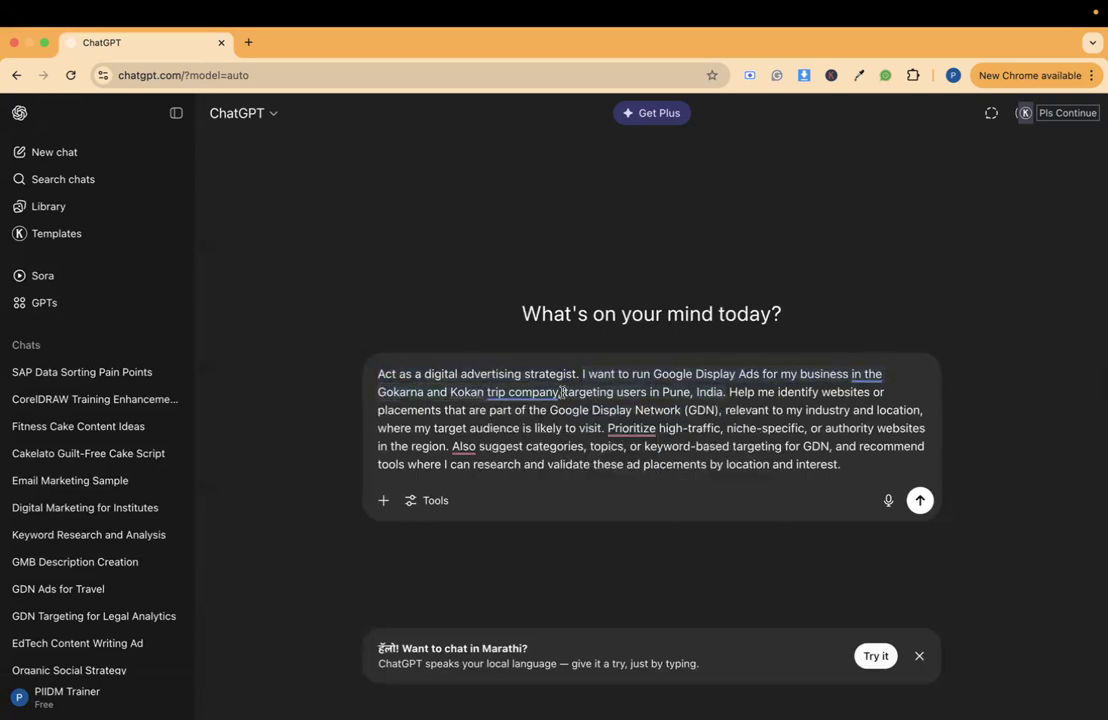
drag(530, 391, 377, 392)
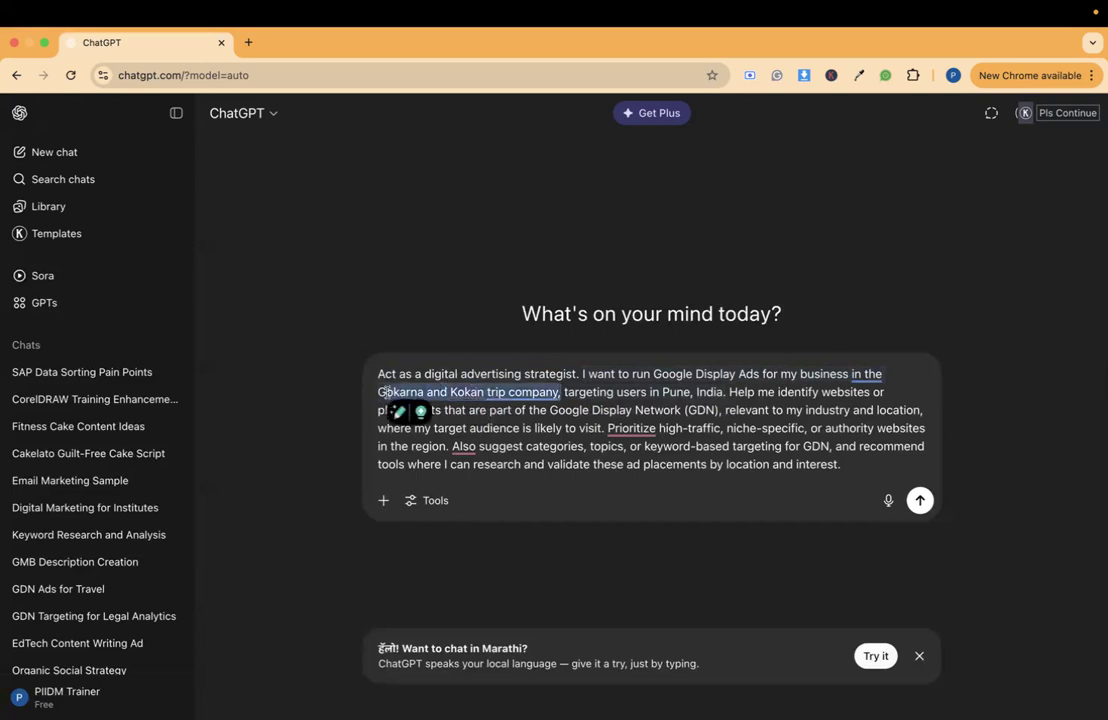
text(Digital)
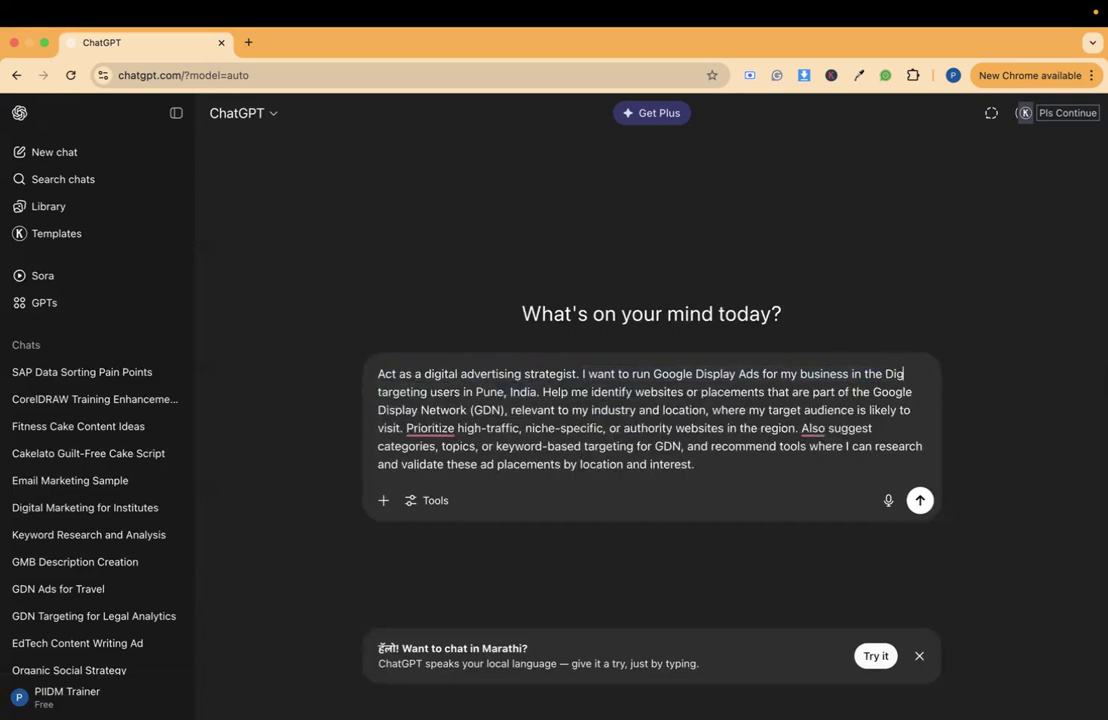
text( Marketing Co)
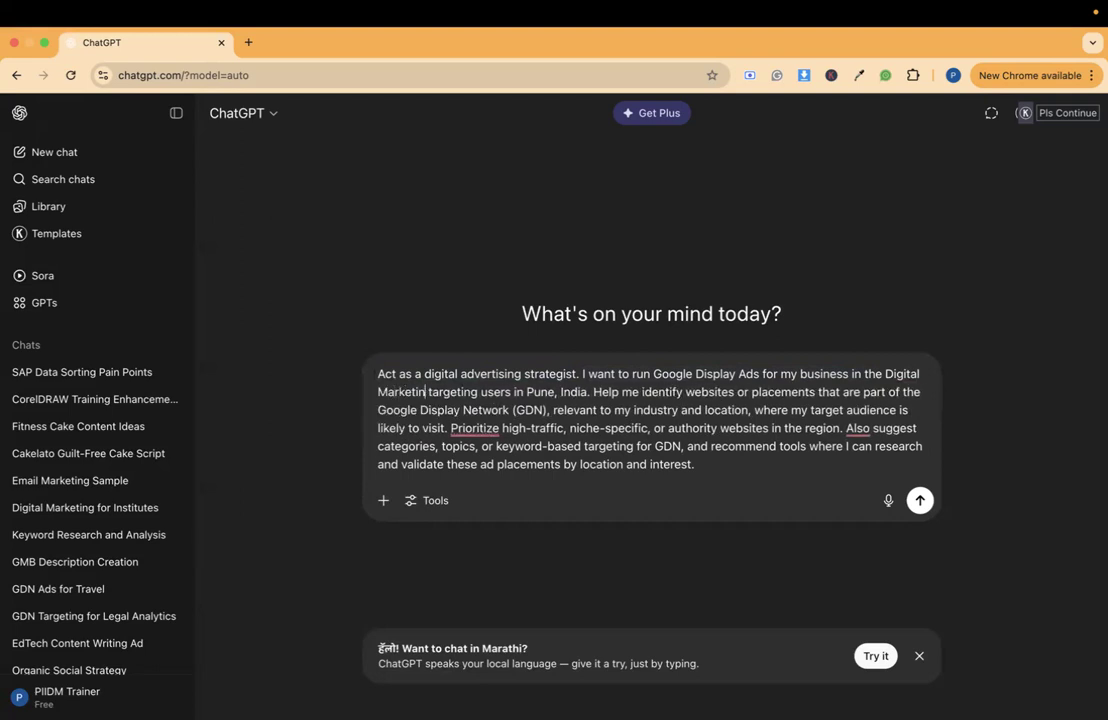
text(urse)
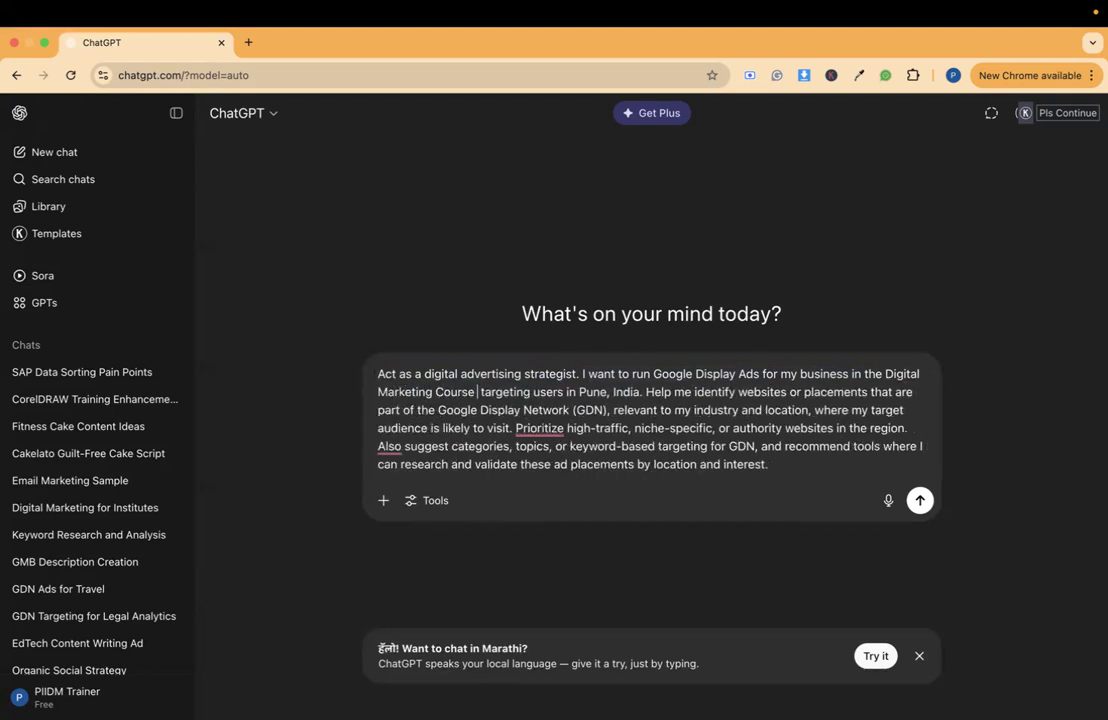
- Insert "PIIDM -" before "Digital Marketing Course" in the prompt and correct the punctuation after "Course" to a comma
click(886, 376)
text(PIID)
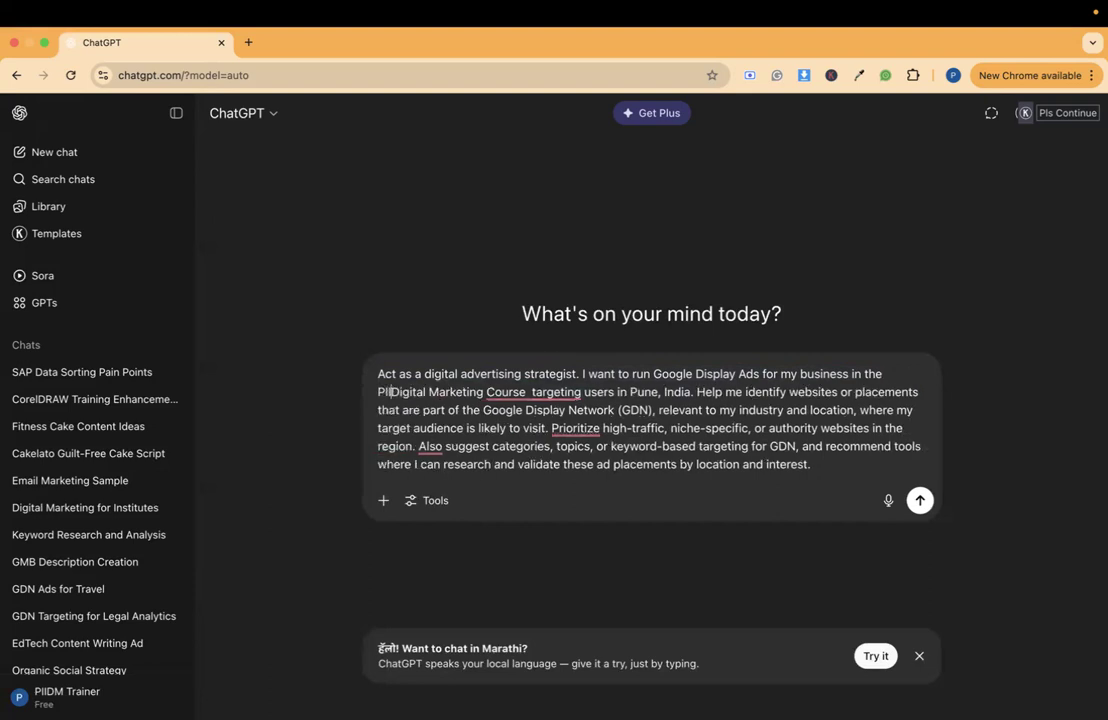
text(M -)
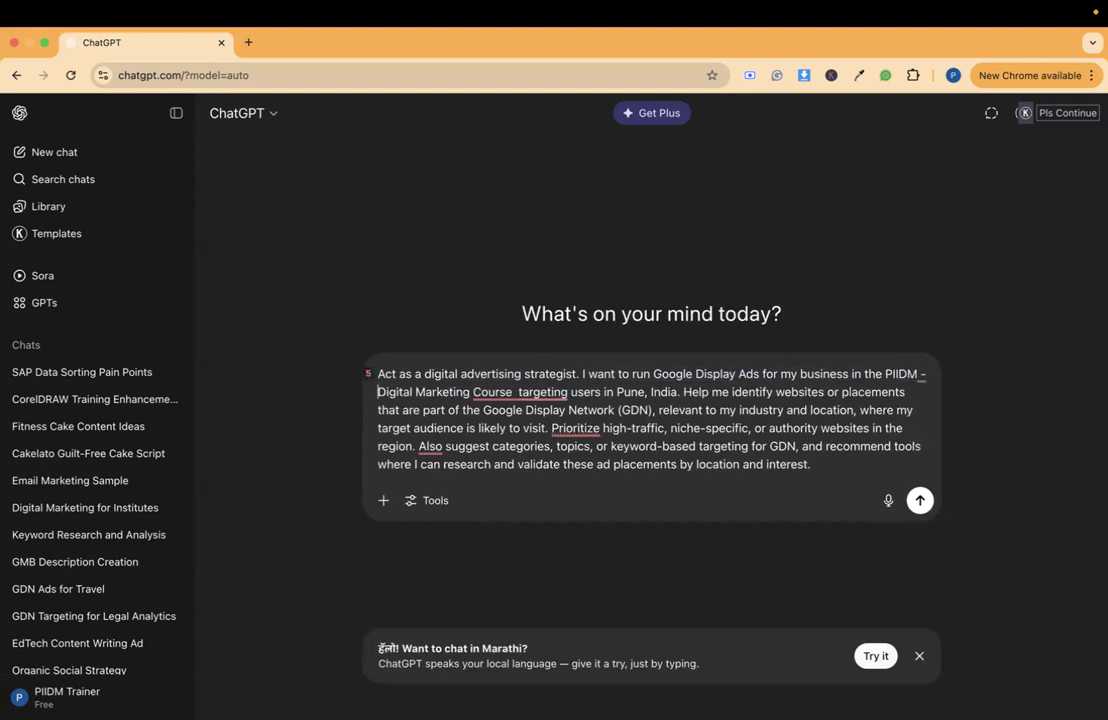
mouse_move(543, 392)
click(535, 434)
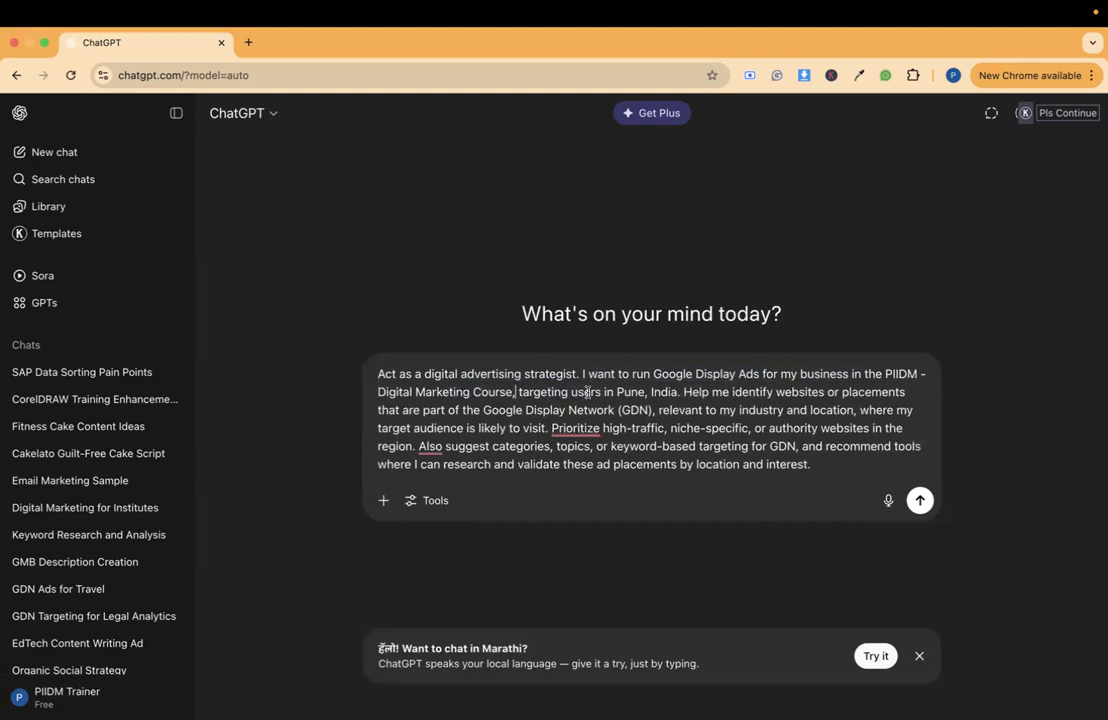
- Add "Example : Career site, Job new site" after "where my target audience is likely to visit" in the prompt
double_click(623, 392)
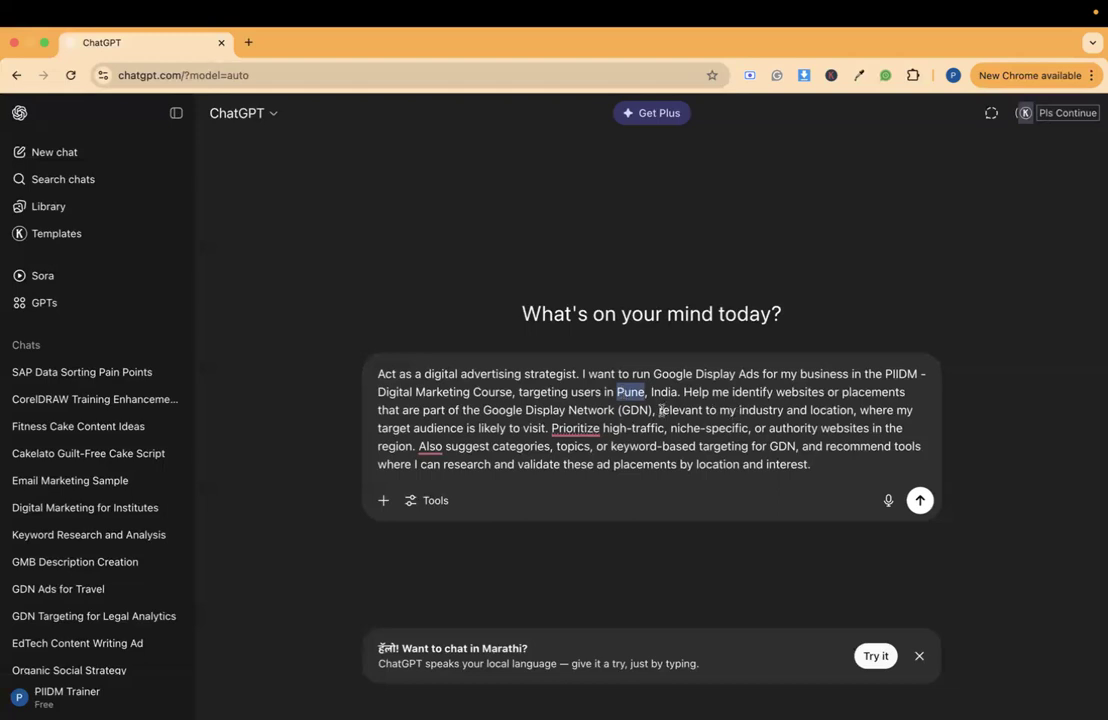
drag(660, 410, 547, 430)
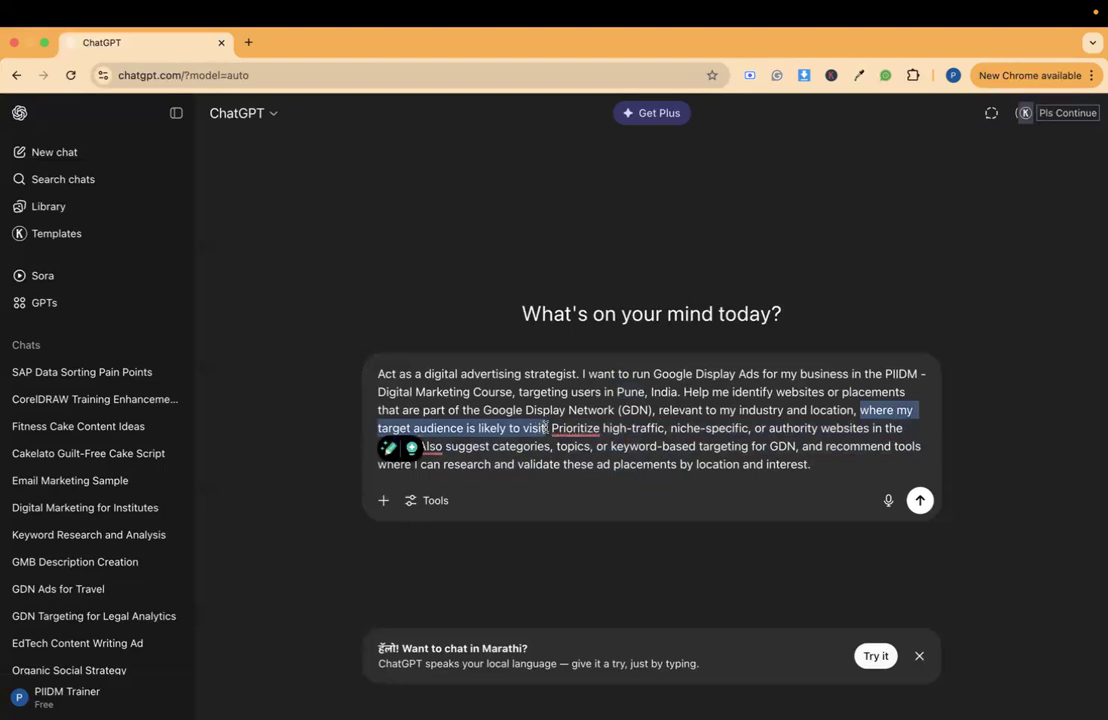
click(547, 430)
text(Example)
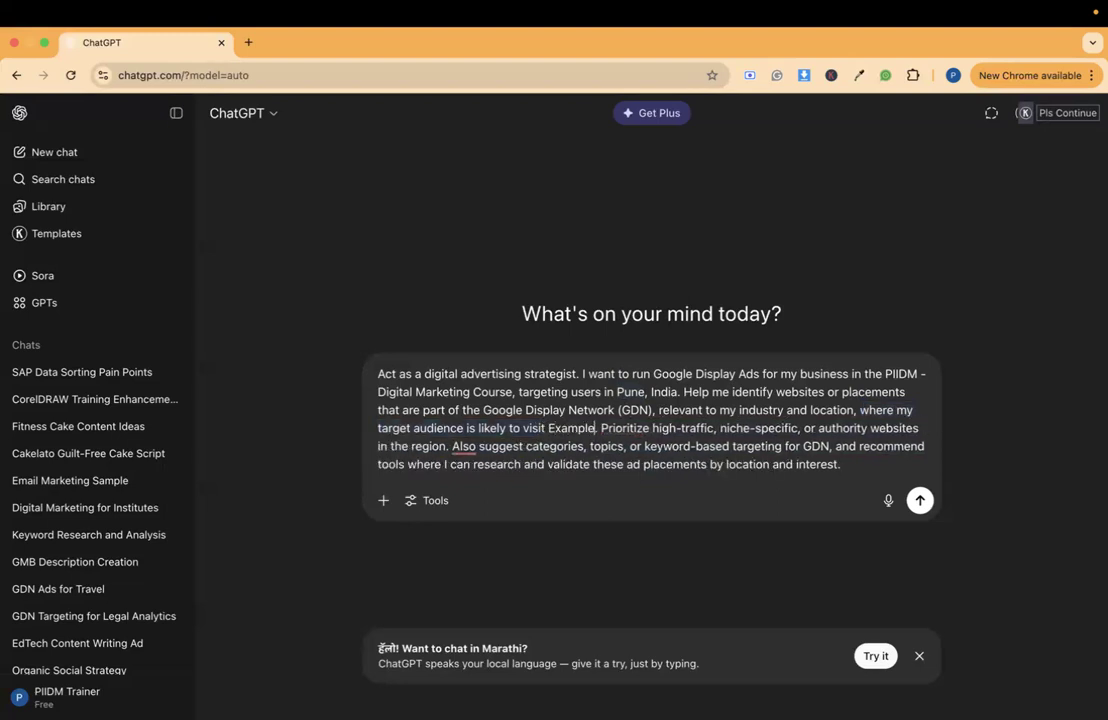
text( : Cal)
text(eer site)
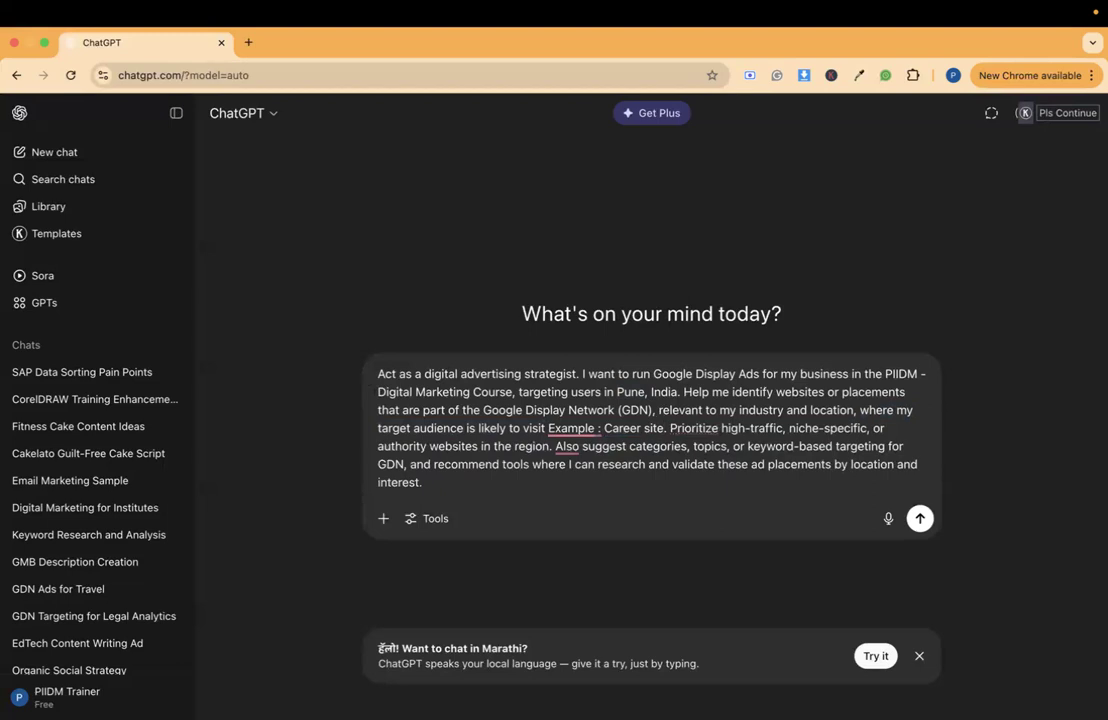
text(, Job n)
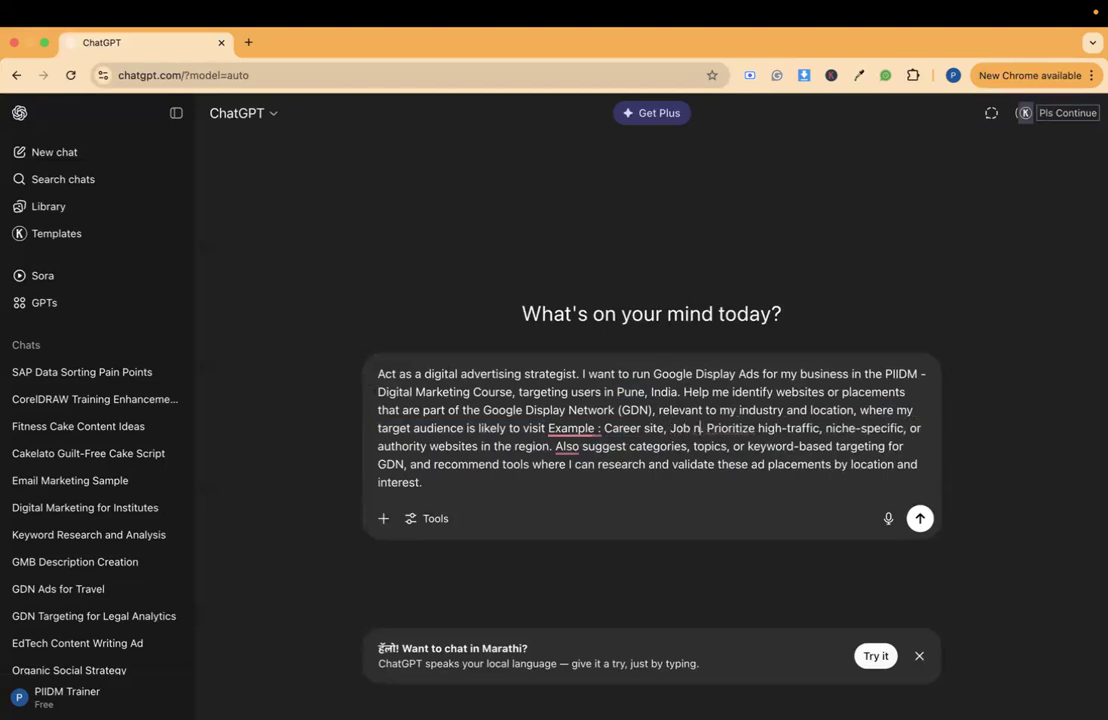
text(ew site)
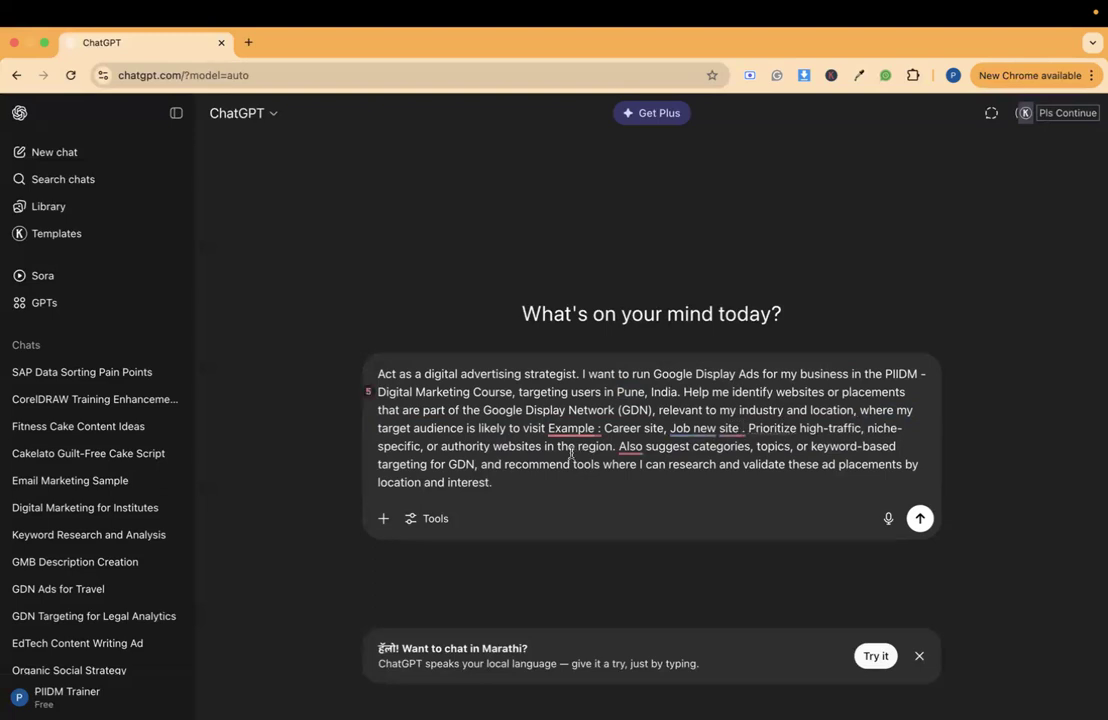
- Accept the suggested correction of the example wording to "job news site" and submit the prompt
mouse_move(739, 440)
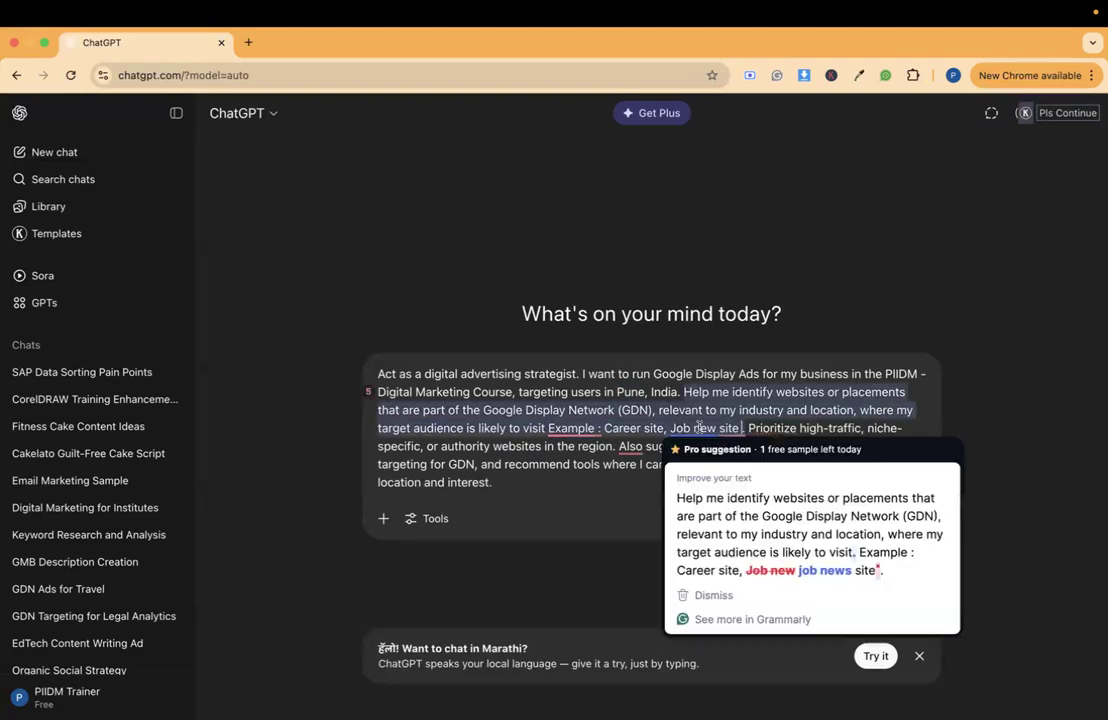
click(777, 498)
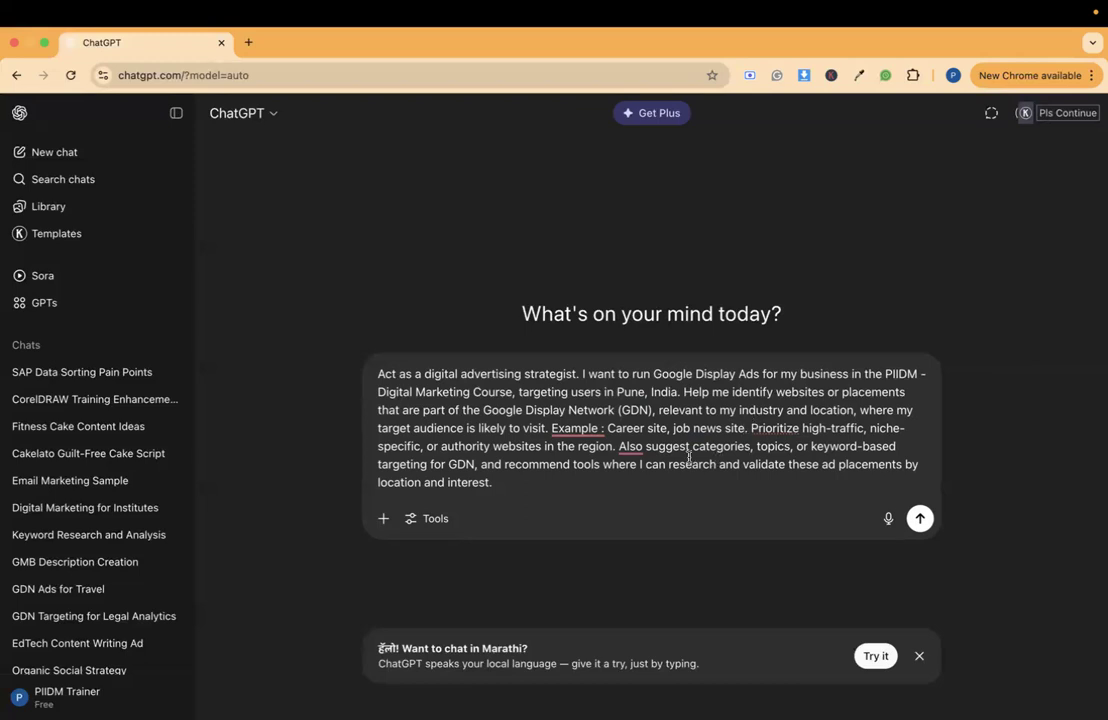
drag(689, 450, 908, 462)
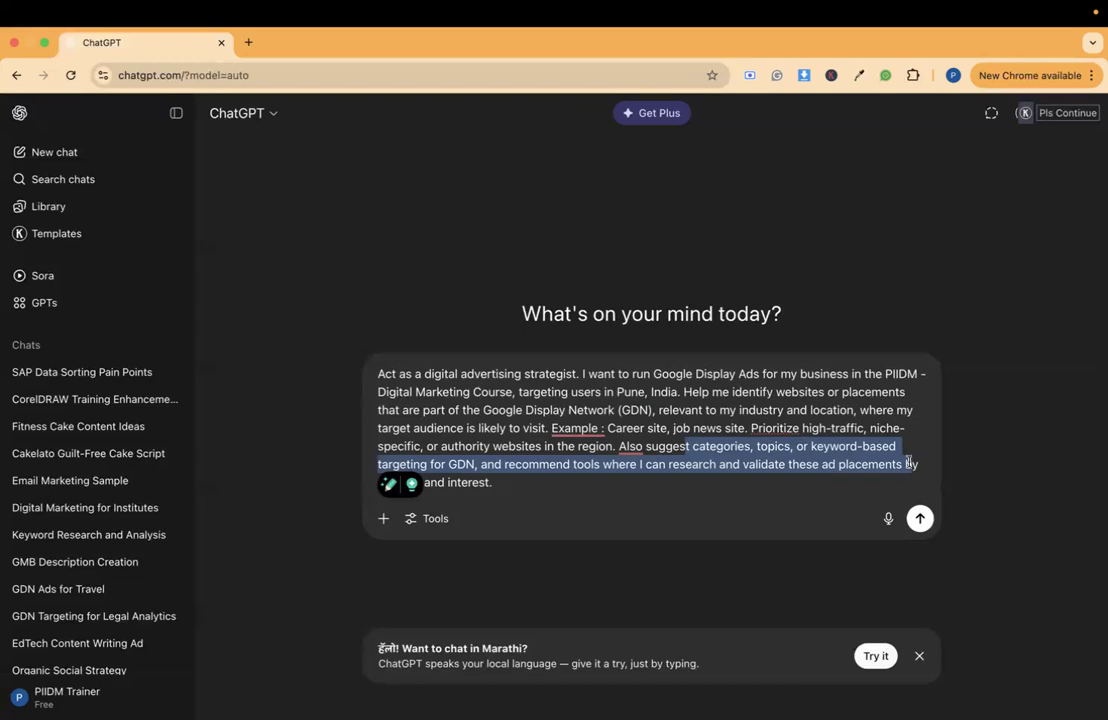
click(921, 519)
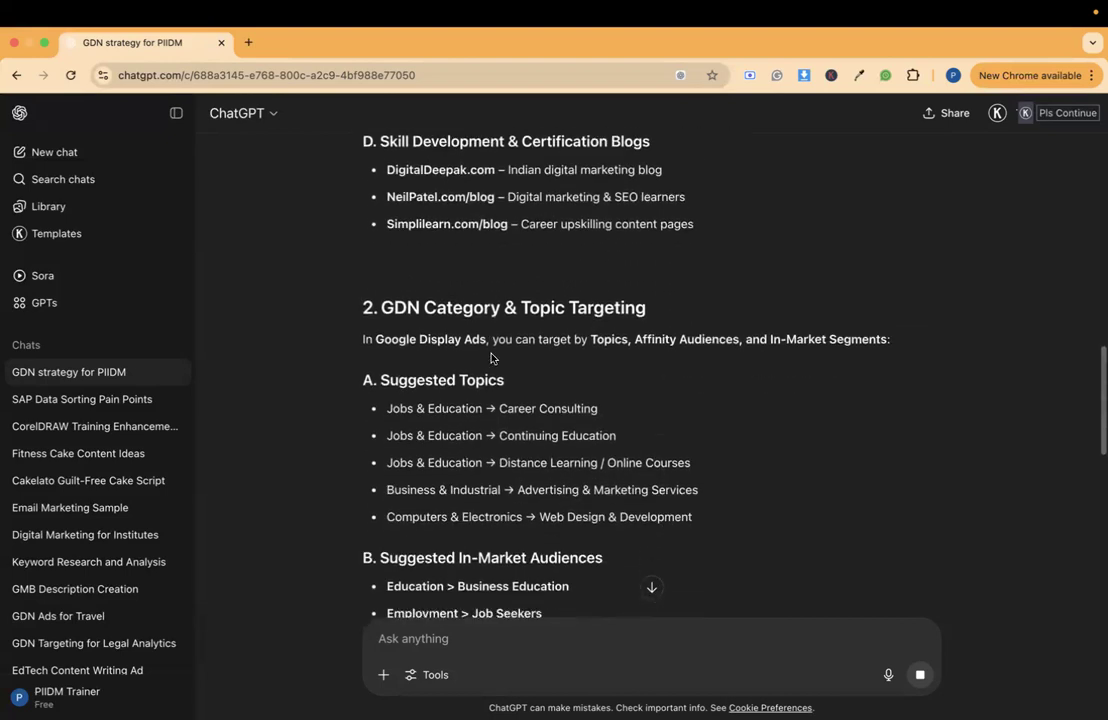
- Review the response's suggested GDN placements in Pune and its topic and in-market audience targeting recommendations
triple_click(470, 345)
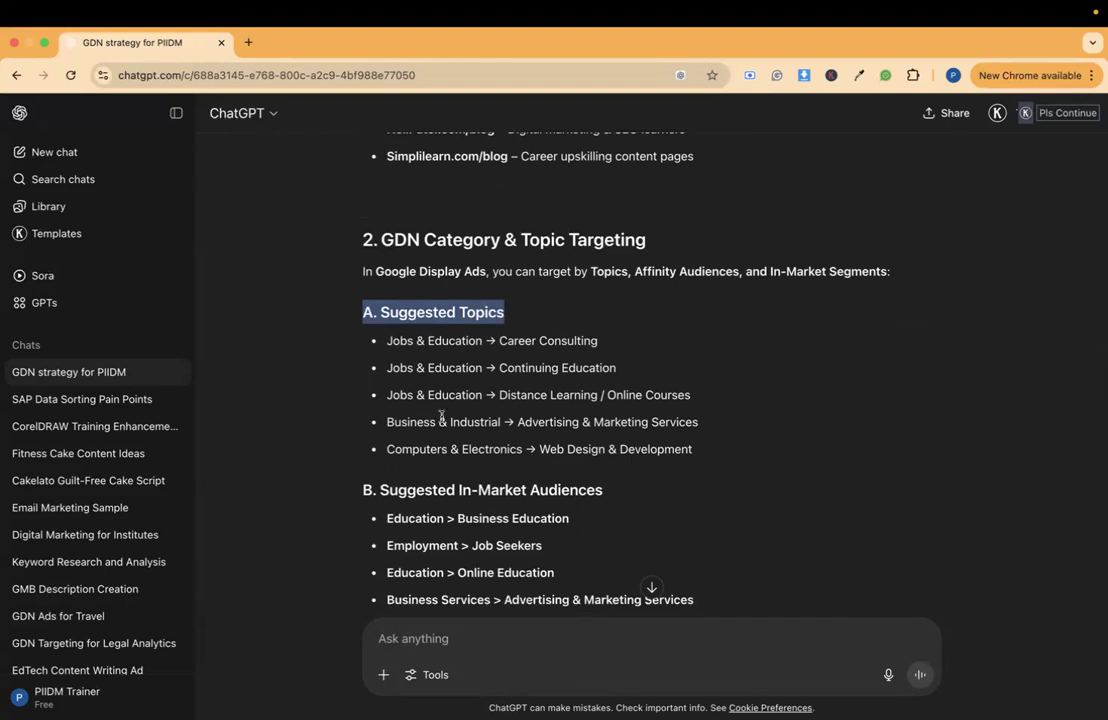
scroll(445, 417, down, 2)
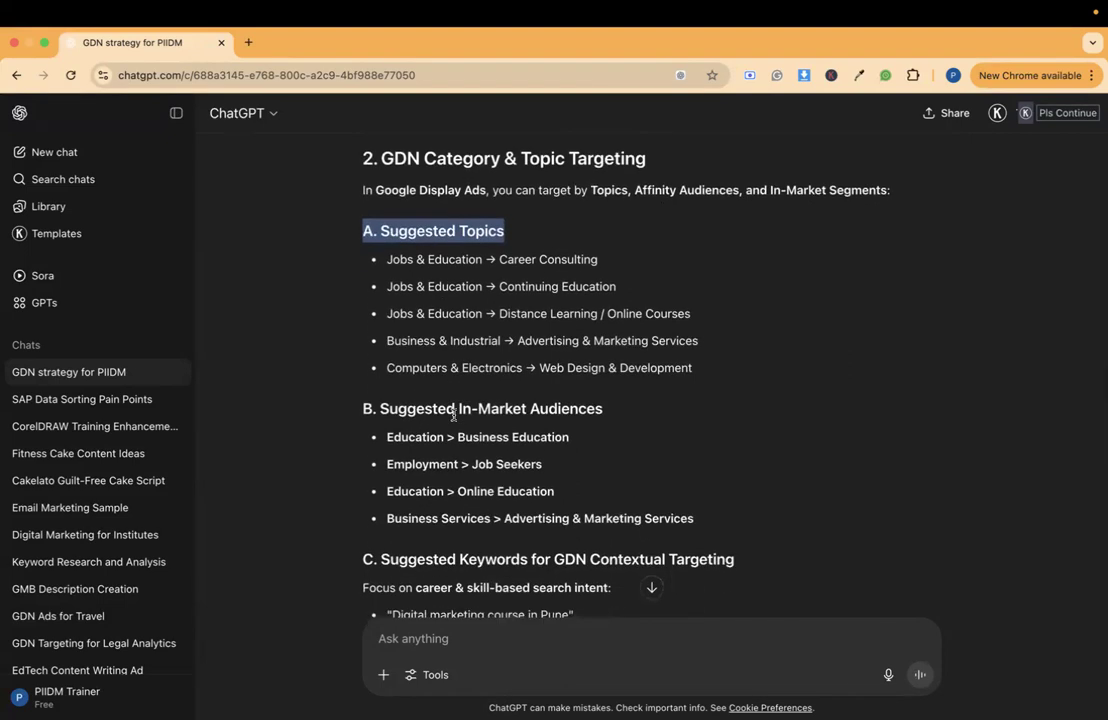
scroll(455, 415, down, 1)
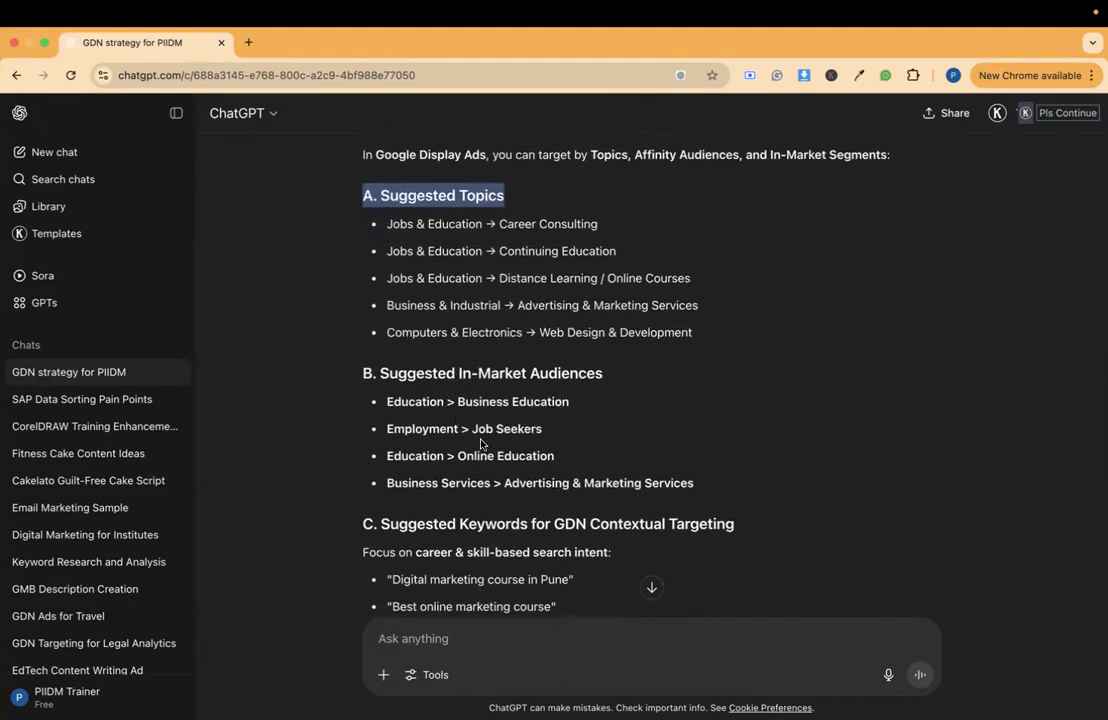
scroll(530, 440, up, 6)
scroll(551, 460, up, 9)
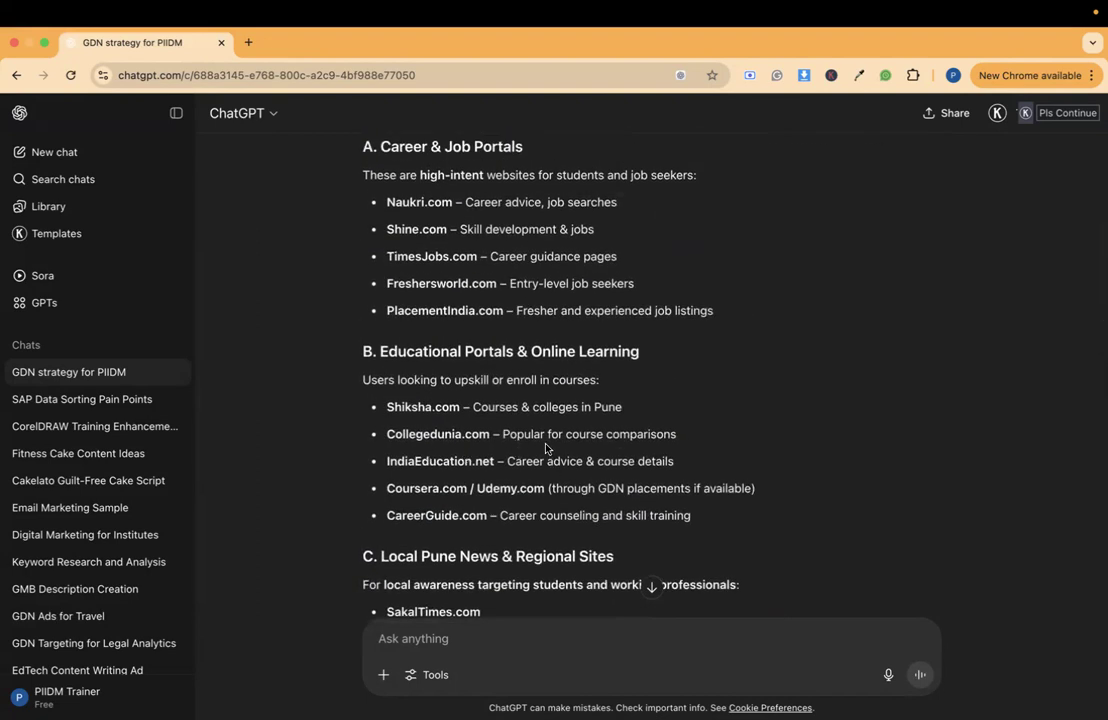
scroll(540, 432, down, 1)
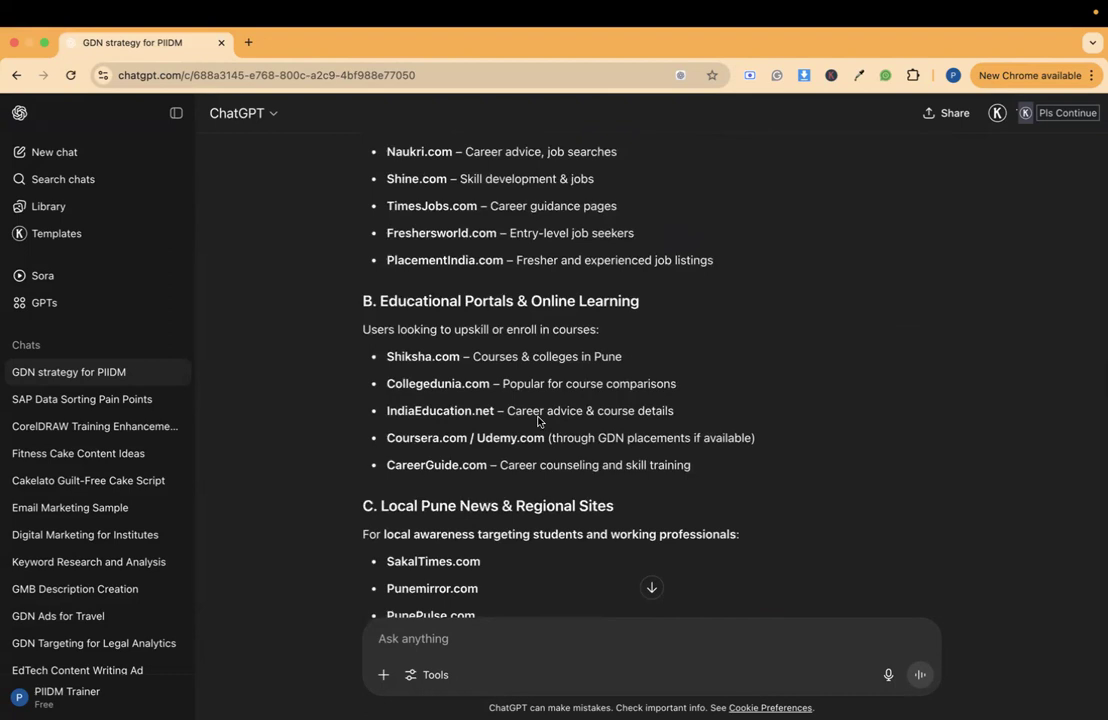
scroll(538, 421, down, 1)
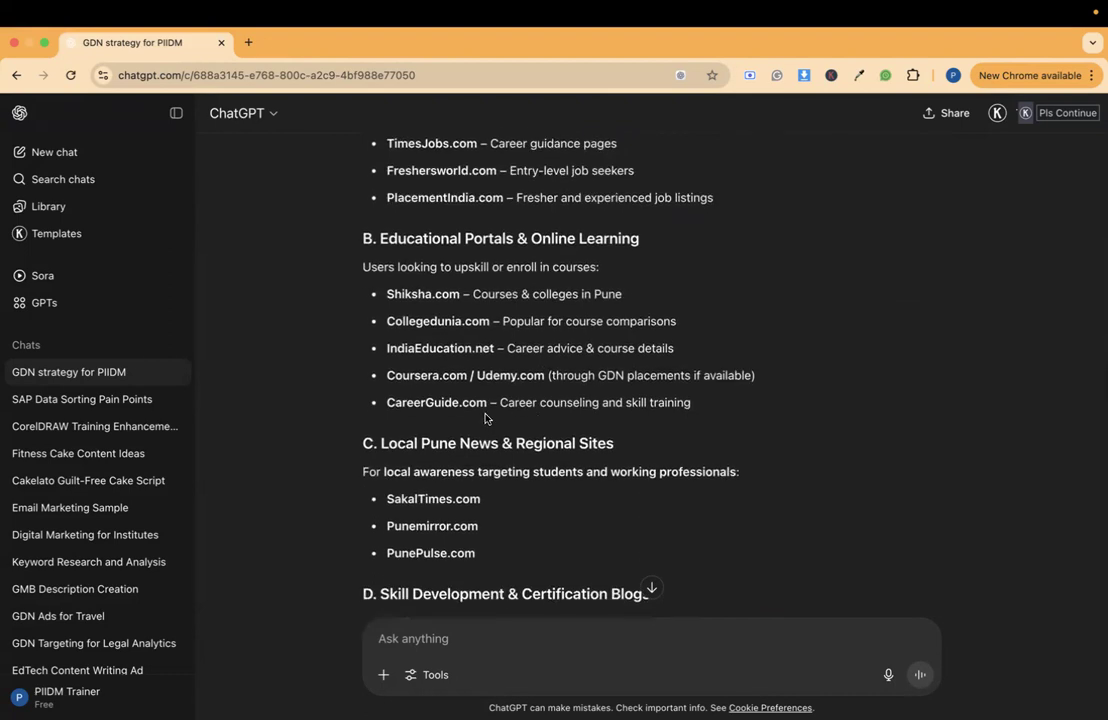
scroll(535, 407, down, 1)
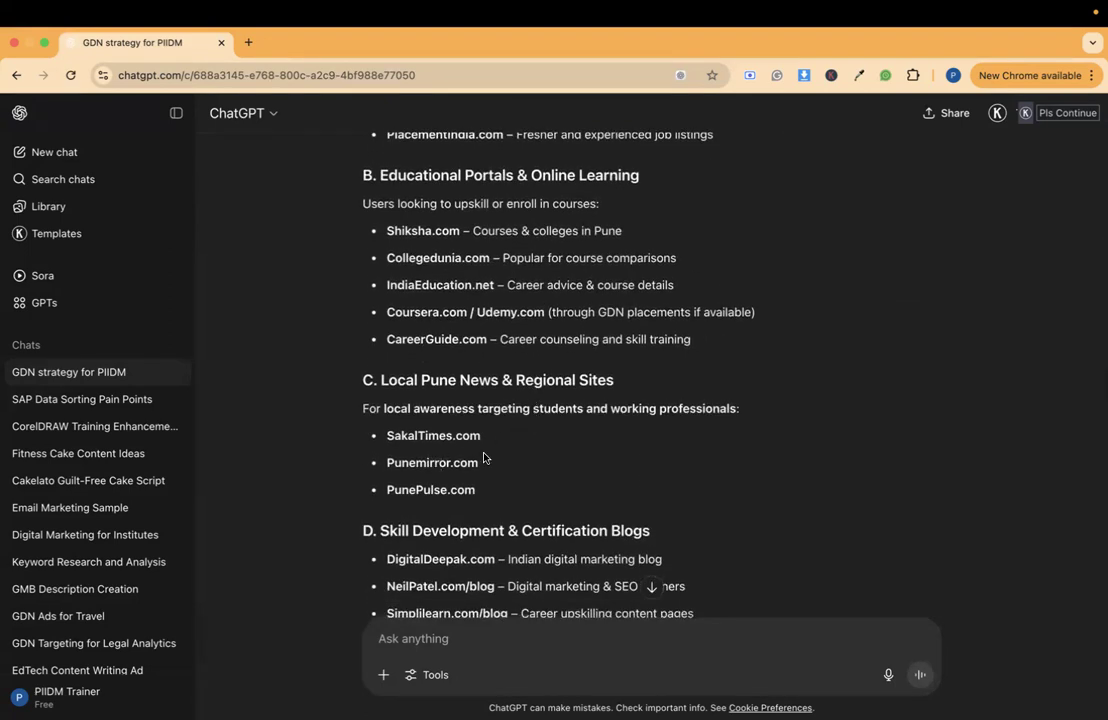
scroll(484, 457, down, 1)
scroll(484, 457, down, 1)
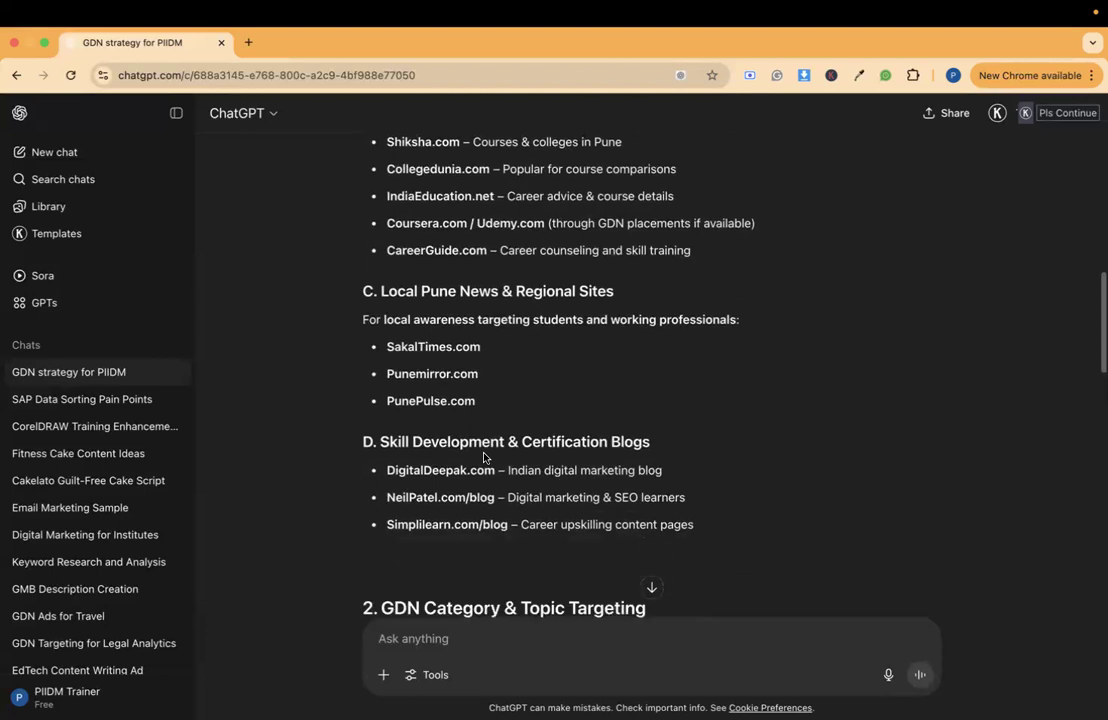
scroll(424, 375, down, 1)
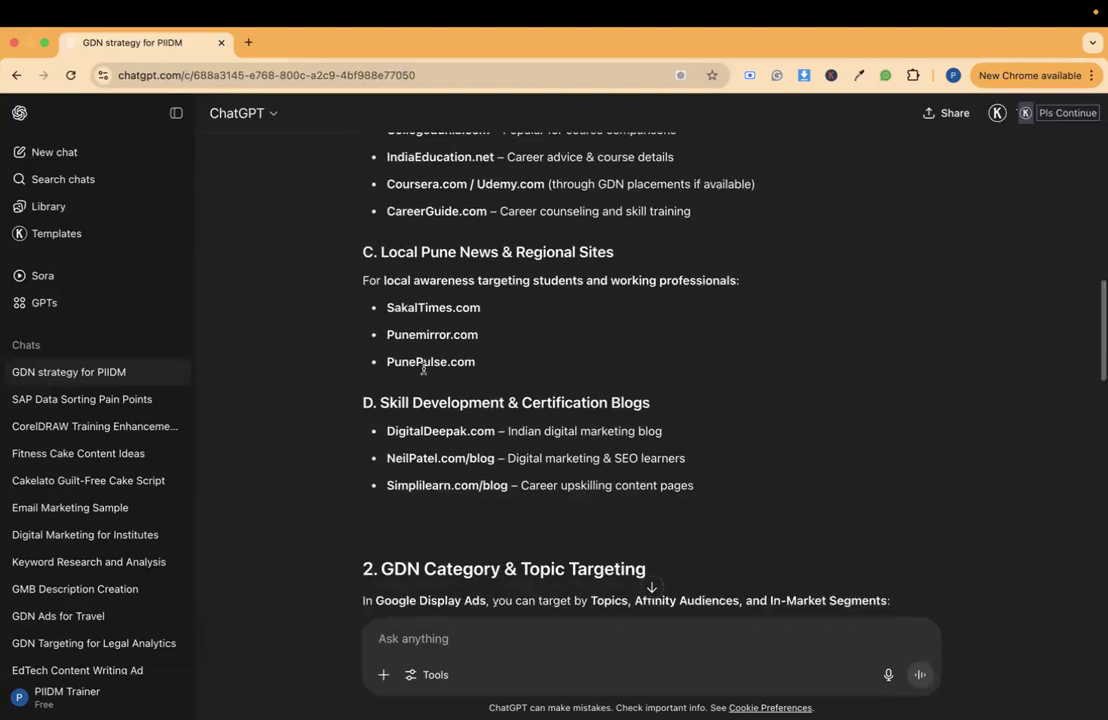
scroll(423, 372, down, 1)
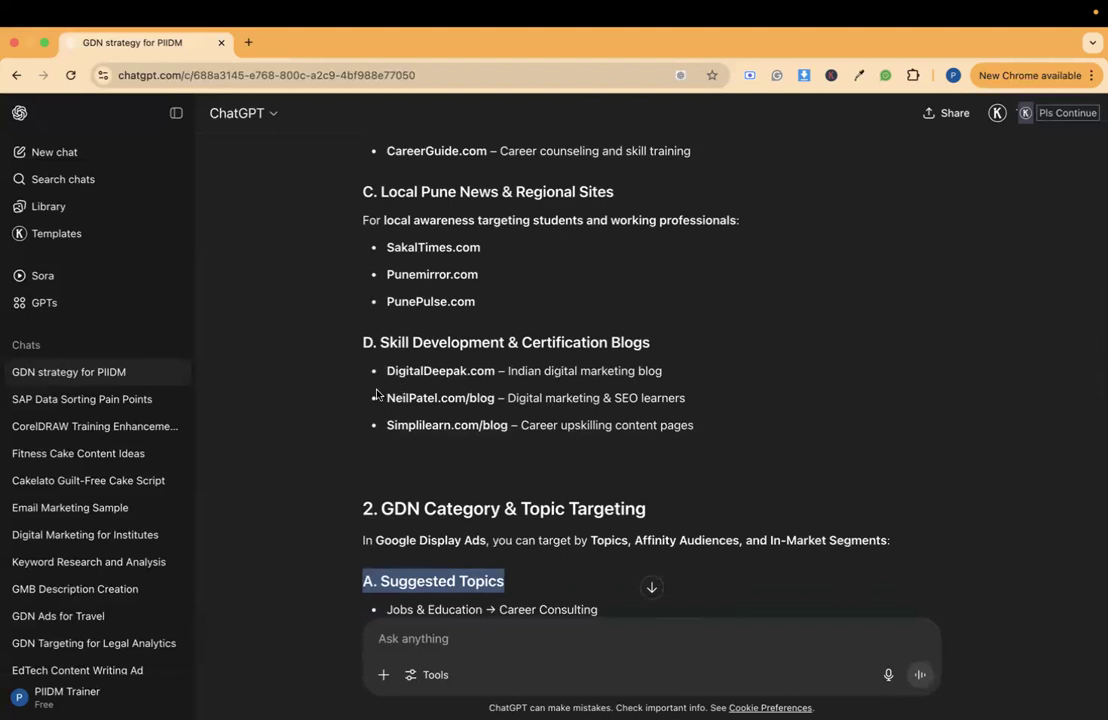
scroll(477, 455, down, 3)
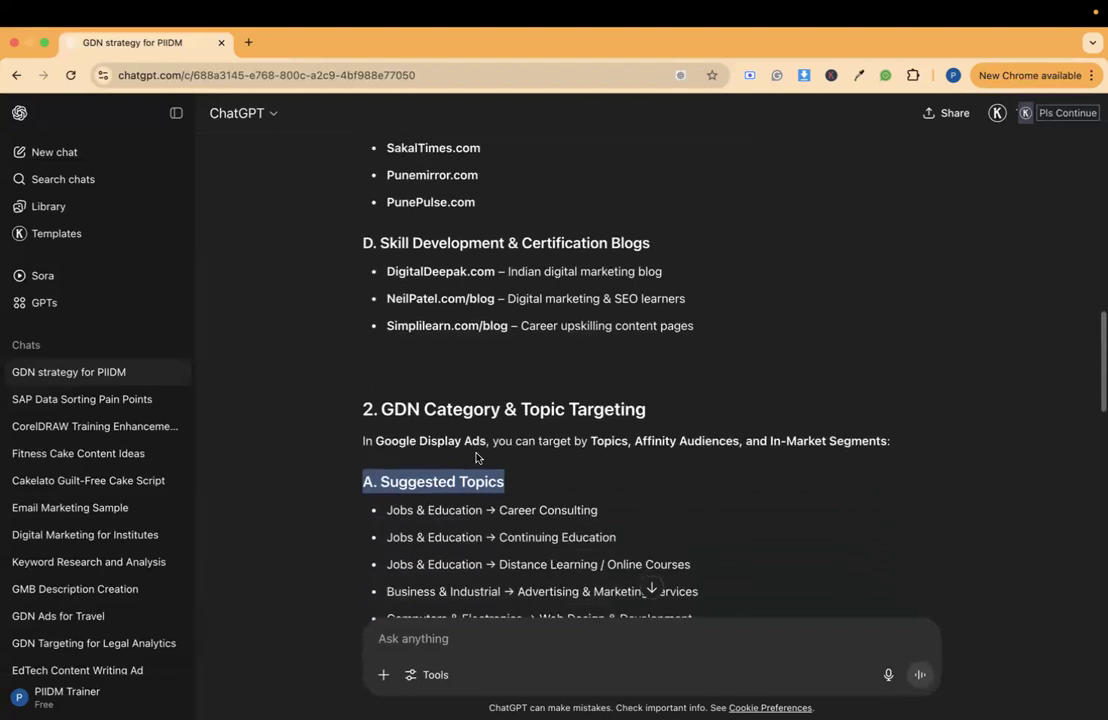
scroll(476, 455, up, 20)
scroll(477, 457, down, 7)
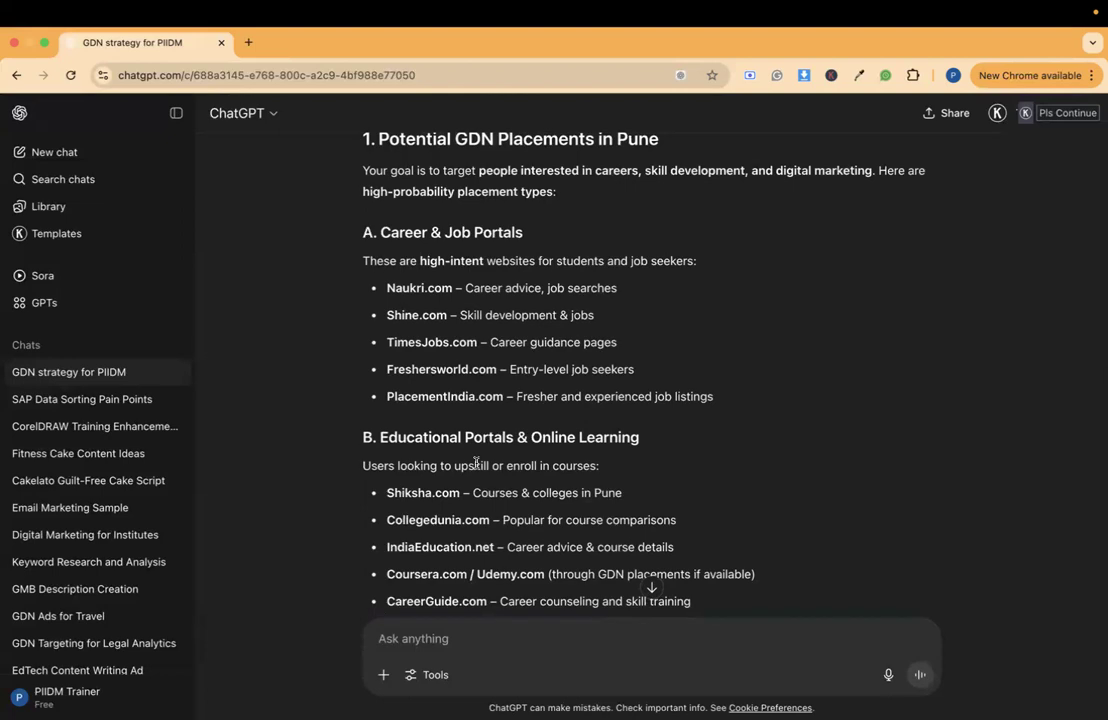
scroll(476, 462, up, 5)
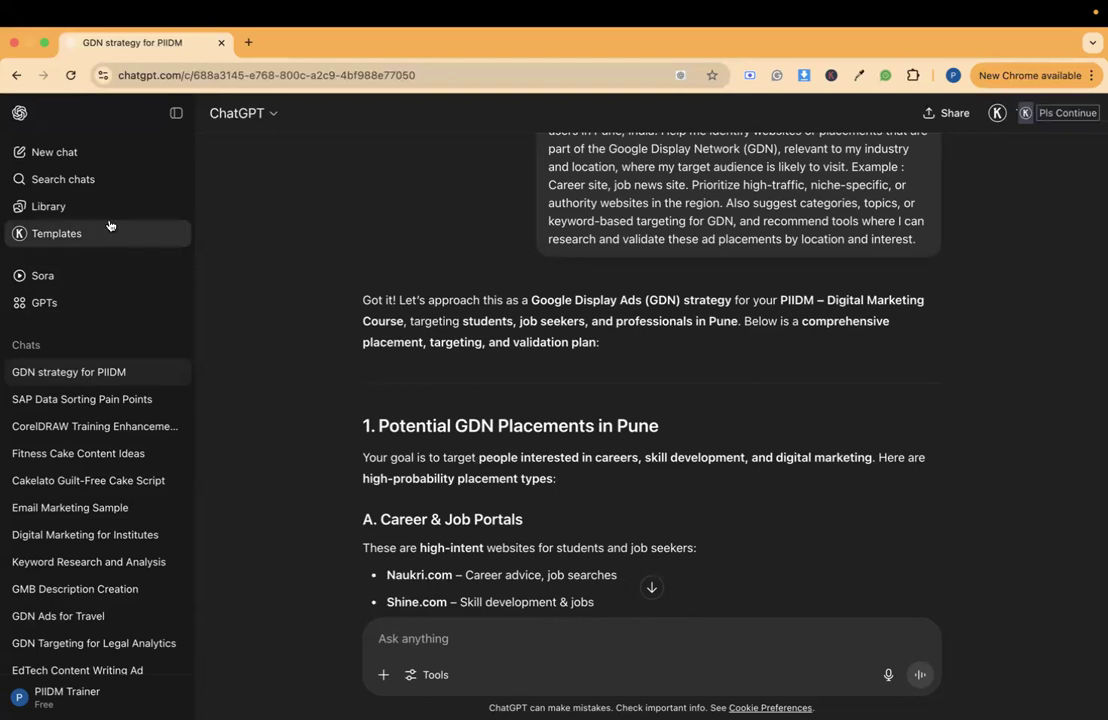
click(249, 43)
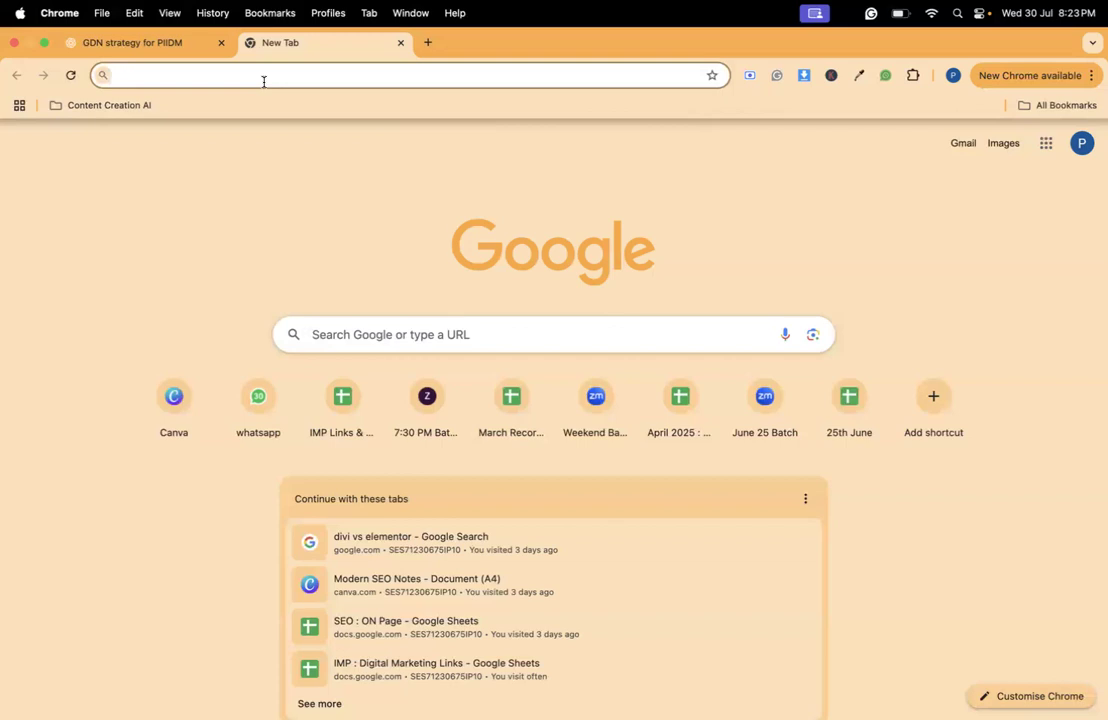
text(Topic)
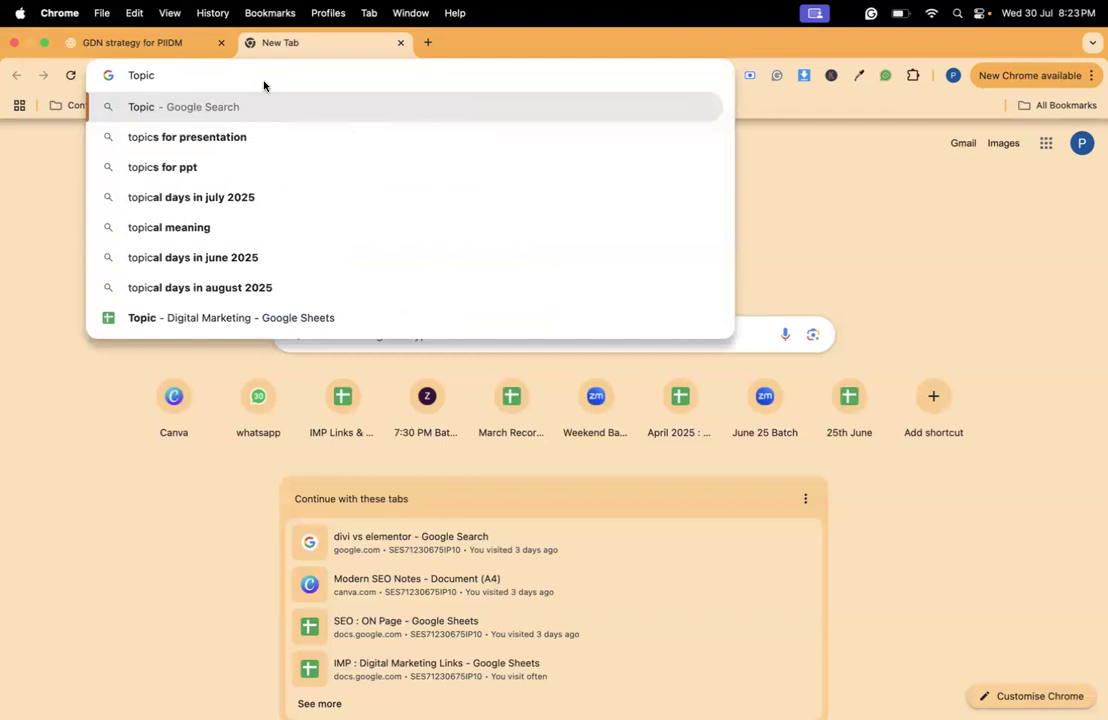
text(+Si)
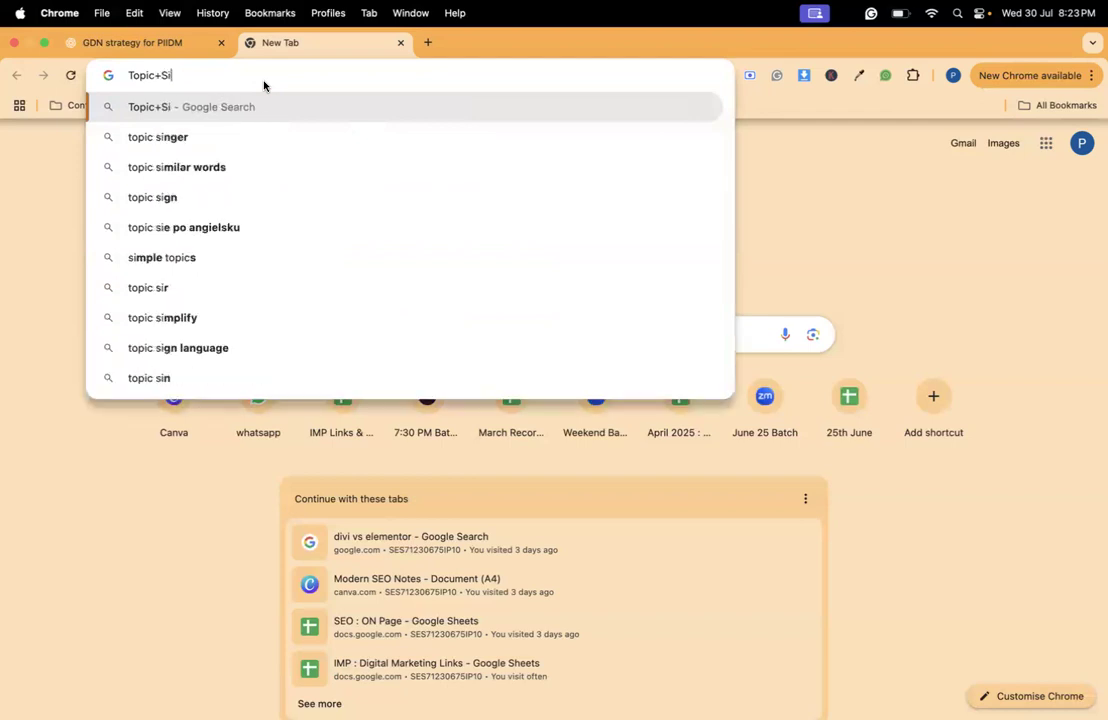
text(te(T))
key(Left)
text(Type)
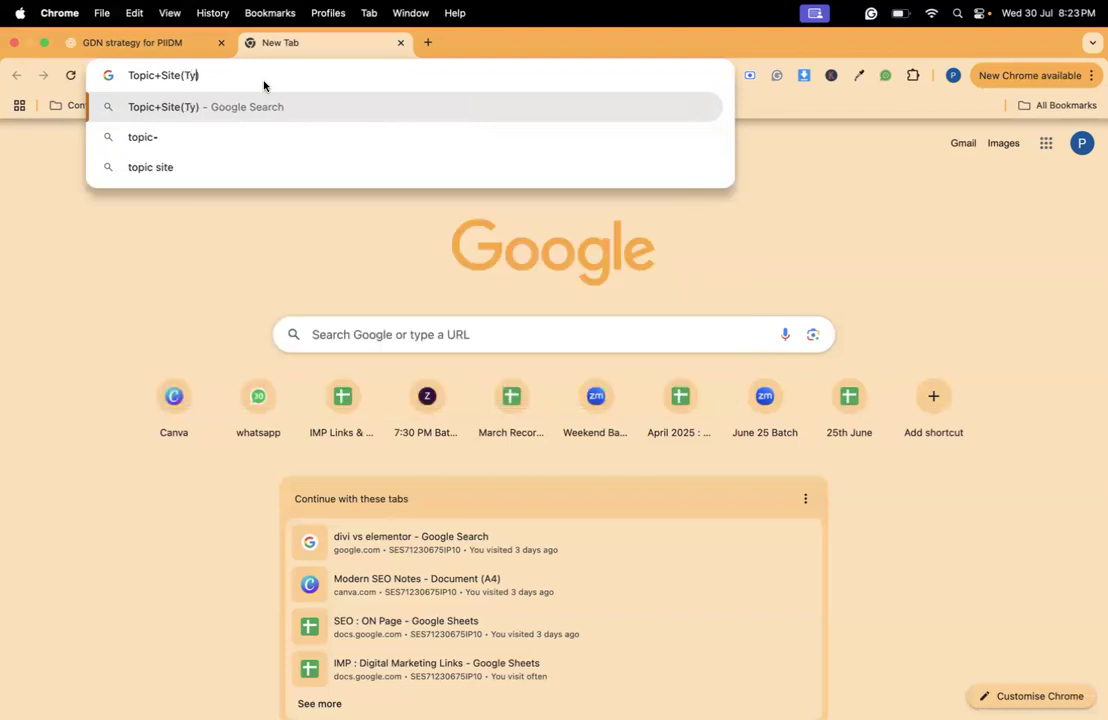
key(Right)
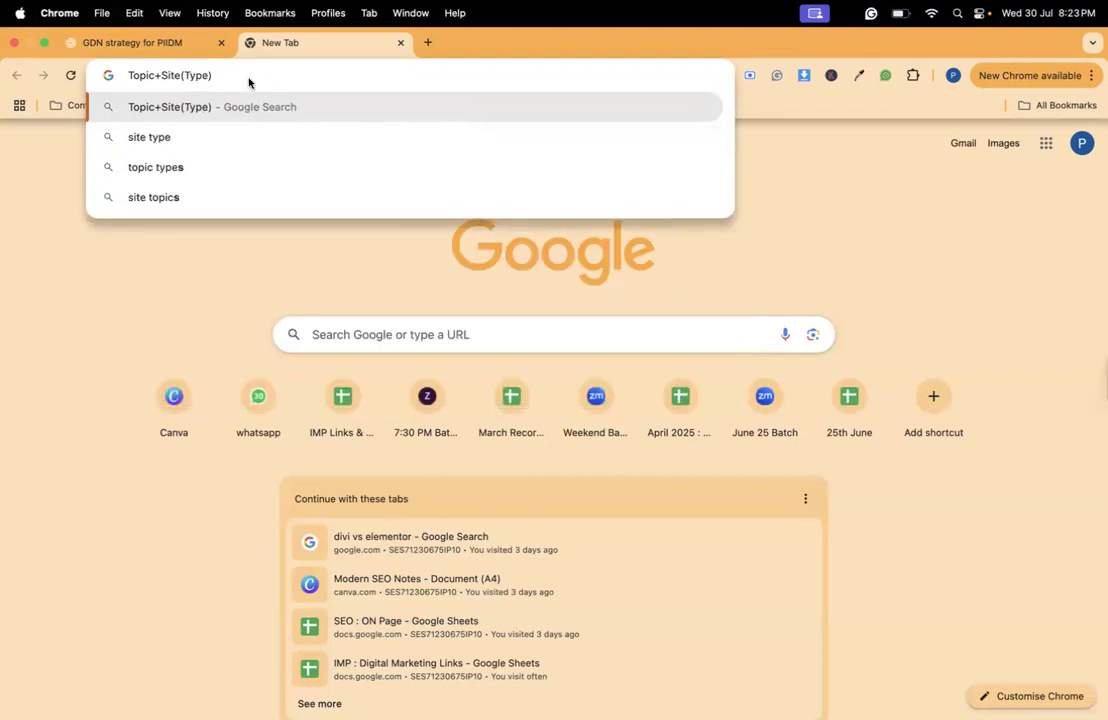
text(+Loactions)
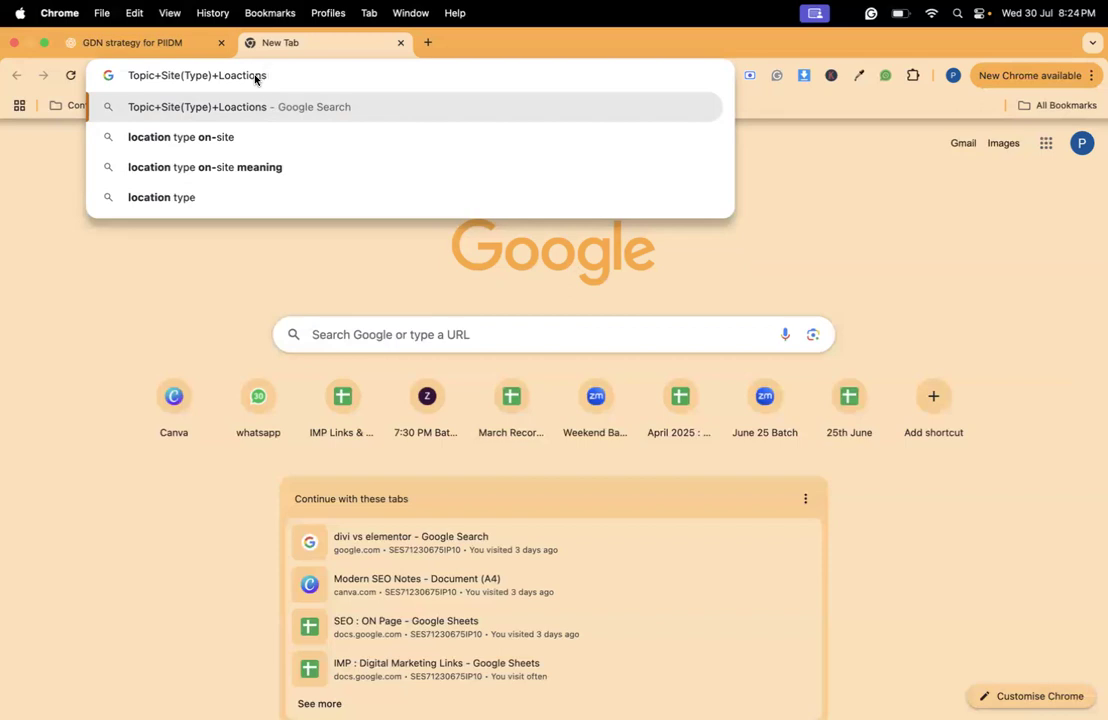
triple_click(255, 79)
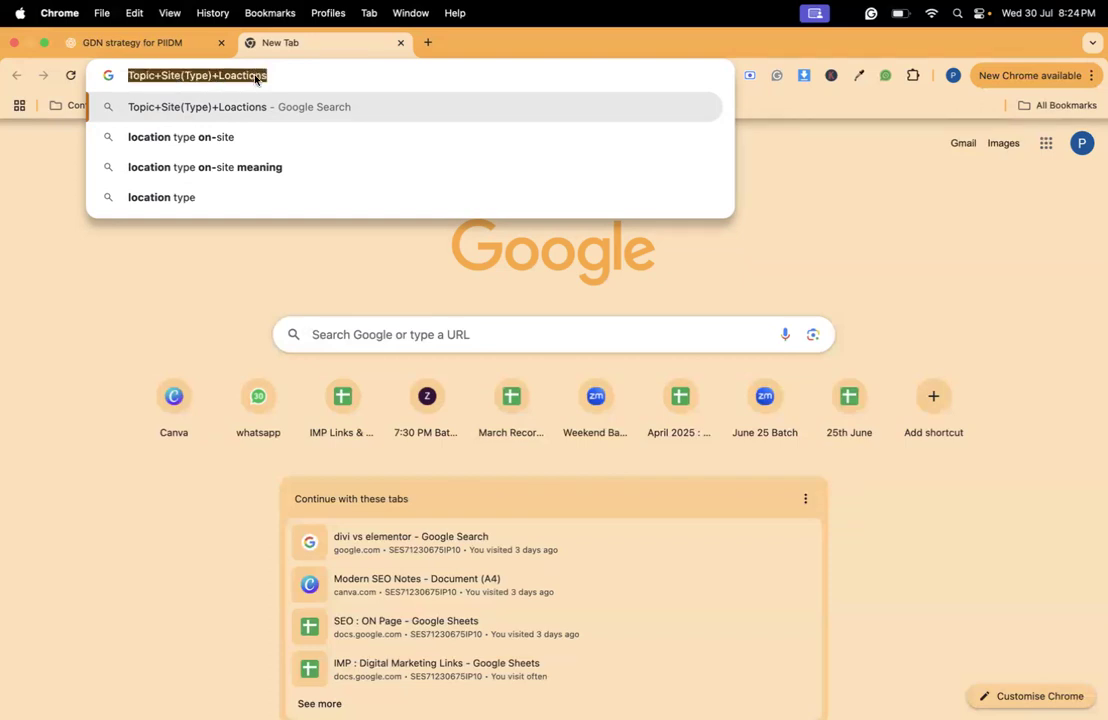
key(BackSpace)
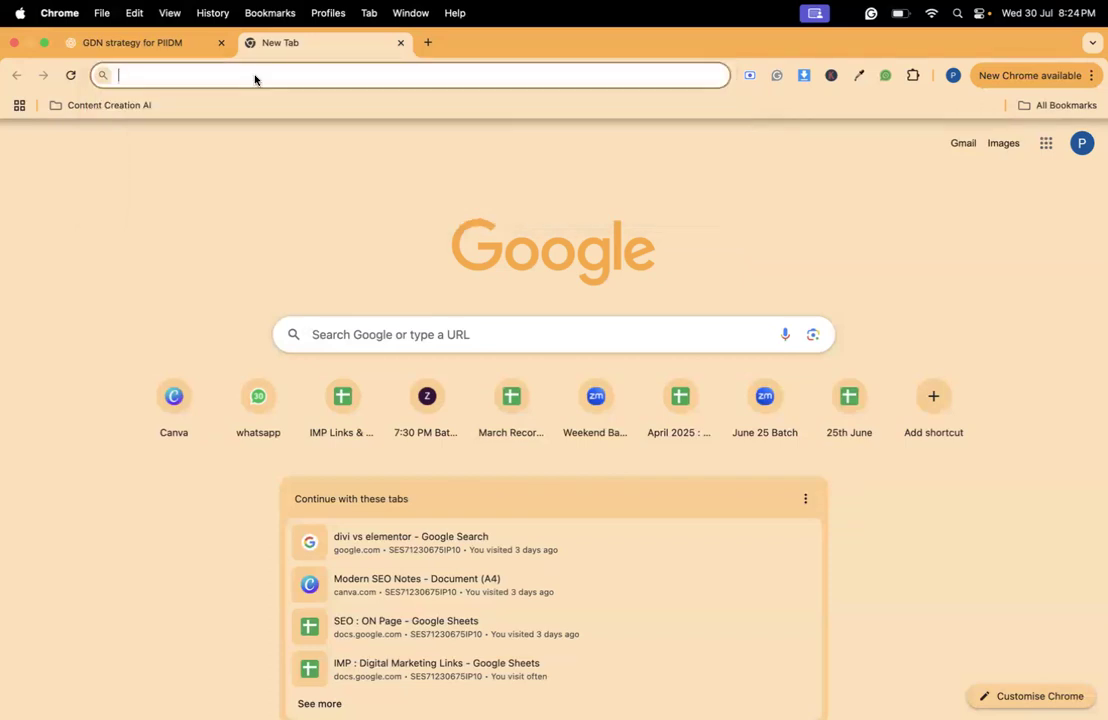
key(ctrl+shift+Tab)
click(333, 42)
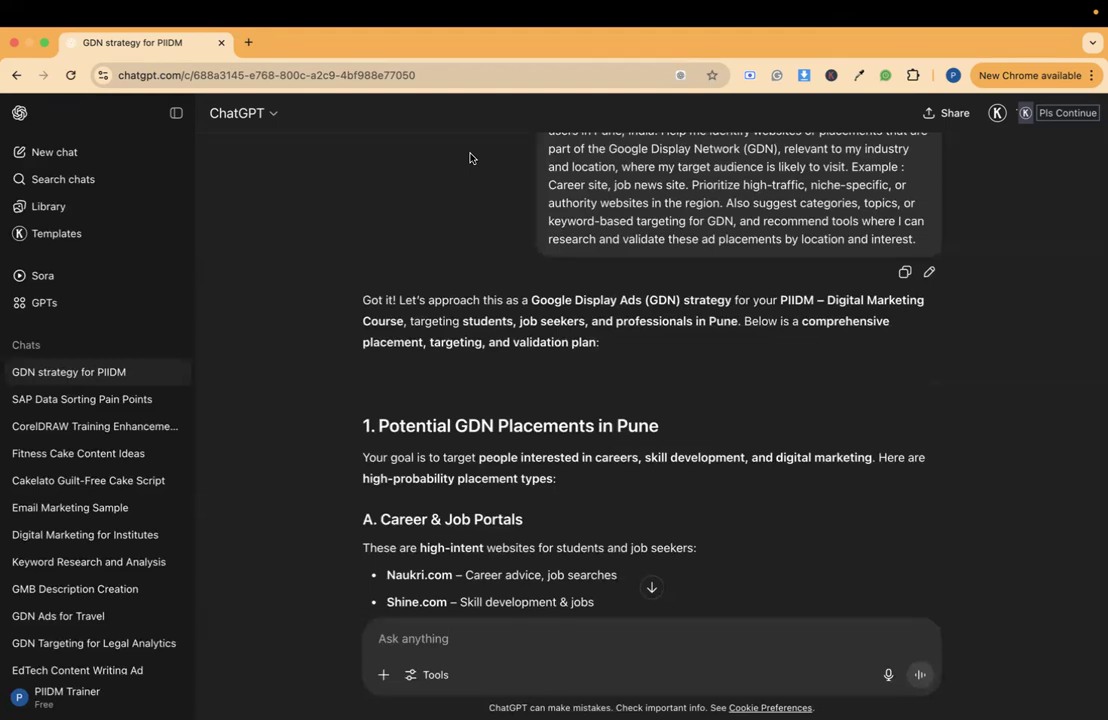
scroll(470, 157, up, 2)
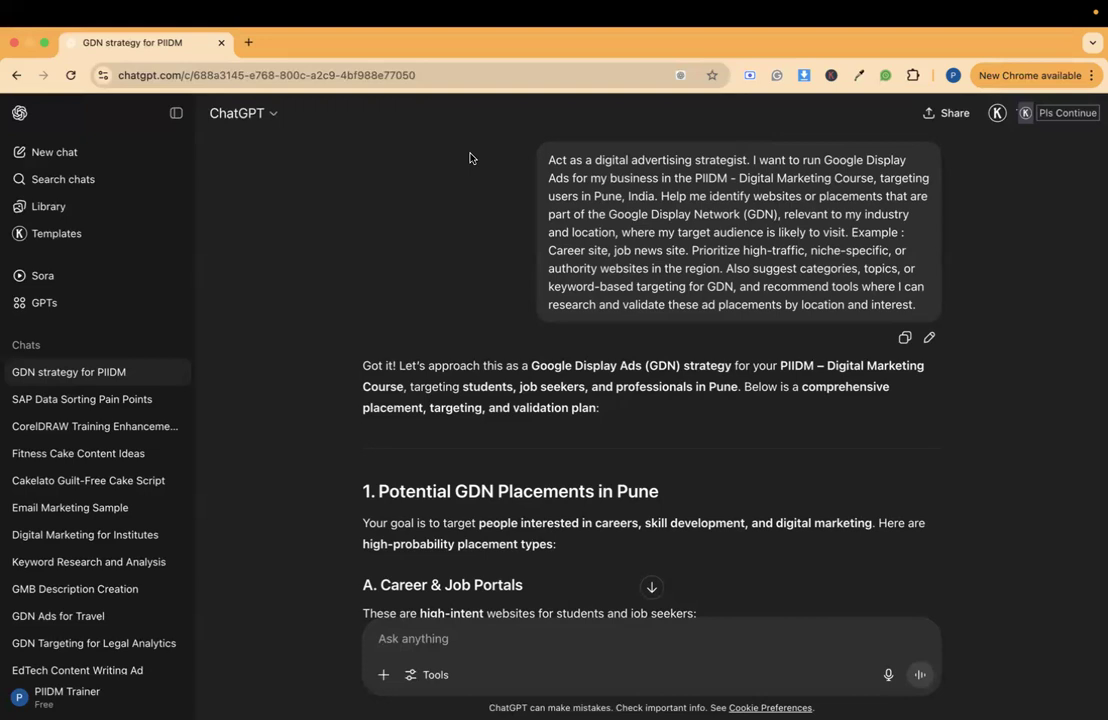
- Search the web for "google ads" in a new tab and open the official Google Ads site
click(248, 42)
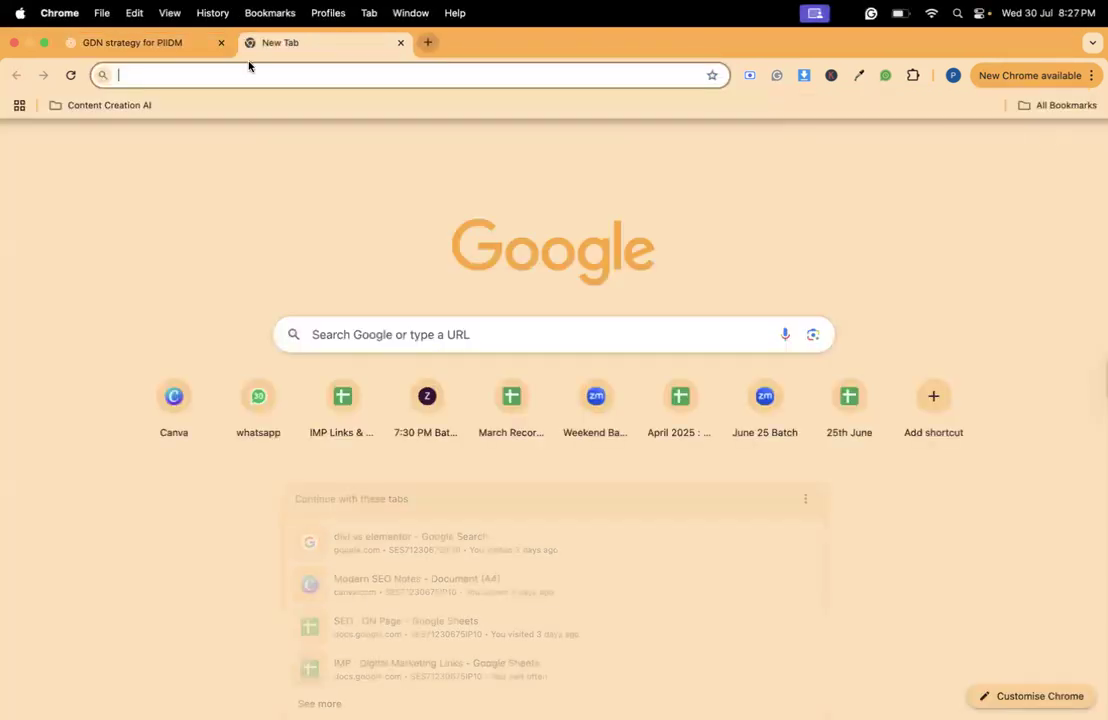
text(google ad)
key(Return)
scroll(337, 320, down, 3)
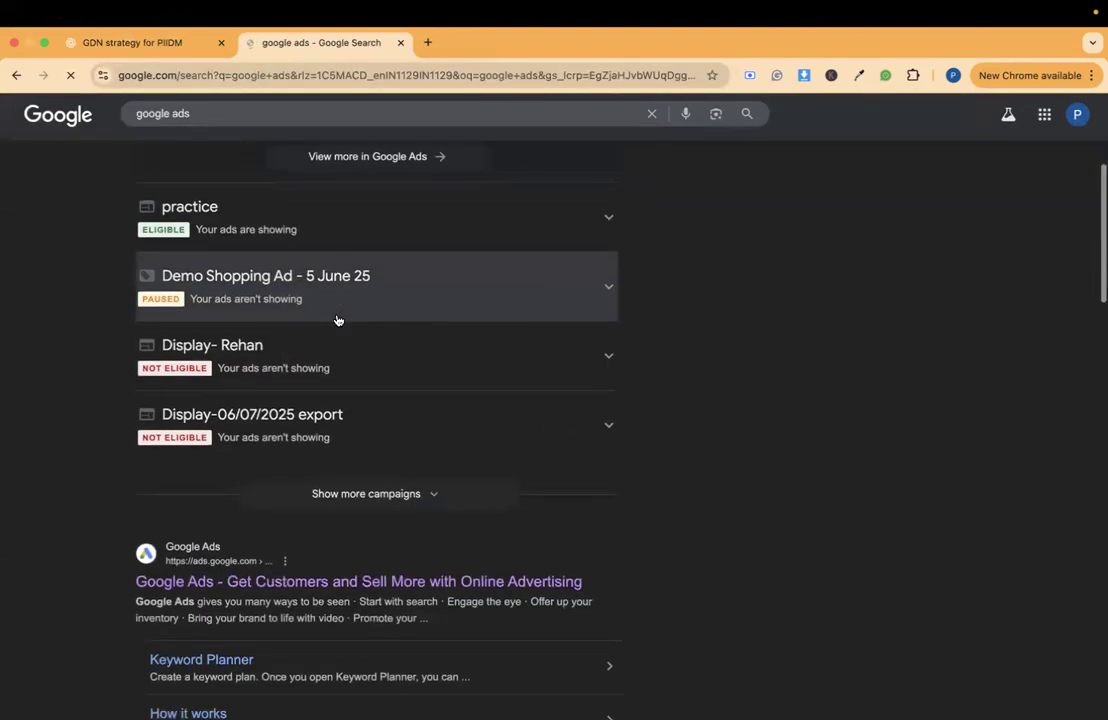
scroll(337, 320, down, 2)
click(318, 381)
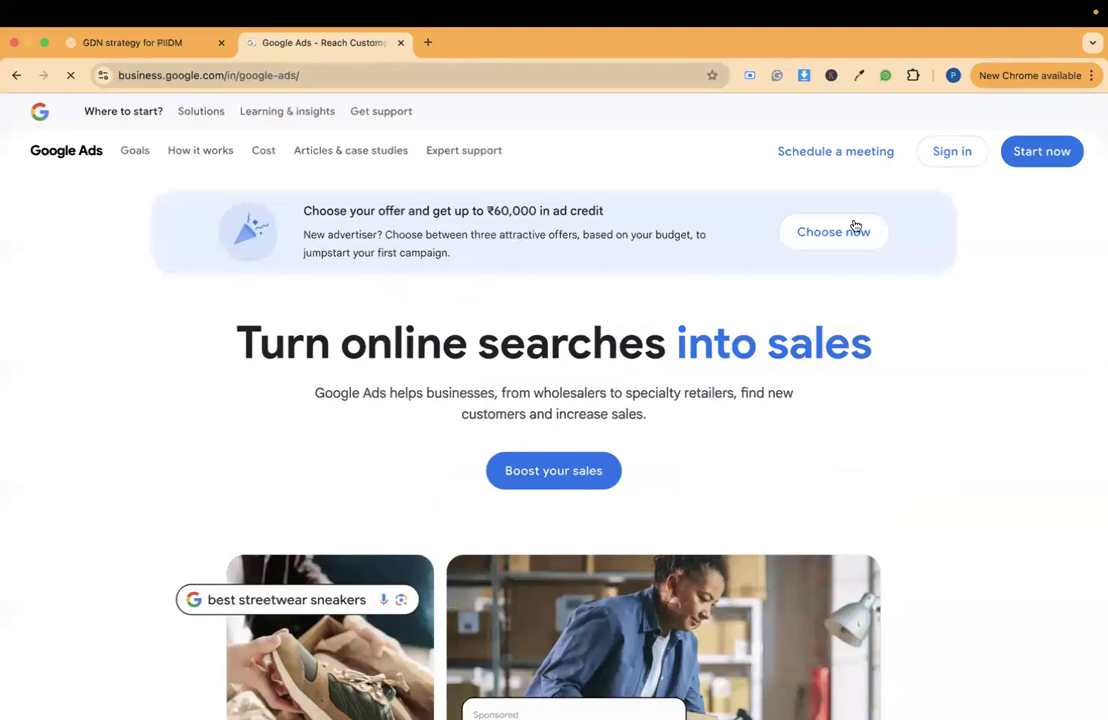
- Sign in to Google Ads, choose the advertiser account and start a new campaign
click(946, 154)
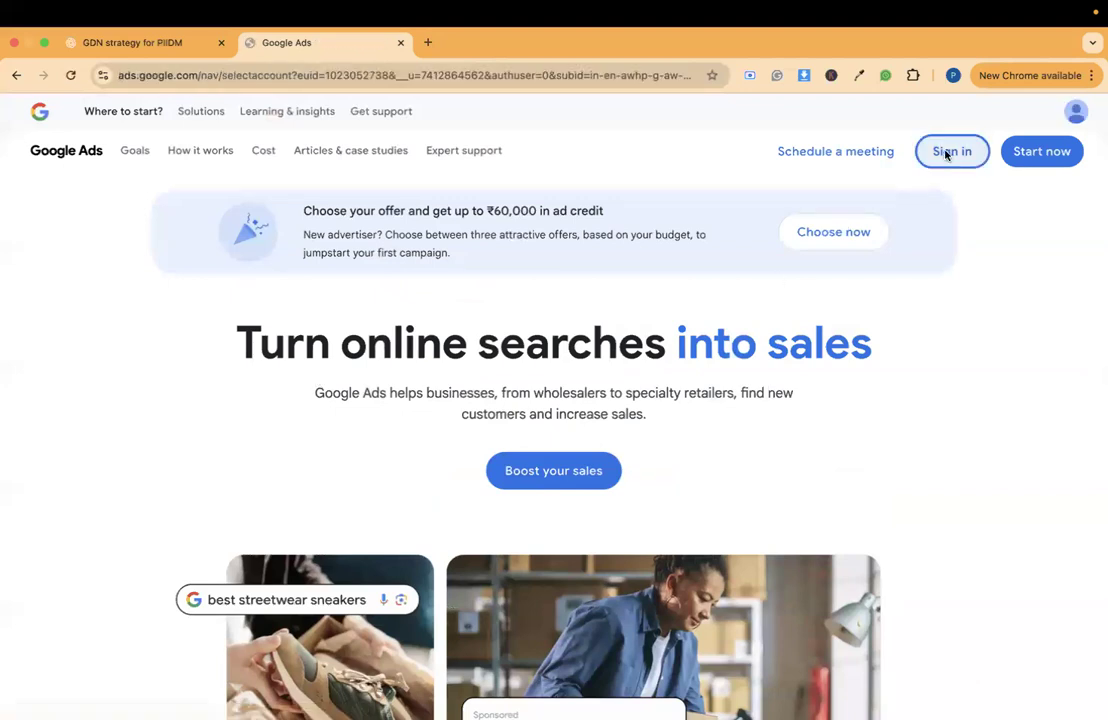
click(533, 391)
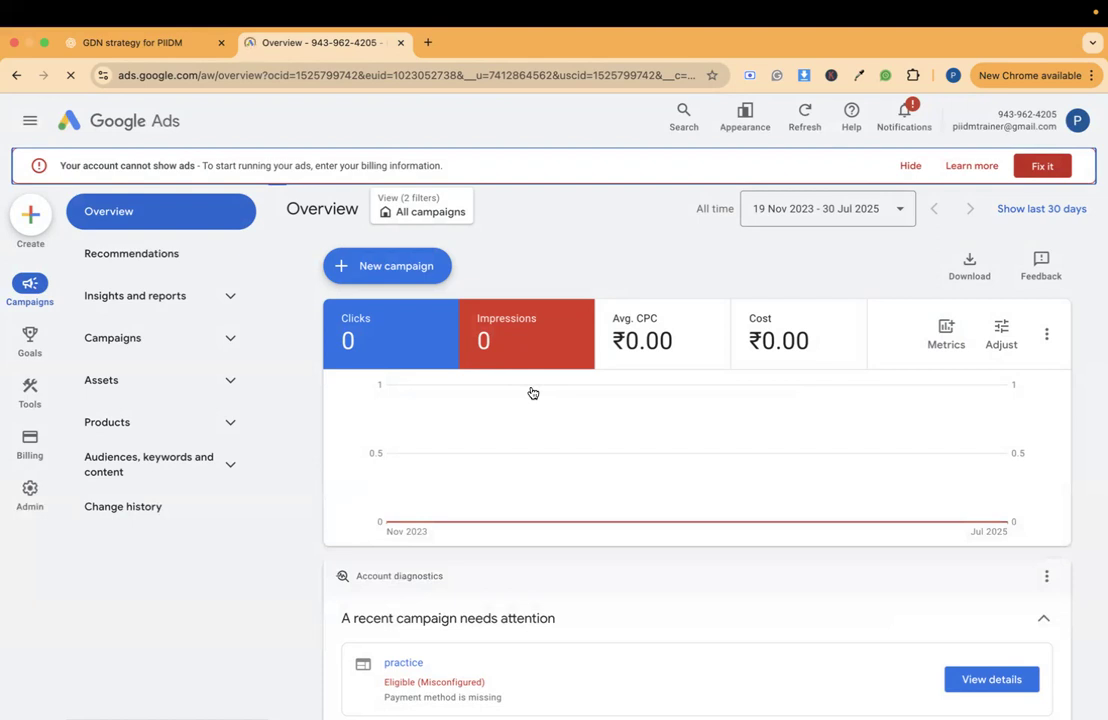
click(416, 270)
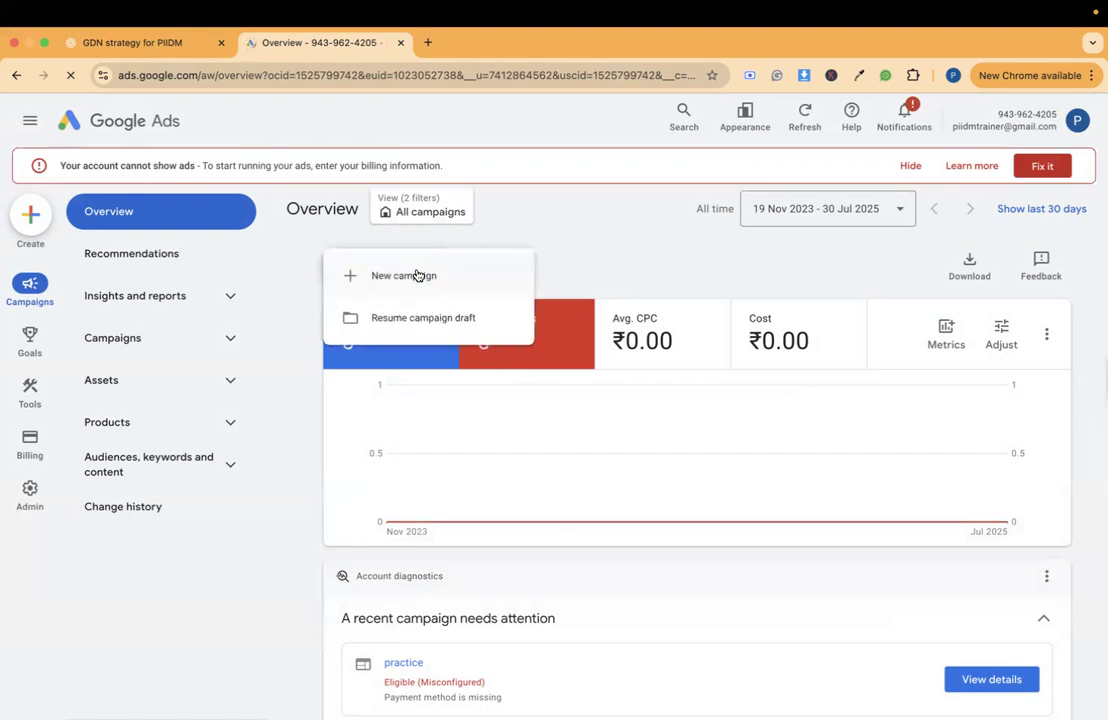
click(408, 278)
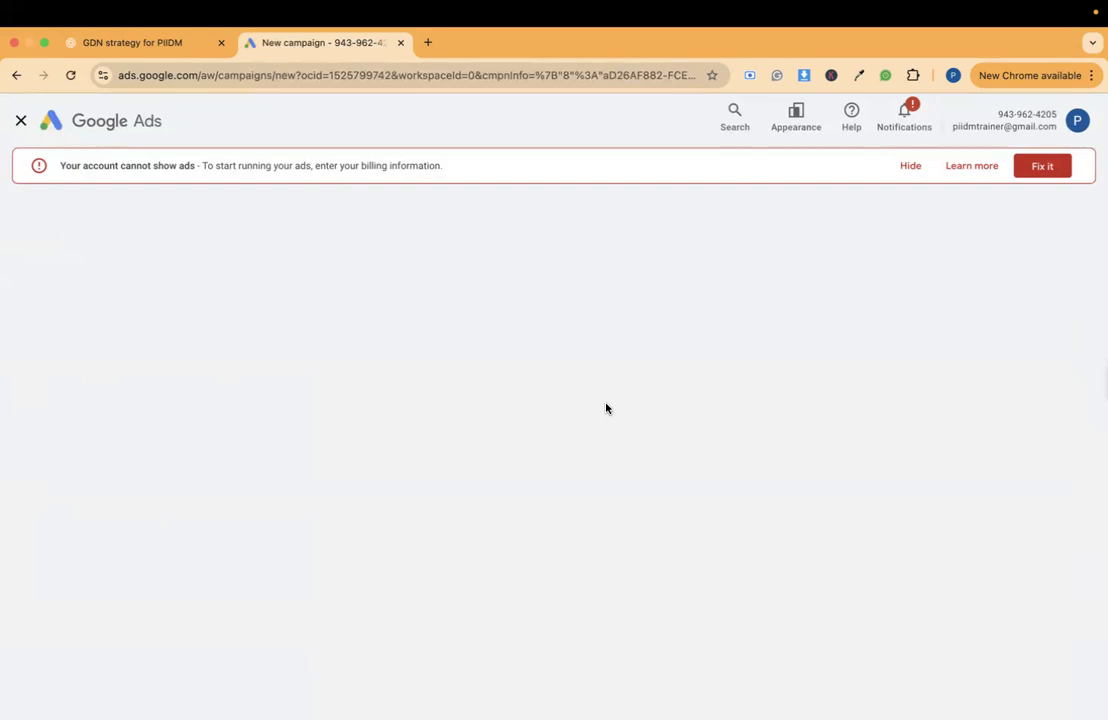
- Choose to create the campaign without guidance and select Display as its type
scroll(607, 425, down, 1)
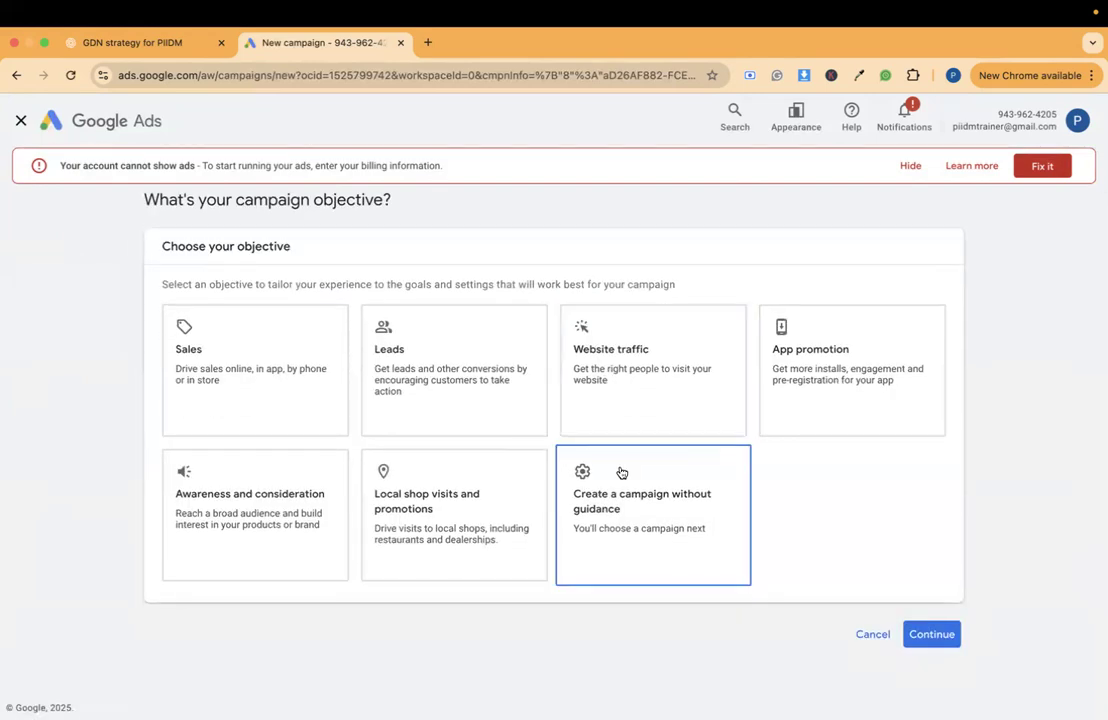
click(620, 472)
scroll(621, 474, down, 5)
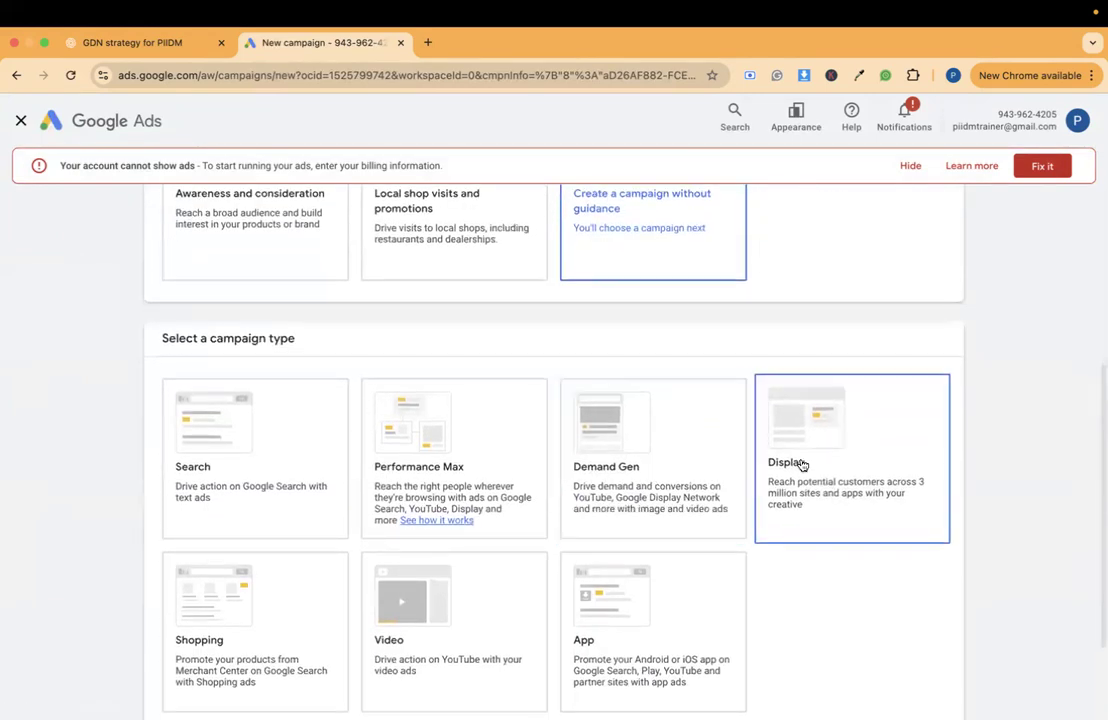
click(802, 463)
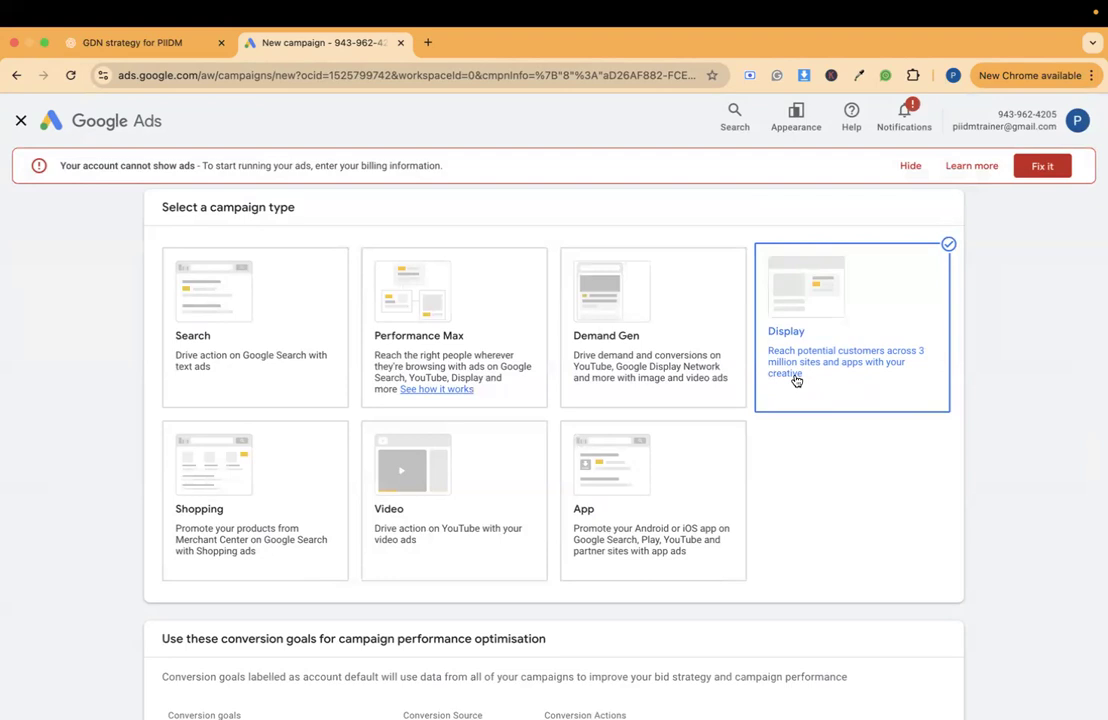
- Remove the Book appointments and Contacts conversion goals from the campaign and continue with only Submit lead forms
scroll(795, 379, down, 5)
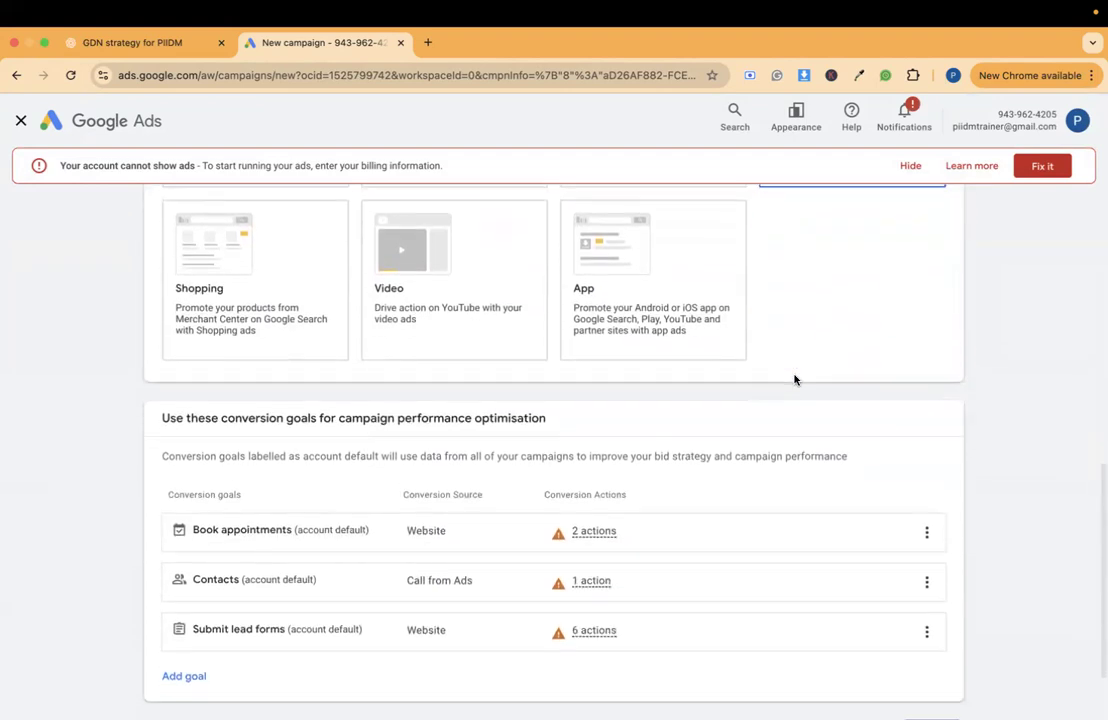
click(927, 436)
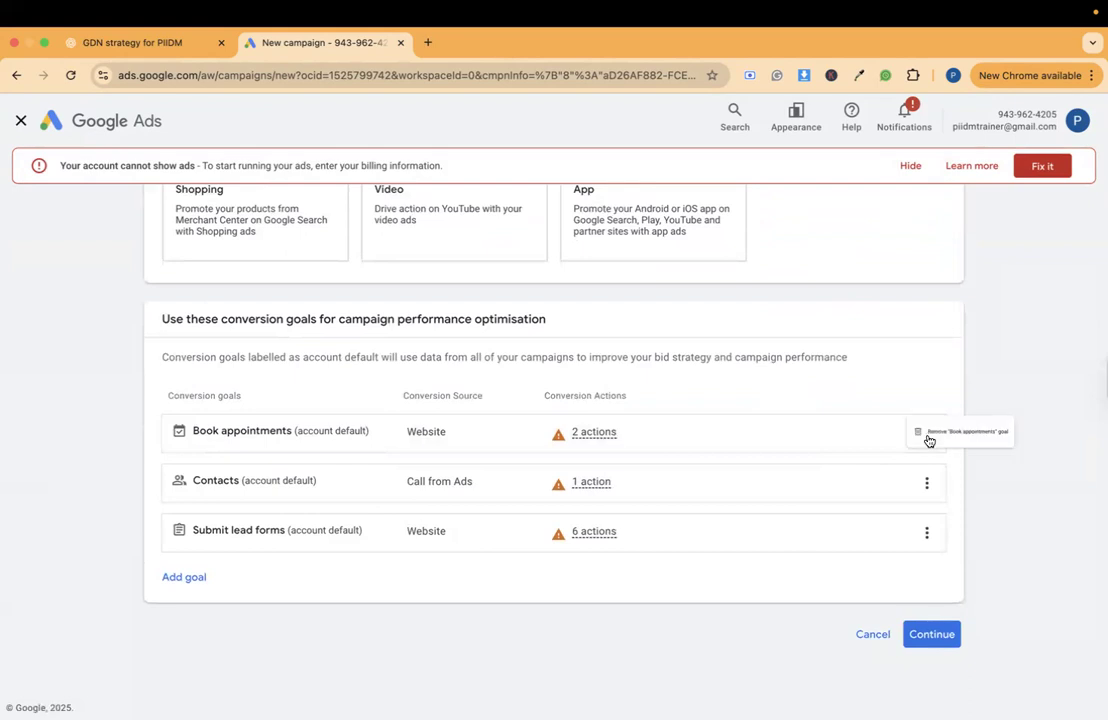
click(948, 446)
click(705, 453)
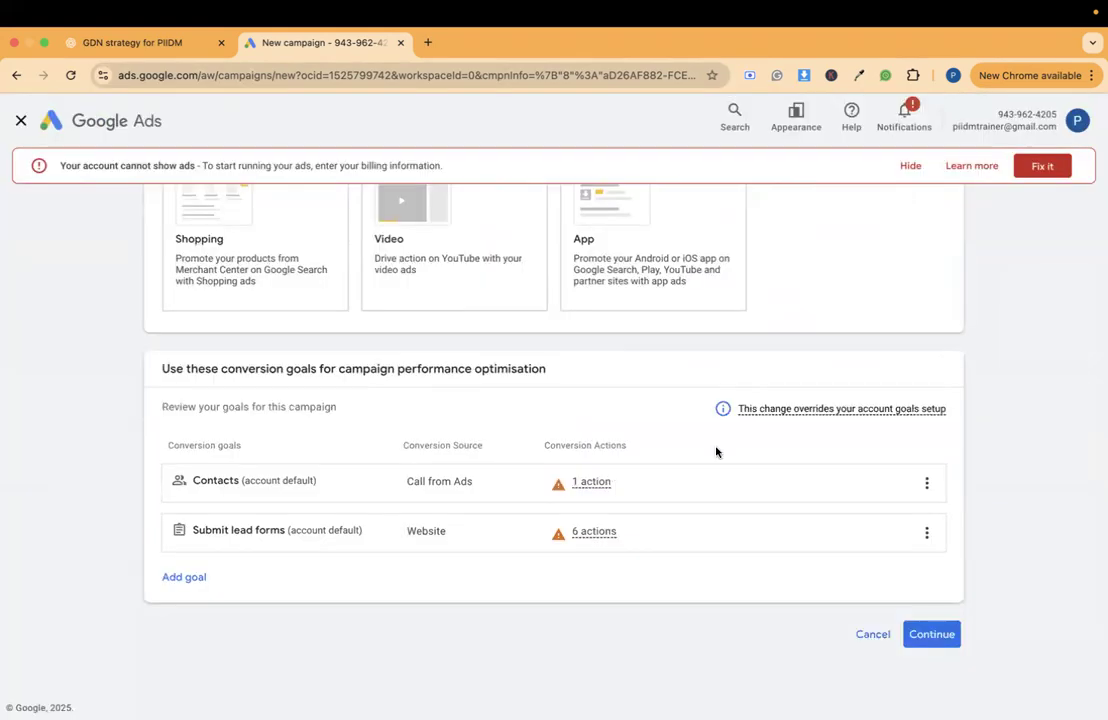
click(927, 483)
click(942, 505)
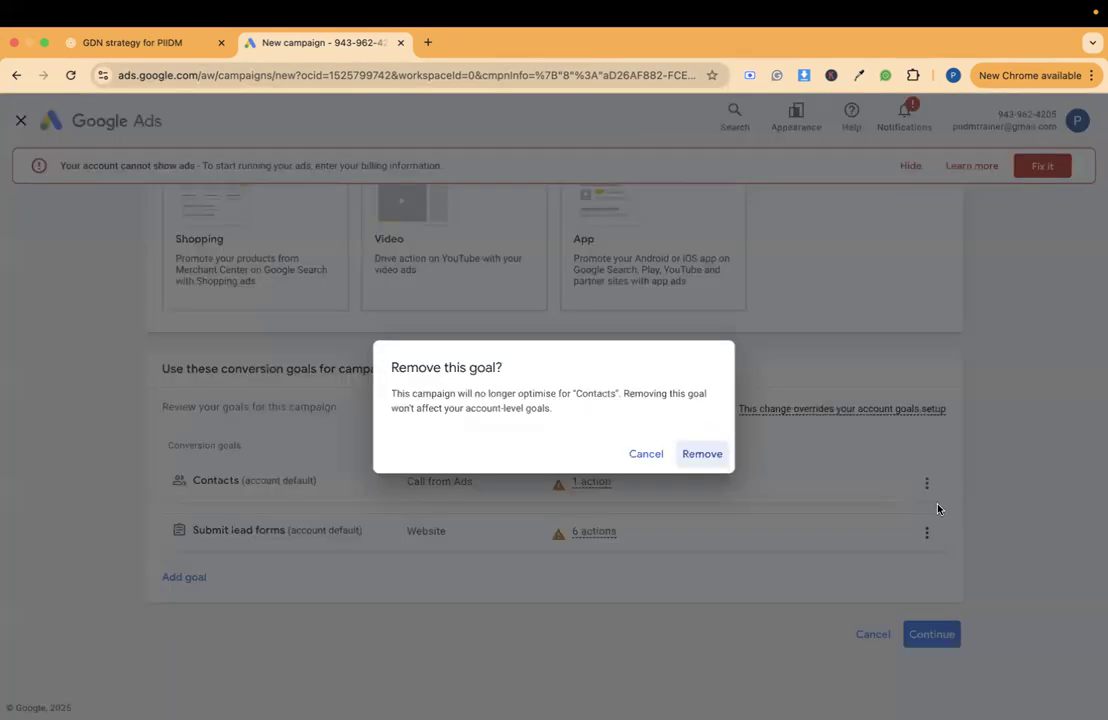
click(709, 460)
click(950, 640)
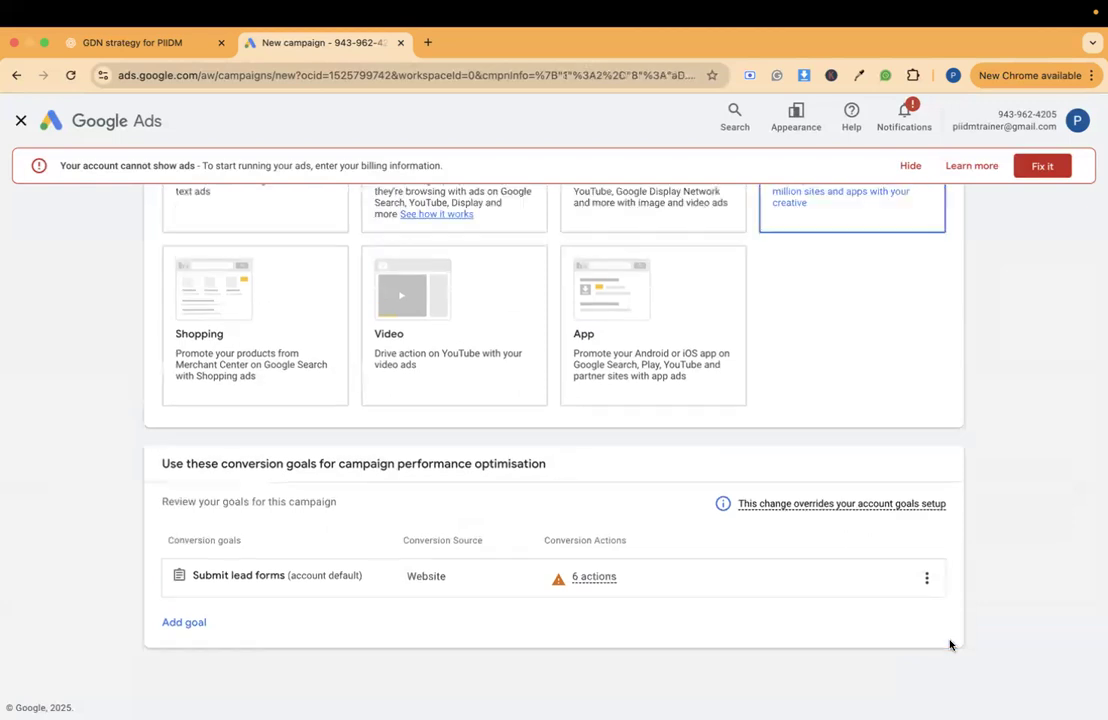
click(329, 559)
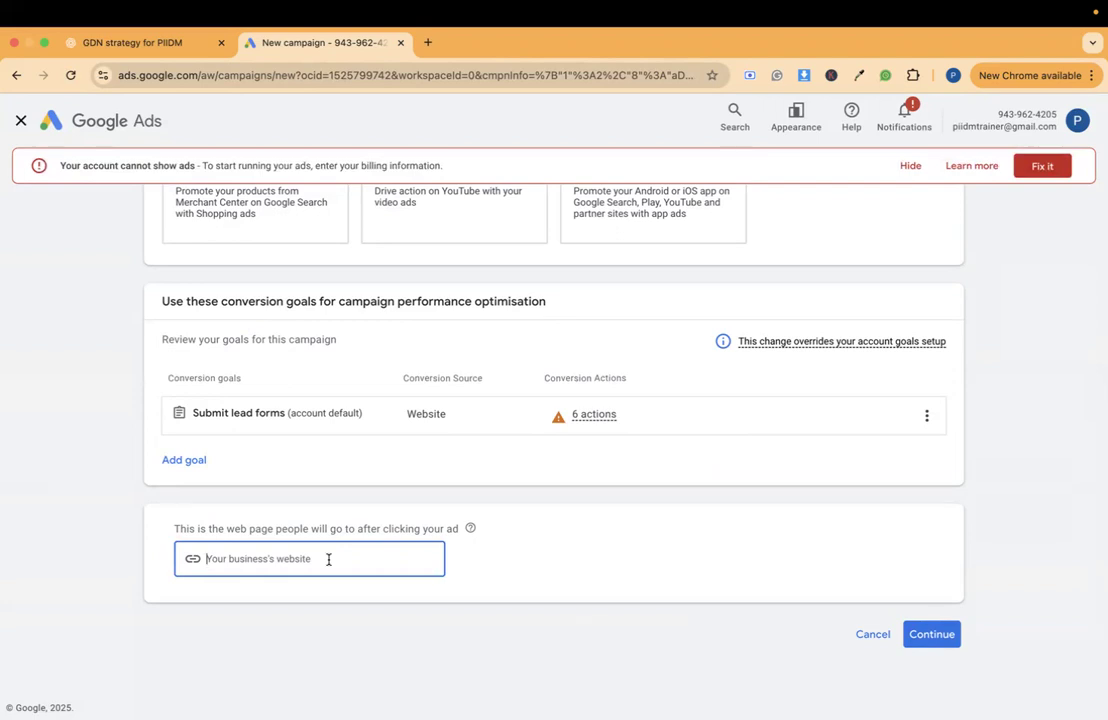
text(htt)
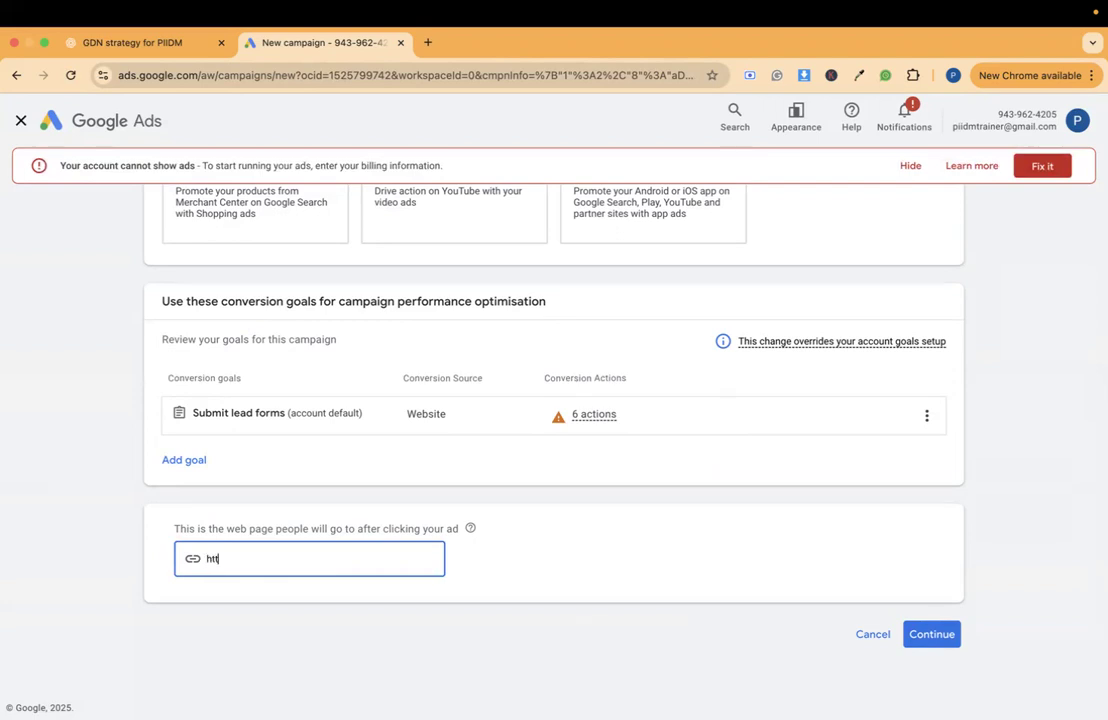
text(ps://www.piidm.com)
click(955, 641)
- Name the campaign "Display-12 - 30 July 2025" and start it as new instead of finishing a saved draft
click(307, 534)
text(-12 -)
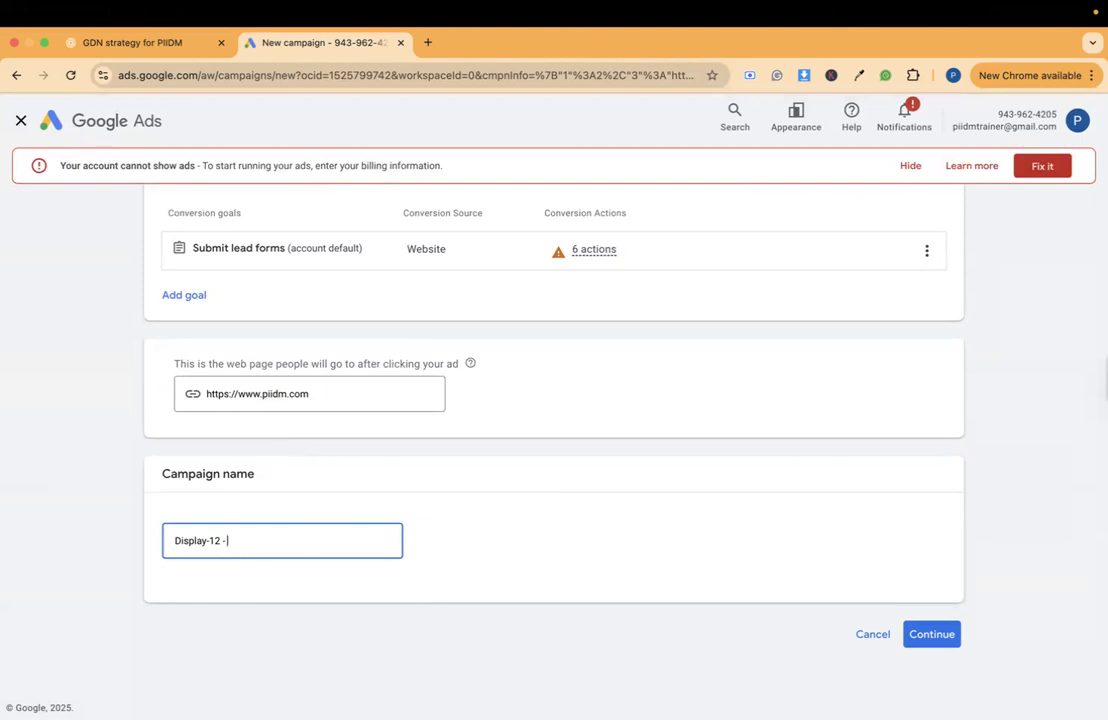
text( 30 July 2025)
click(937, 648)
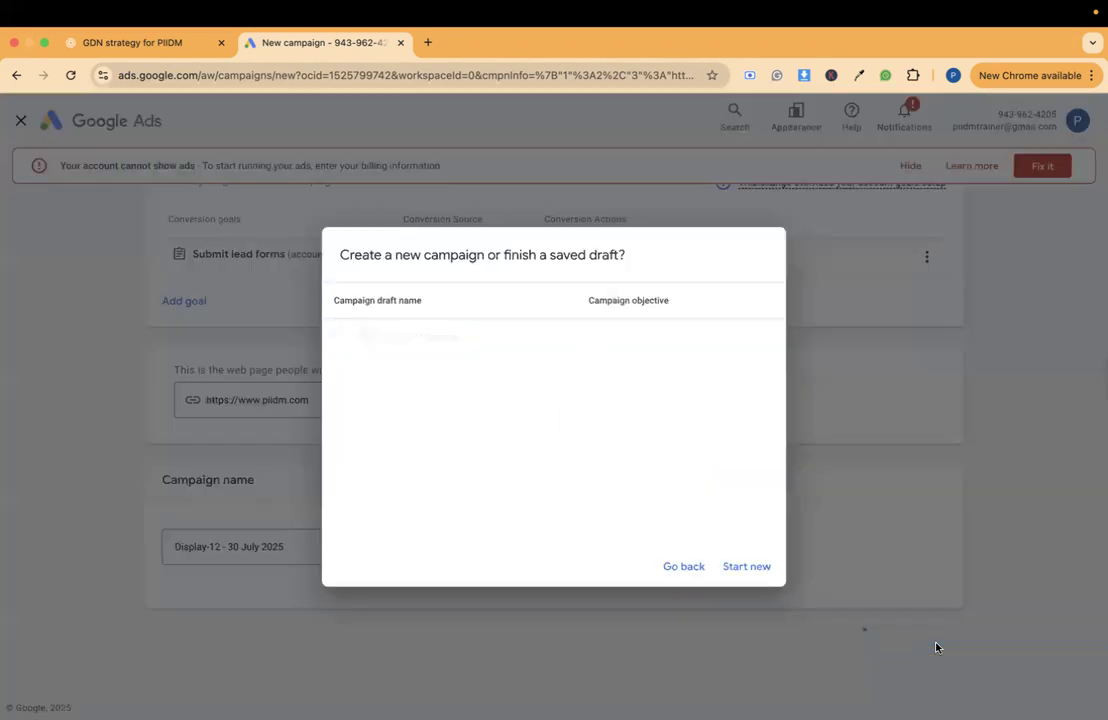
click(752, 570)
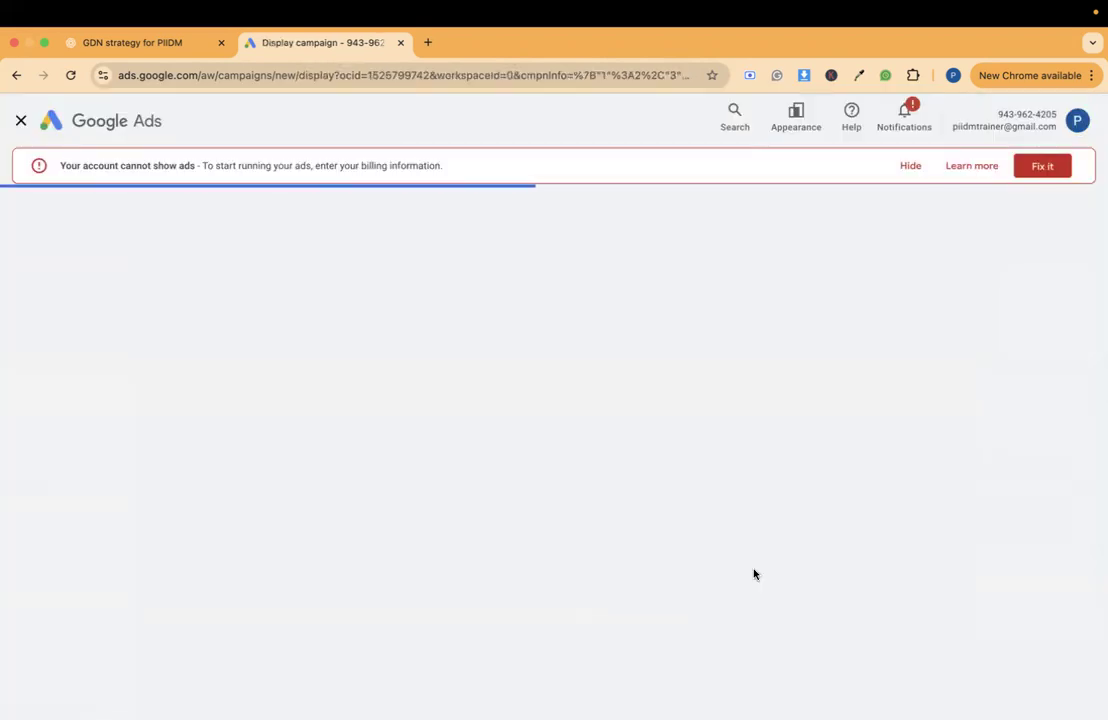
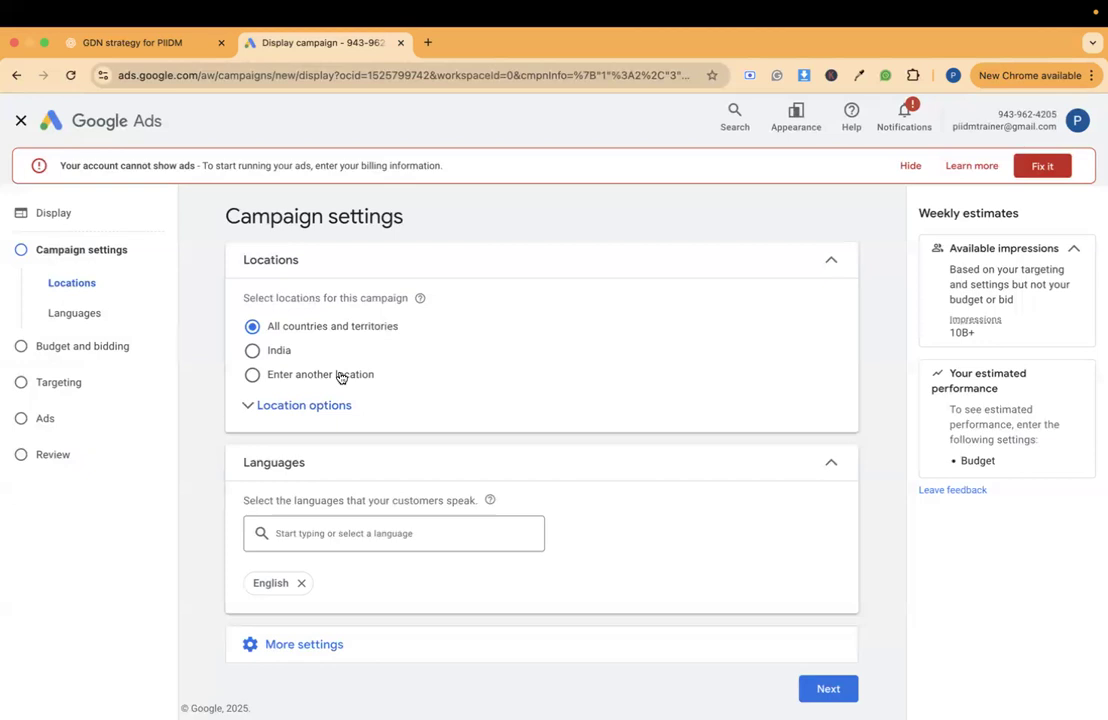
- Set the campaign's locations to the cities of Pune and Mumbai in Maharashtra, India, instead of all countries and territories
click(340, 377)
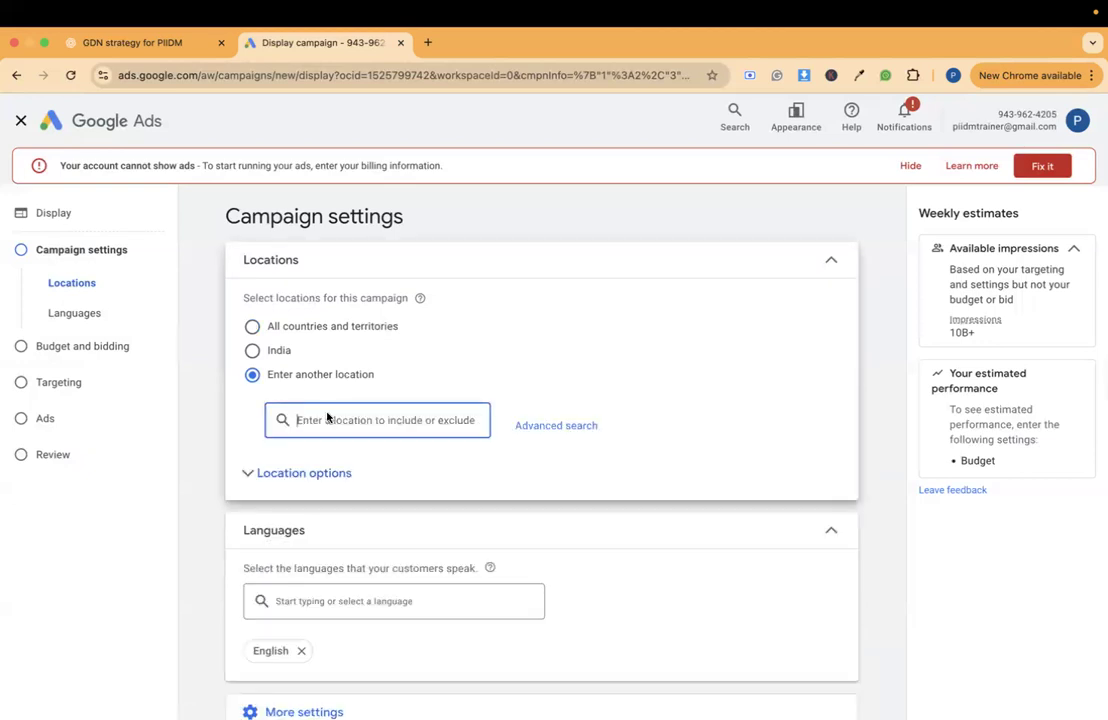
text(Pune)
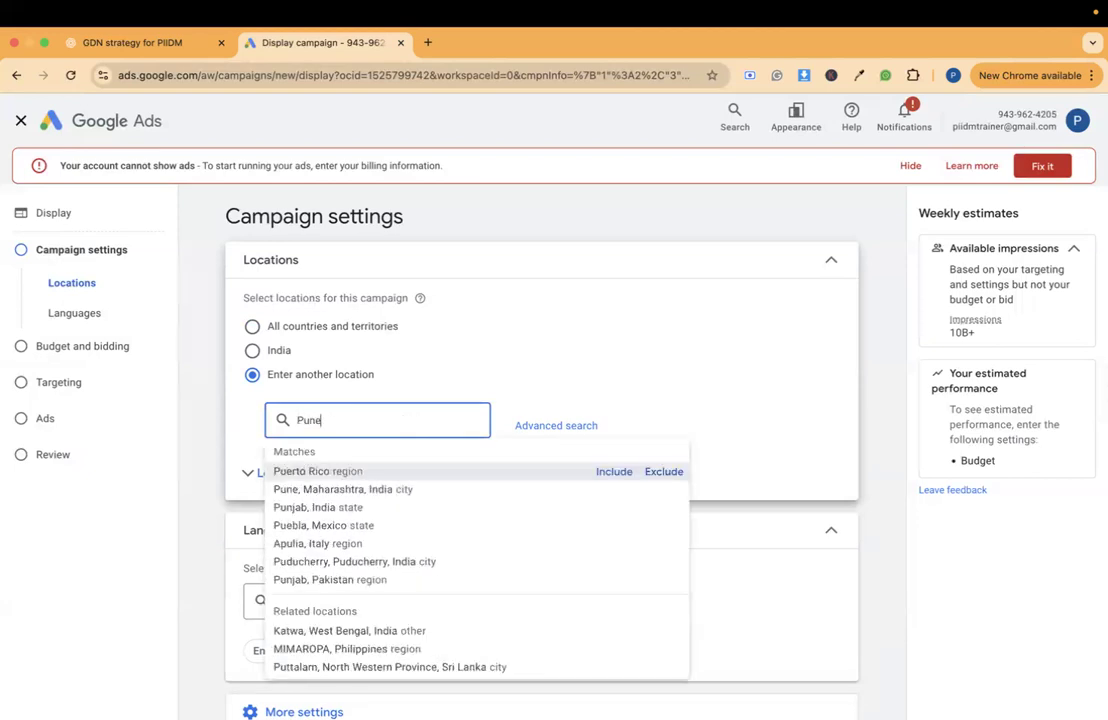
click(614, 471)
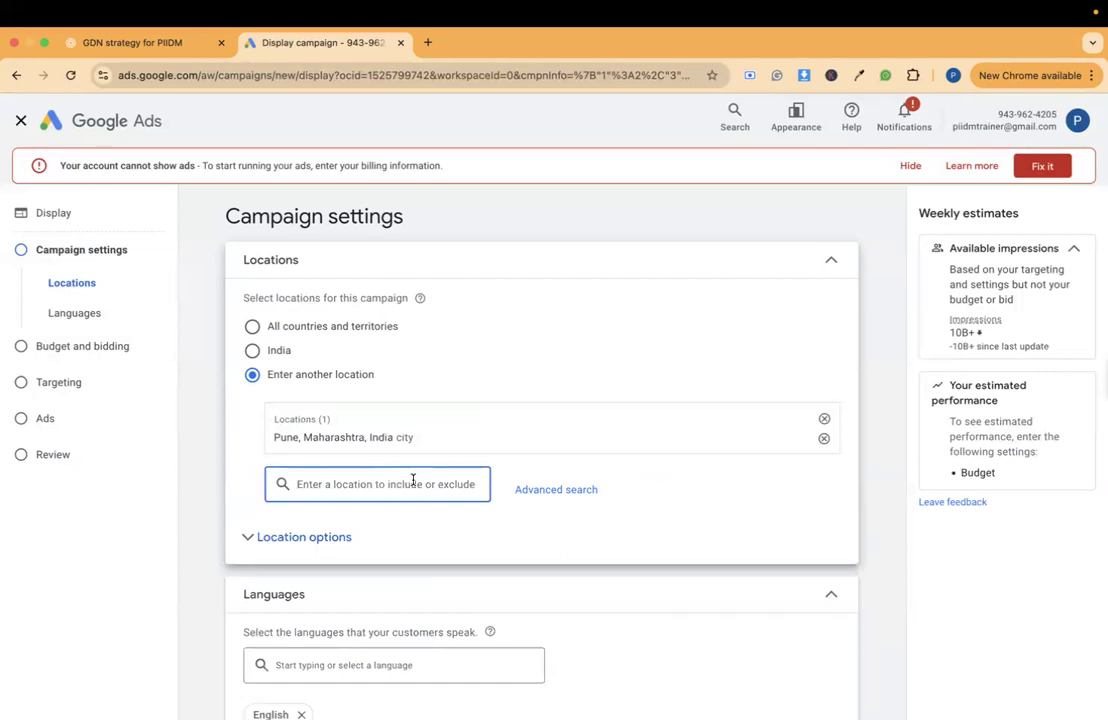
text(Mumb)
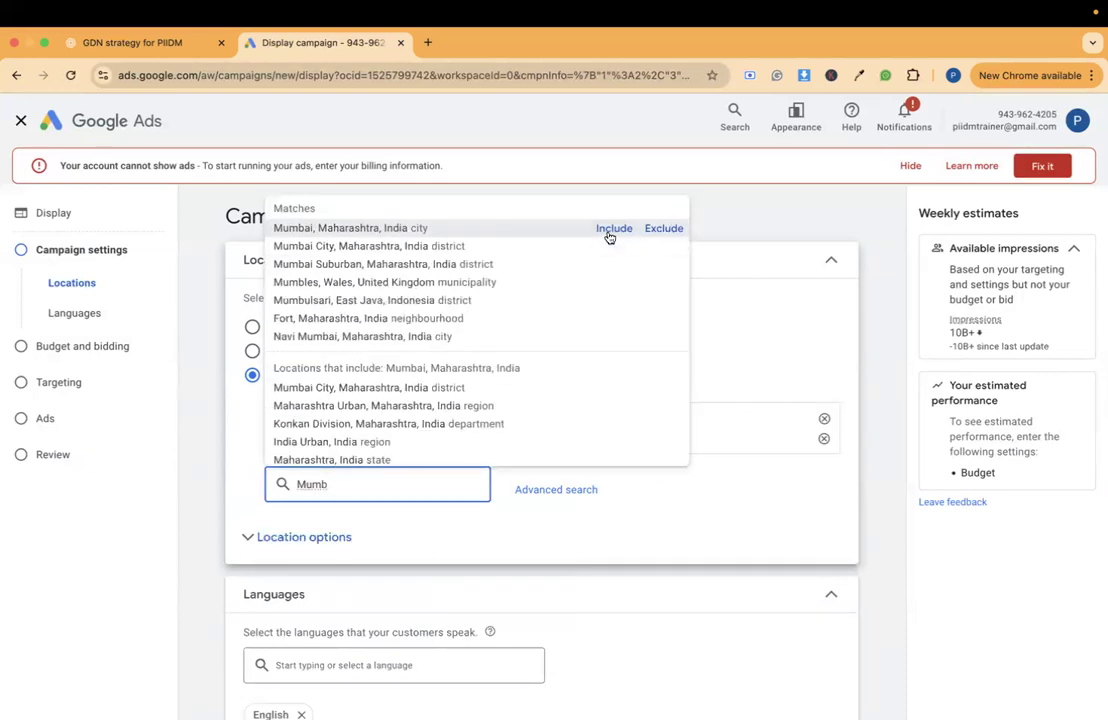
click(609, 232)
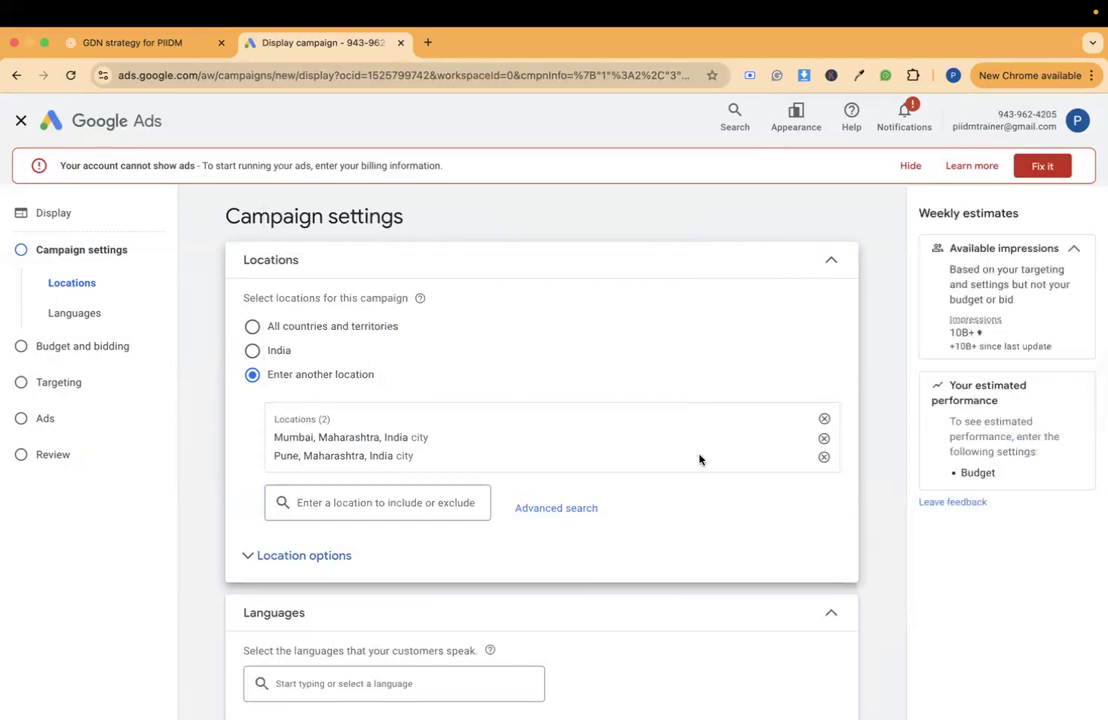
- Open the device options among the additional campaign settings and switch to specific targeting for devices
scroll(700, 459, down, 3)
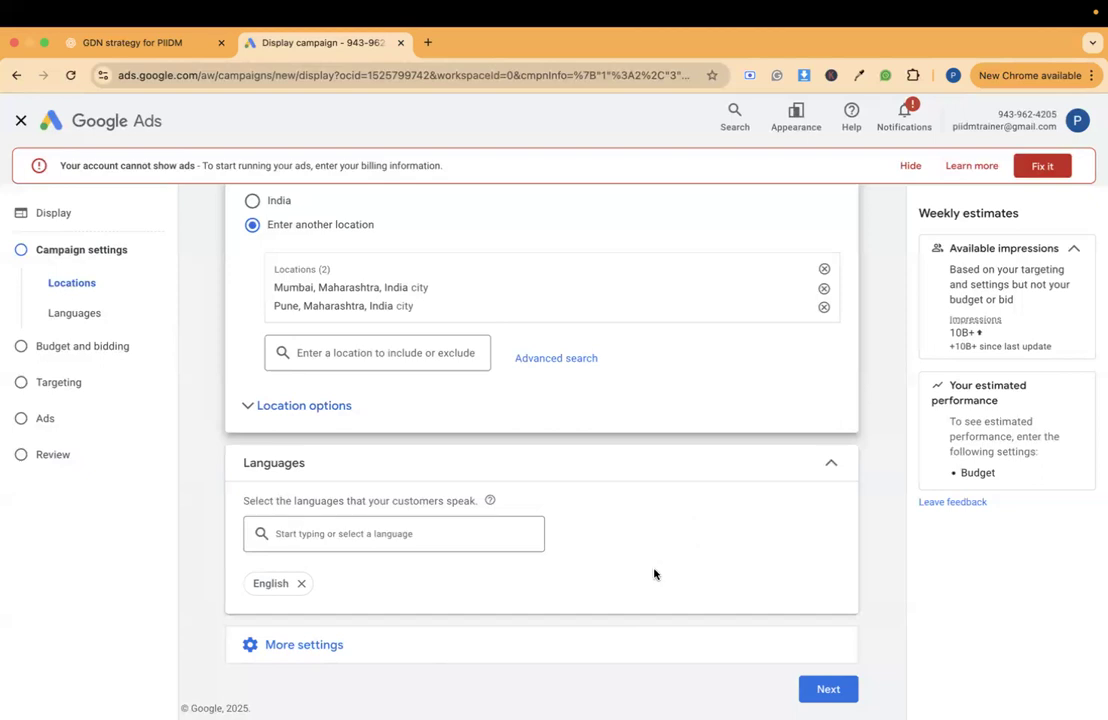
click(574, 658)
scroll(575, 658, down, 4)
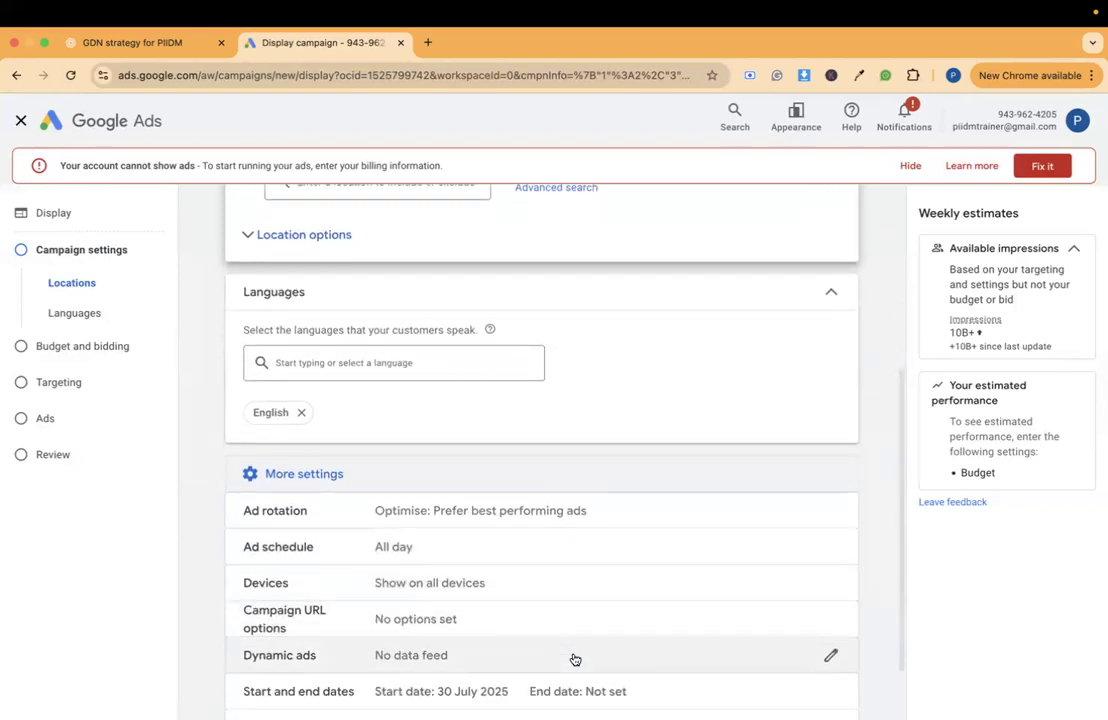
scroll(592, 578, down, 1)
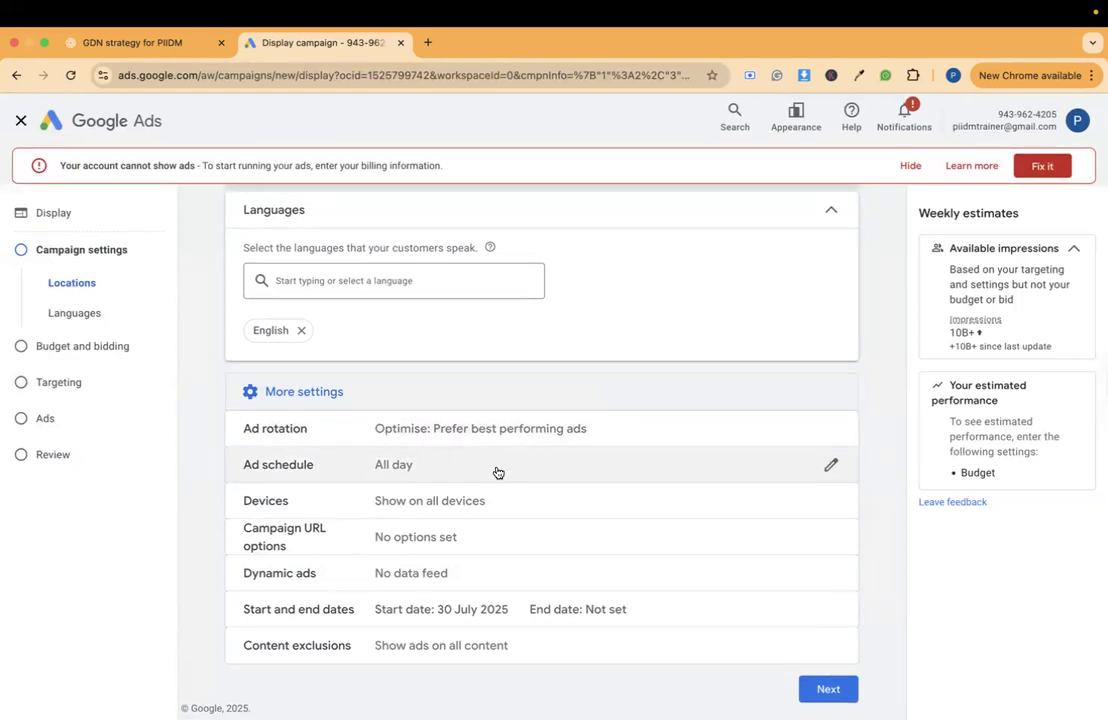
click(470, 514)
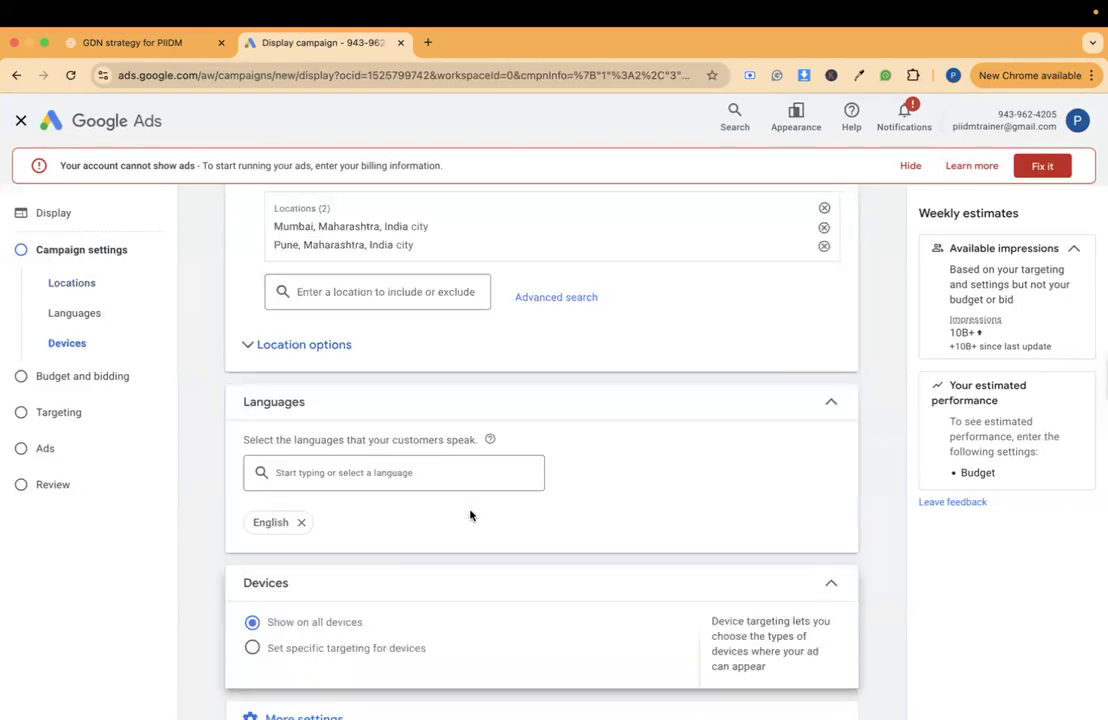
scroll(470, 514, down, 2)
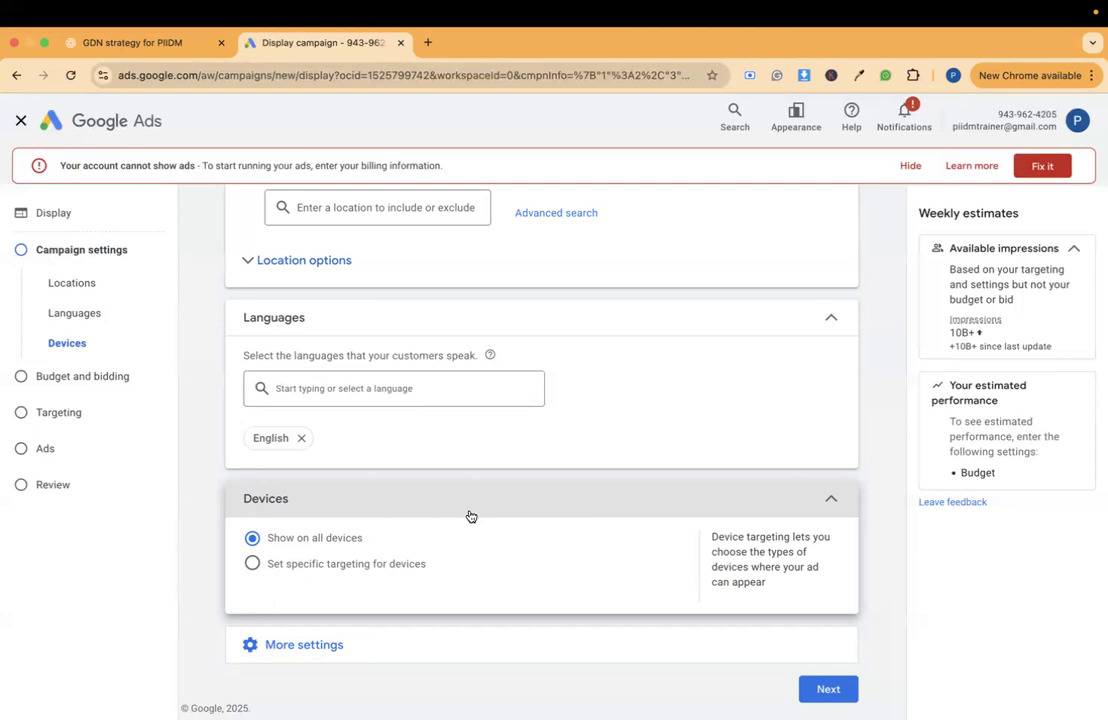
click(386, 566)
scroll(386, 570, down, 4)
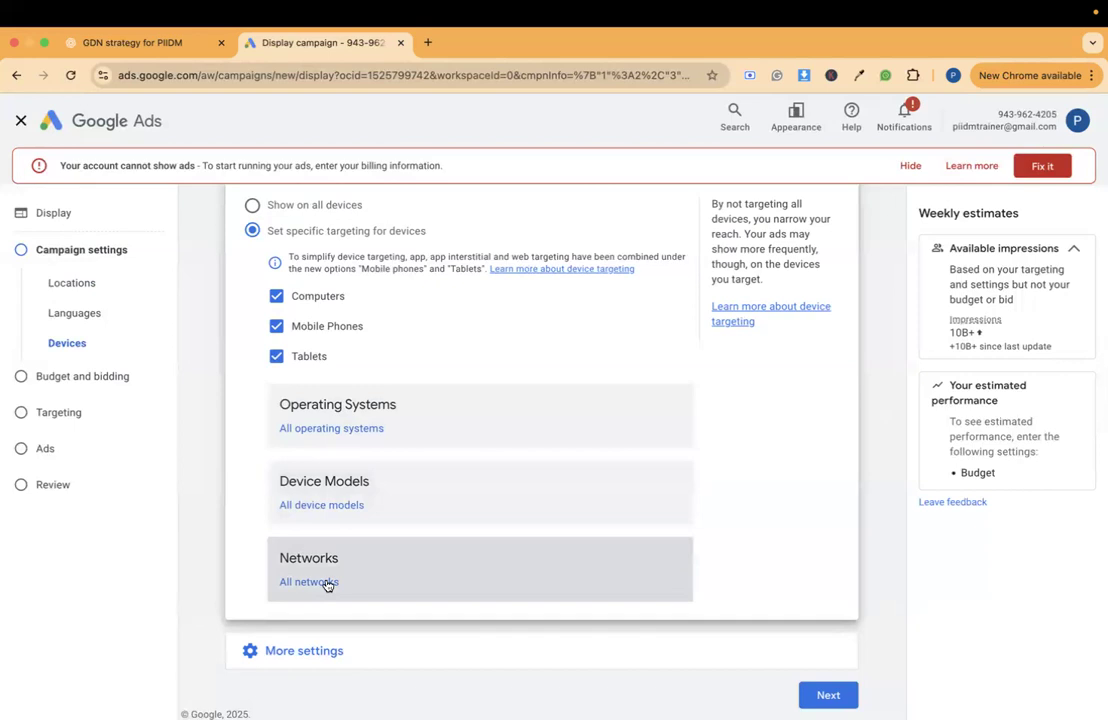
- Review the operating system targeting options, try selecting Android, and discard the selection
click(336, 428)
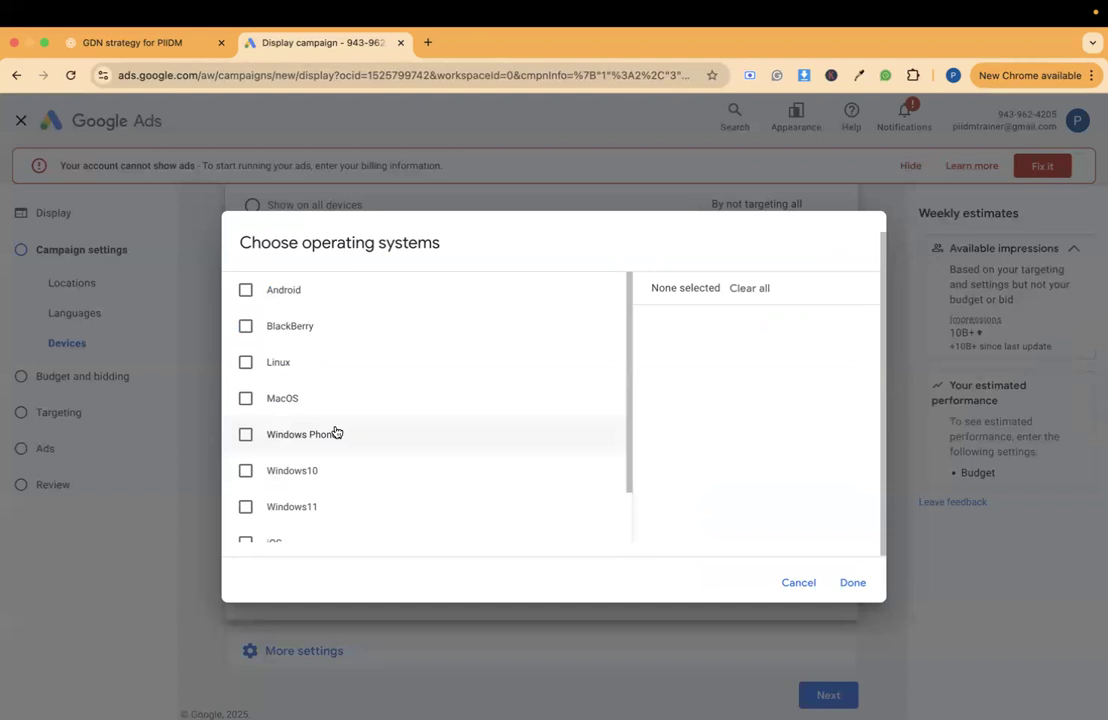
scroll(336, 433, down, 3)
scroll(334, 430, up, 3)
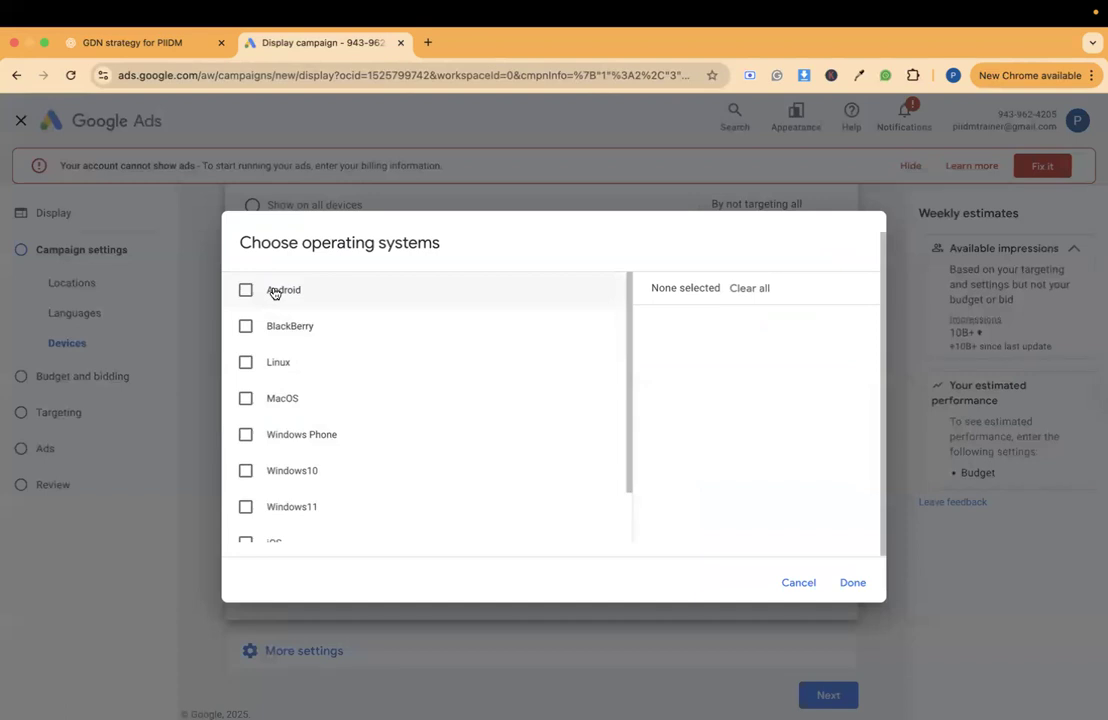
click(273, 293)
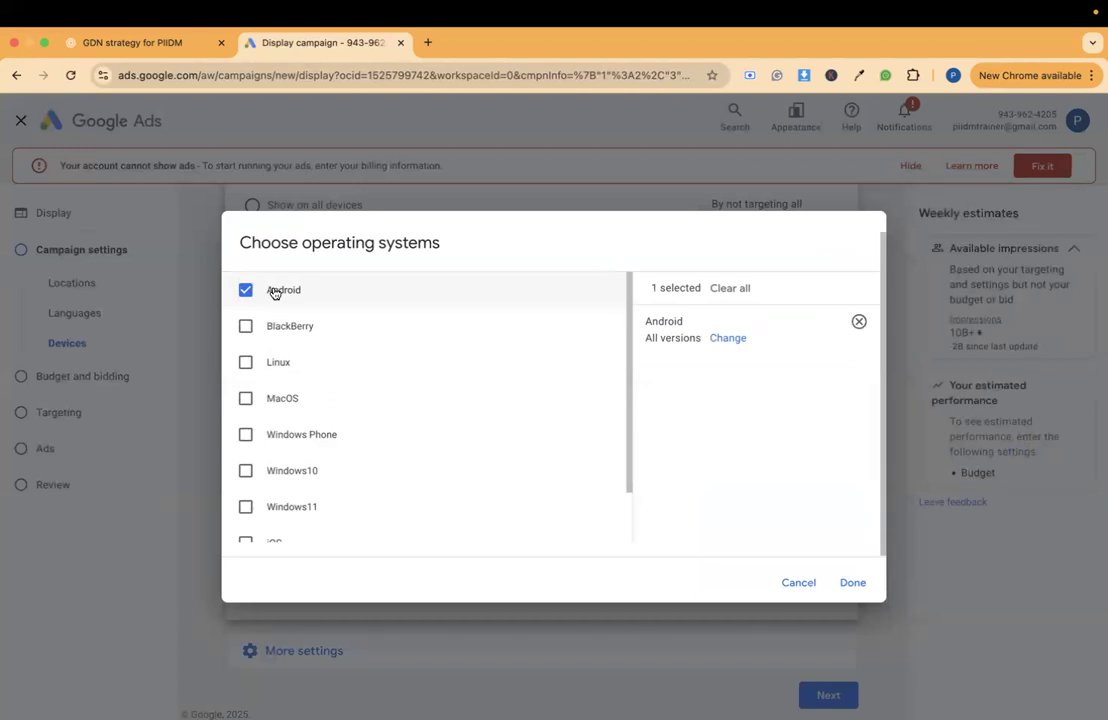
click(810, 583)
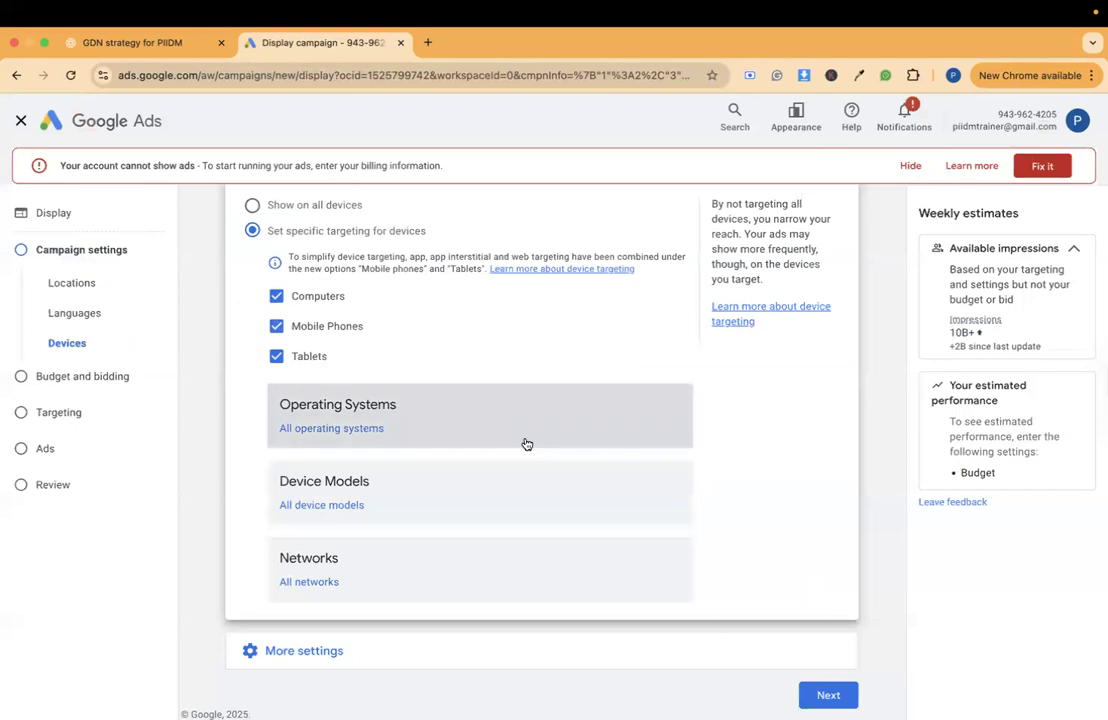
- Look through the device models available for targeting, including the iOS iPhone models, and leave the list without selecting any
click(379, 497)
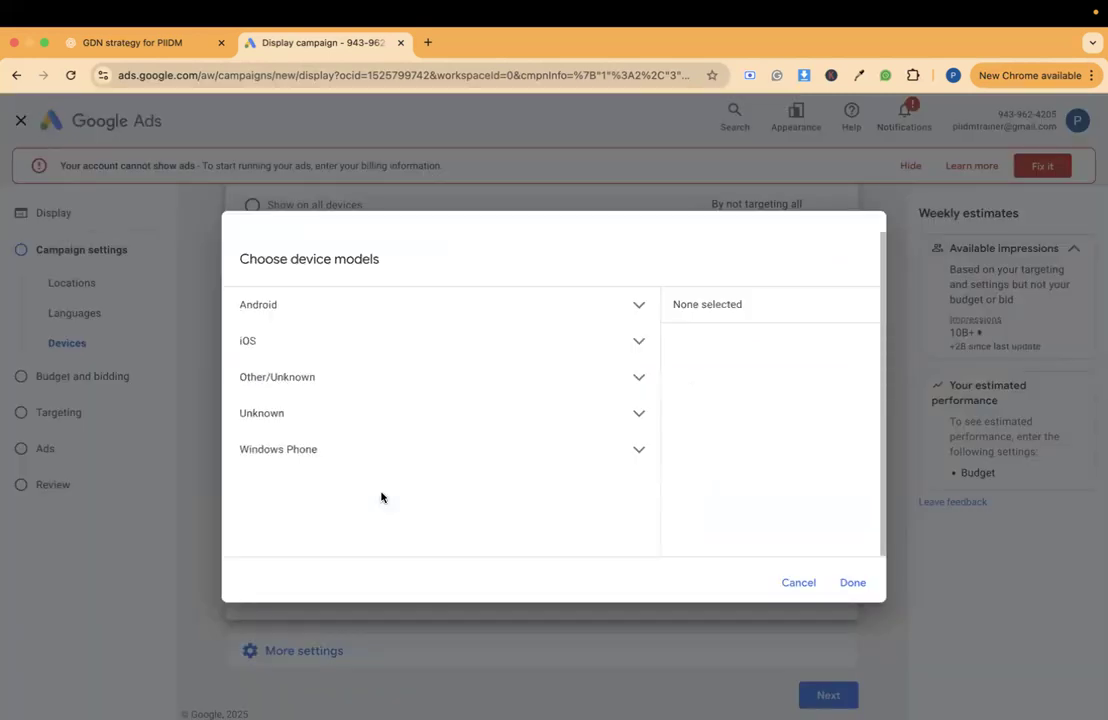
click(642, 343)
click(633, 379)
scroll(630, 380, down, 3)
click(628, 378)
scroll(630, 379, down, 4)
scroll(630, 379, down, 3)
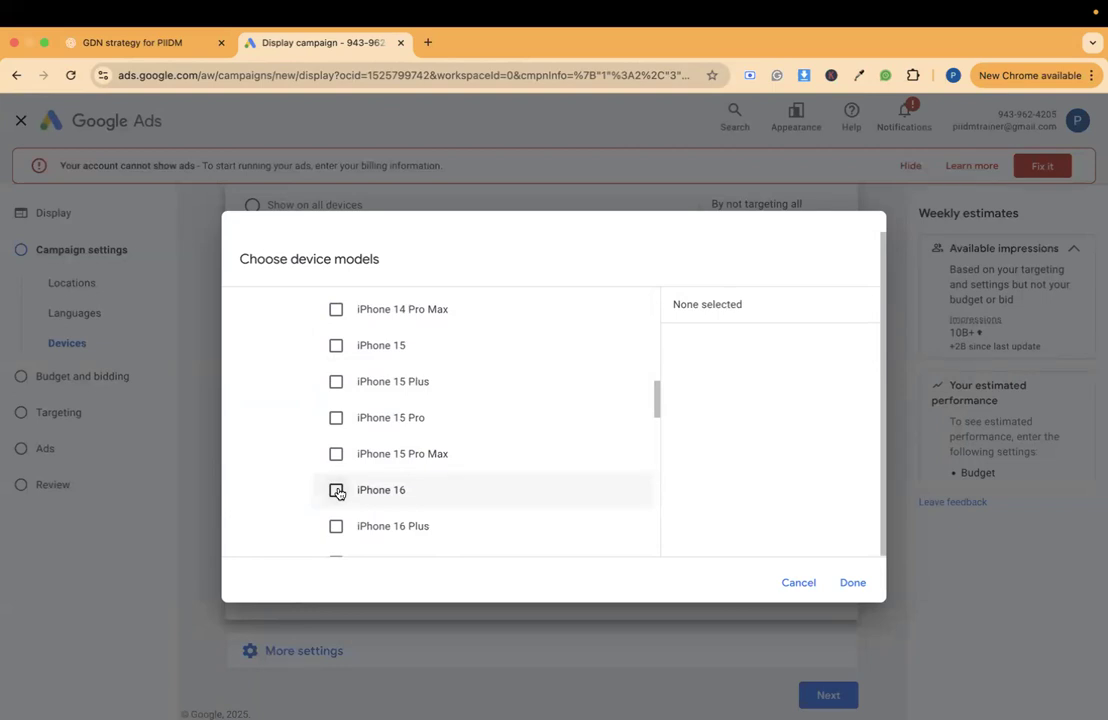
click(799, 583)
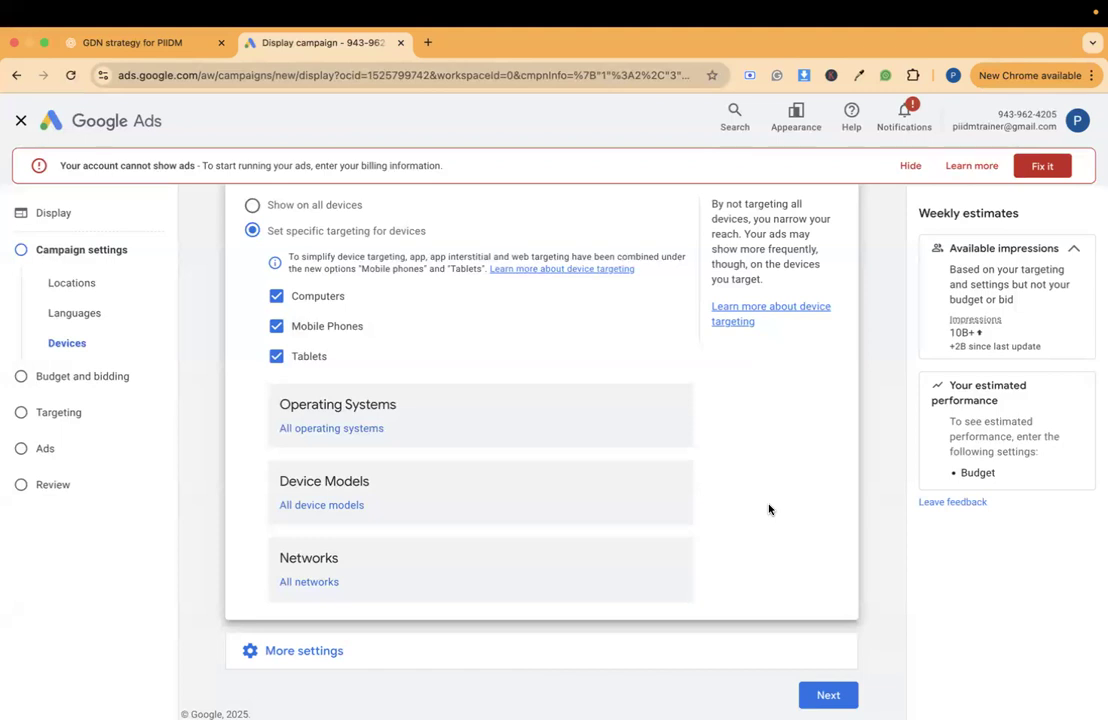
- Try targeting India's networks without TATA DOCOMO, Reliance Jio, Reliance and MTNL, discard that, and set ads back to showing on all devices
click(405, 559)
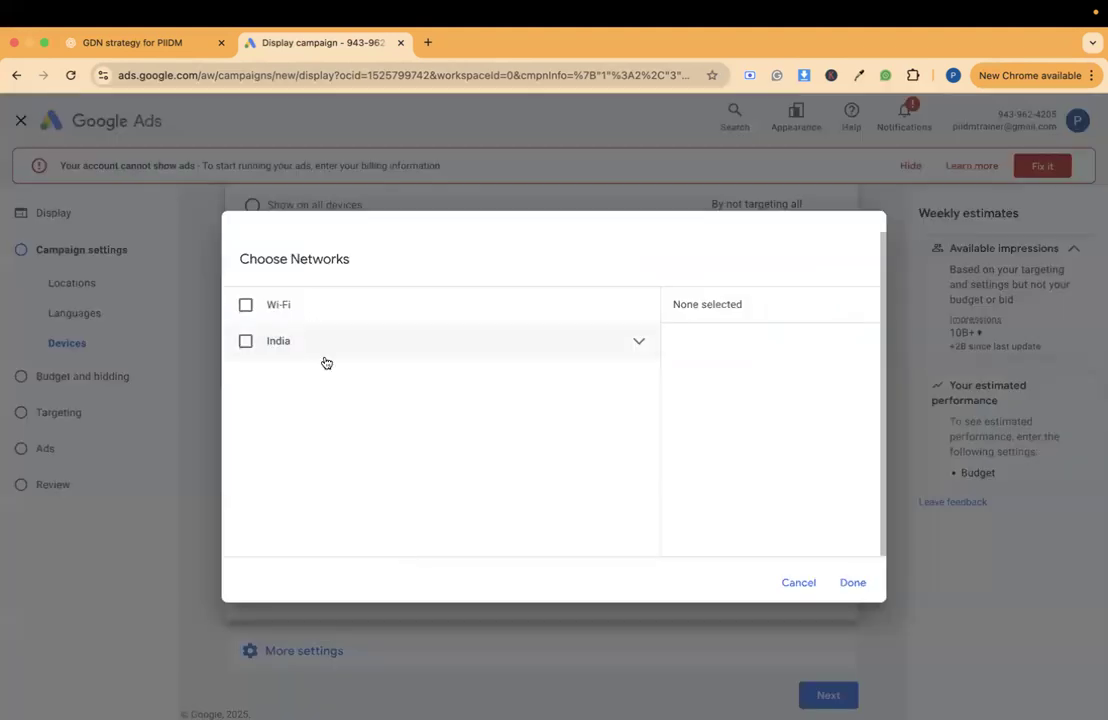
click(428, 344)
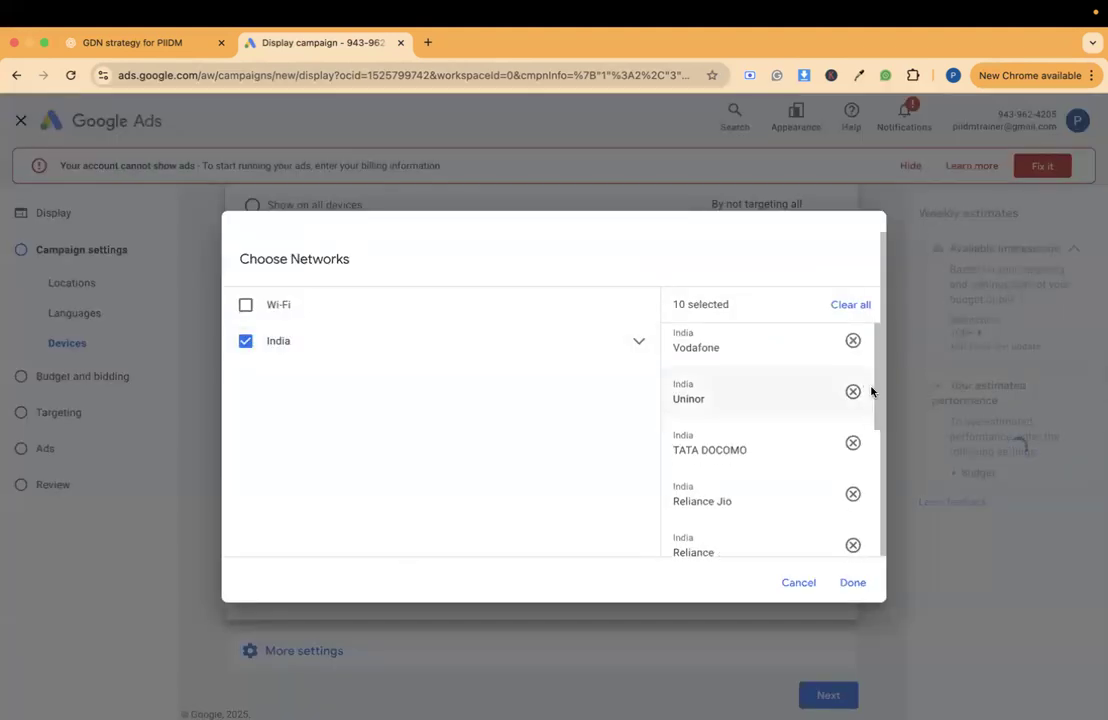
scroll(871, 391, down, 5)
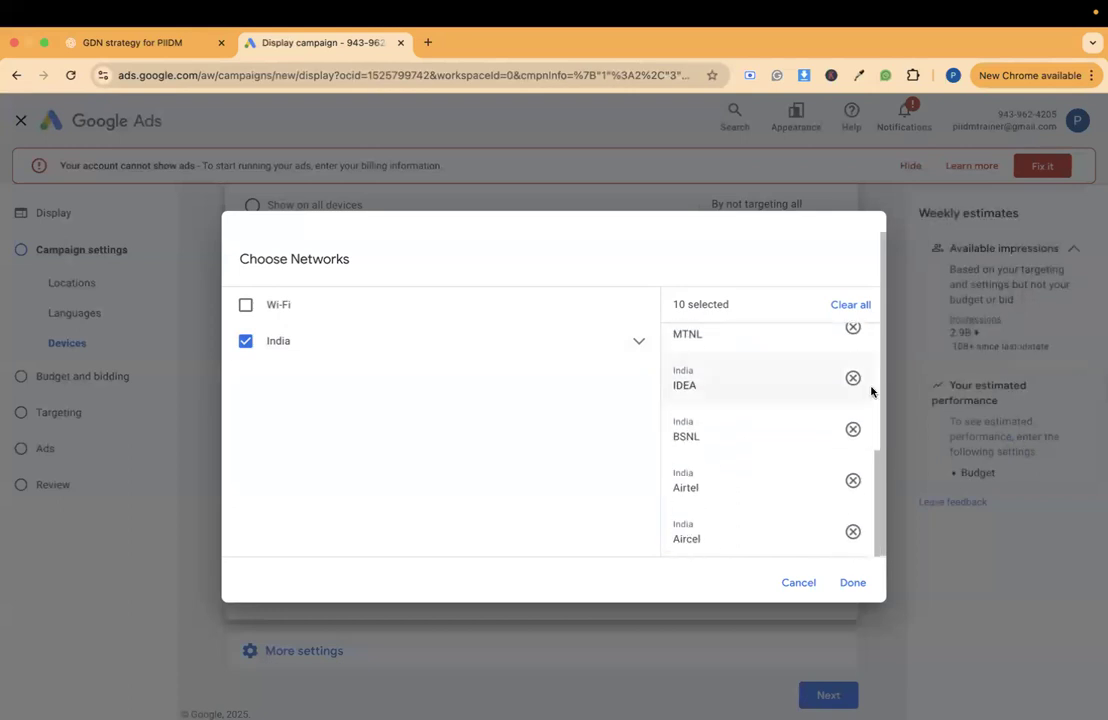
scroll(871, 391, up, 3)
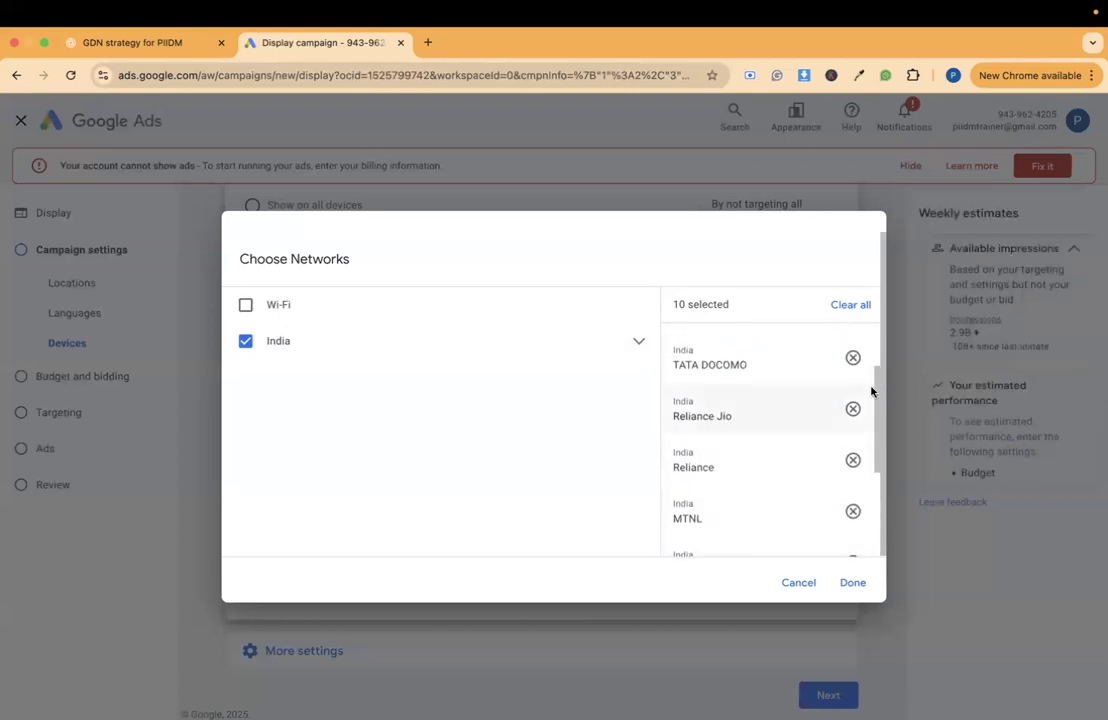
click(857, 363)
click(857, 363)
click(857, 363)
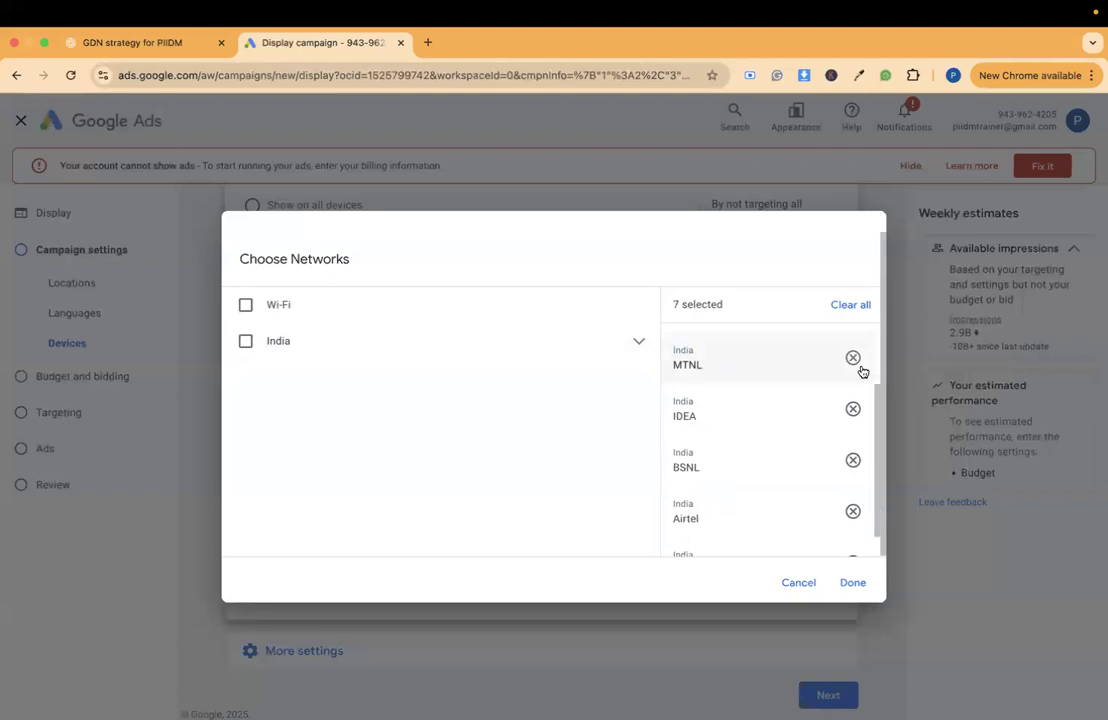
click(857, 363)
scroll(855, 360, up, 2)
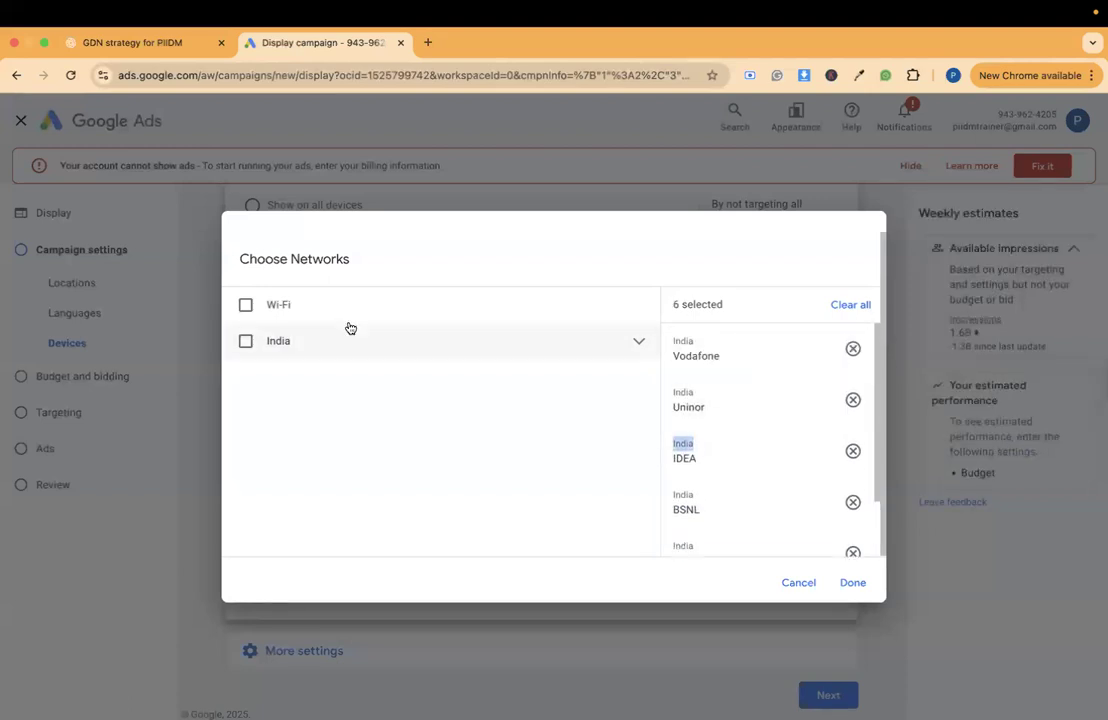
click(789, 582)
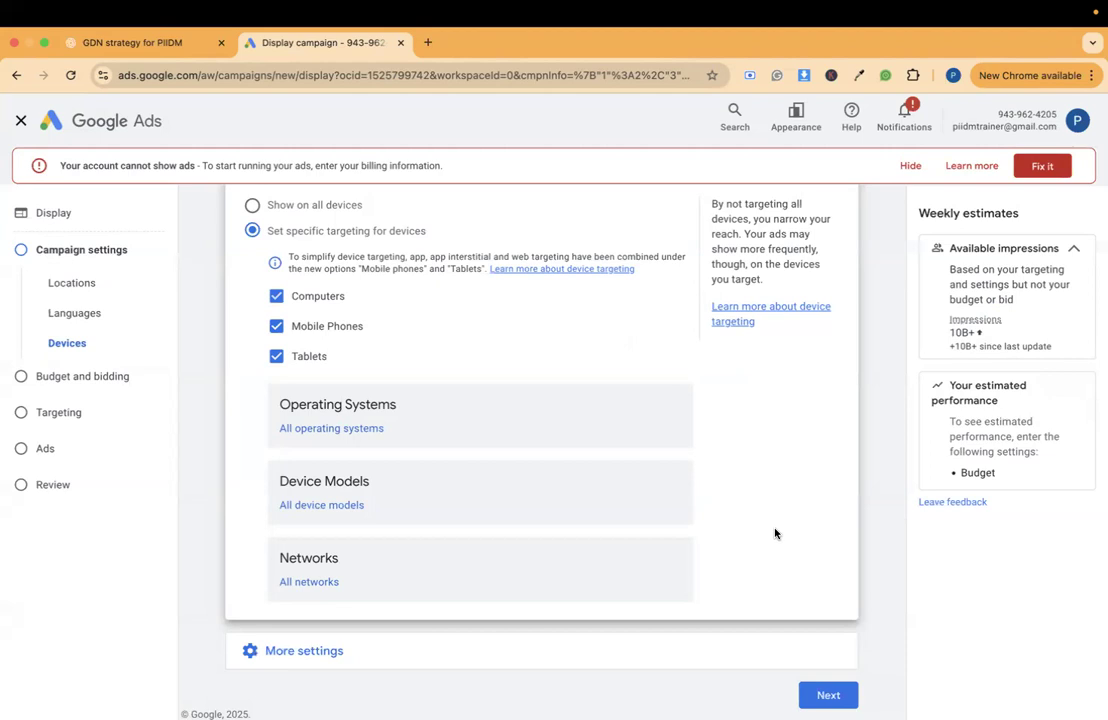
click(299, 207)
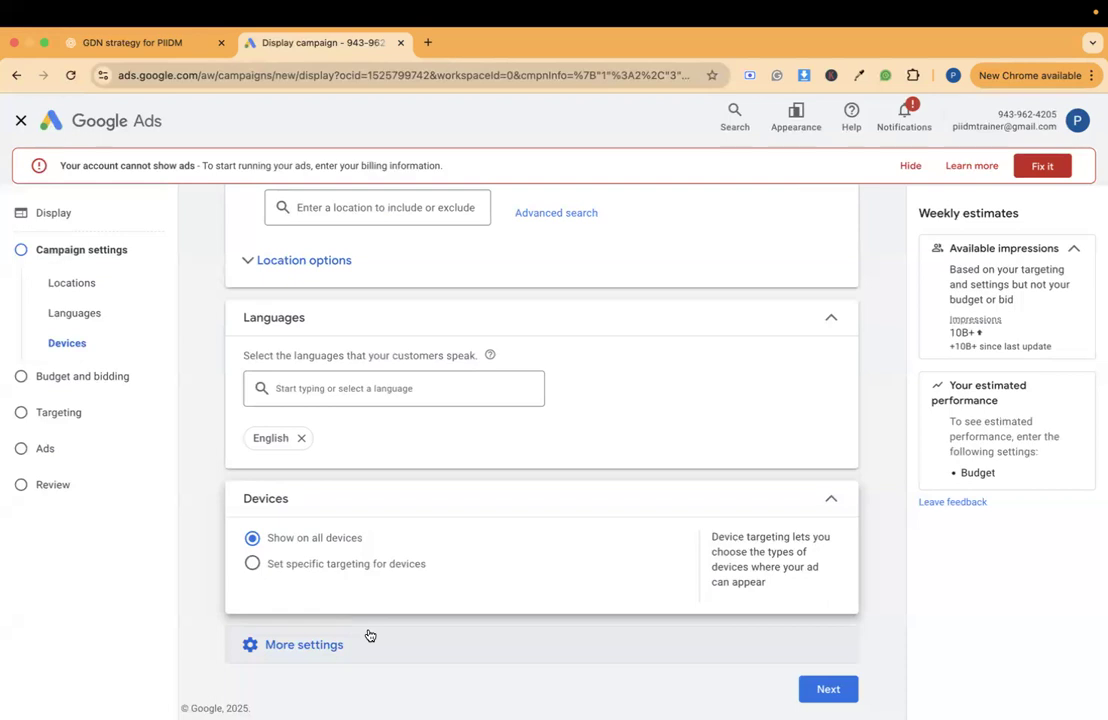
- Review the content labels, sensitive content and content types offered under content exclusions, then collapse the section
click(369, 635)
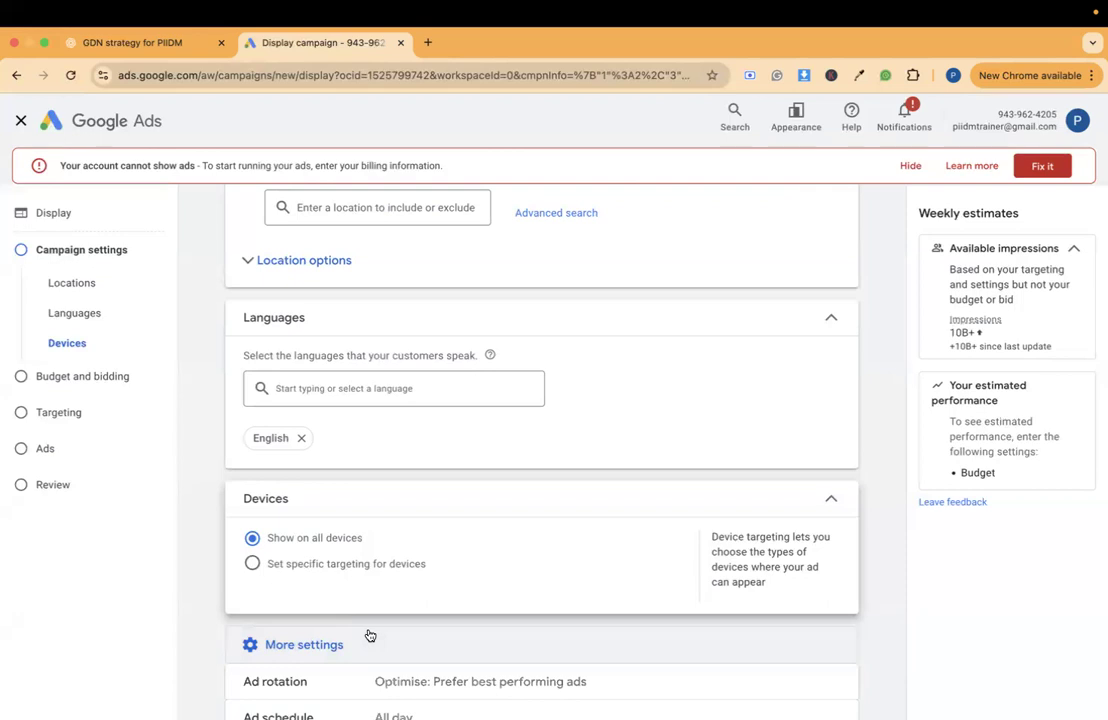
scroll(369, 635, down, 4)
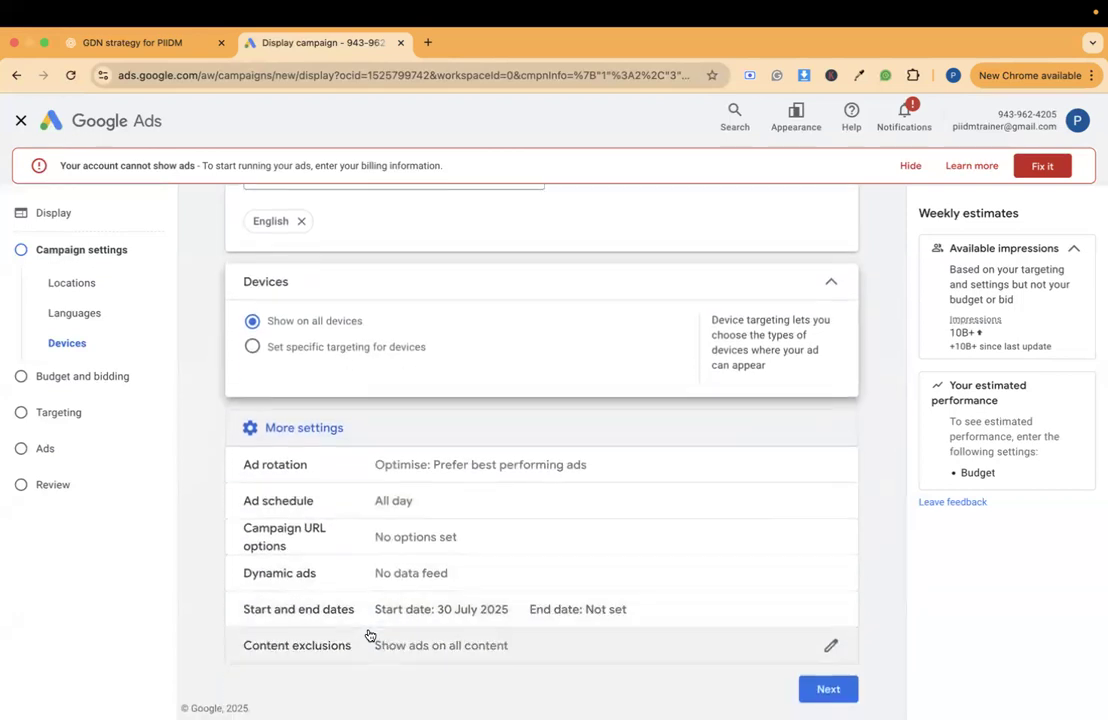
click(369, 637)
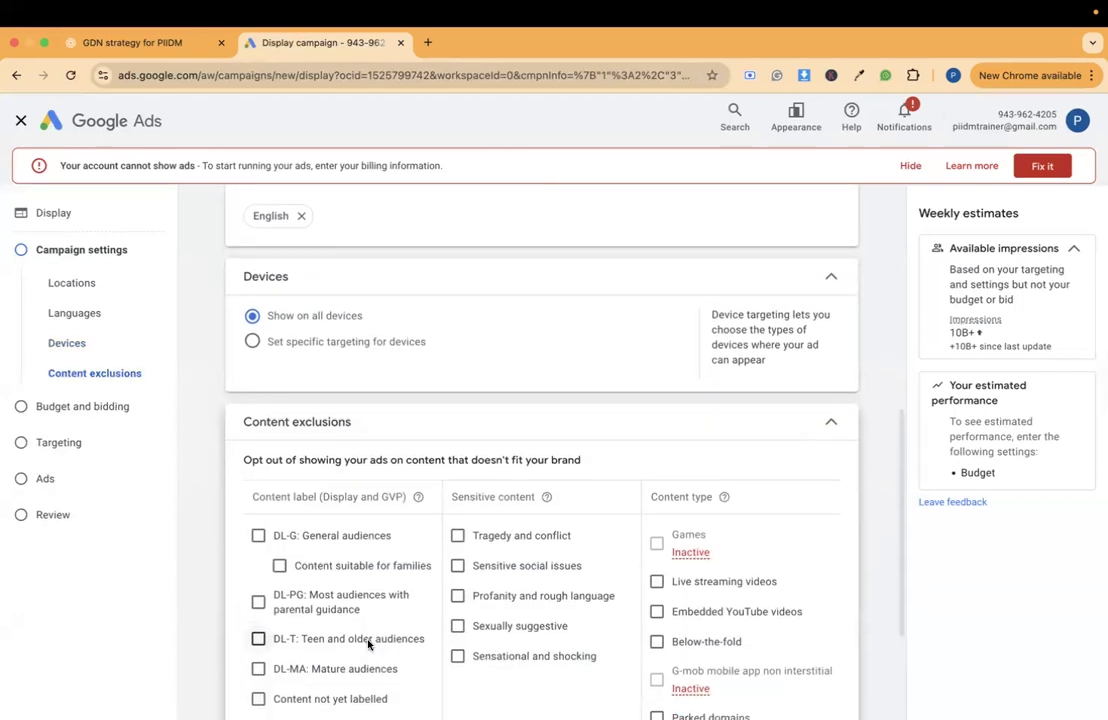
scroll(368, 644, down, 3)
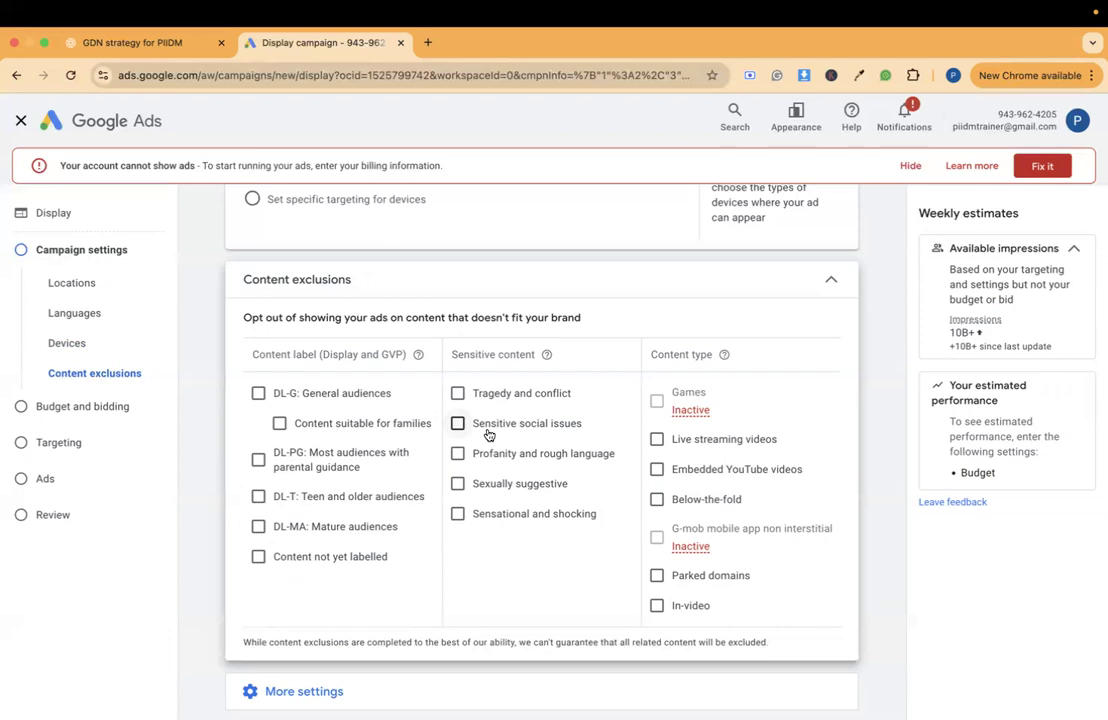
click(488, 292)
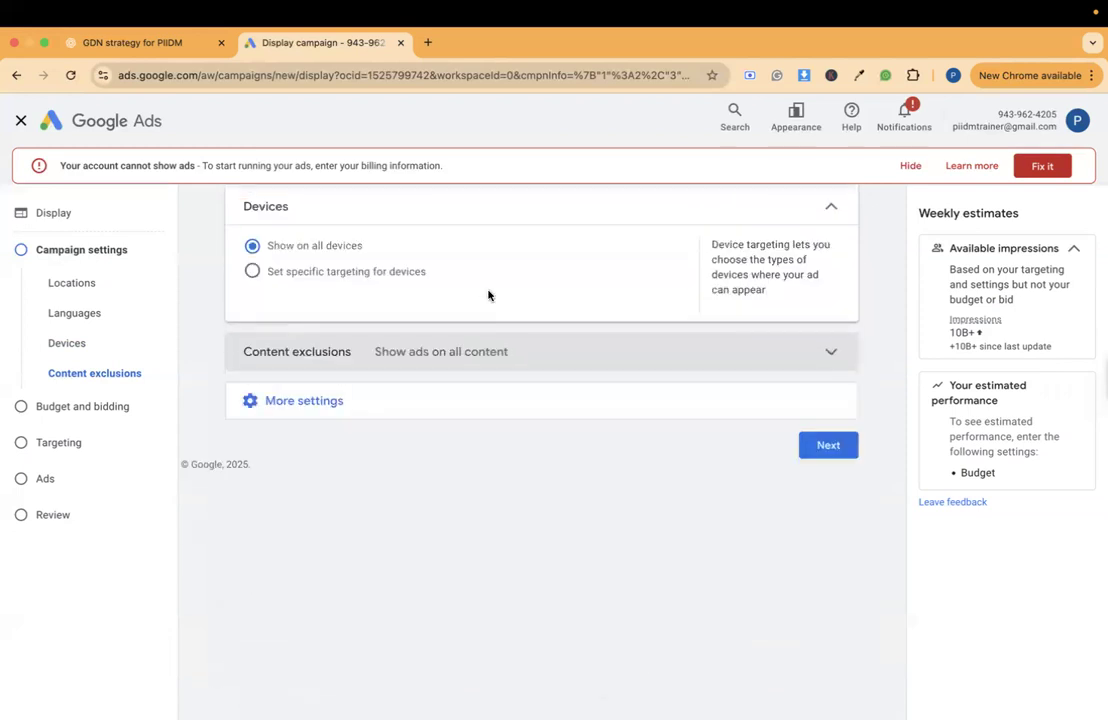
- Check the remaining additional settings, continue to Budget and bidding, and dismiss the draft message
click(655, 393)
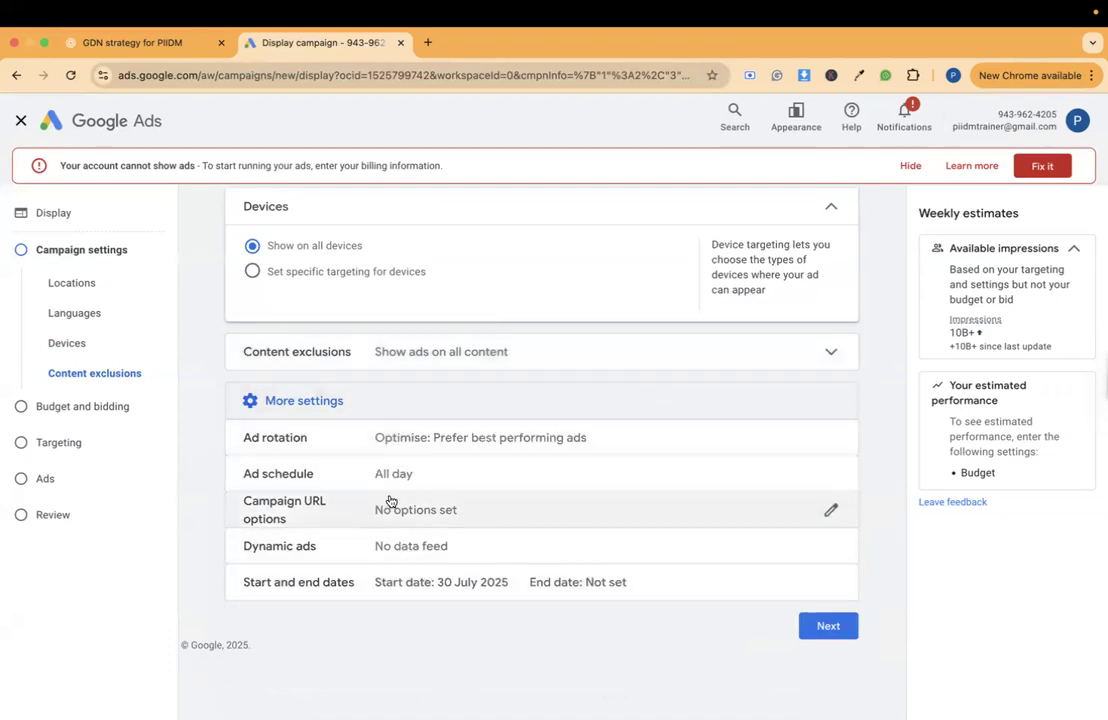
click(592, 392)
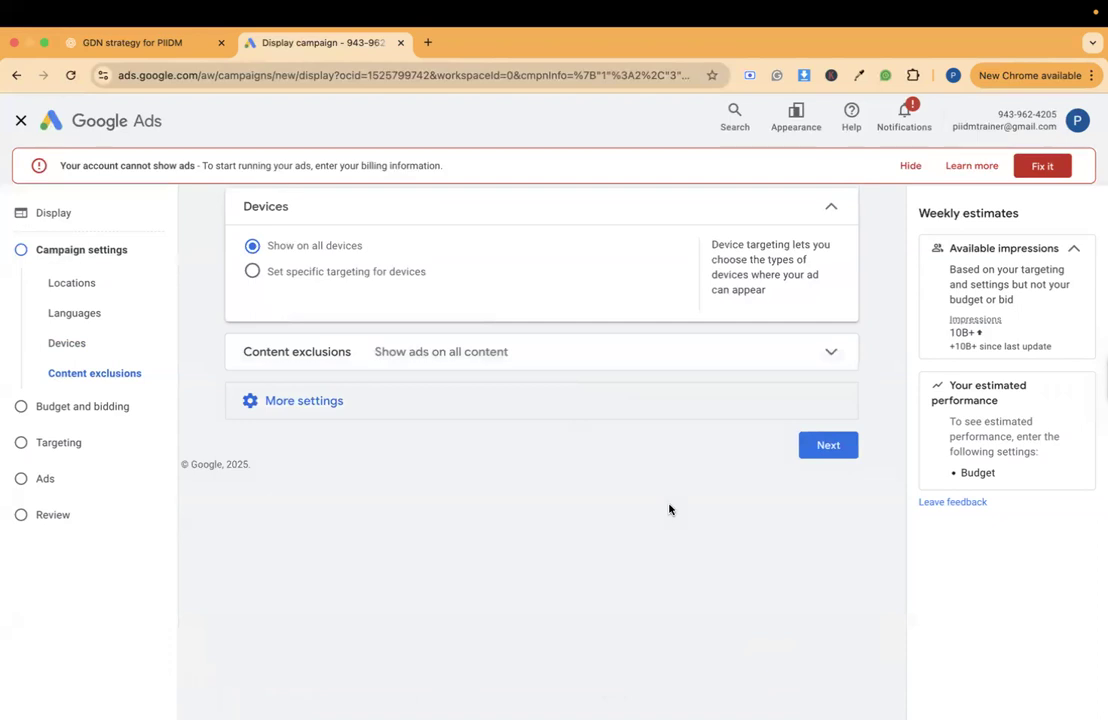
click(834, 456)
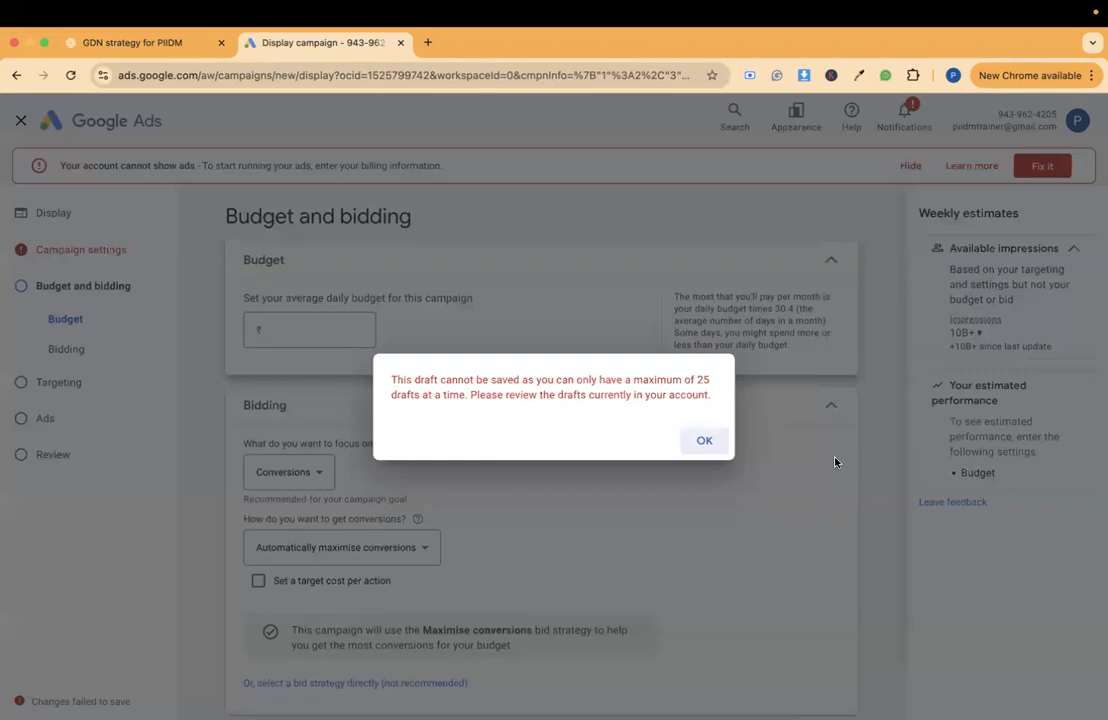
click(712, 440)
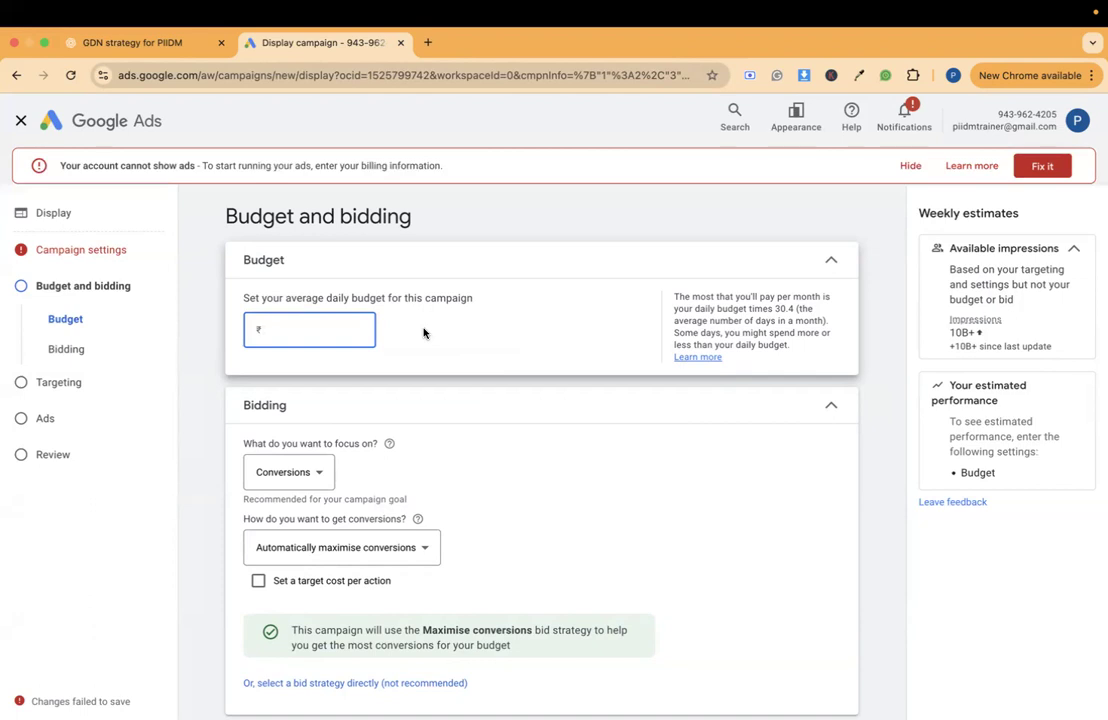
- Set the campaign's average daily budget to ₹100
scroll(373, 282, down, 1)
double_click(369, 272)
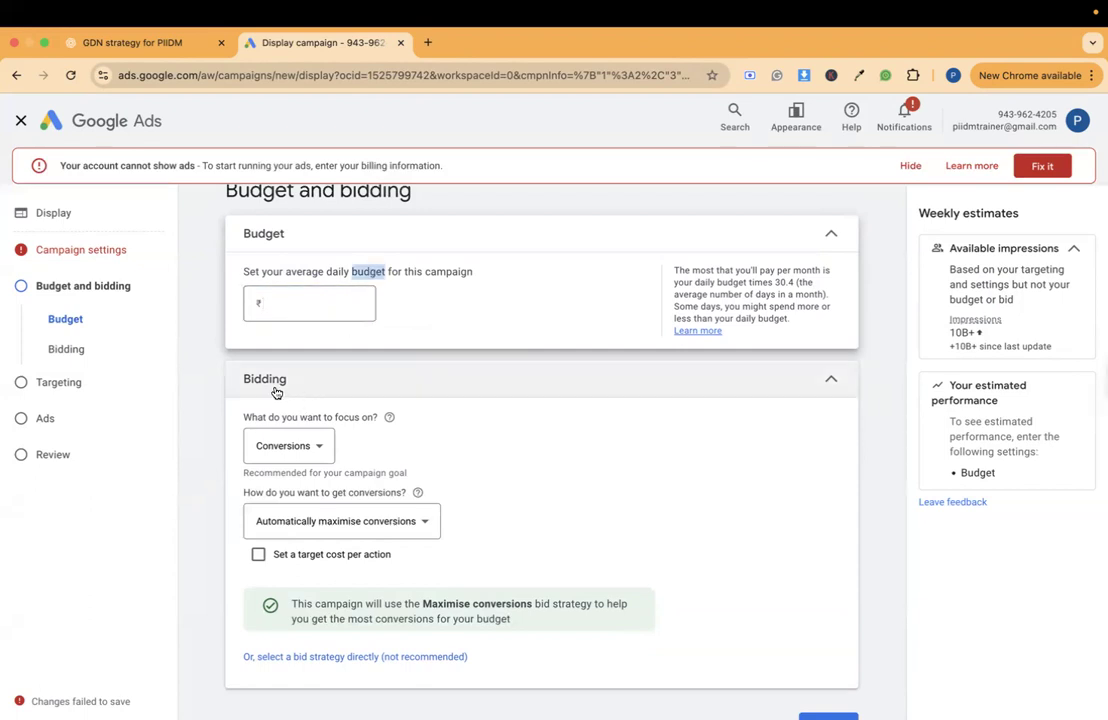
click(288, 307)
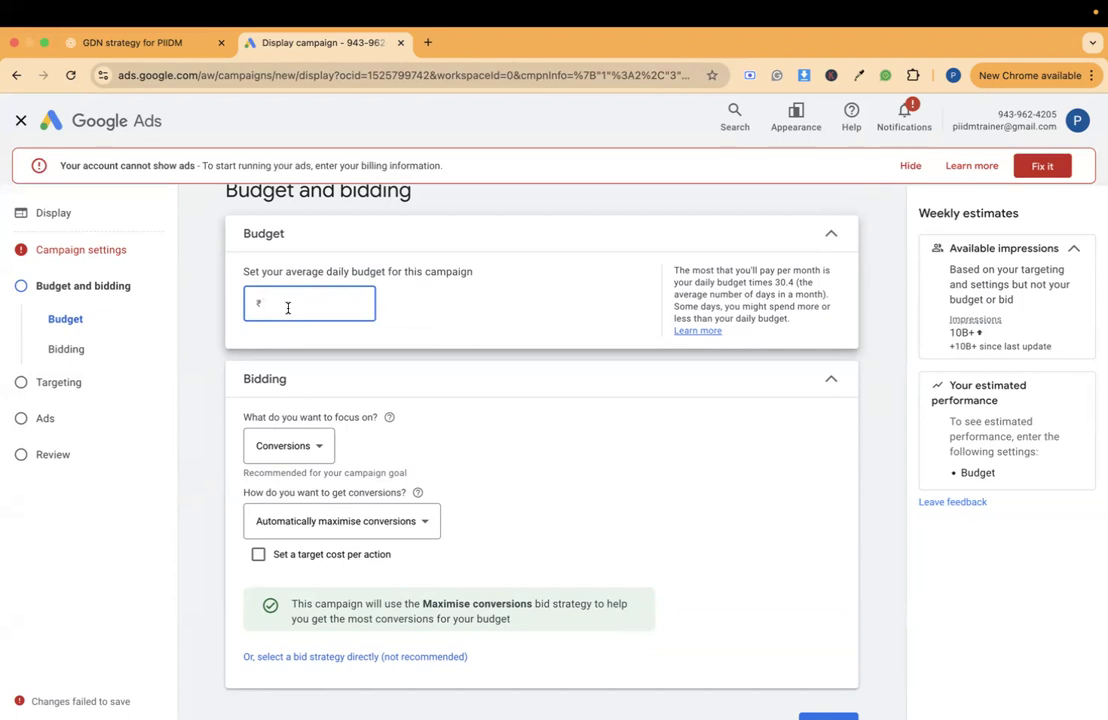
text(100)
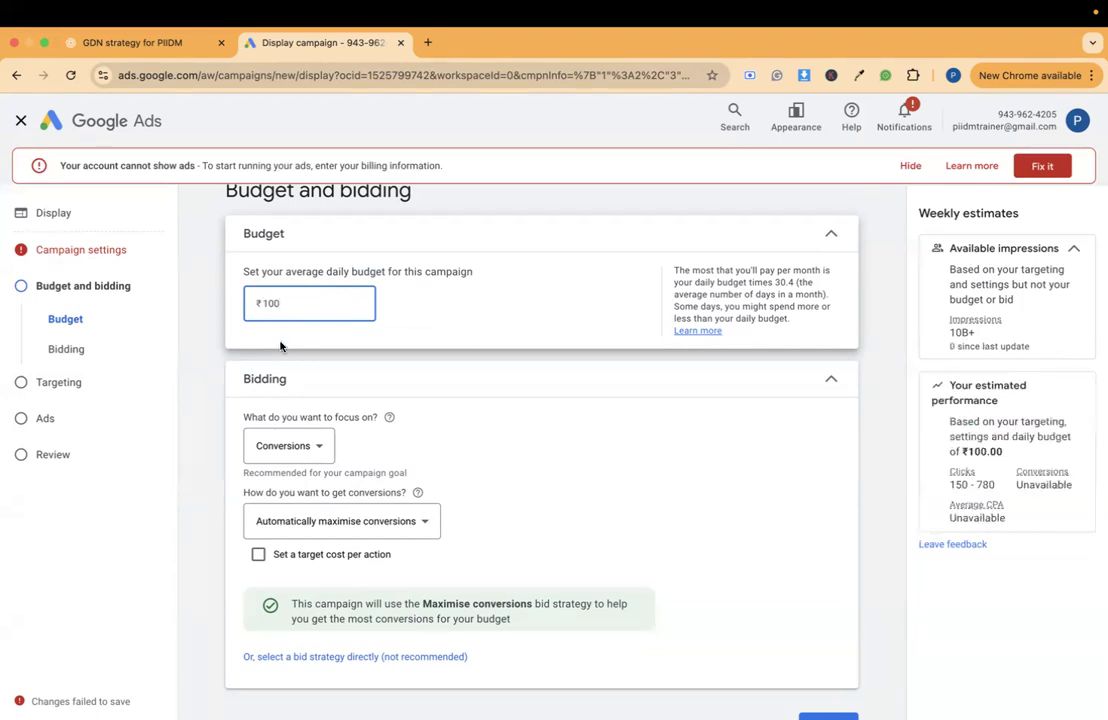
- Change what the campaign's bidding focuses on to Viewable impressions
scroll(279, 419, down, 1)
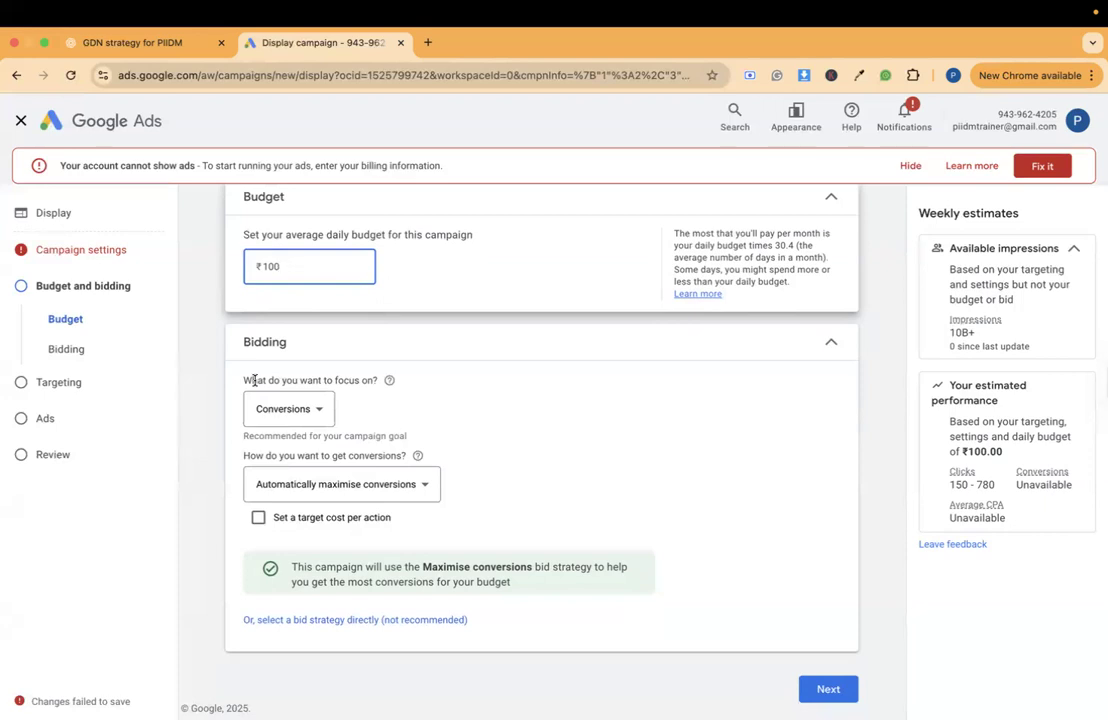
double_click(255, 381)
triple_click(255, 381)
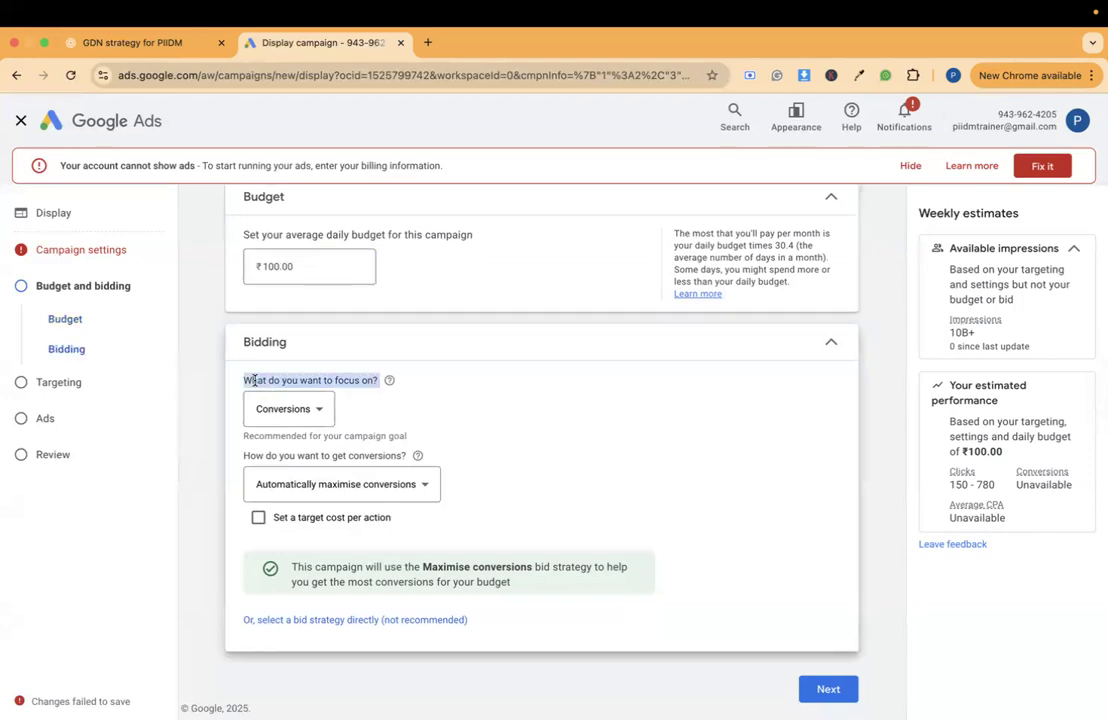
click(268, 410)
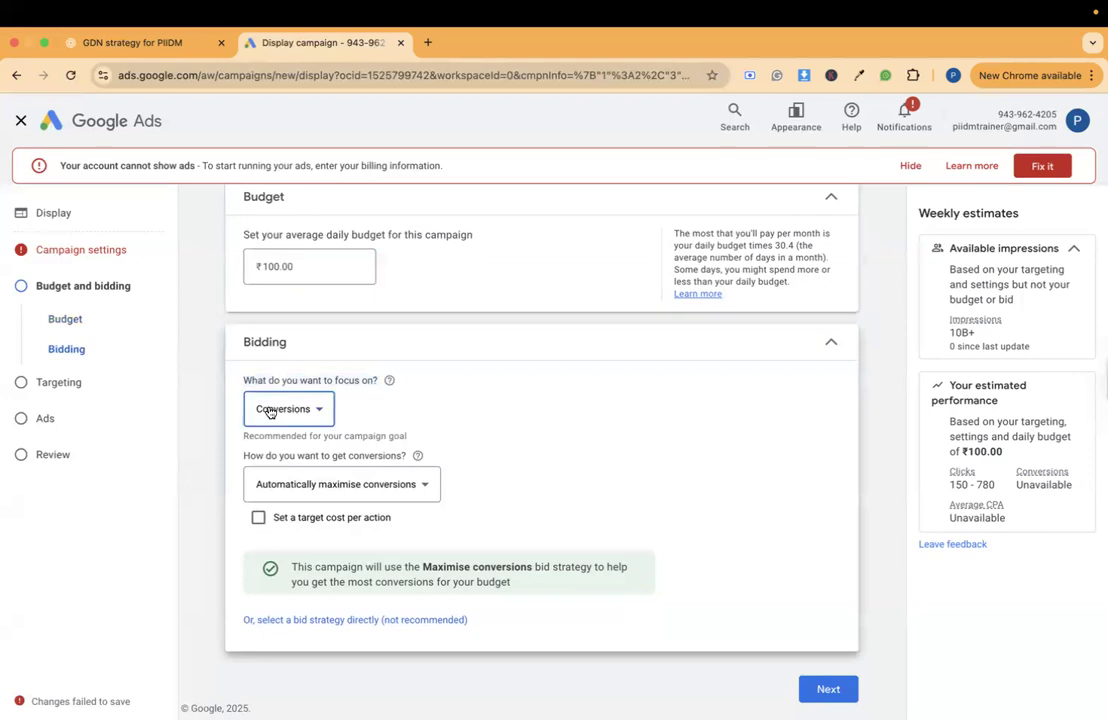
mouse_move(268, 406)
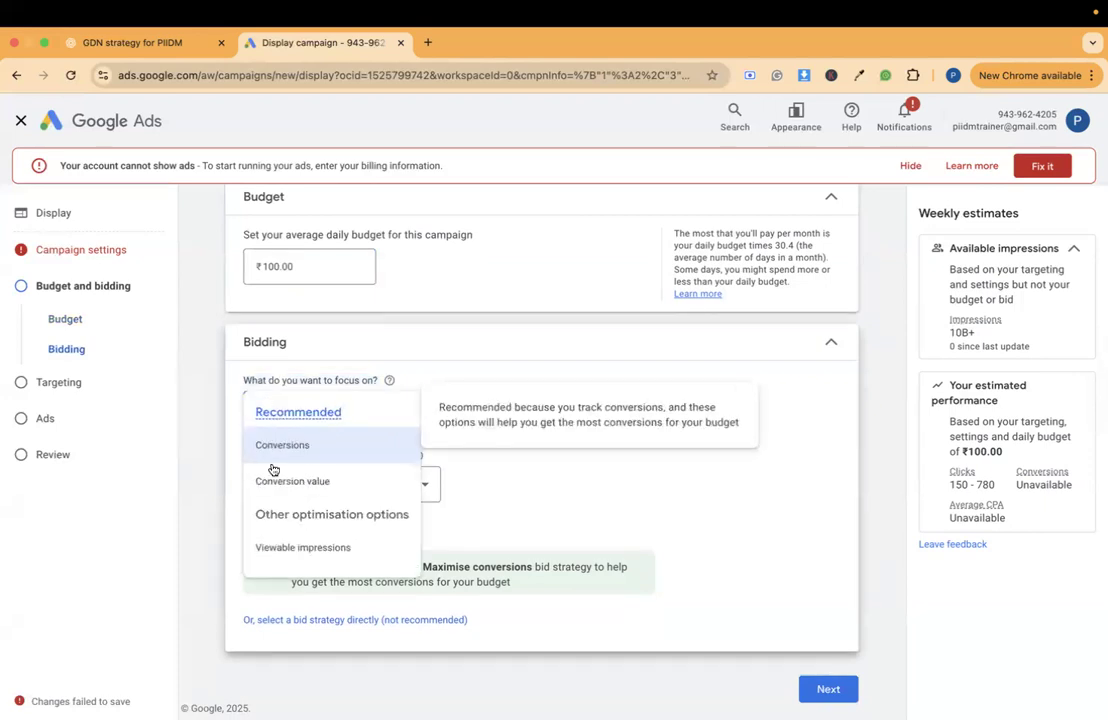
click(286, 551)
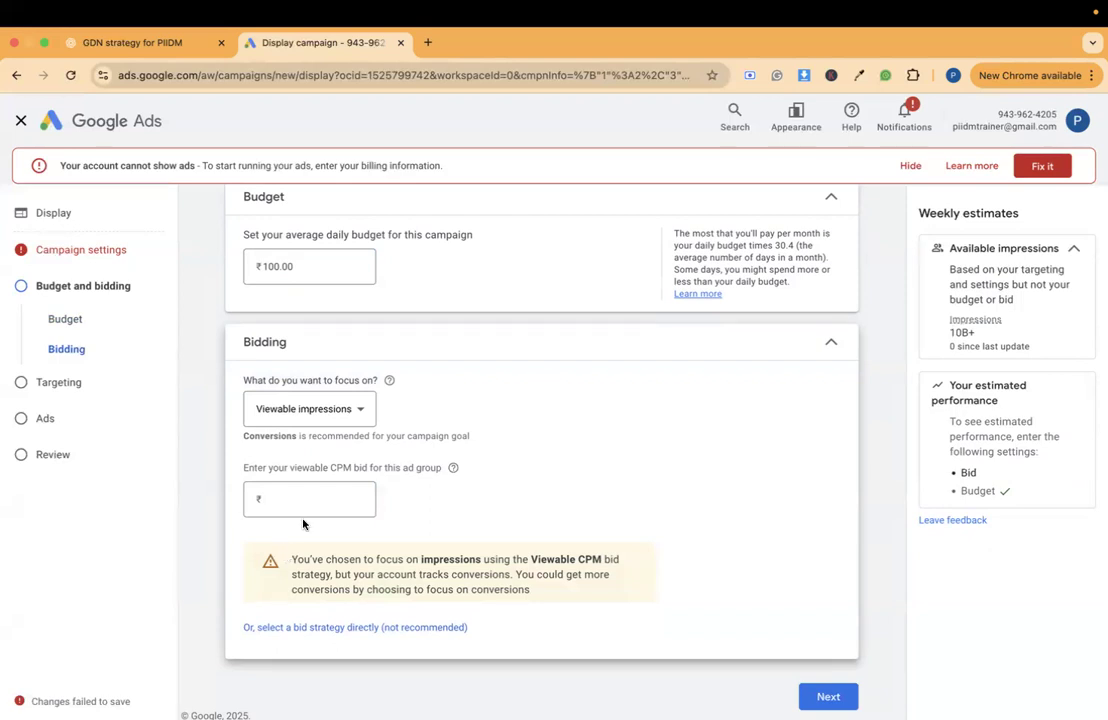
- Enter a viewable CPM bid of ₹10 for the ad group, clearing and re-entering the amount
double_click(331, 468)
click(319, 500)
text(10)
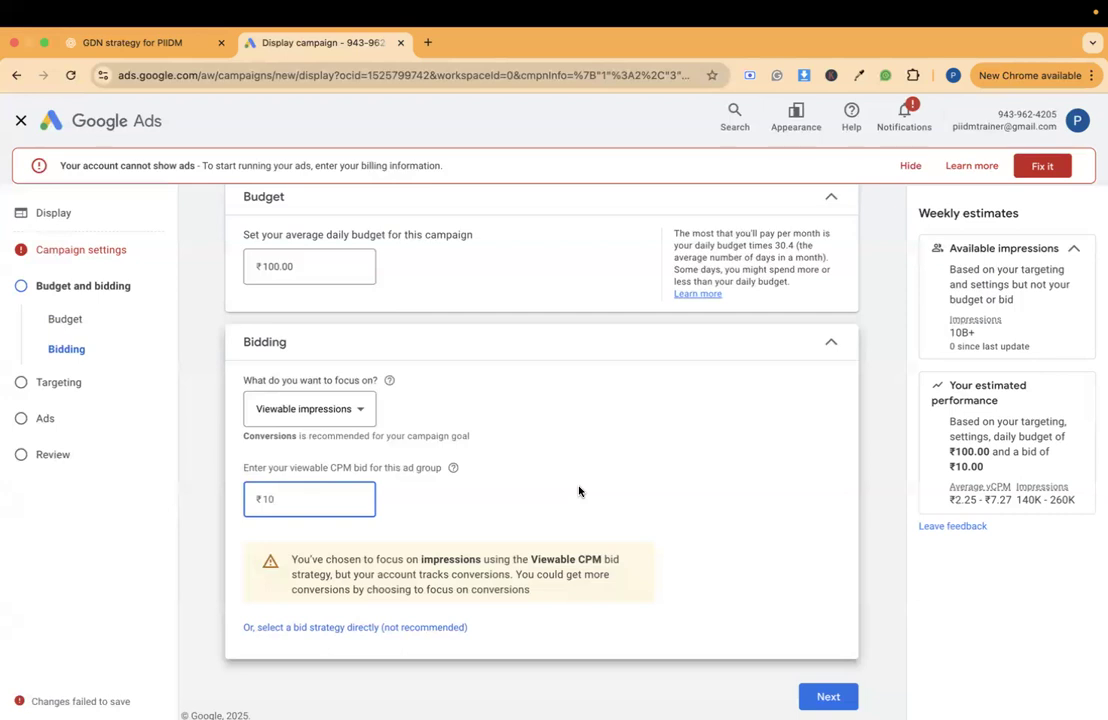
key(BackSpace)
key(BackSpace)
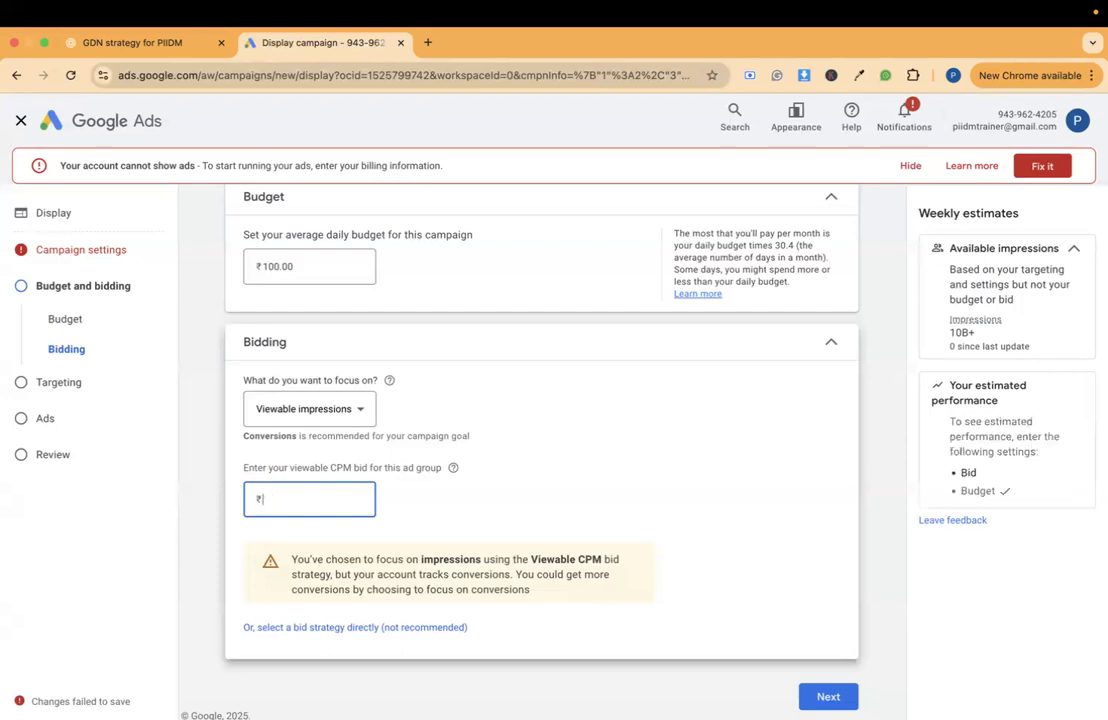
text(0)
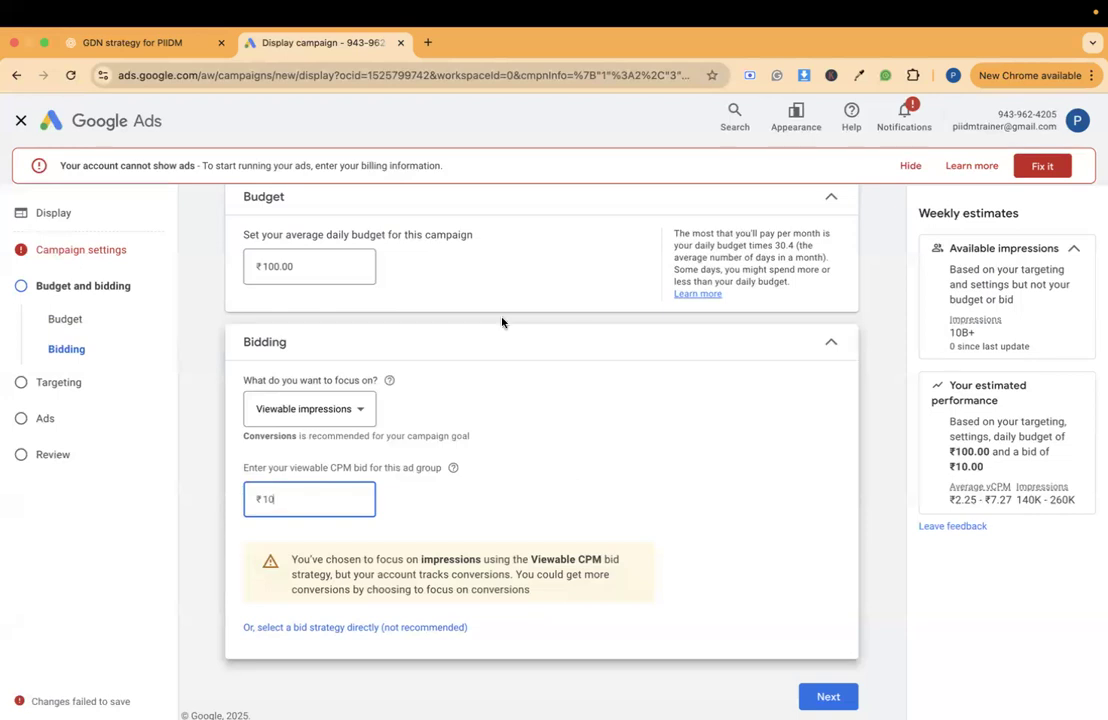
- Raise the average daily budget to ₹1,000 and the viewable CPM bid to ₹100
click(268, 267)
text(0)
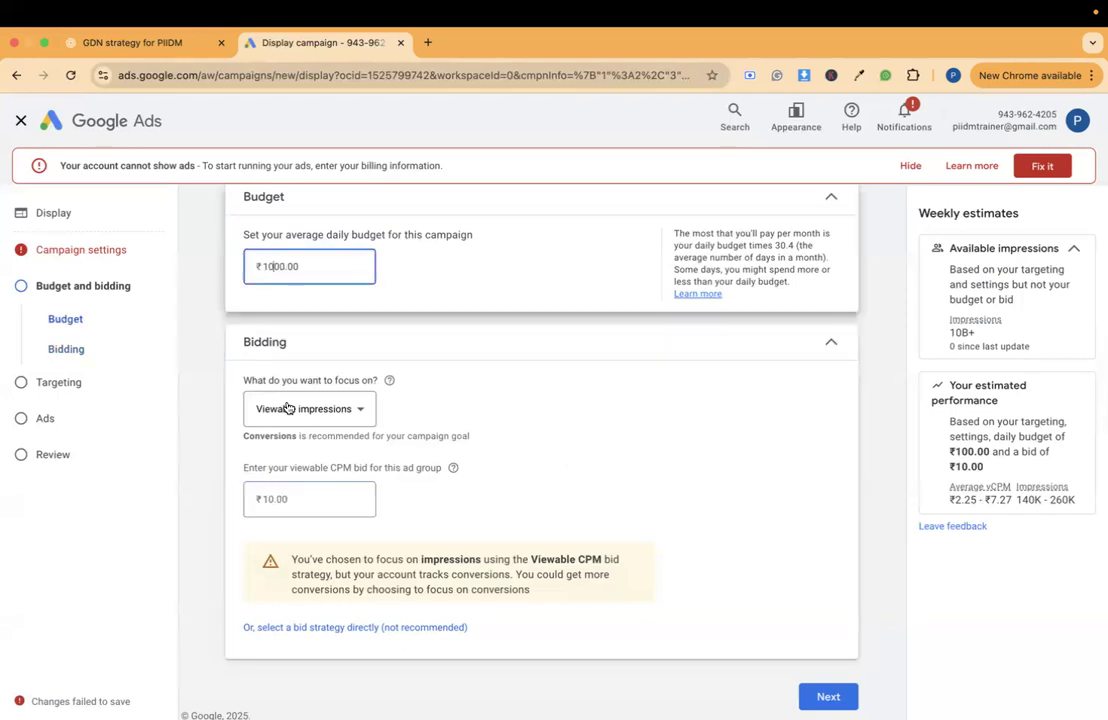
text(0)
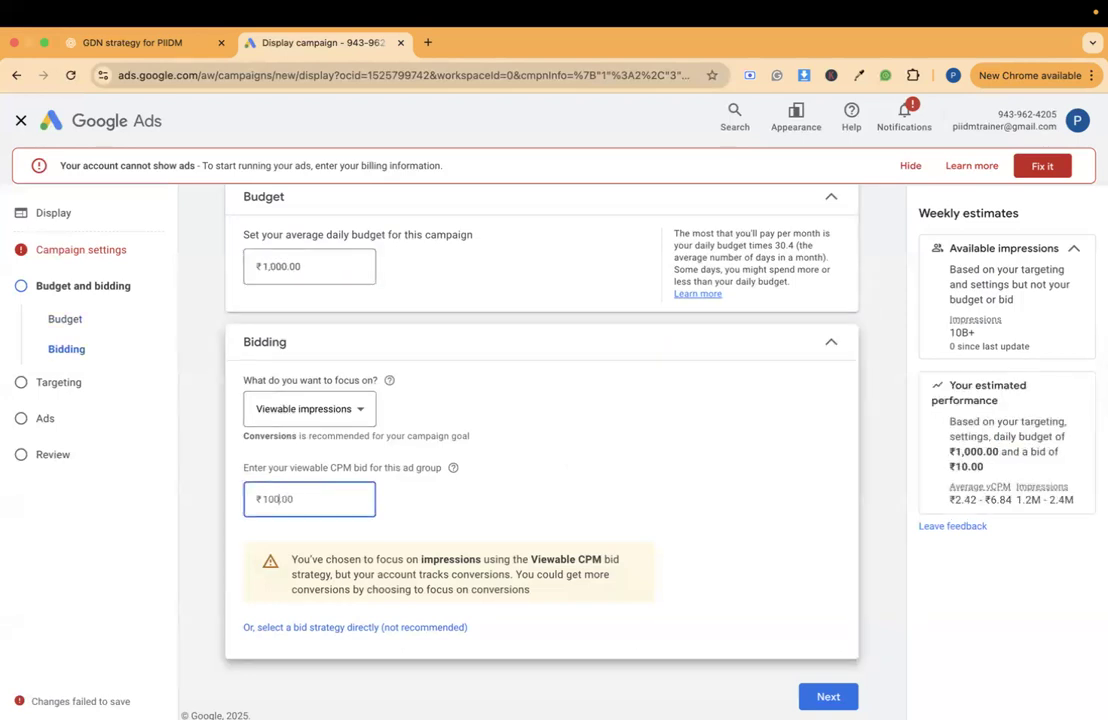
- Set the average daily budget to ₹500 and the viewable CPM bid to ₹50, and continue to Targeting
click(266, 262)
text(500)
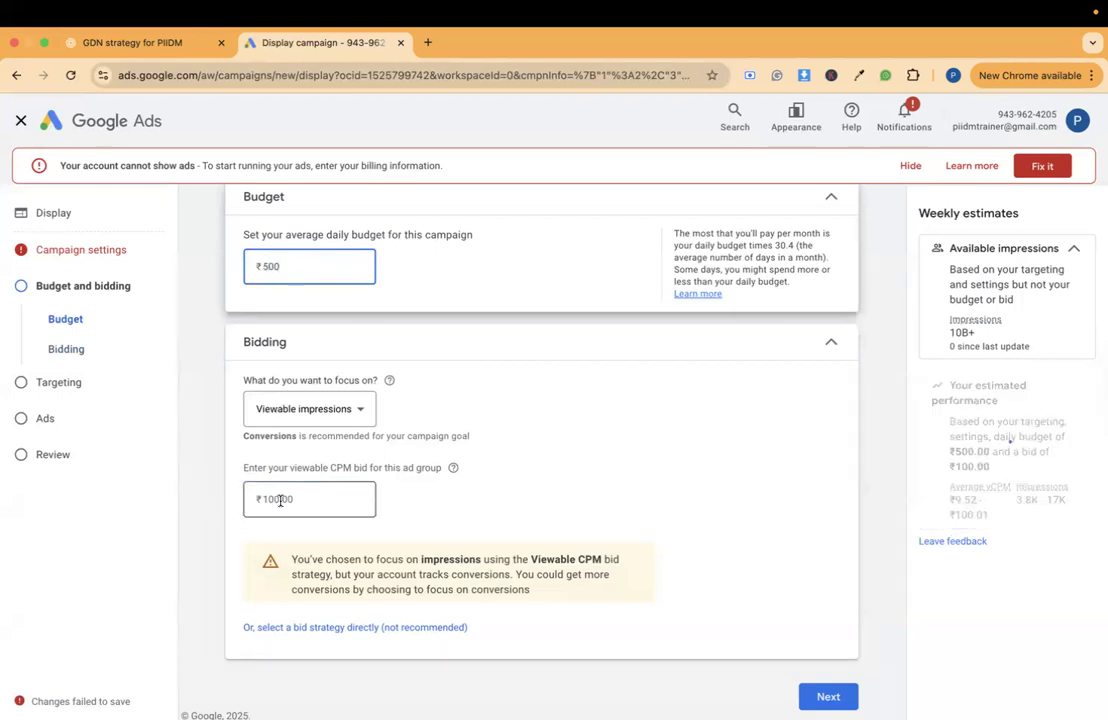
click(265, 498)
text(50)
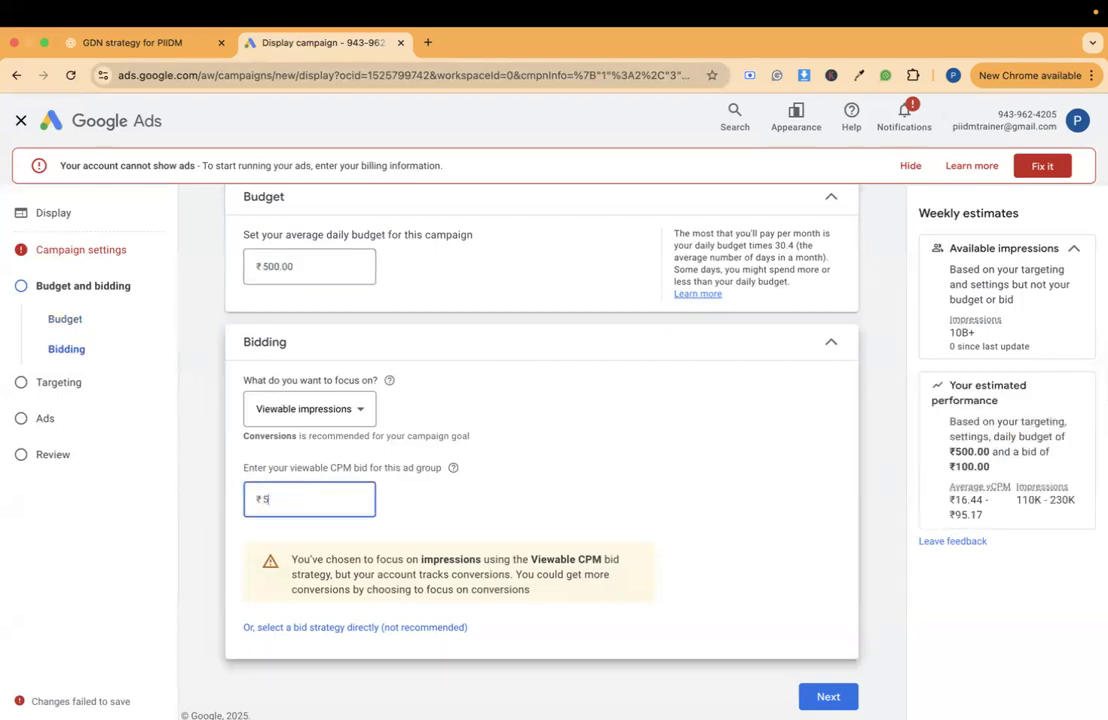
click(570, 526)
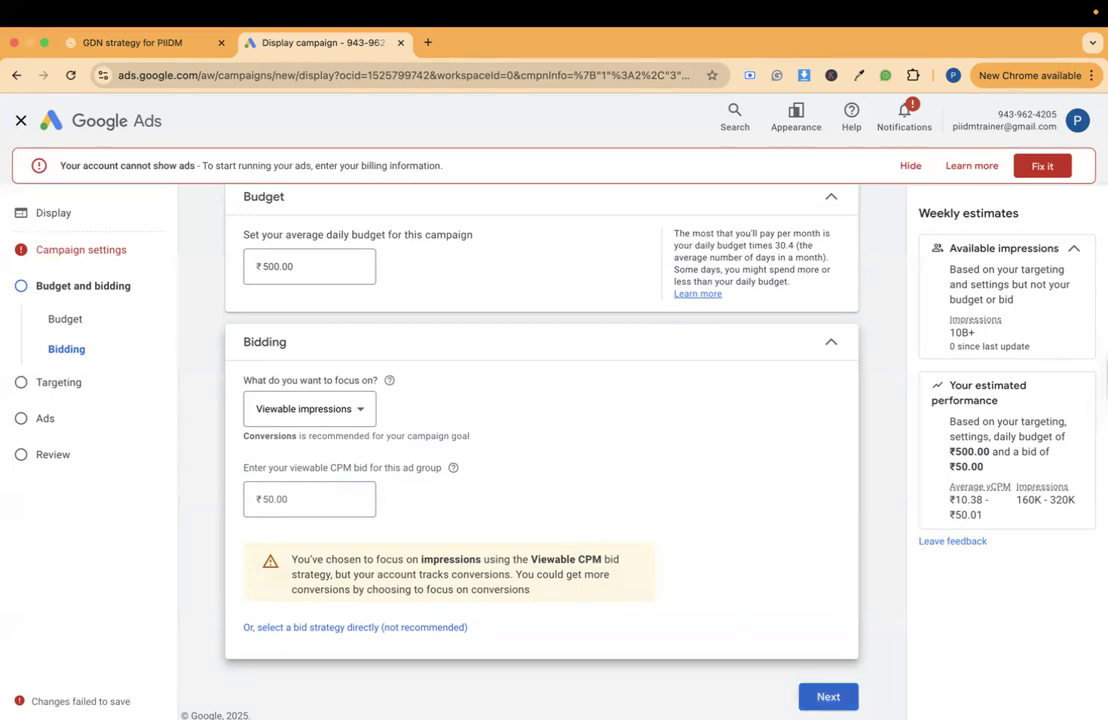
click(826, 697)
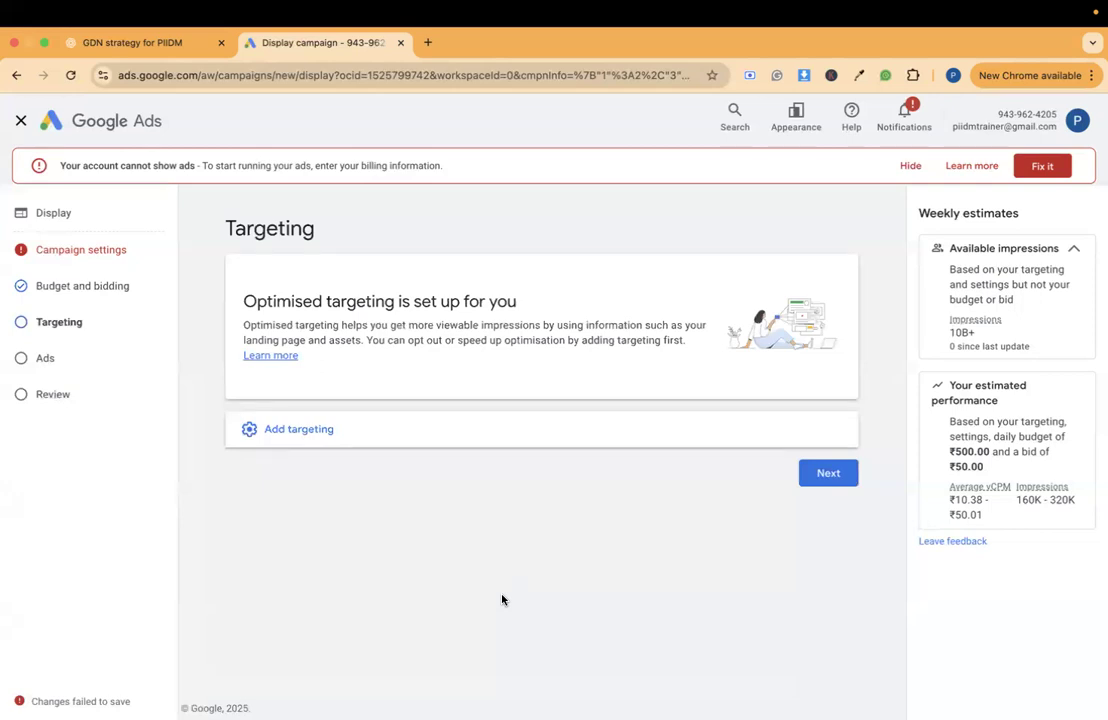
- Add Audience Segments targeting to the campaign and bring up the list of segments to target
click(389, 443)
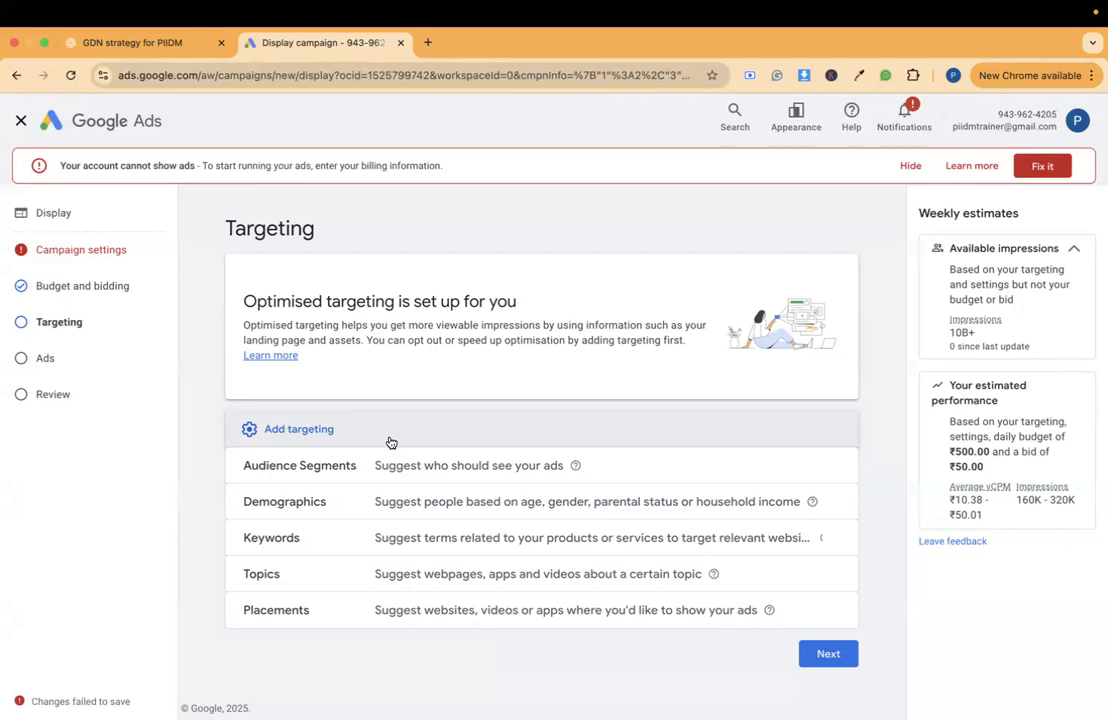
click(389, 471)
scroll(388, 470, down, 1)
scroll(388, 470, up, 1)
scroll(812, 345, down, 3)
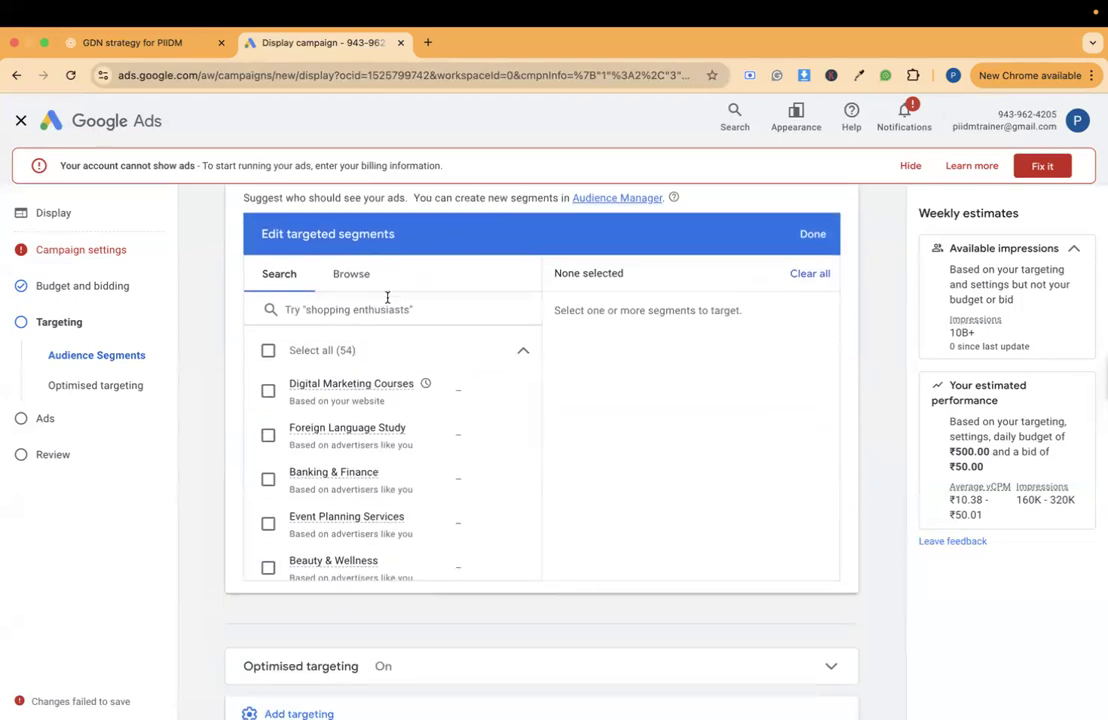
- Search the audience segments for "career"
click(387, 297)
text(d)
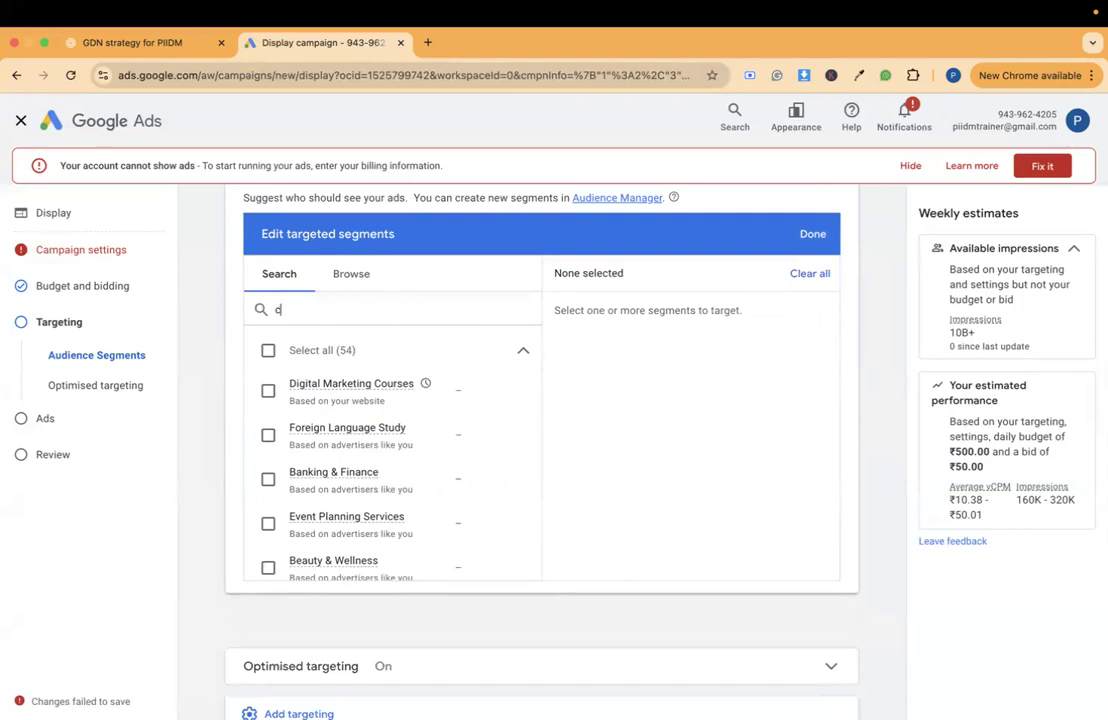
text(arrer)
key(BackSpace)
key(BackSpace)
key(BackSpace)
text(eer)
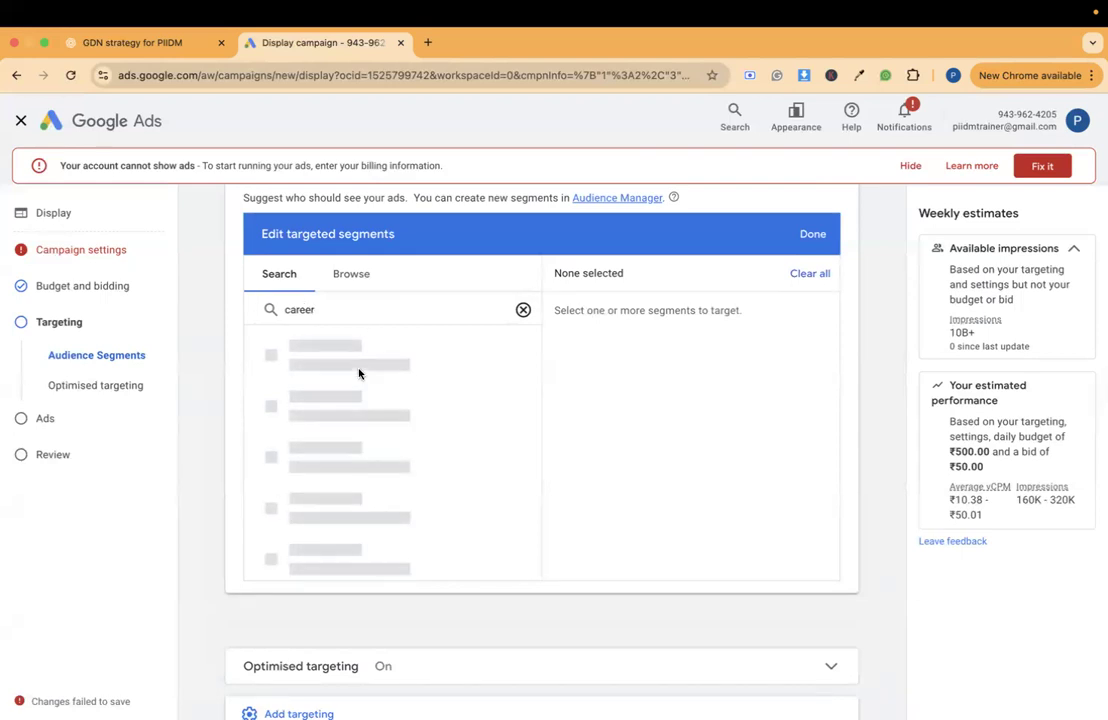
- Search the audience segments for "job" instead and target the life event Recently Graduated
double_click(300, 316)
text(job)
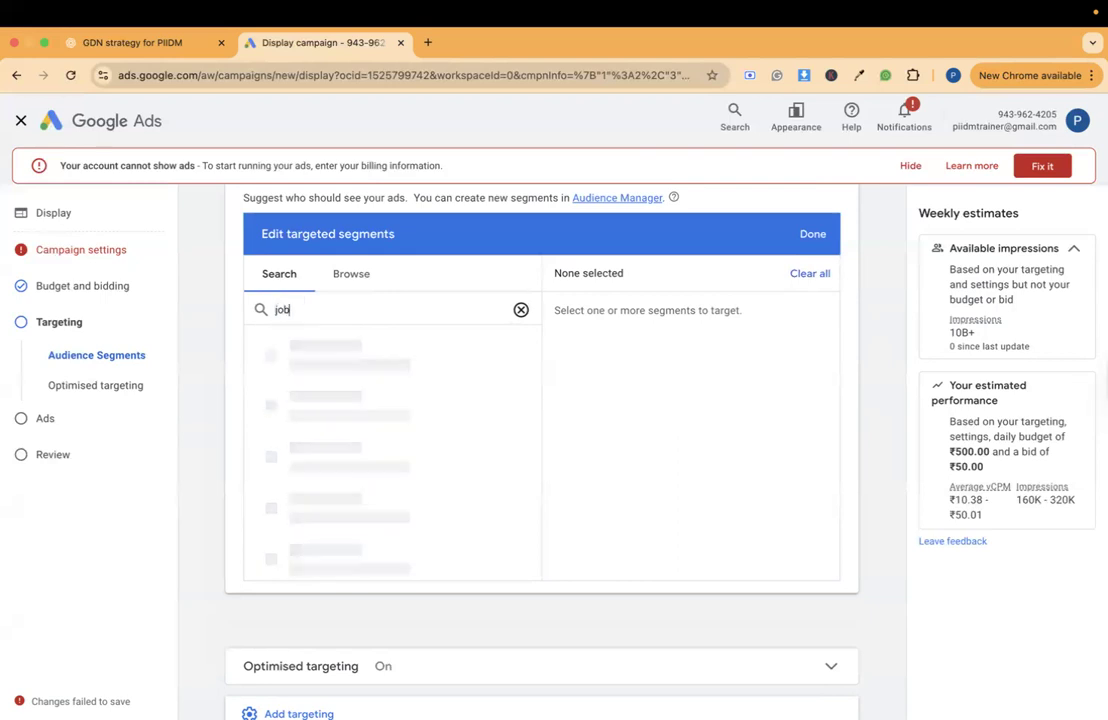
mouse_move(361, 457)
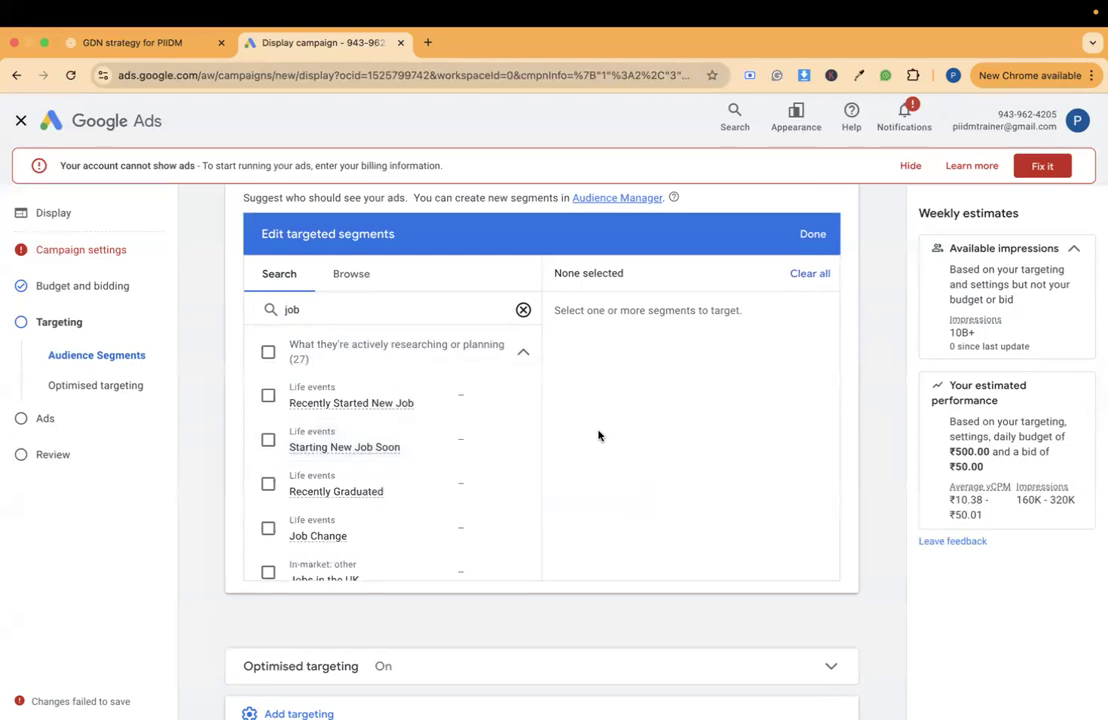
scroll(598, 434, down, 1)
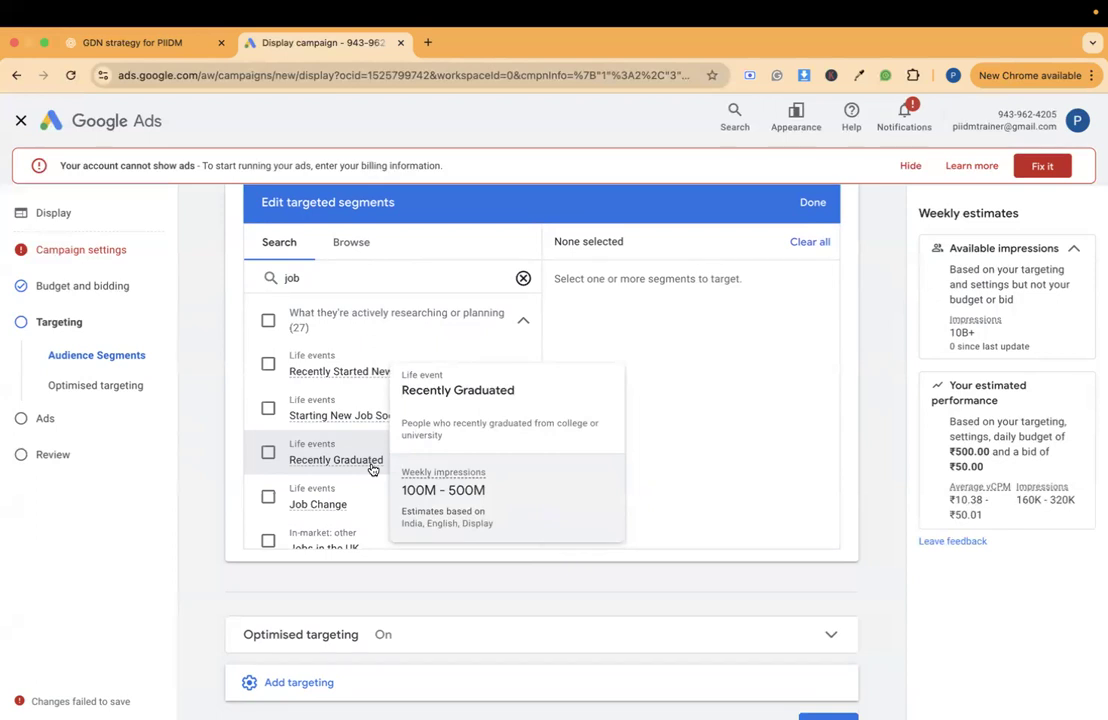
click(268, 452)
- Add the in-market segments Careers for the Future and Job Opportunities and the life event Job Change to the targeted segments
scroll(350, 472, down, 5)
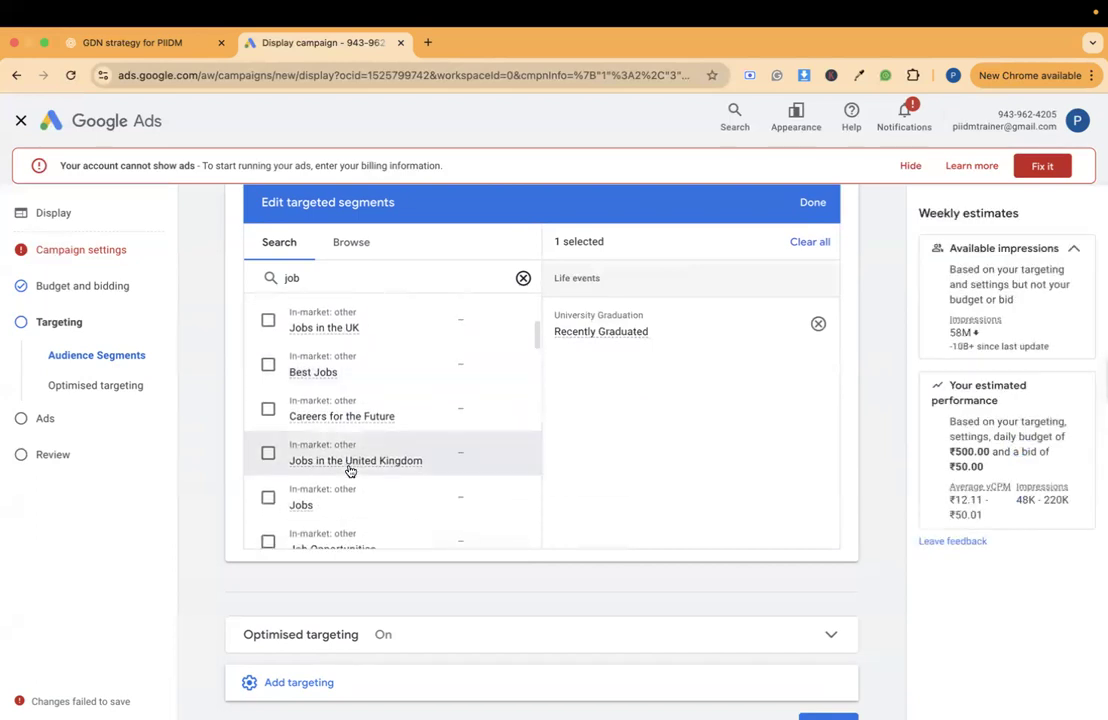
mouse_move(341, 425)
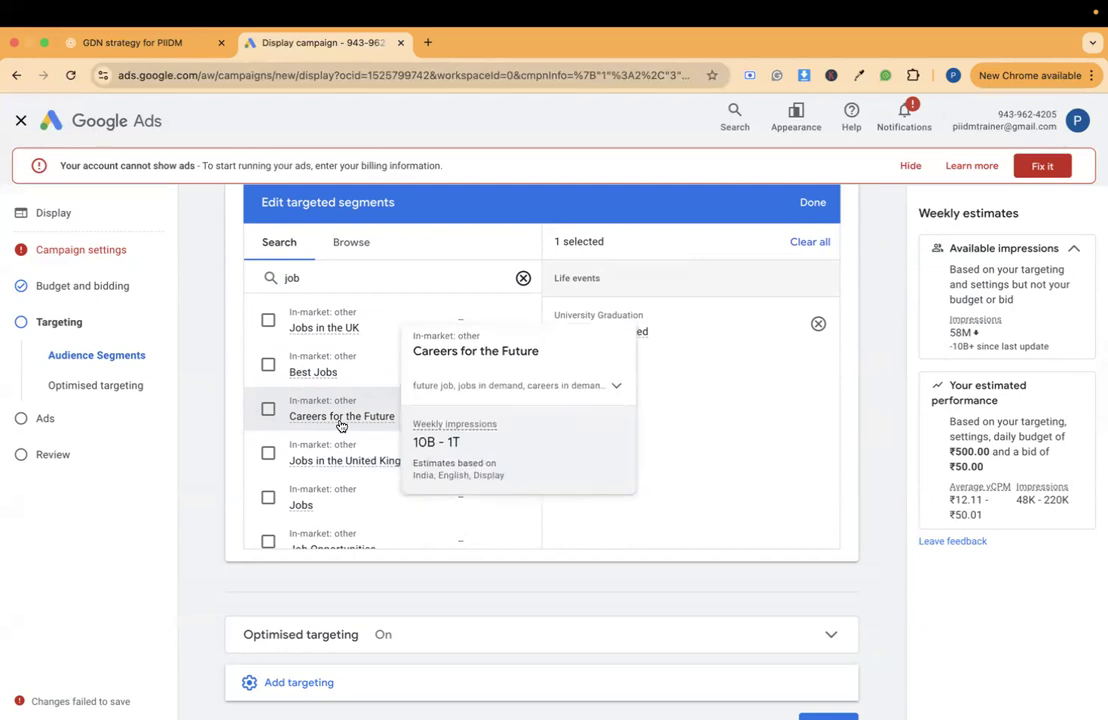
click(268, 409)
scroll(317, 387, up, 3)
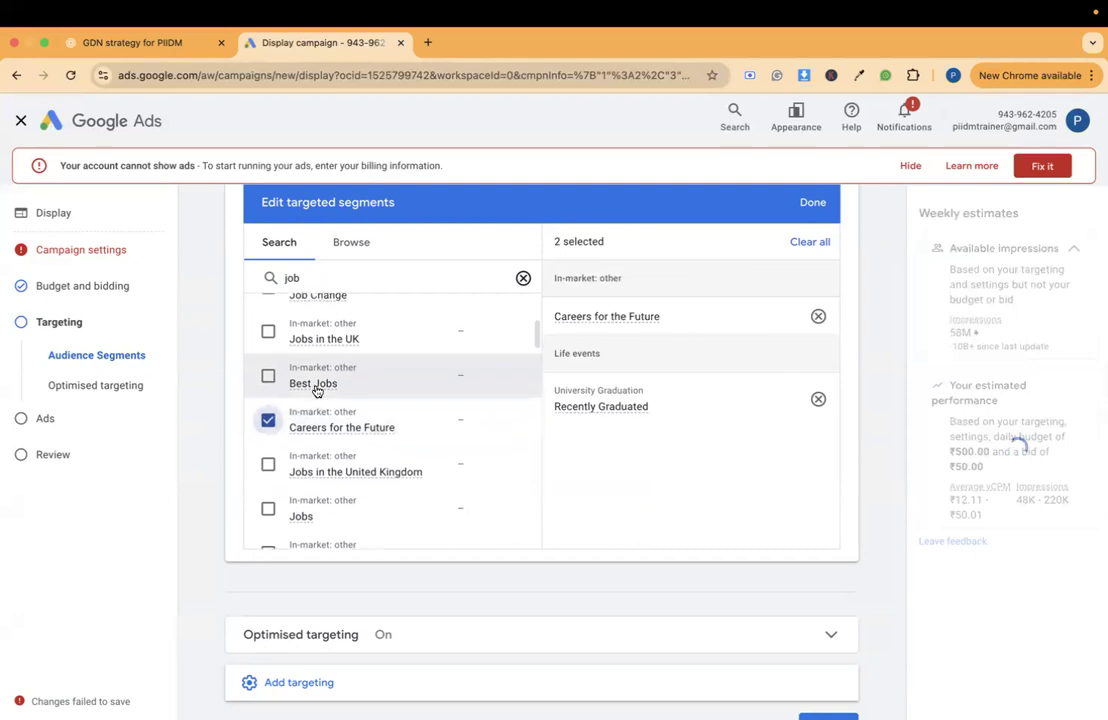
click(268, 334)
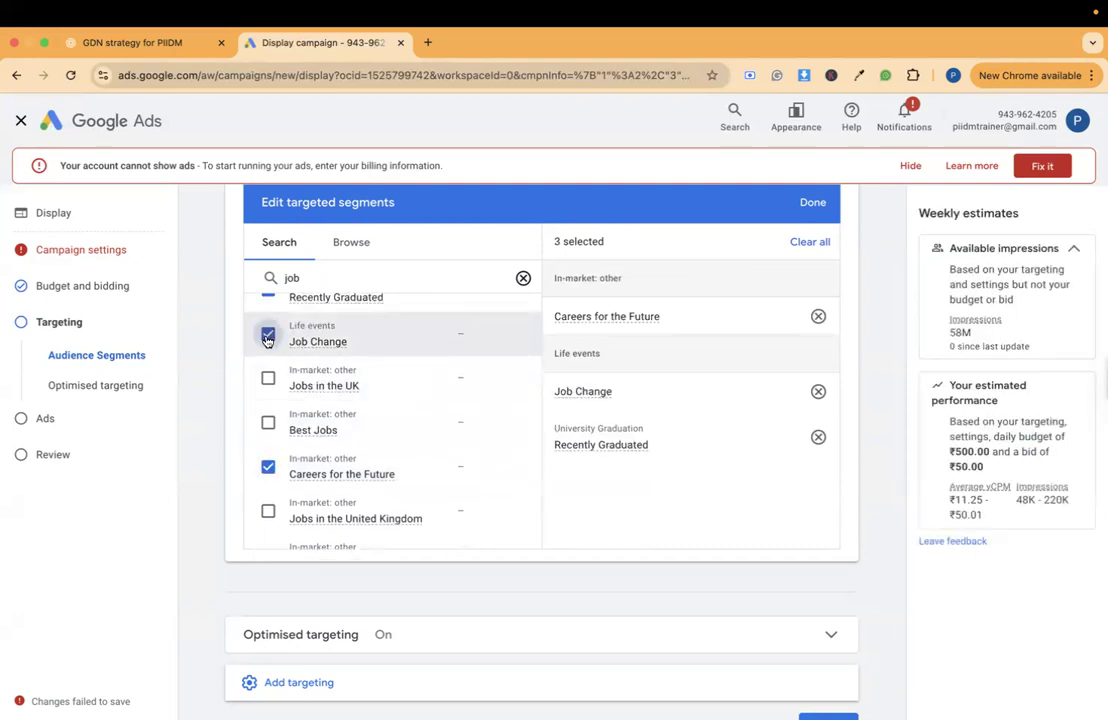
scroll(322, 451, down, 4)
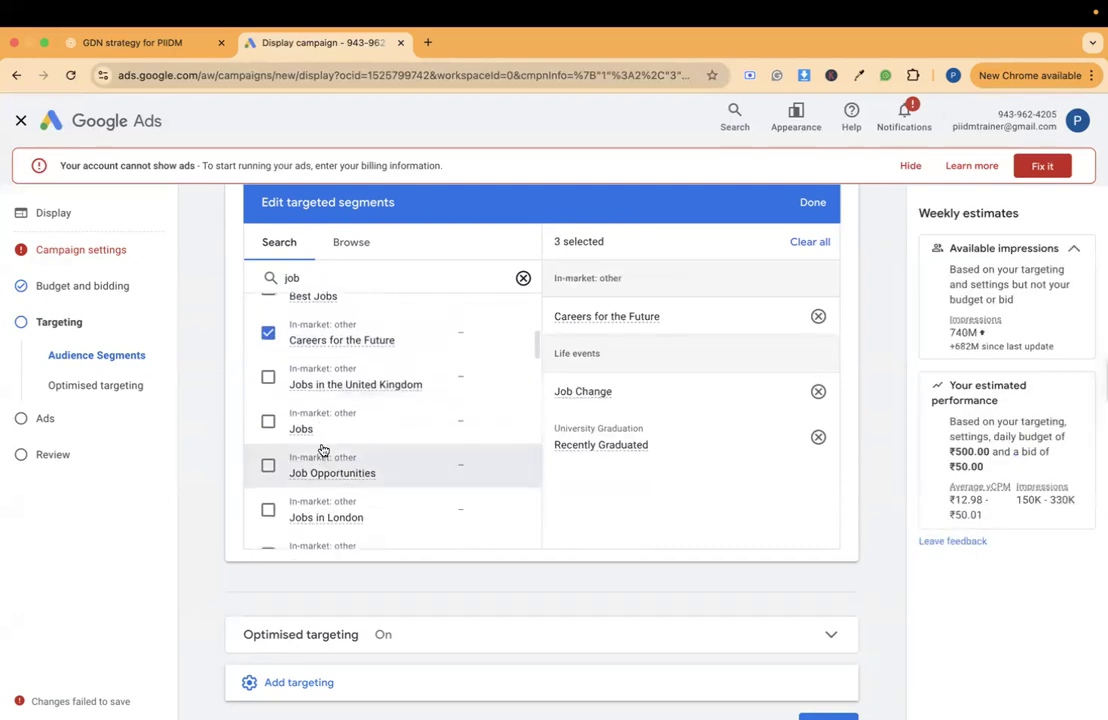
mouse_move(317, 447)
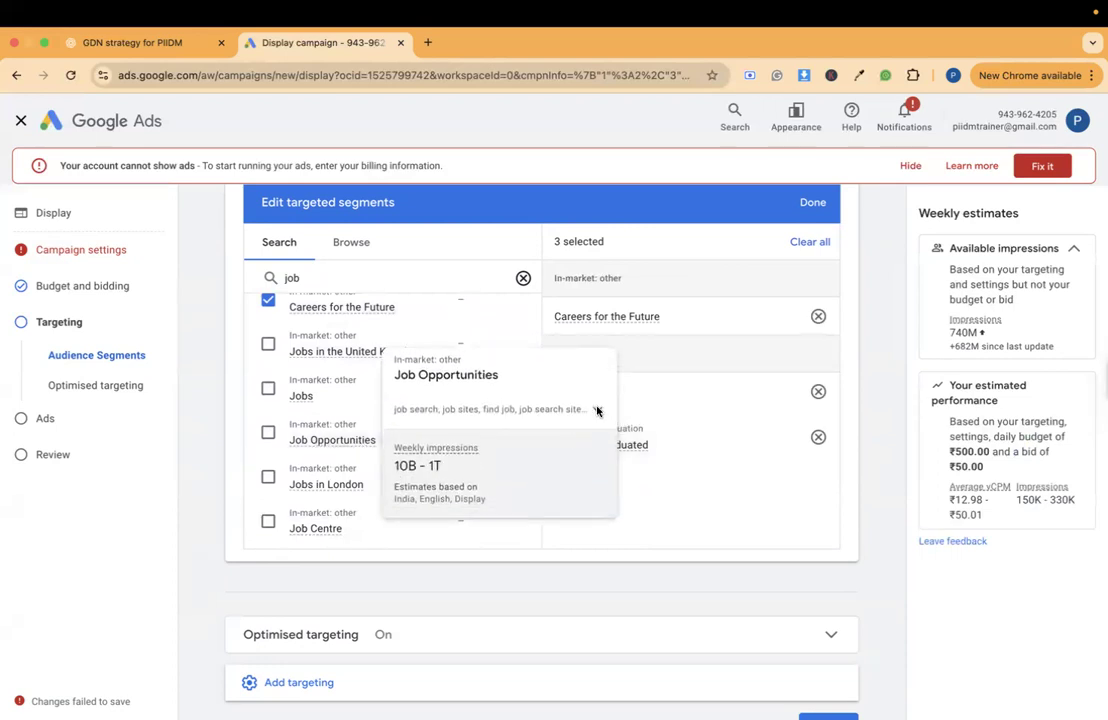
click(269, 440)
- Add the in-market segment Sales & Marketing Jobs from the "job" results to the targeted segments
scroll(376, 448, down, 4)
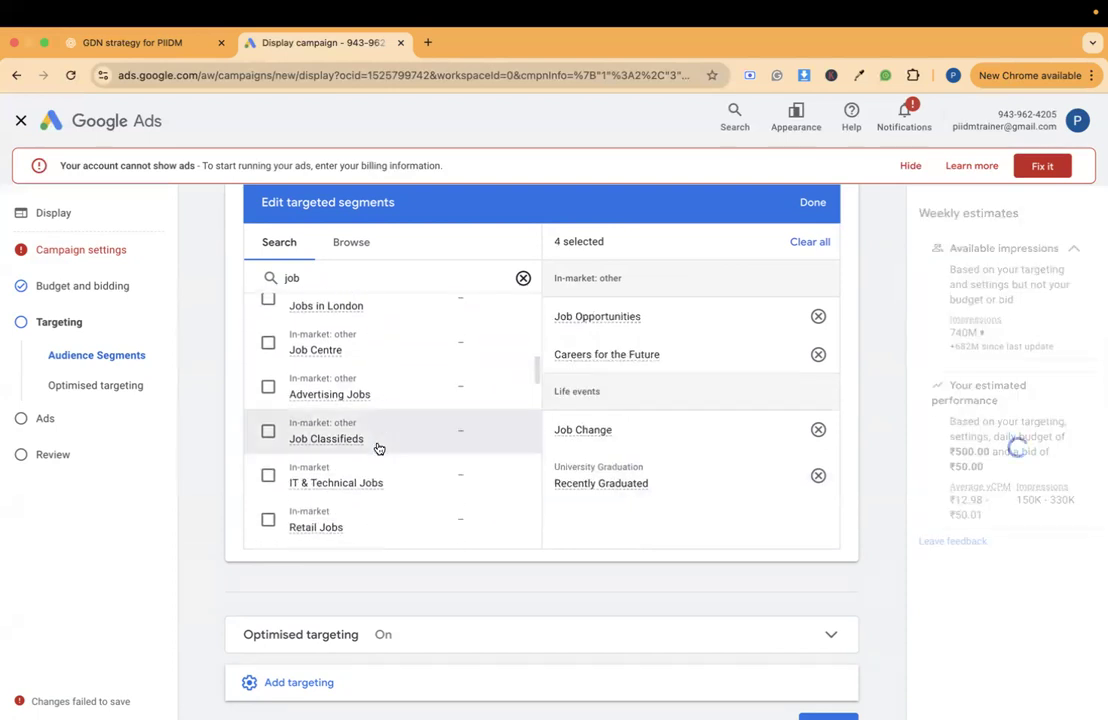
scroll(378, 448, down, 2)
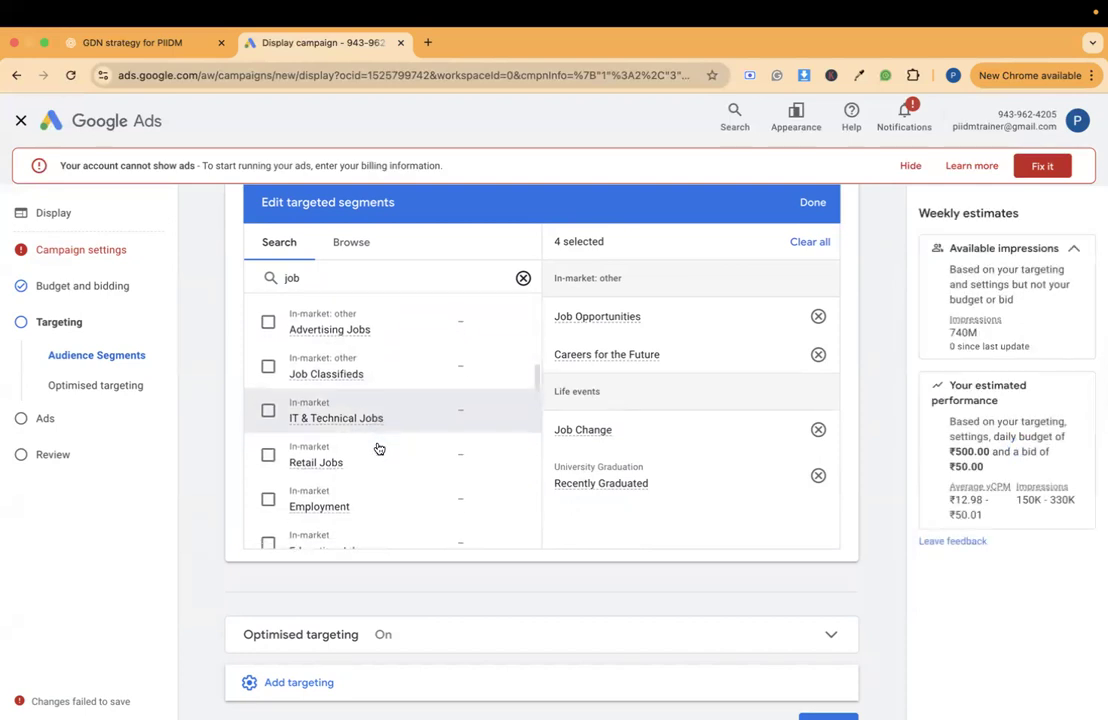
scroll(379, 448, down, 2)
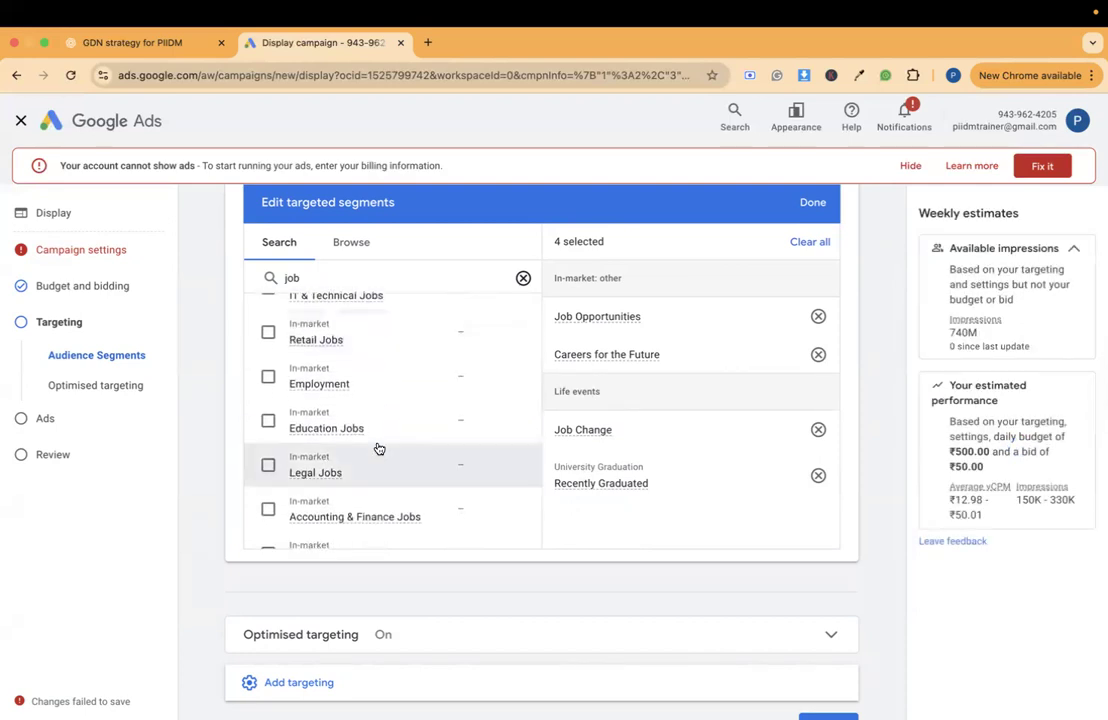
scroll(379, 448, down, 4)
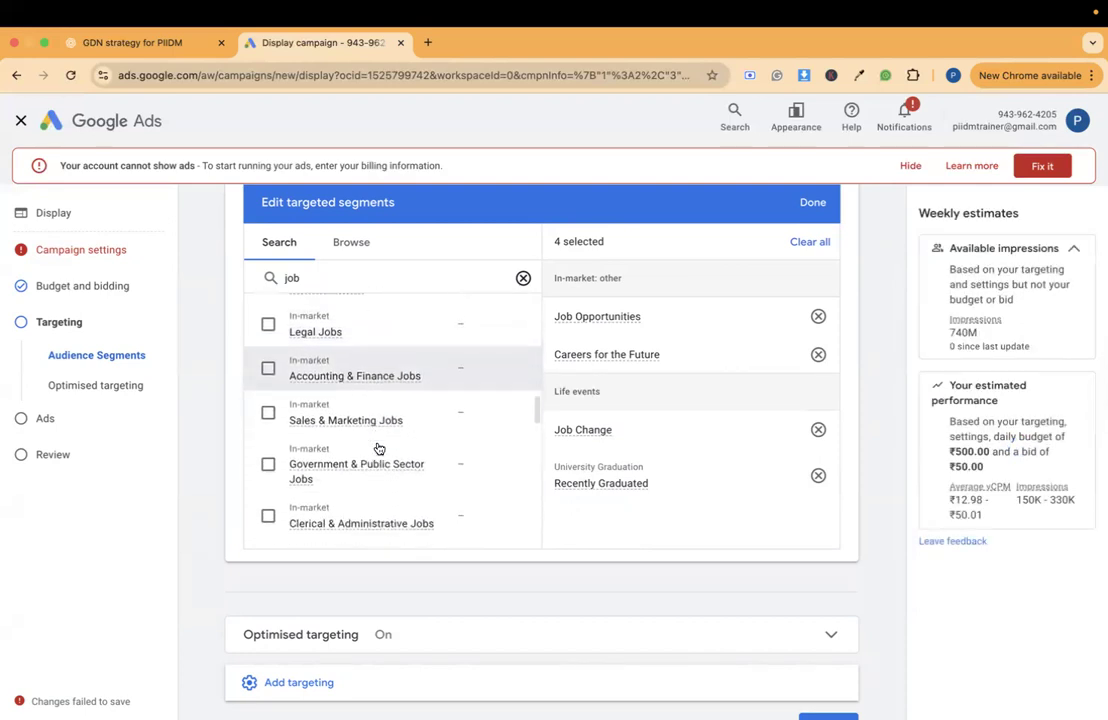
scroll(378, 448, down, 4)
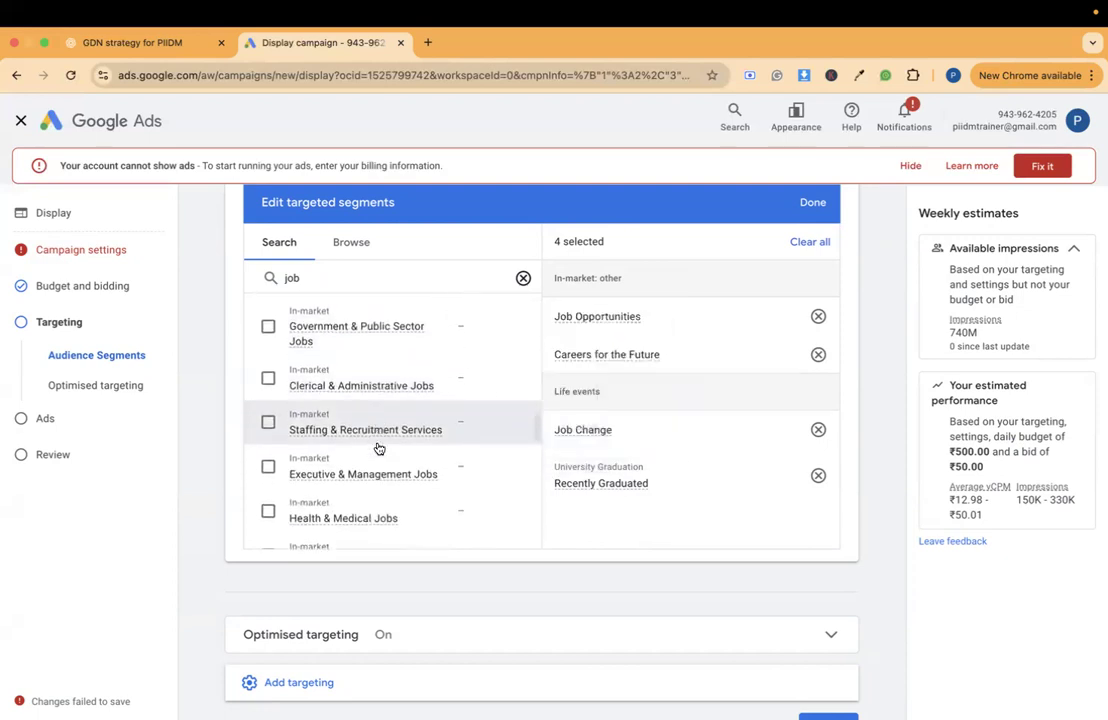
scroll(378, 448, down, 4)
scroll(378, 448, up, 2)
scroll(378, 448, up, 4)
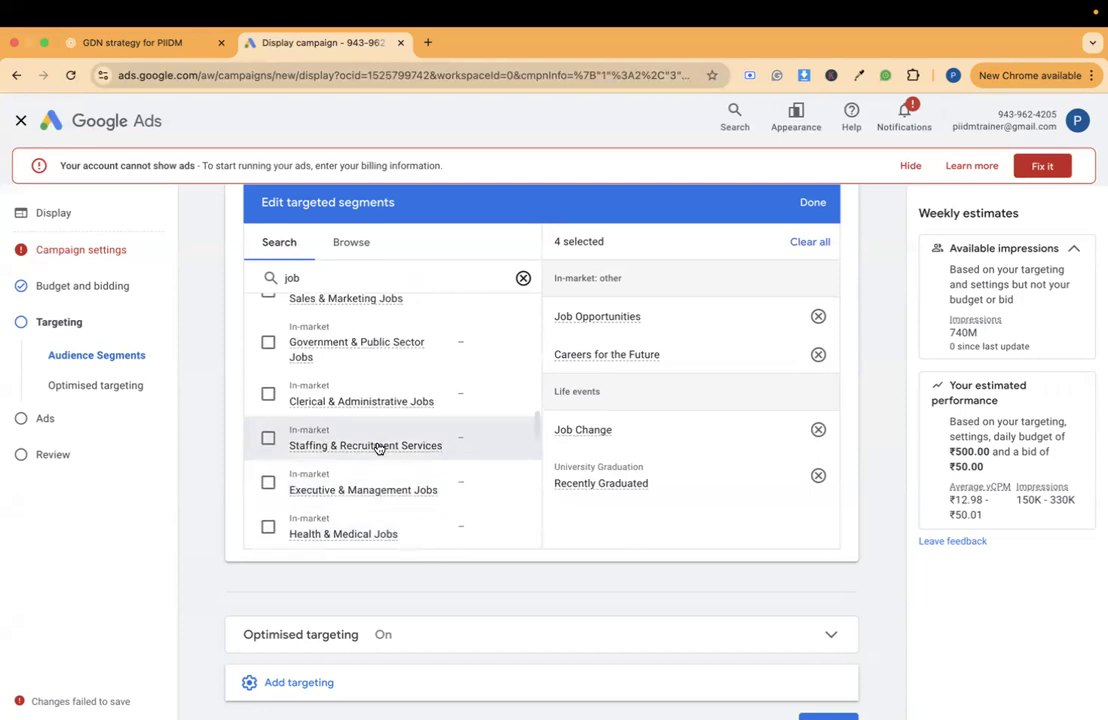
scroll(378, 448, up, 3)
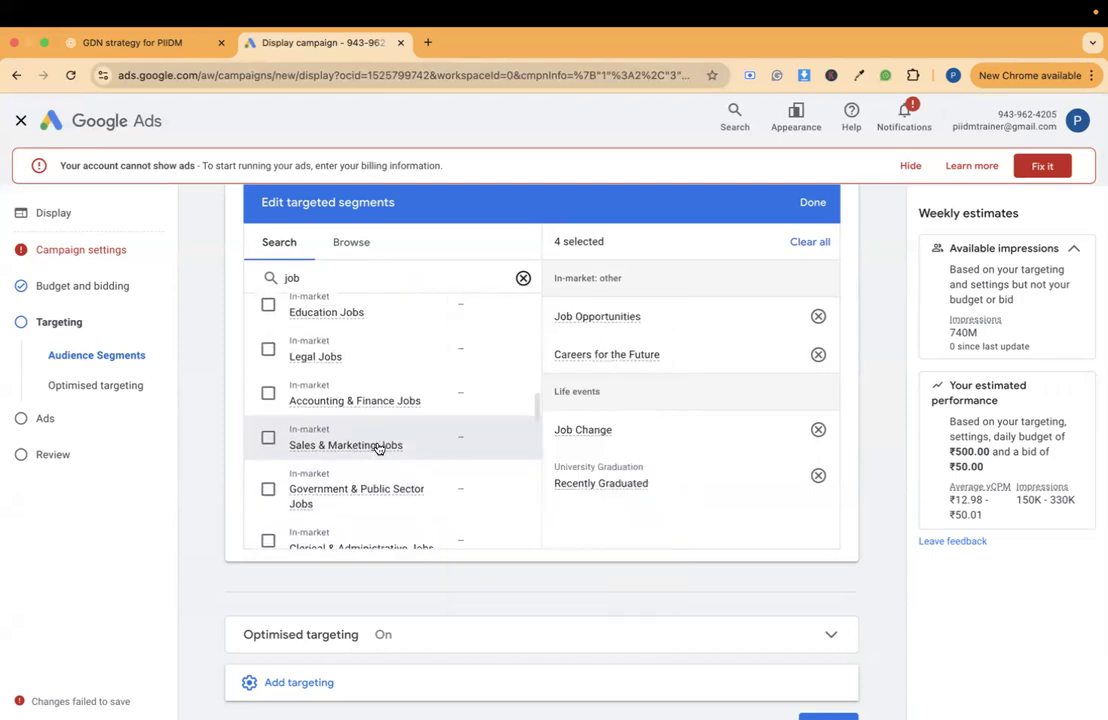
click(324, 451)
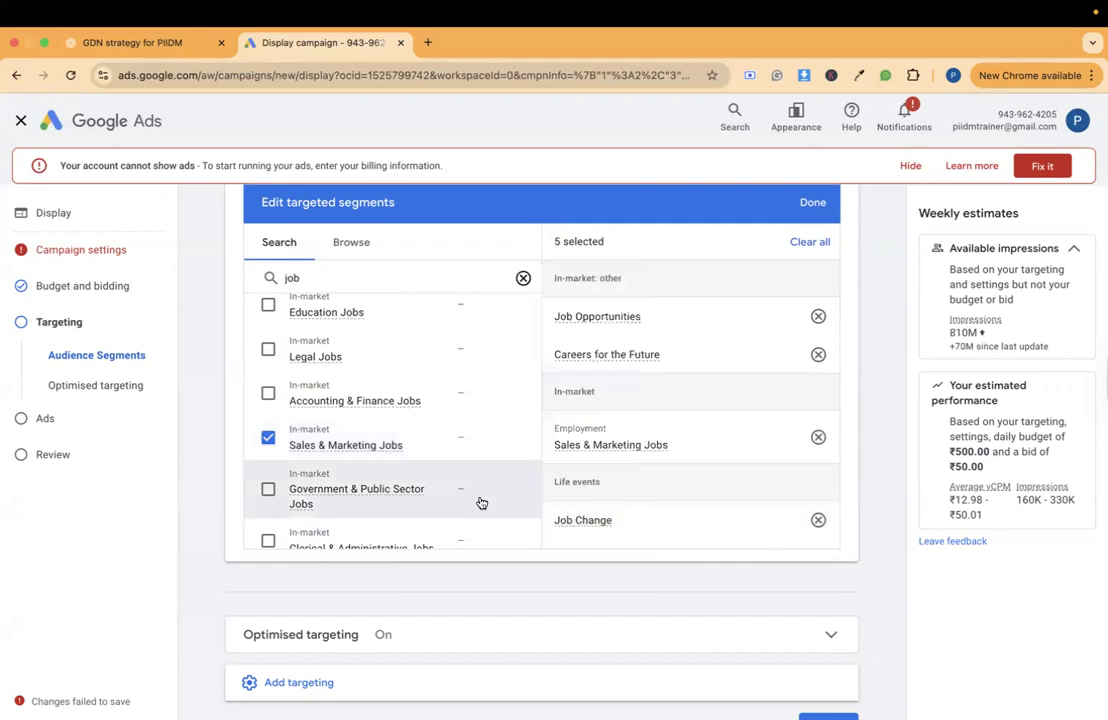
- Look through the remaining "job" segments, including the affinity and custom ones, and finish editing the targeted segments
scroll(480, 502, down, 8)
scroll(481, 502, down, 5)
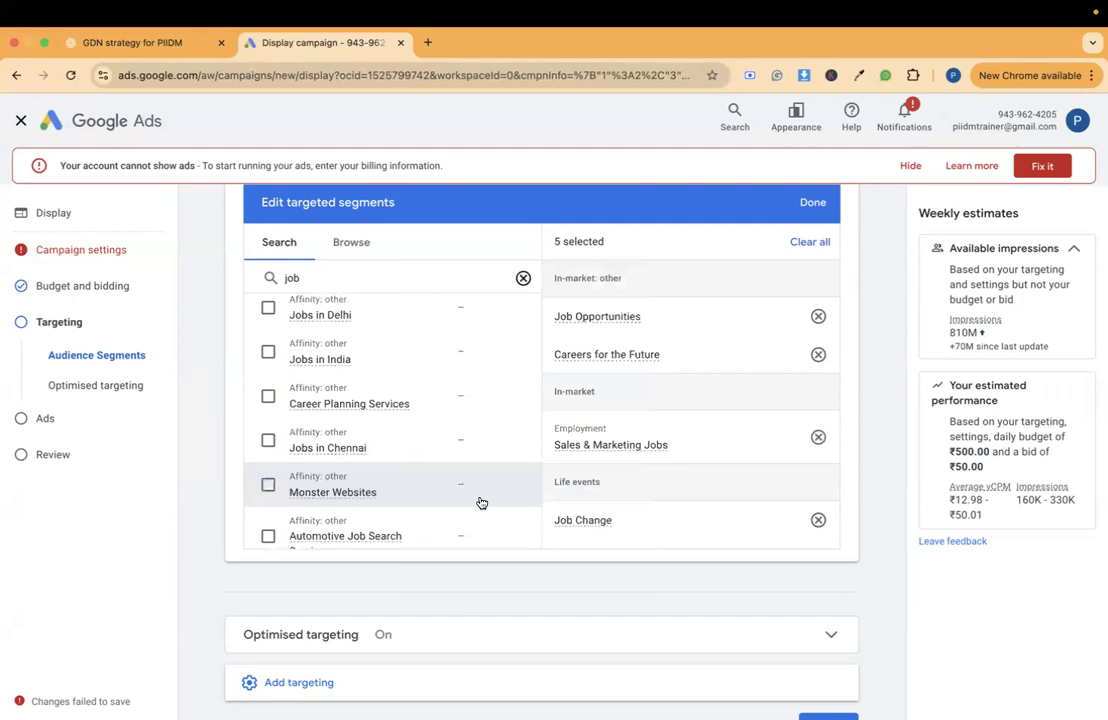
scroll(481, 503, down, 5)
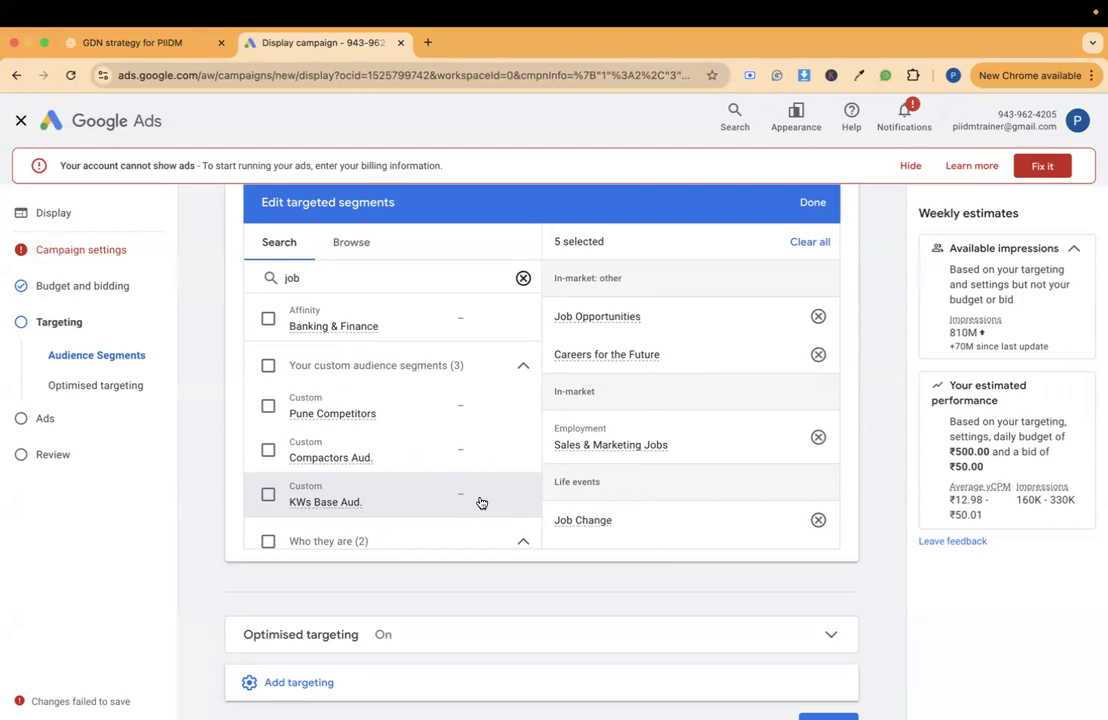
scroll(480, 502, down, 2)
scroll(480, 502, up, 6)
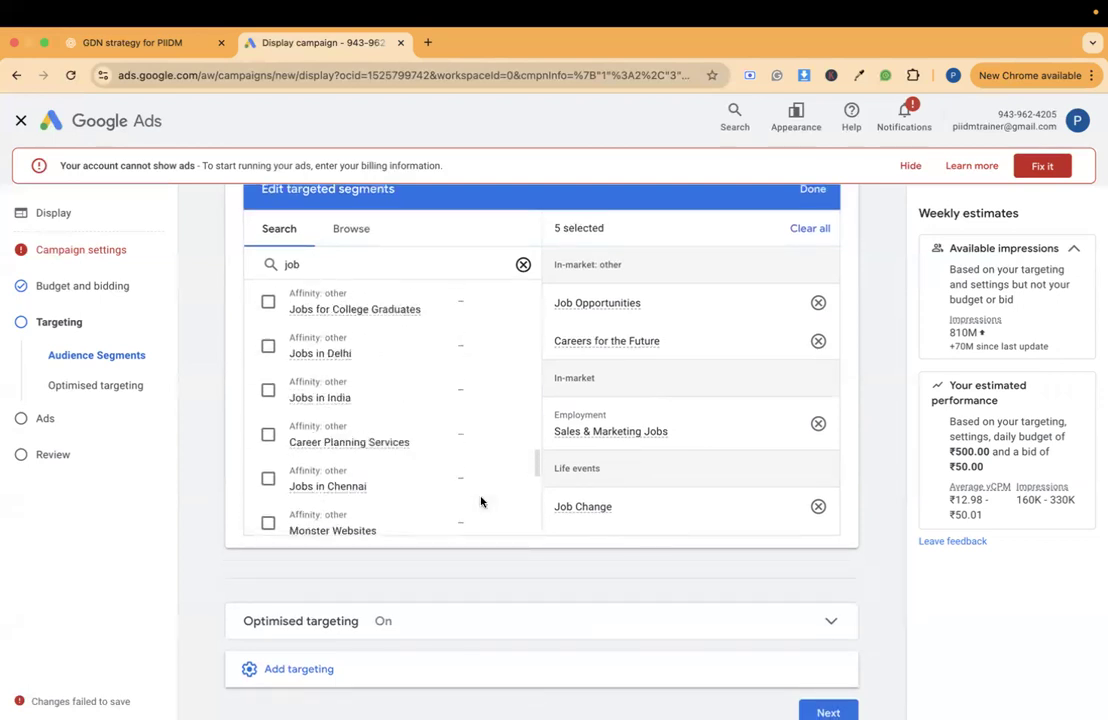
scroll(480, 502, up, 1)
click(812, 190)
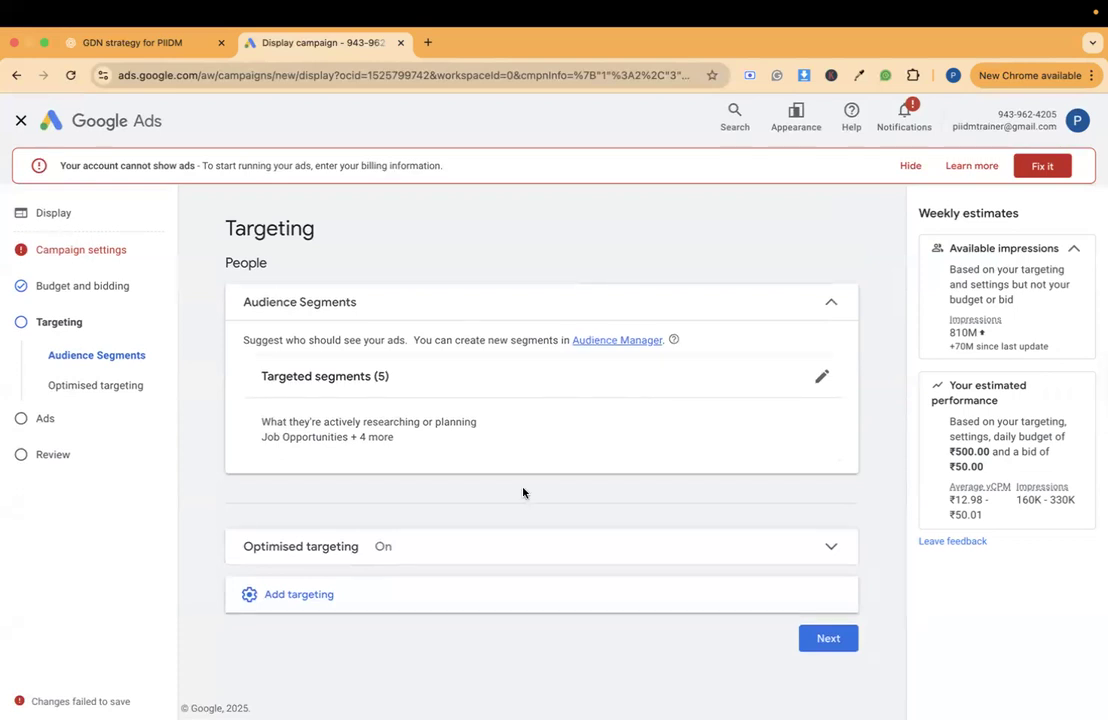
- Add Demographics targeting to the campaign
click(366, 582)
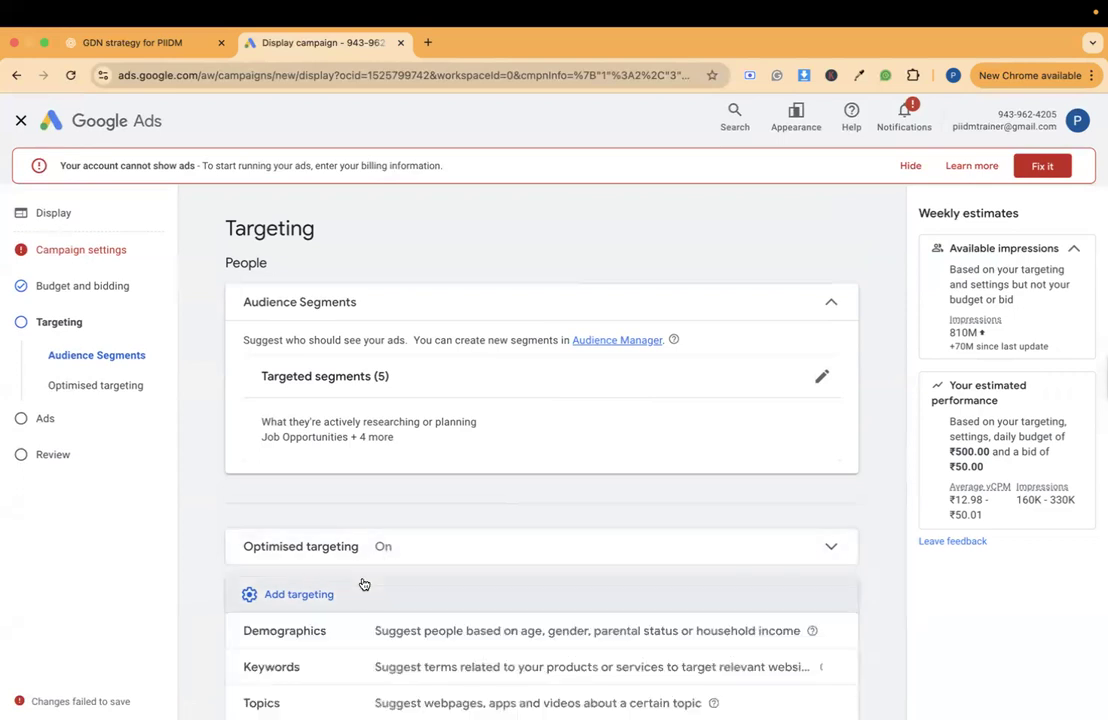
scroll(361, 584, down, 2)
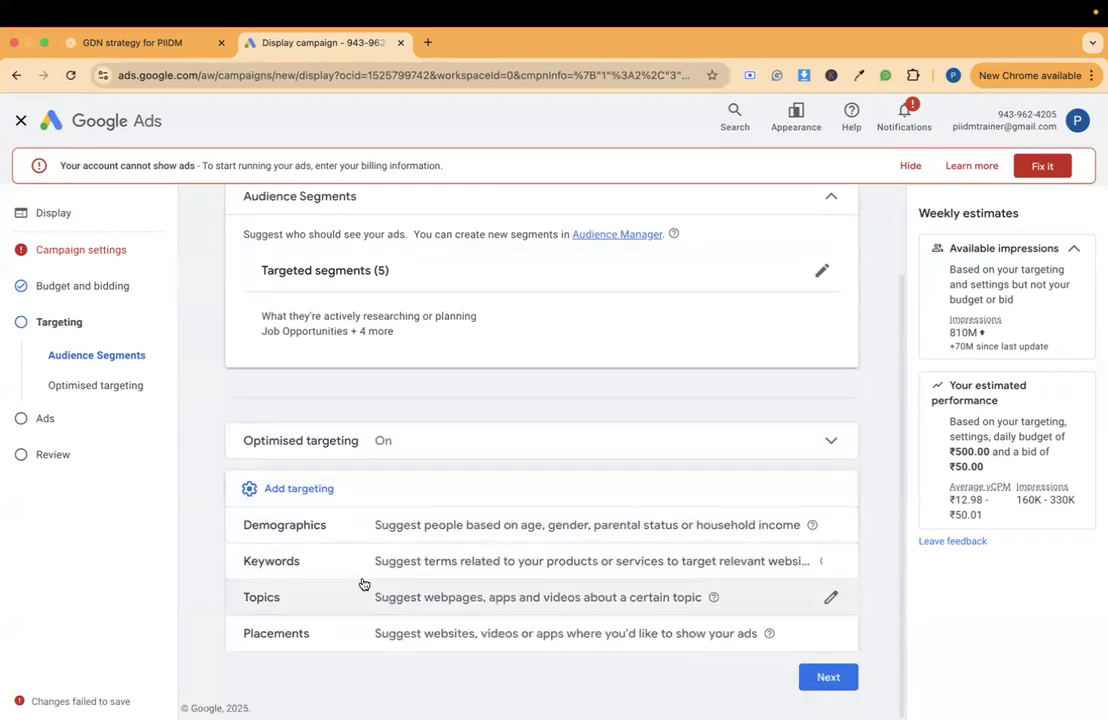
click(358, 528)
- Exclude the age groups 35 - 44, 45 - 54, 55 - 64 and 65+ from the targeted demographics and finish editing them
scroll(372, 444, down, 5)
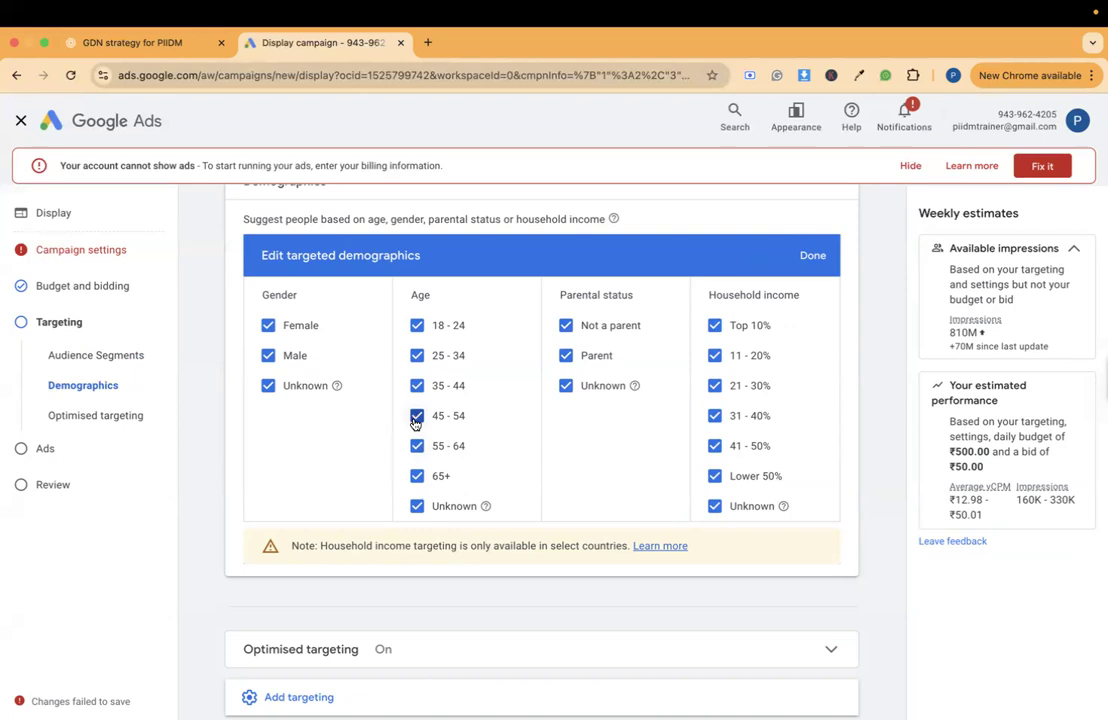
click(416, 386)
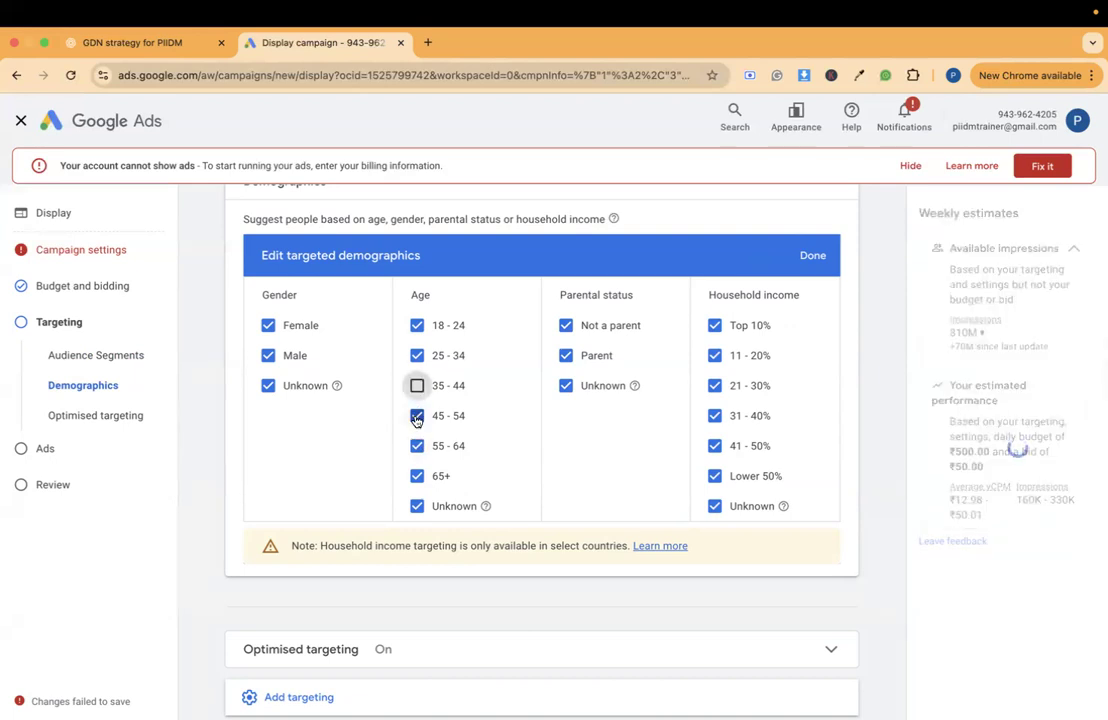
click(417, 418)
click(417, 447)
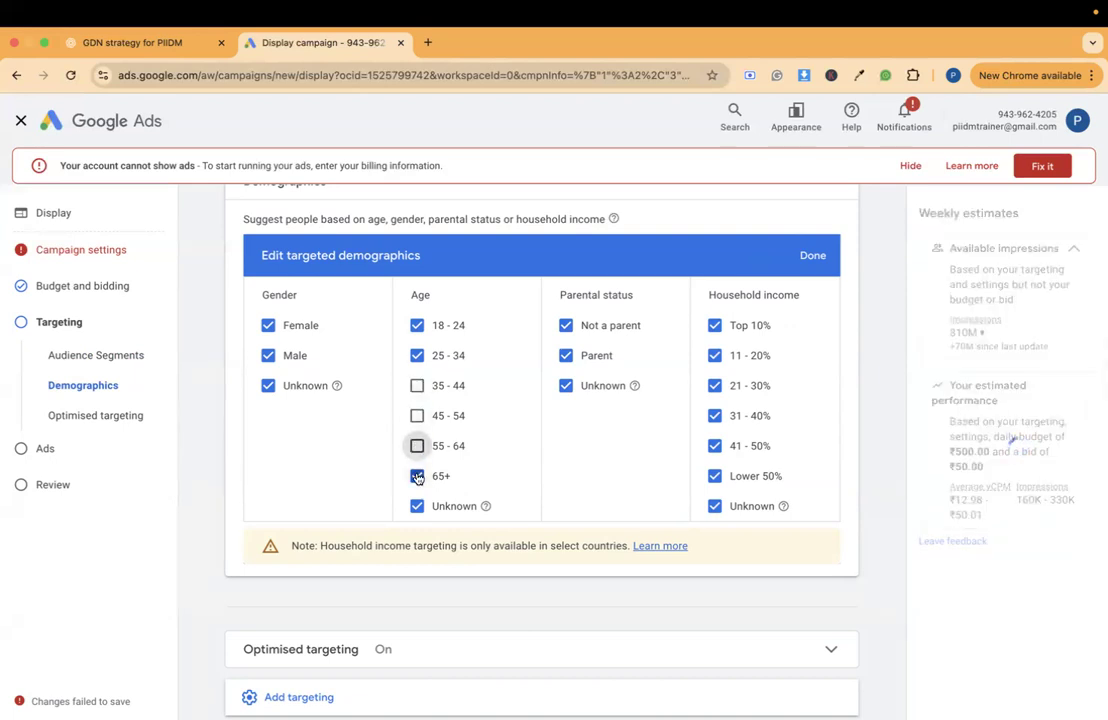
click(417, 476)
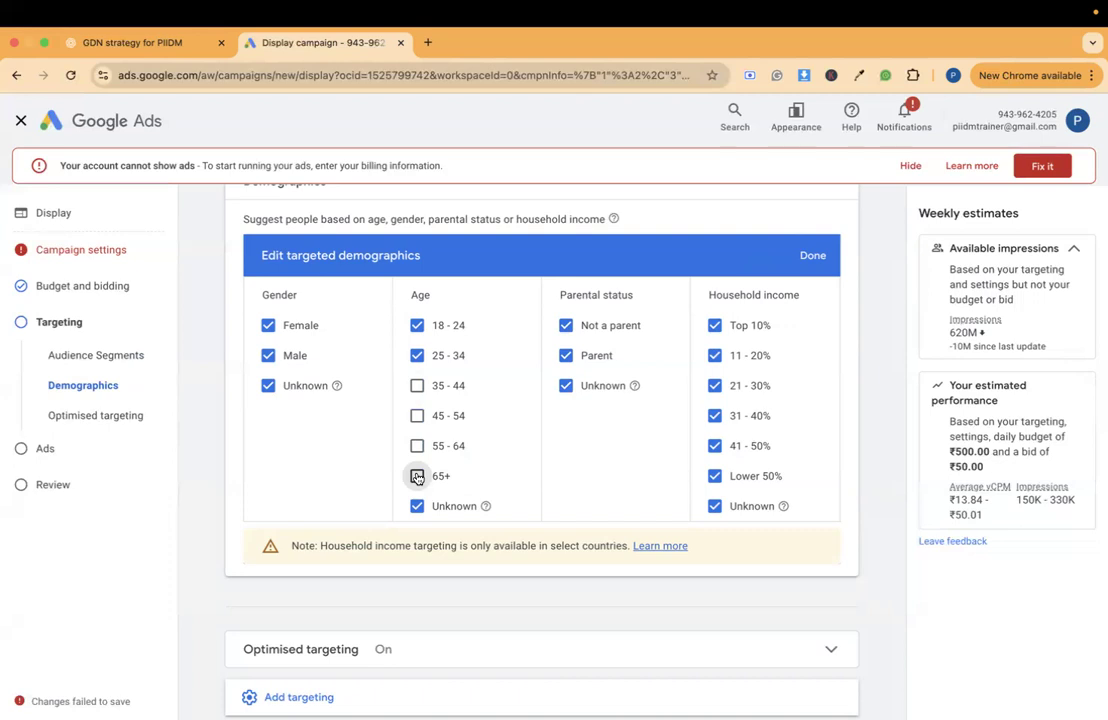
triple_click(570, 541)
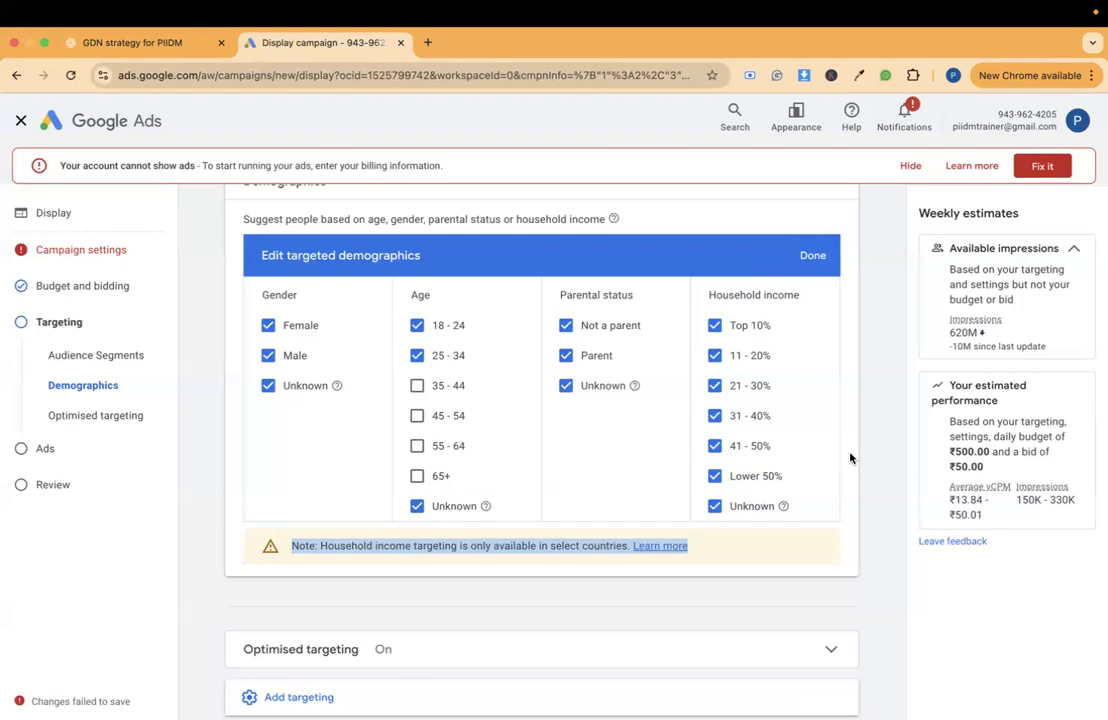
scroll(850, 458, up, 1)
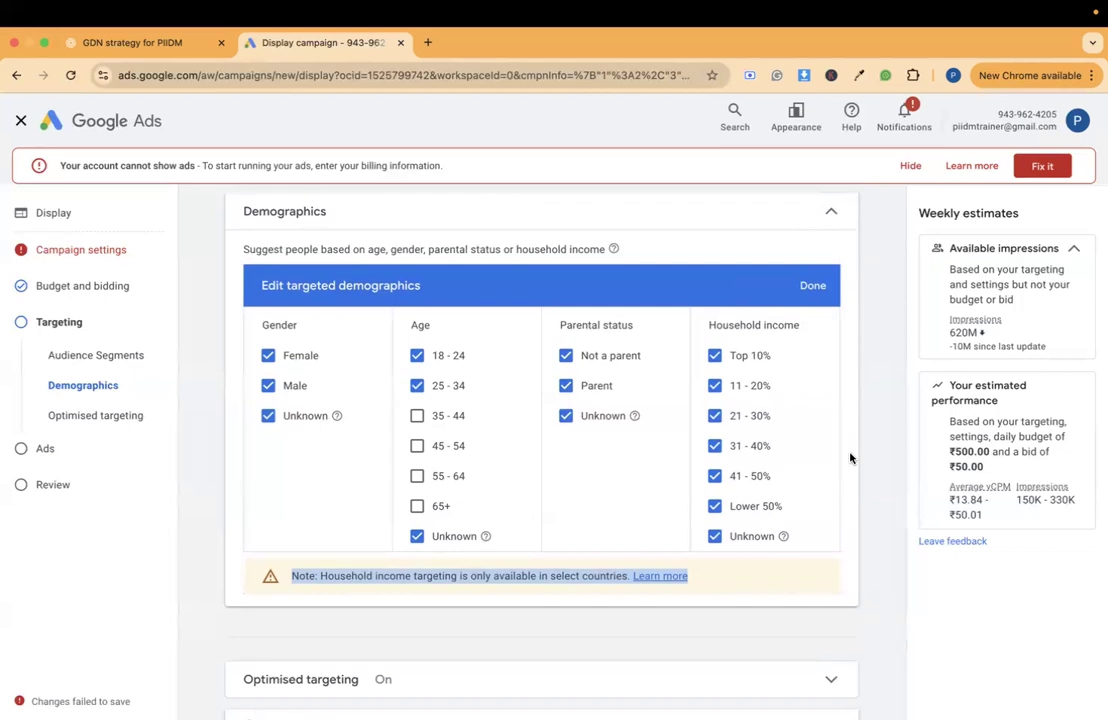
click(812, 287)
- Add Keywords targeting to the campaign and read what the suggested terms are used for
scroll(885, 328, up, 1)
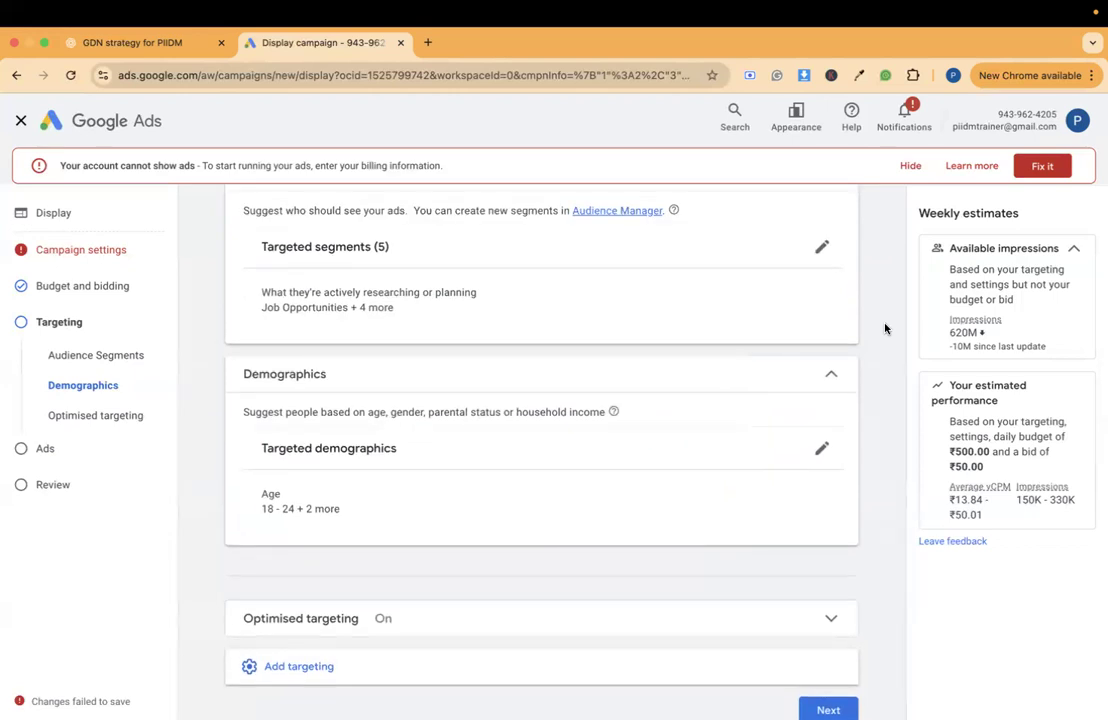
scroll(885, 328, down, 1)
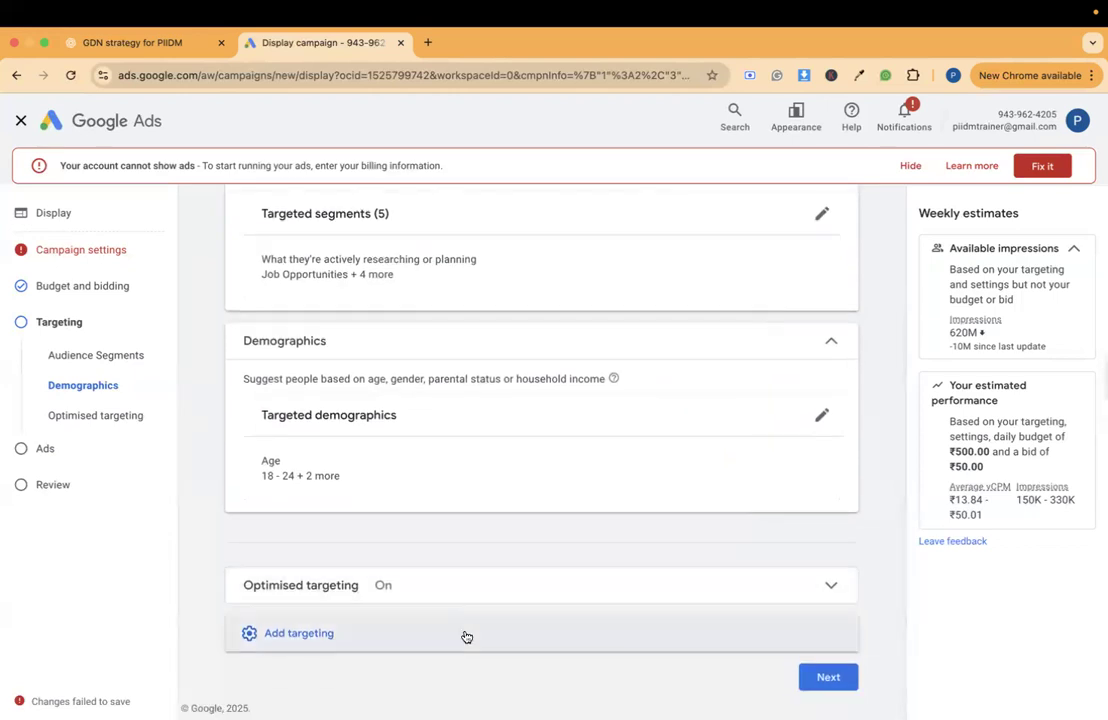
click(466, 637)
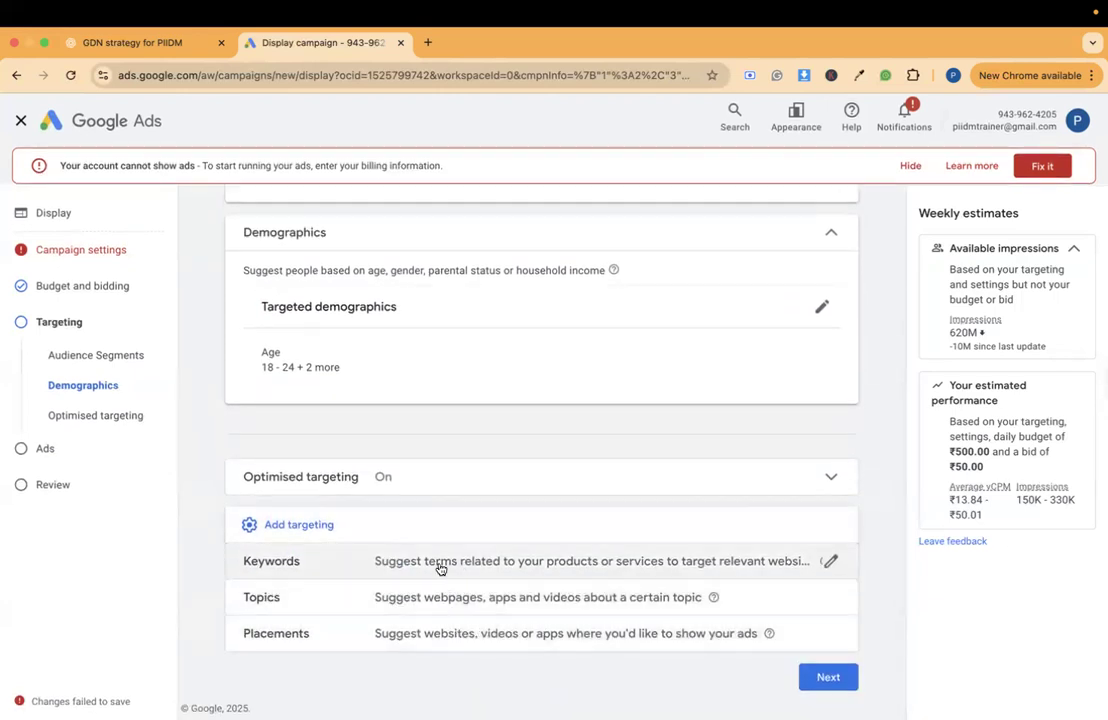
click(440, 567)
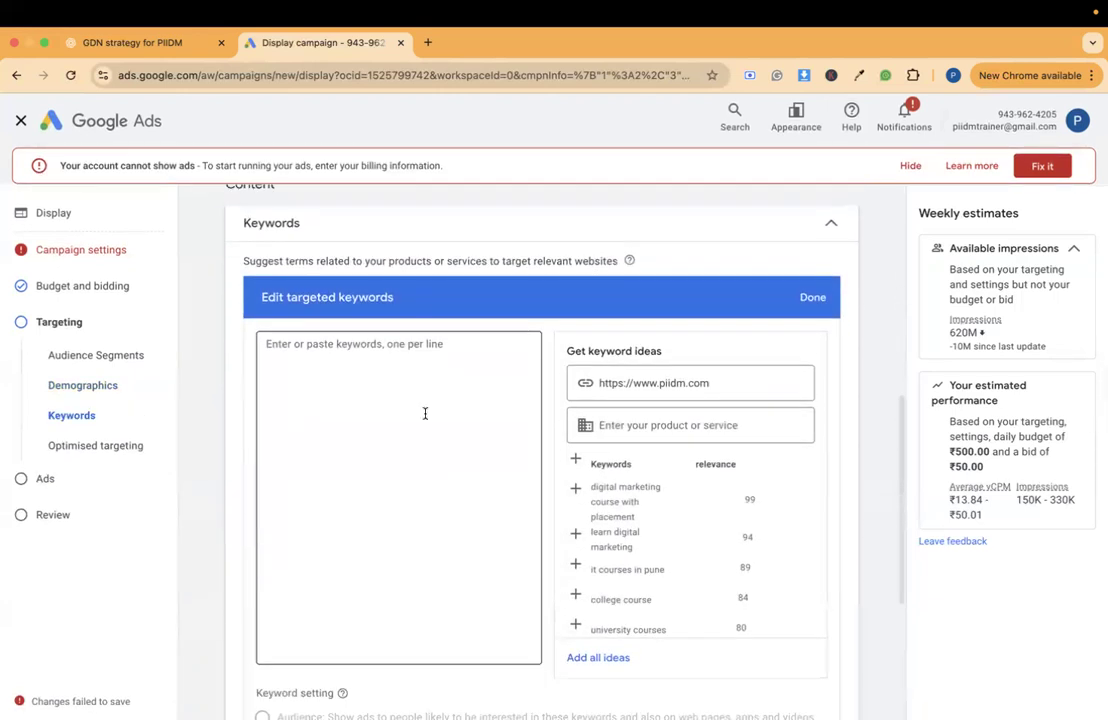
drag(418, 261, 621, 268)
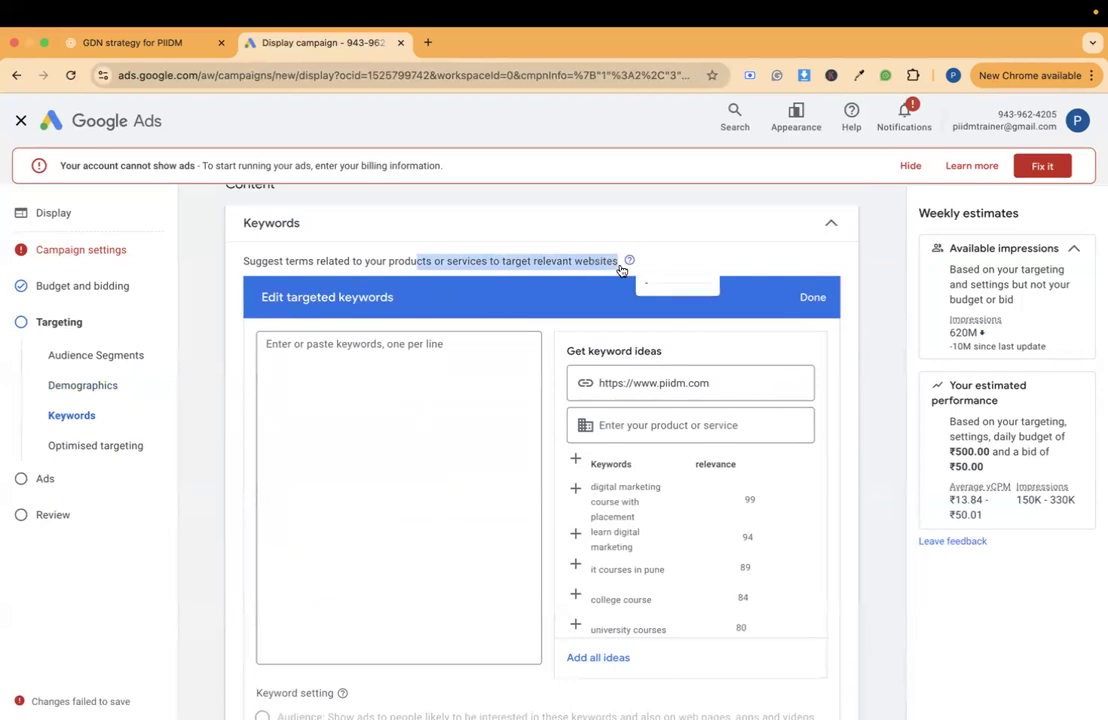
click(878, 278)
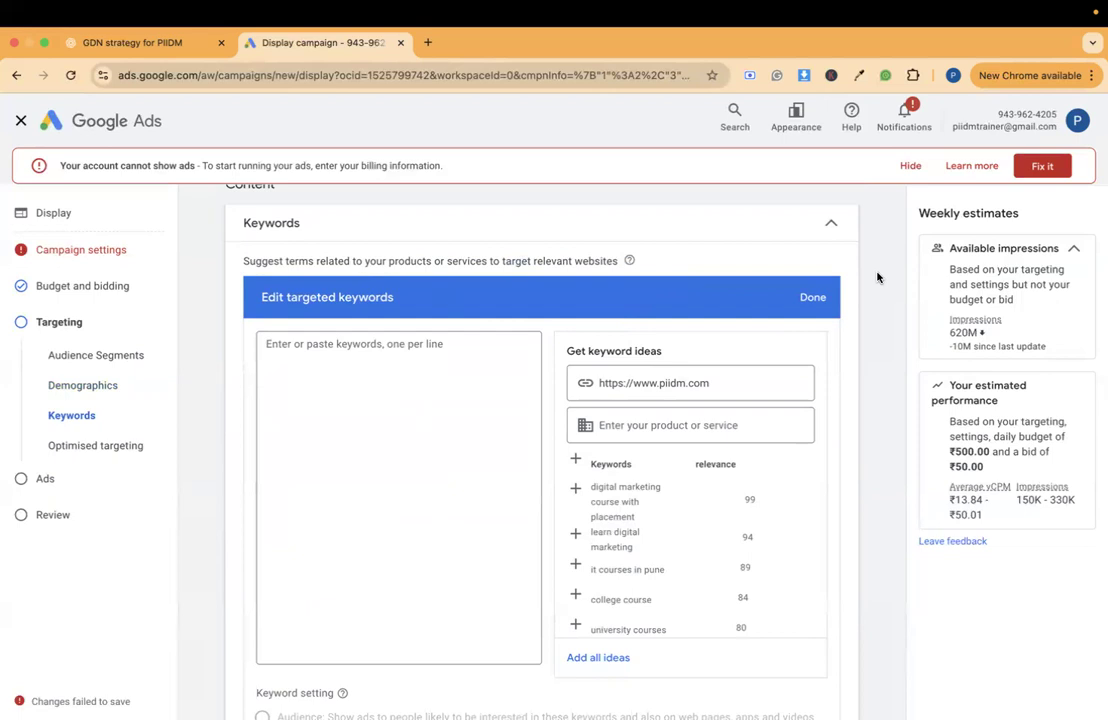
- Enter the targeted keywords "Digital Marketing Course" and "Best Job course" on separate lines and finish editing them
click(335, 371)
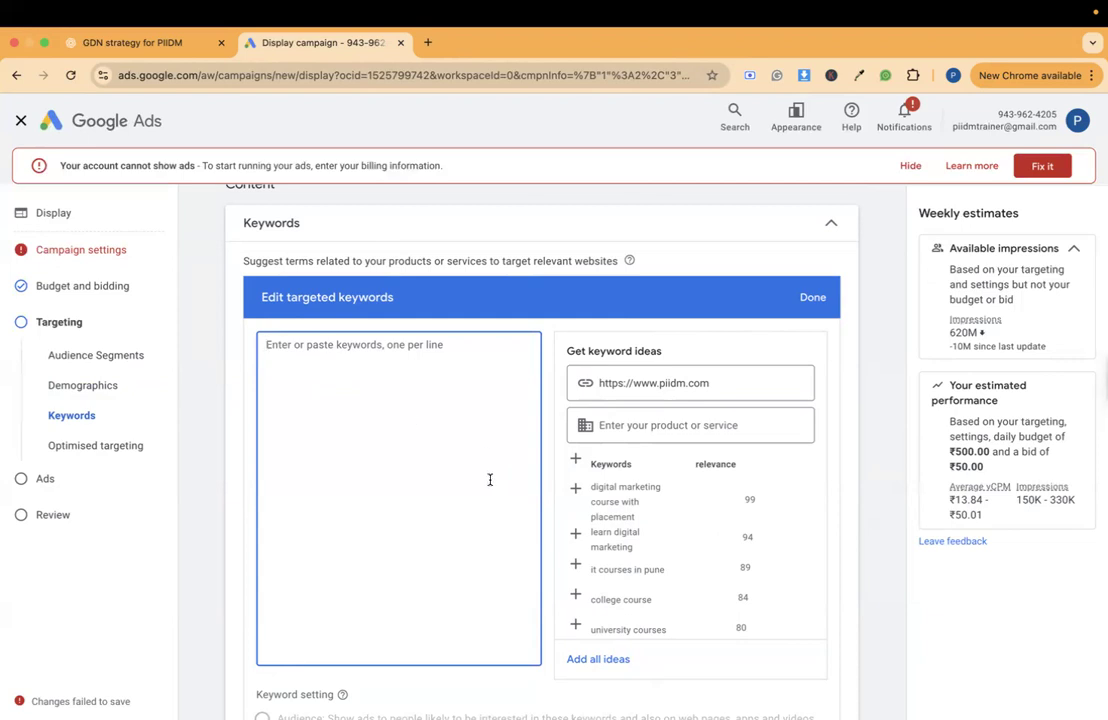
text(Digi)
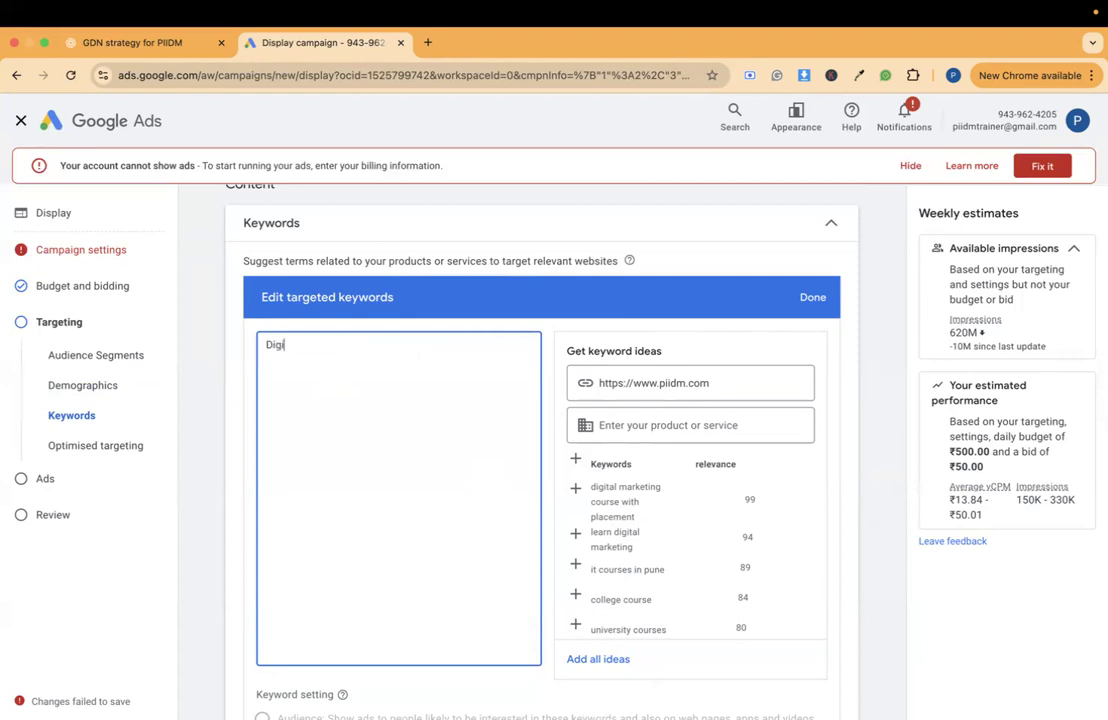
text(tal Marketing Course)
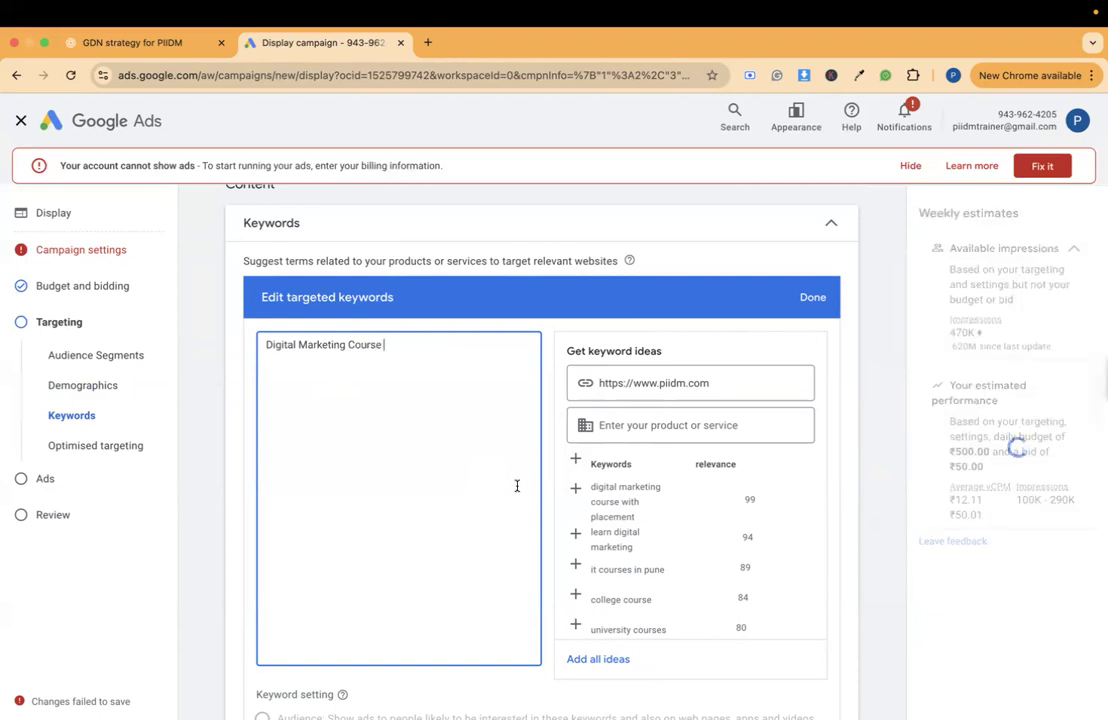
key(Return)
text(Best J)
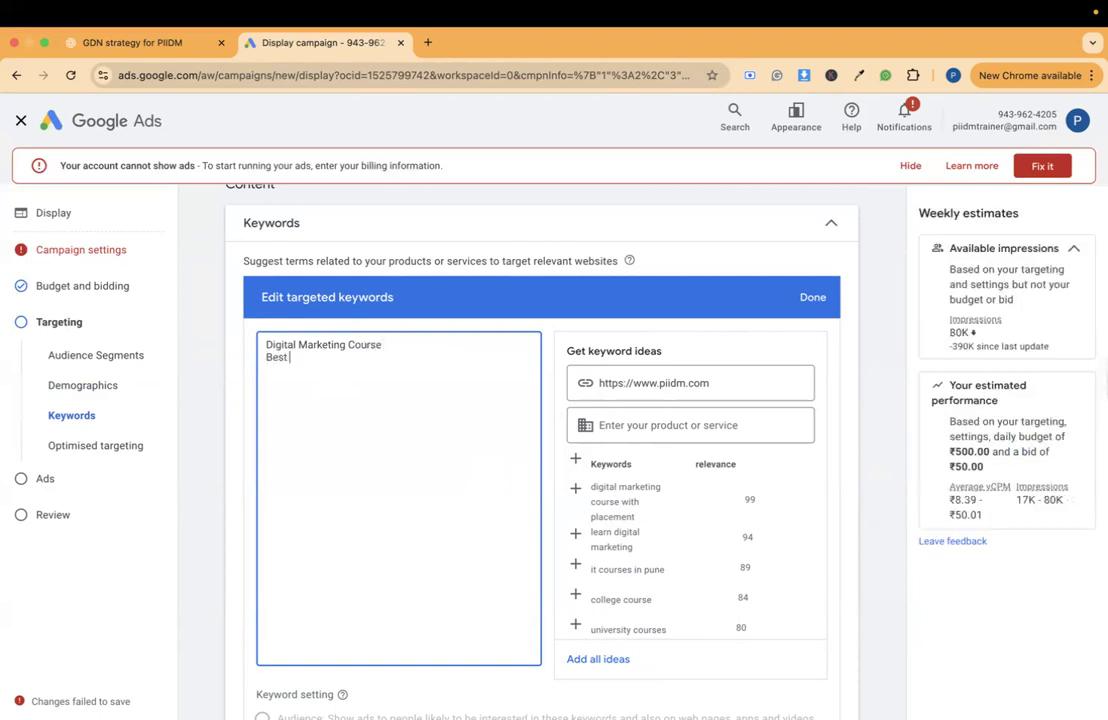
text(ob course)
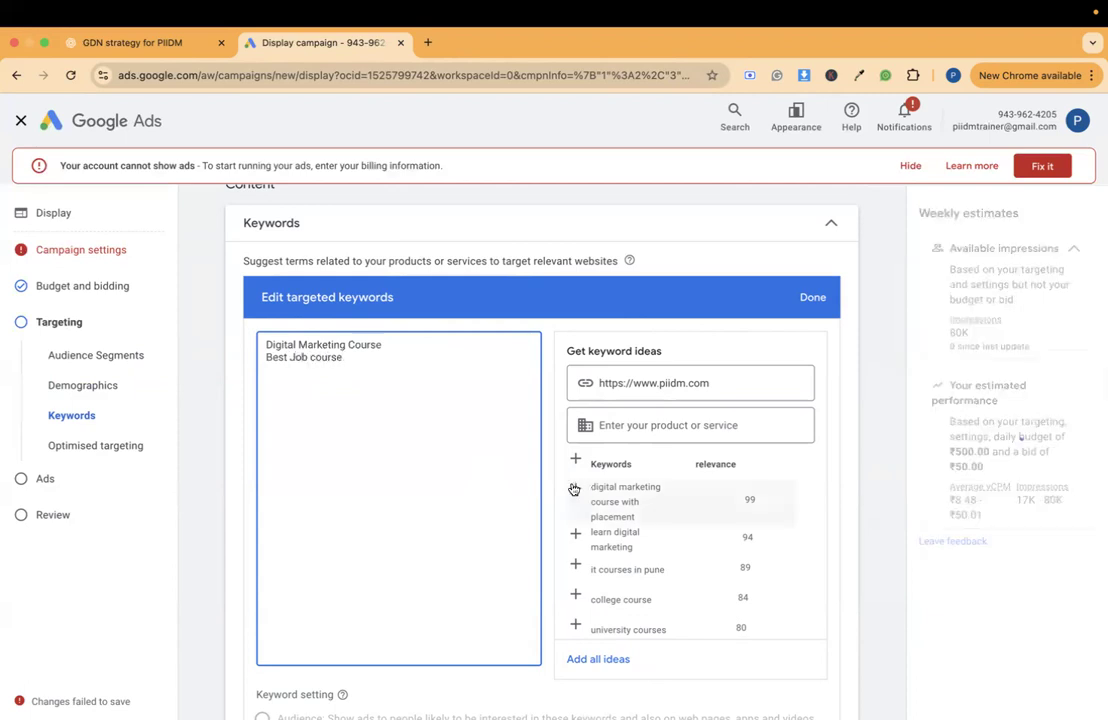
click(813, 300)
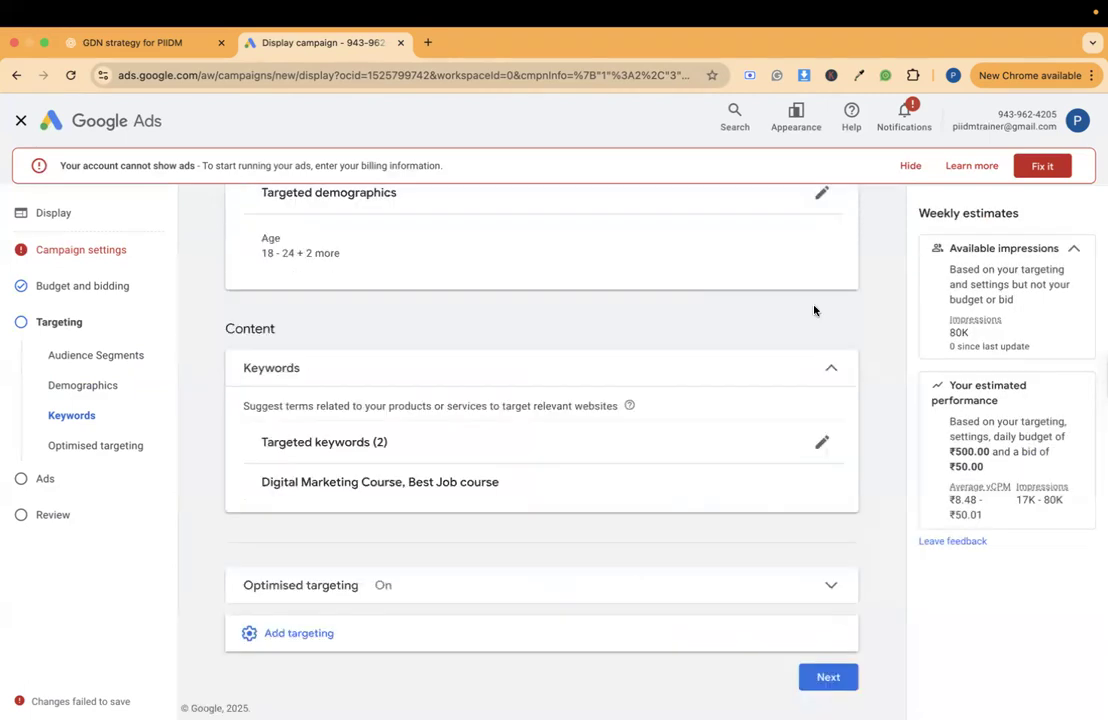
- Add Topics targeting to the campaign and read what the suggested topics are used for
scroll(816, 311, up, 4)
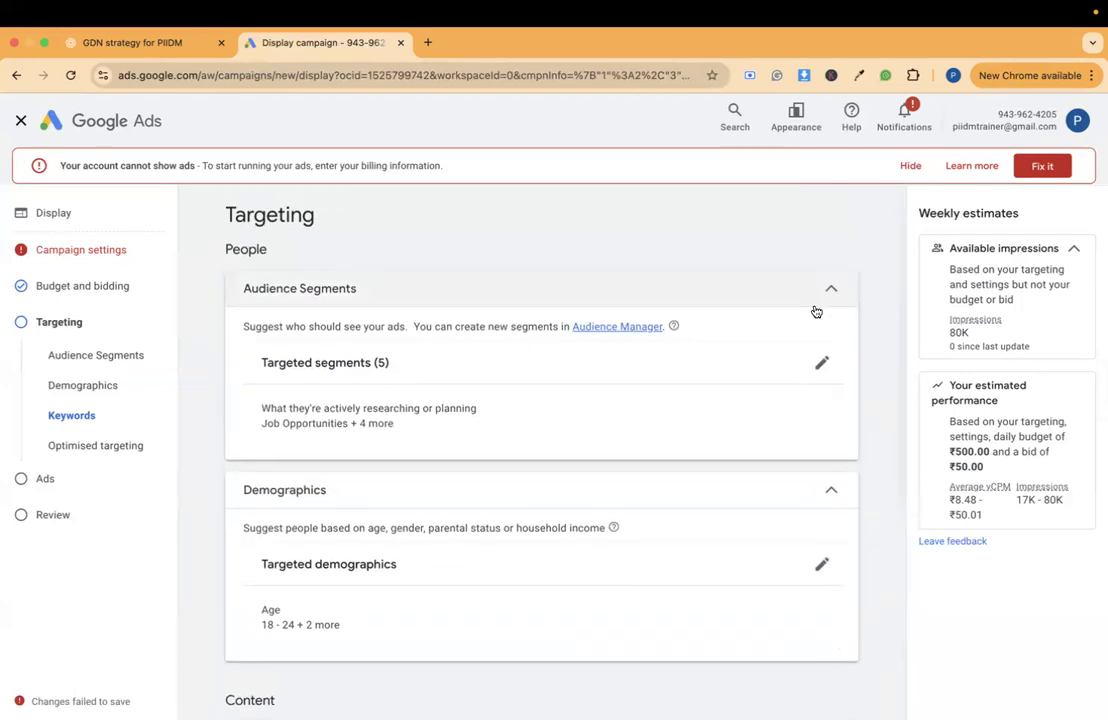
scroll(815, 310, down, 4)
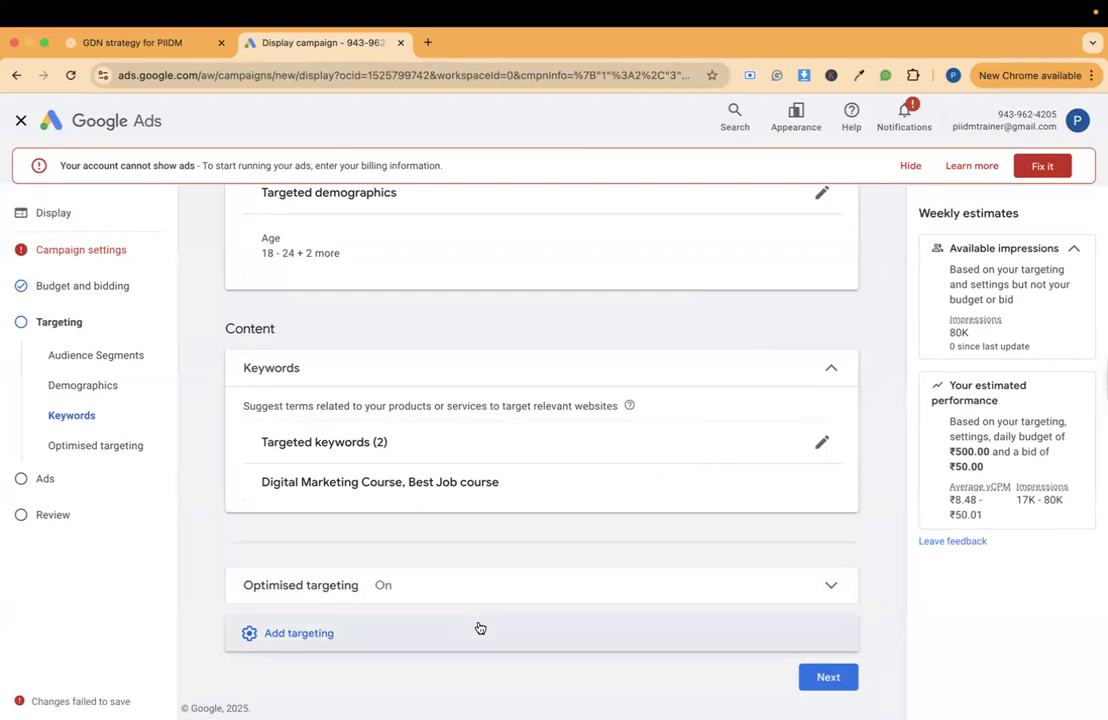
click(480, 630)
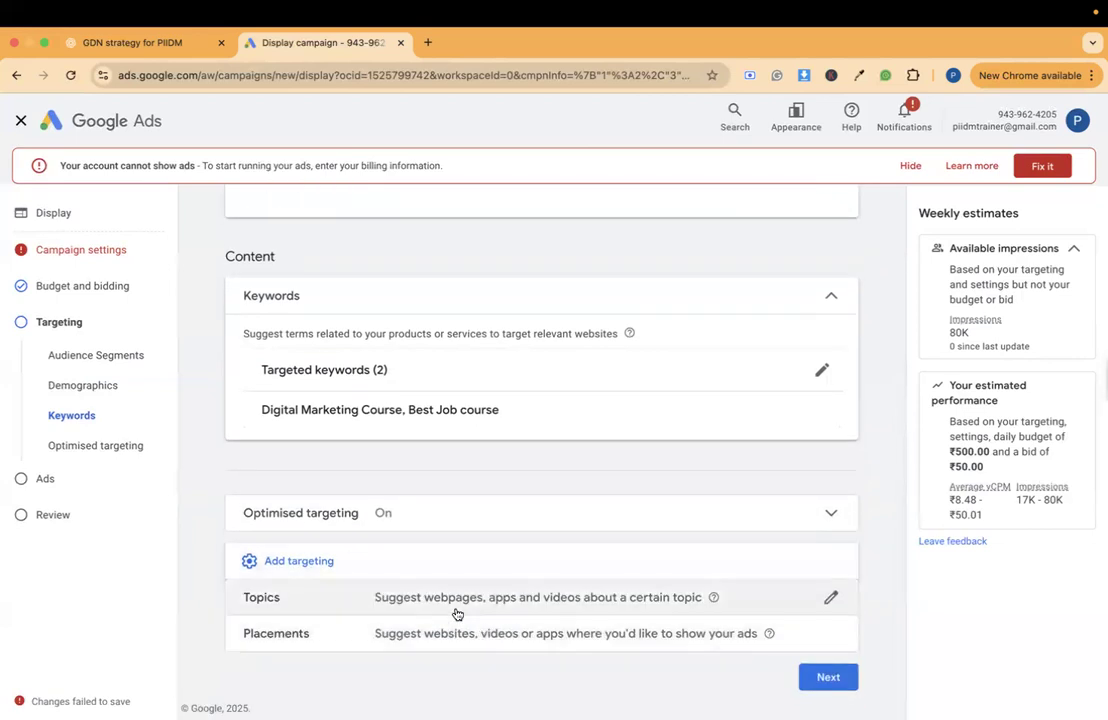
click(457, 600)
scroll(456, 614, down, 2)
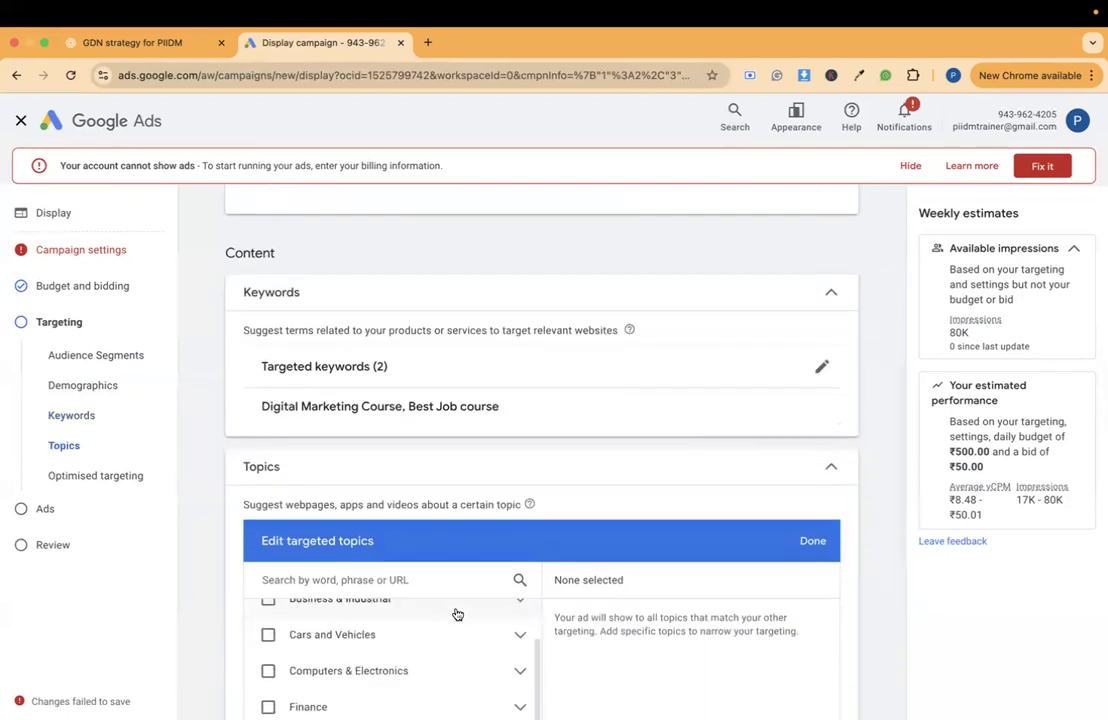
scroll(857, 444, down, 2)
scroll(857, 444, down, 1)
scroll(446, 519, up, 4)
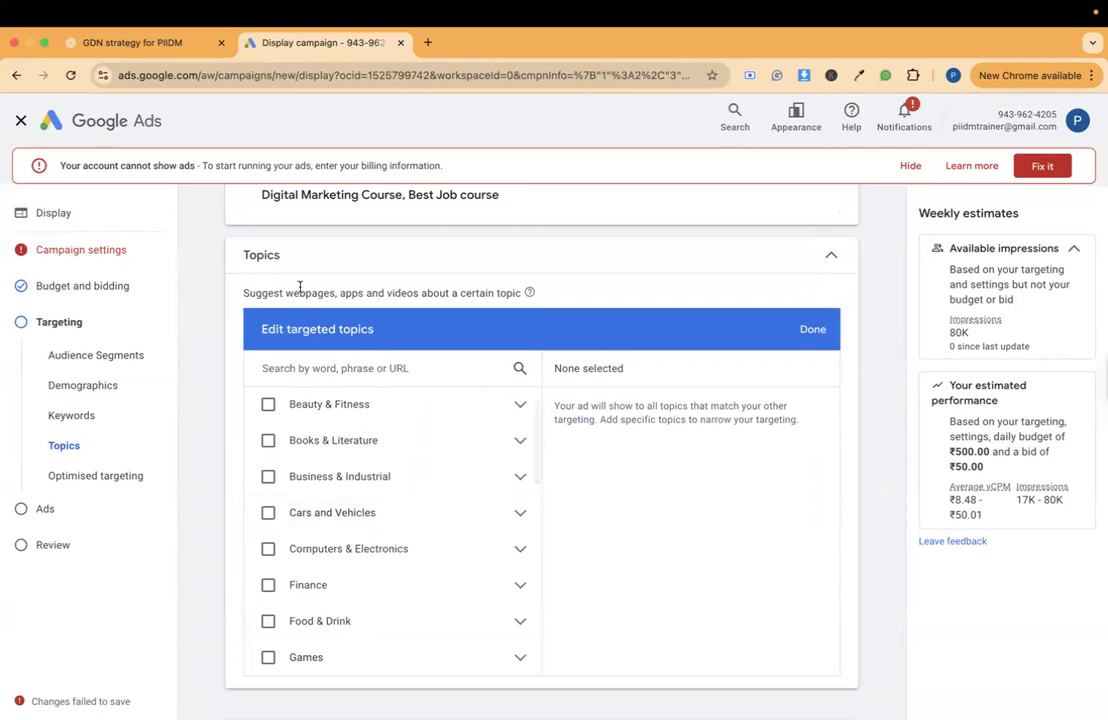
triple_click(255, 294)
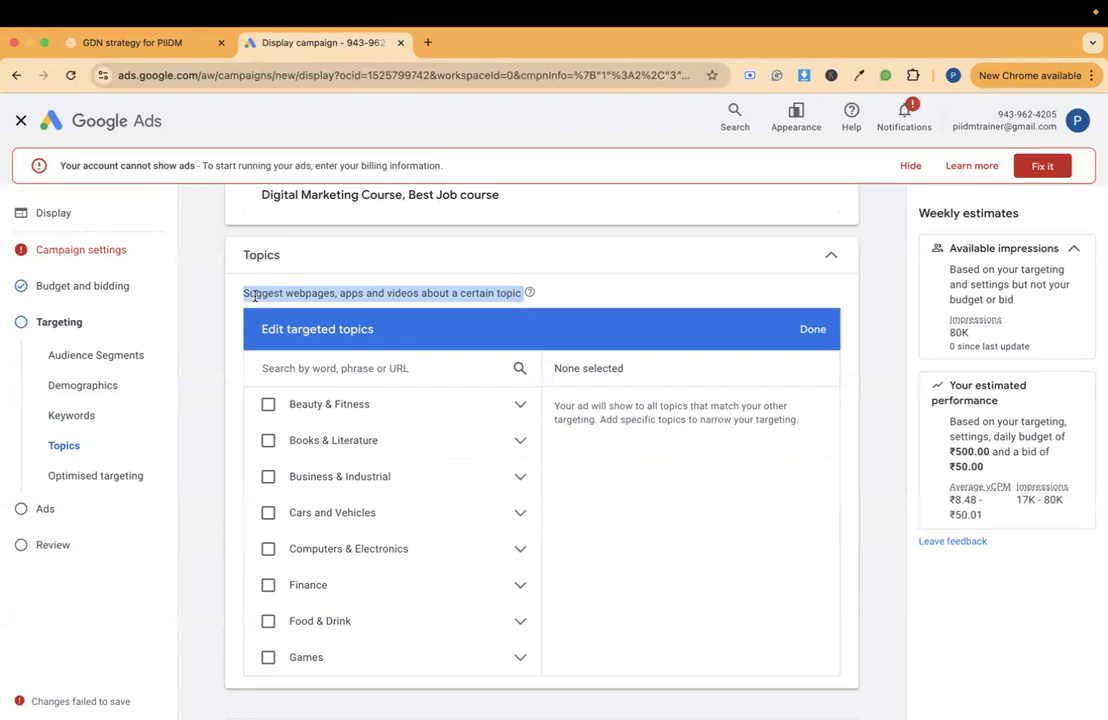
- Search the targeted topics for "job" and select Recruitment & Staffing under Human Resources
click(335, 371)
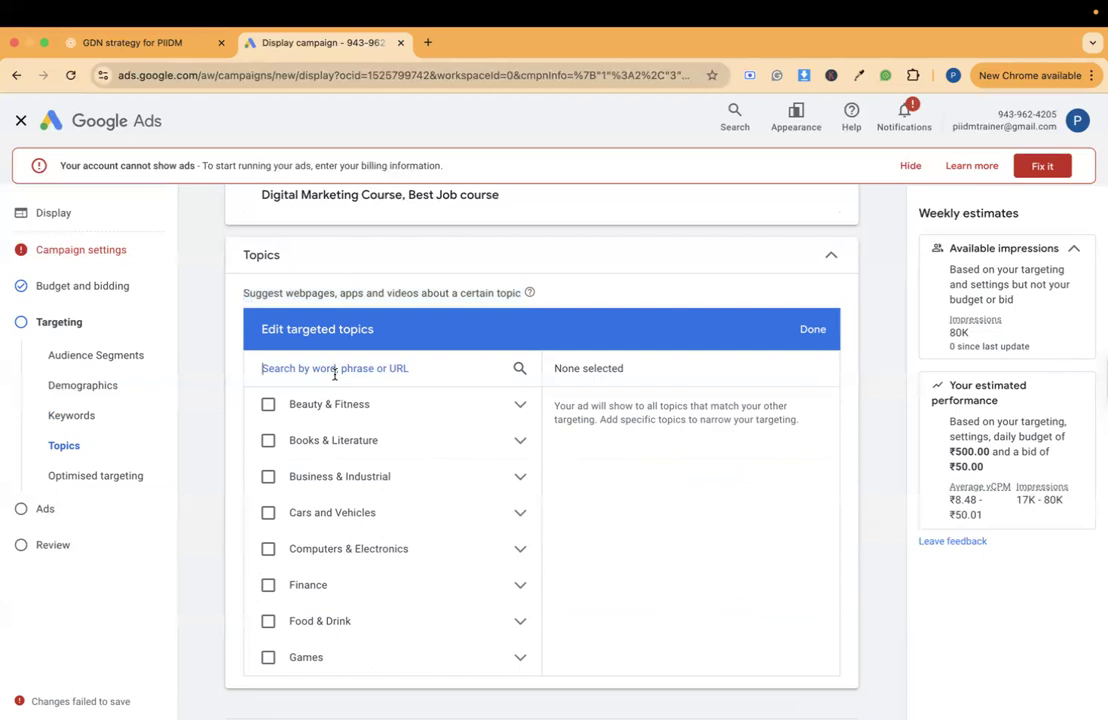
text(job)
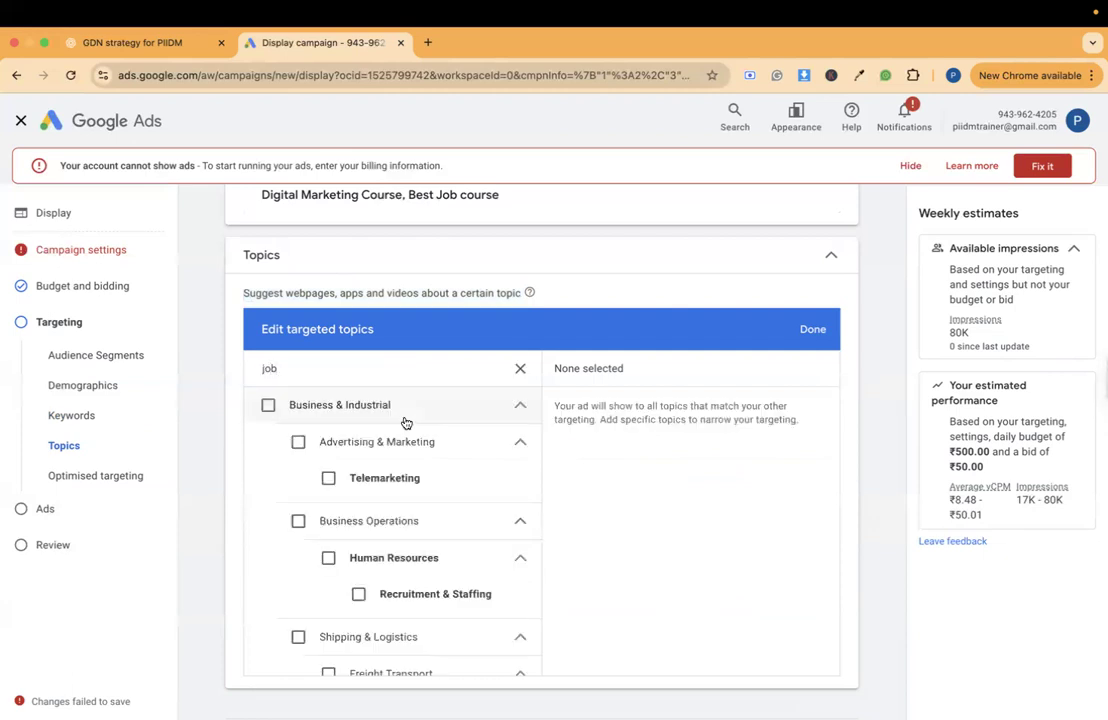
scroll(425, 480, down, 1)
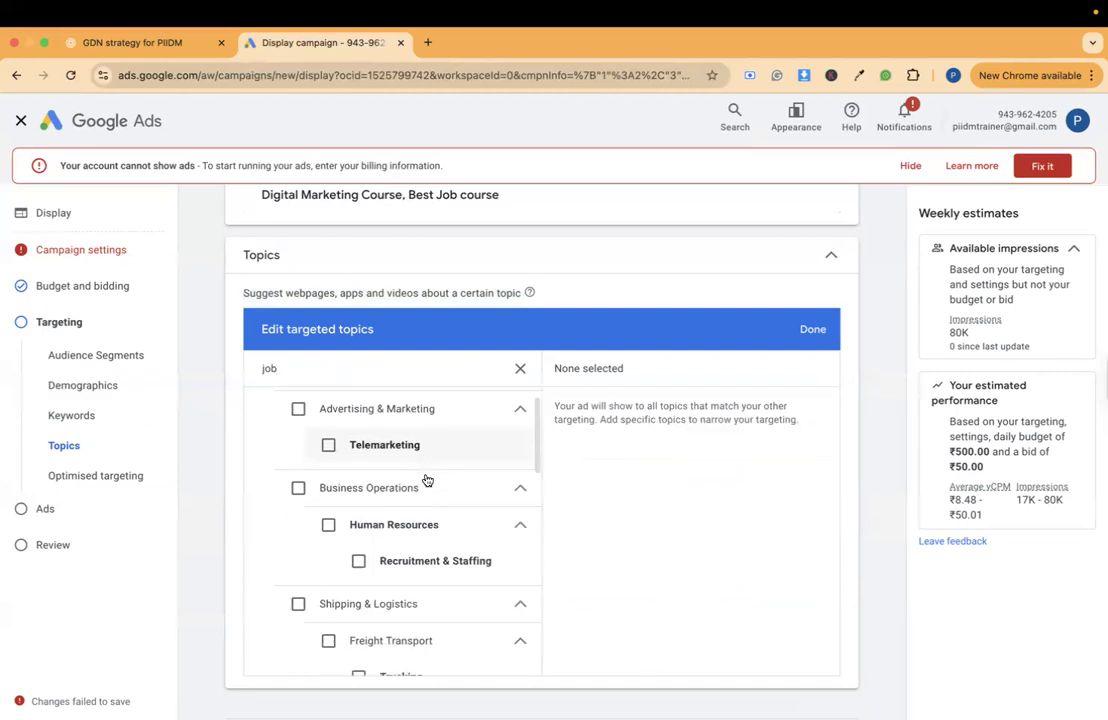
click(359, 562)
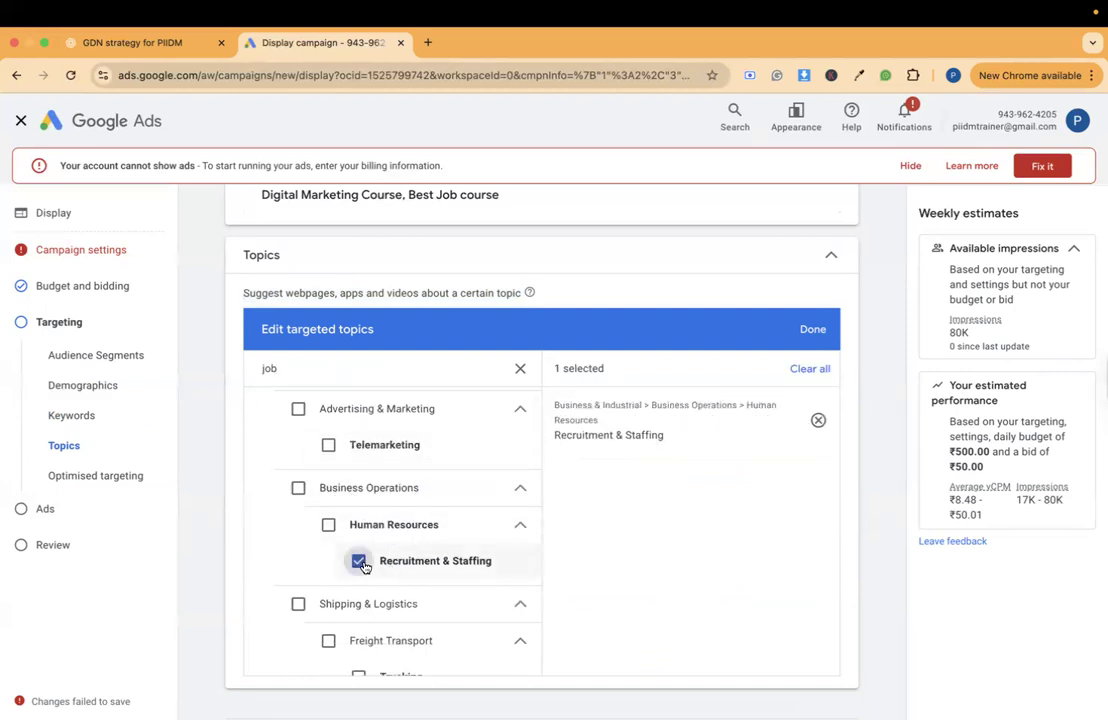
- Select the Jobs & Education topics Internships, Jobs, Career Resources & Planning and Job Listings as targeted topics
scroll(364, 567, down, 5)
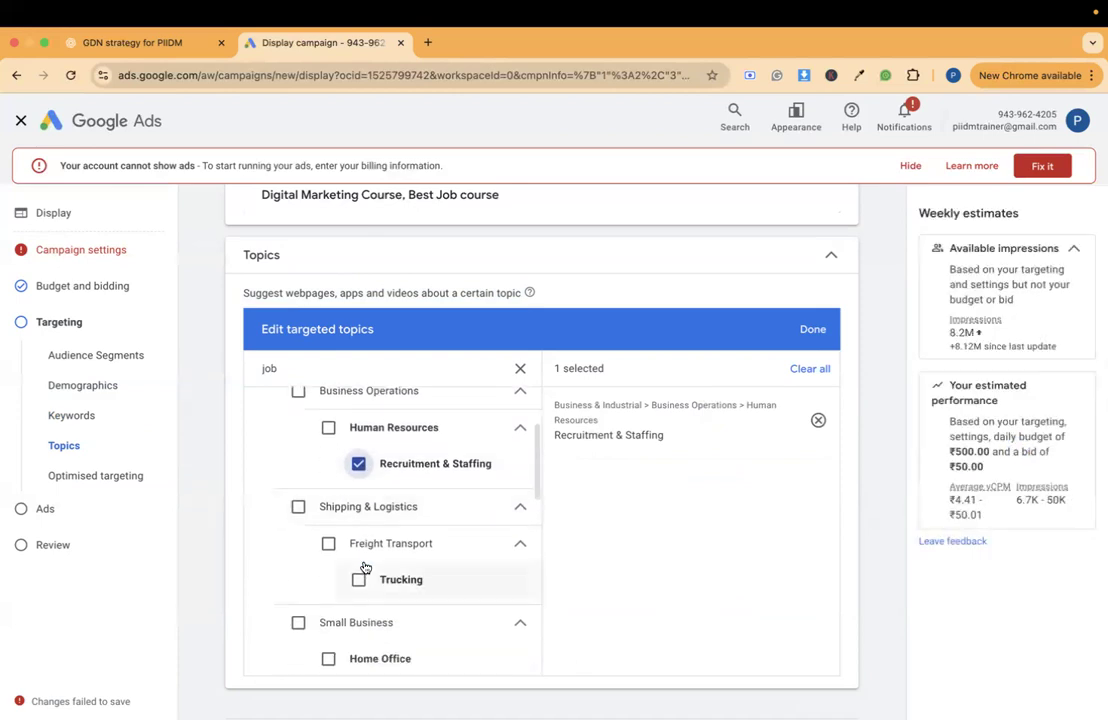
scroll(365, 567, down, 3)
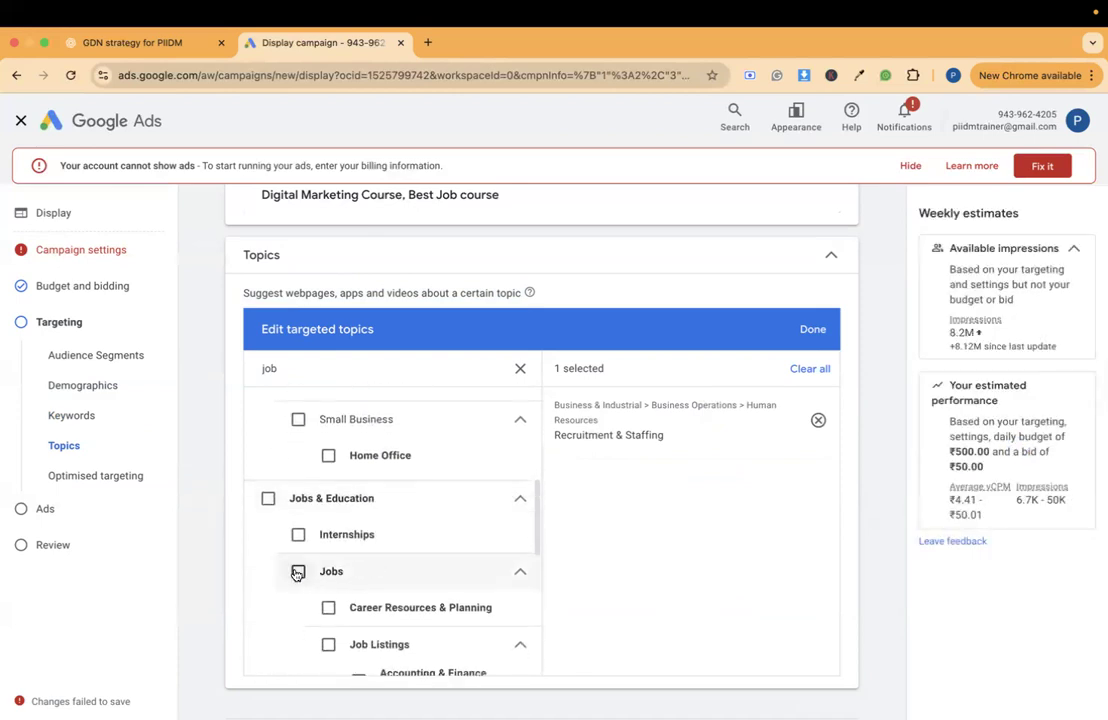
click(297, 534)
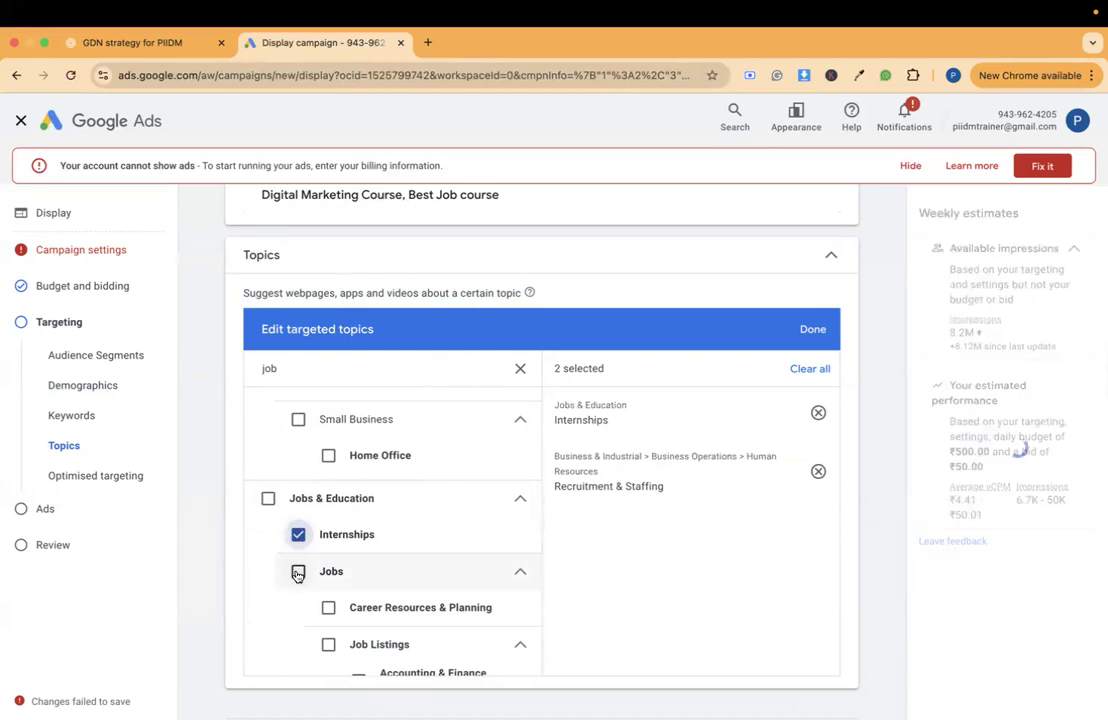
click(297, 572)
scroll(378, 596, down, 2)
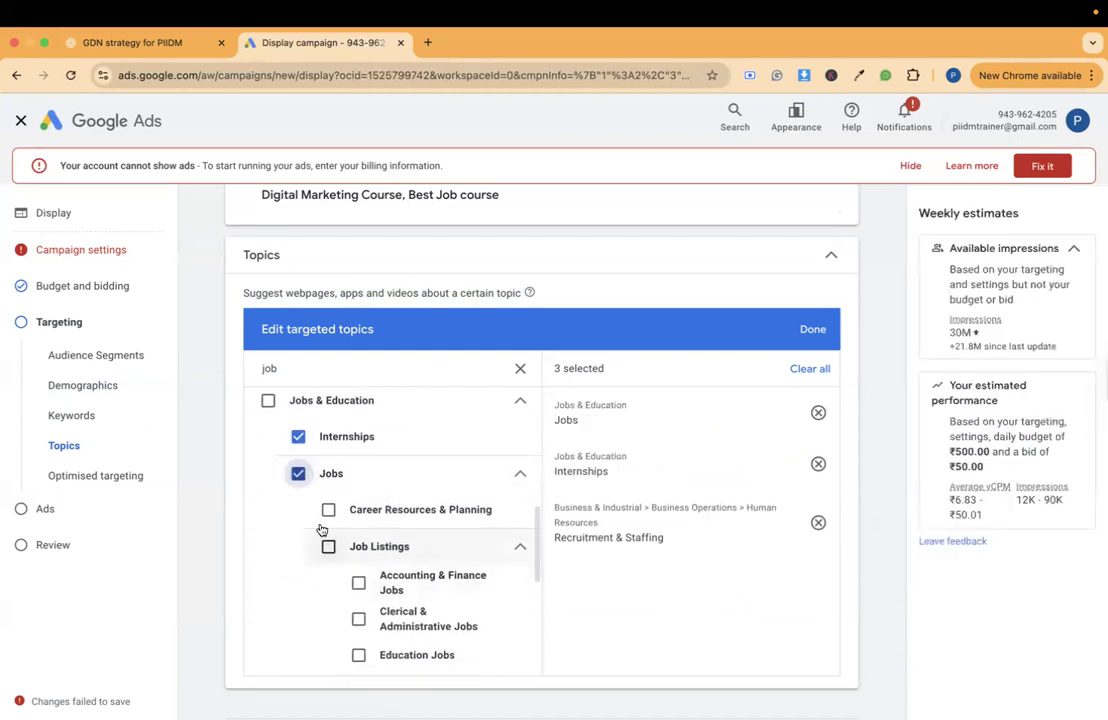
click(328, 512)
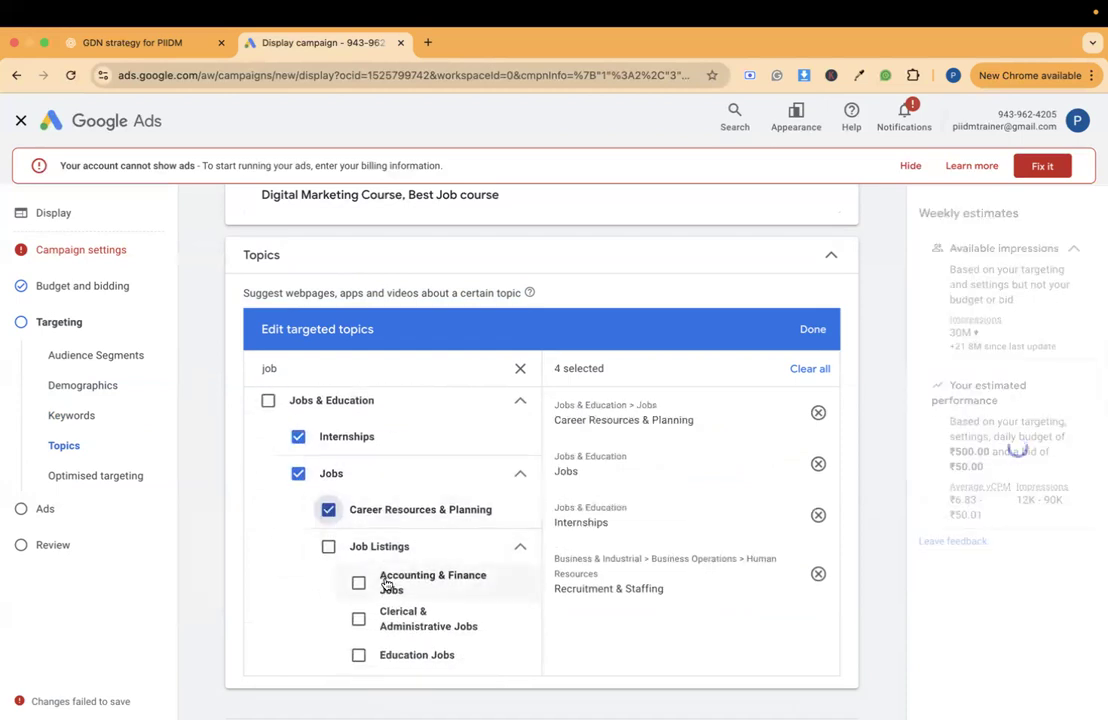
scroll(336, 539, down, 1)
click(326, 512)
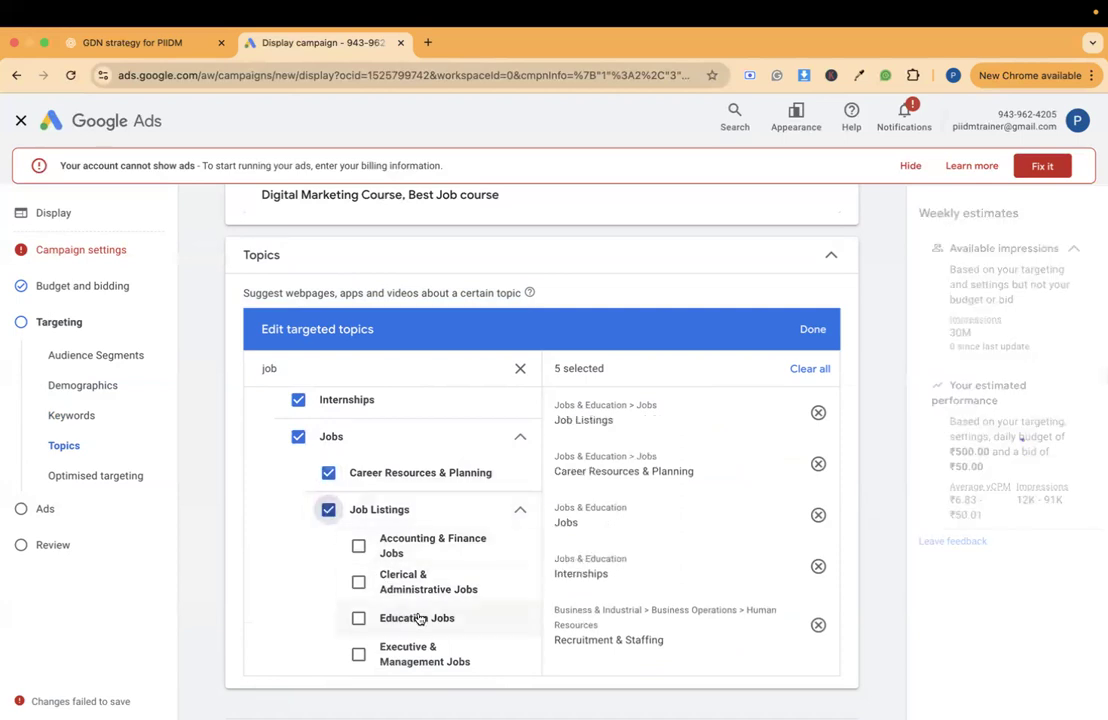
scroll(417, 615, down, 1)
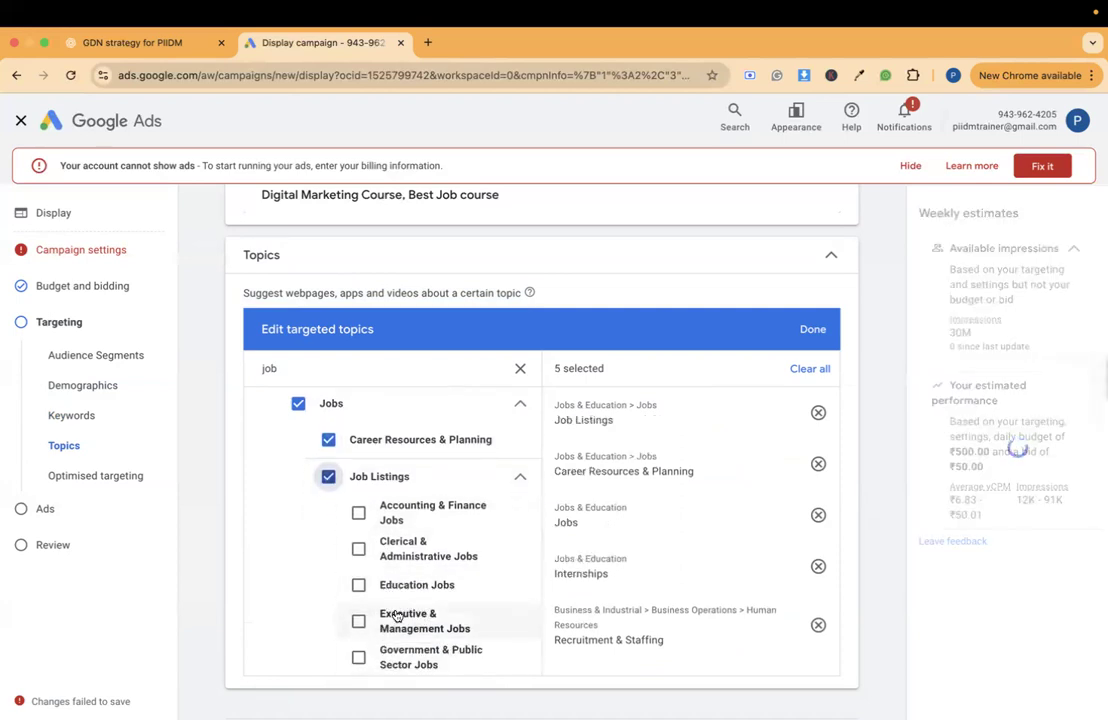
scroll(397, 515, up, 5)
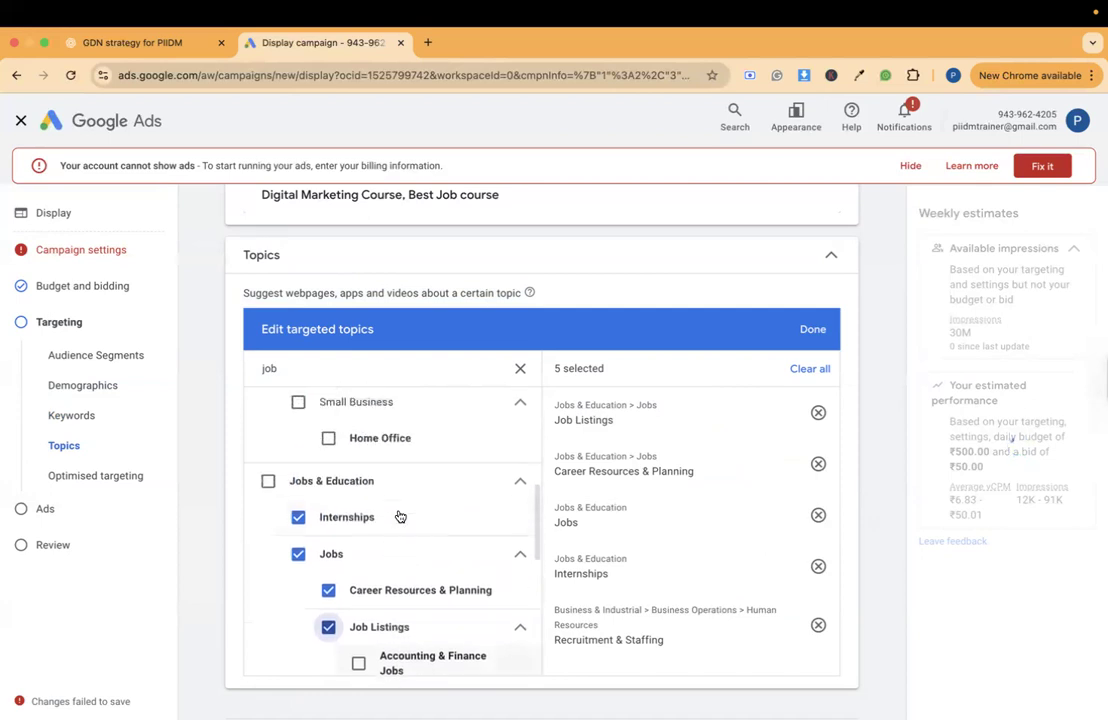
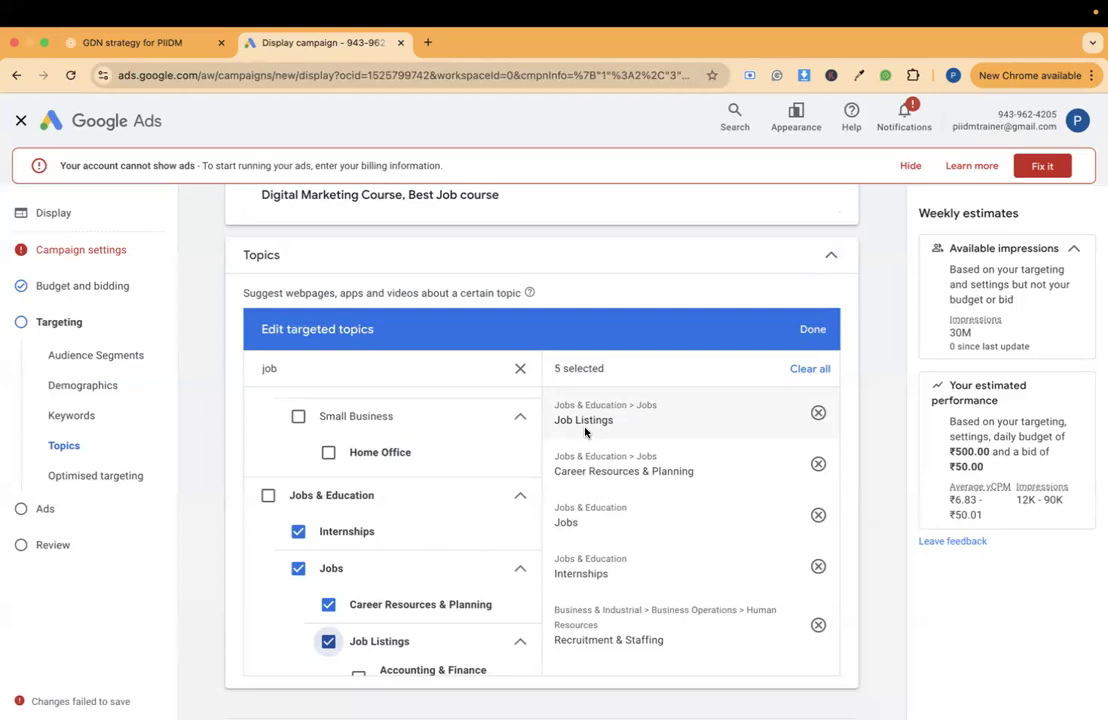
- Finish editing the targeted topics and add Placements targeting to the campaign
click(813, 330)
click(442, 629)
click(406, 632)
scroll(407, 632, down, 3)
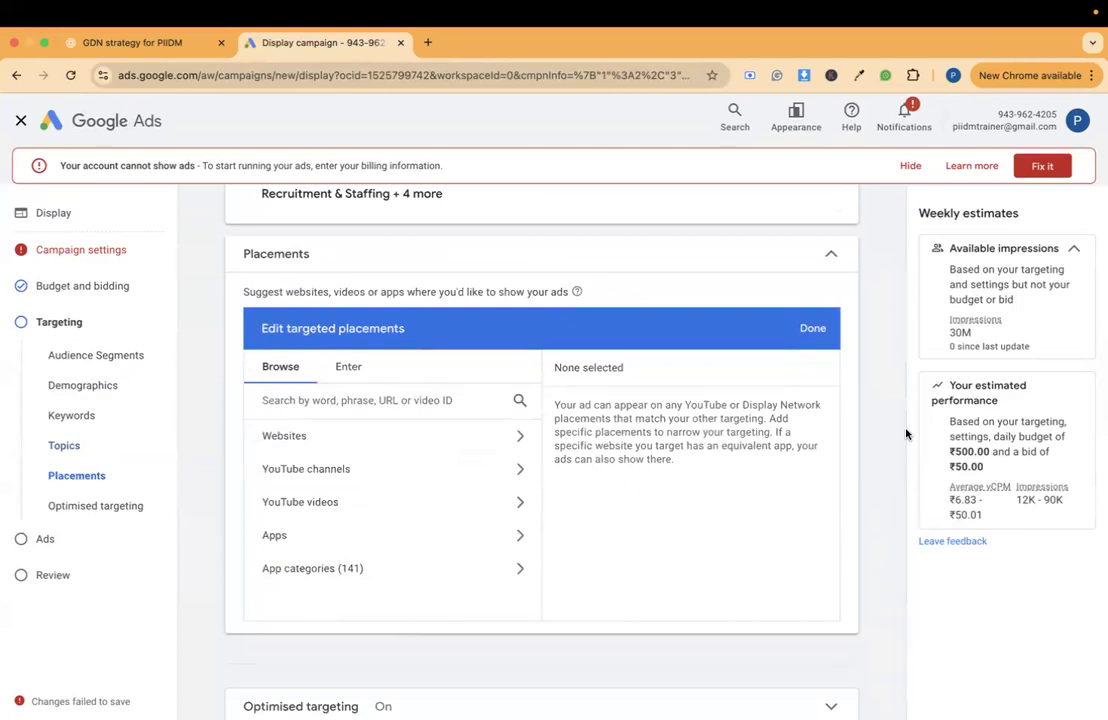
- Search the targeted placements for "job" and select the websites freshersworld.com and indianewjobs.com
click(345, 396)
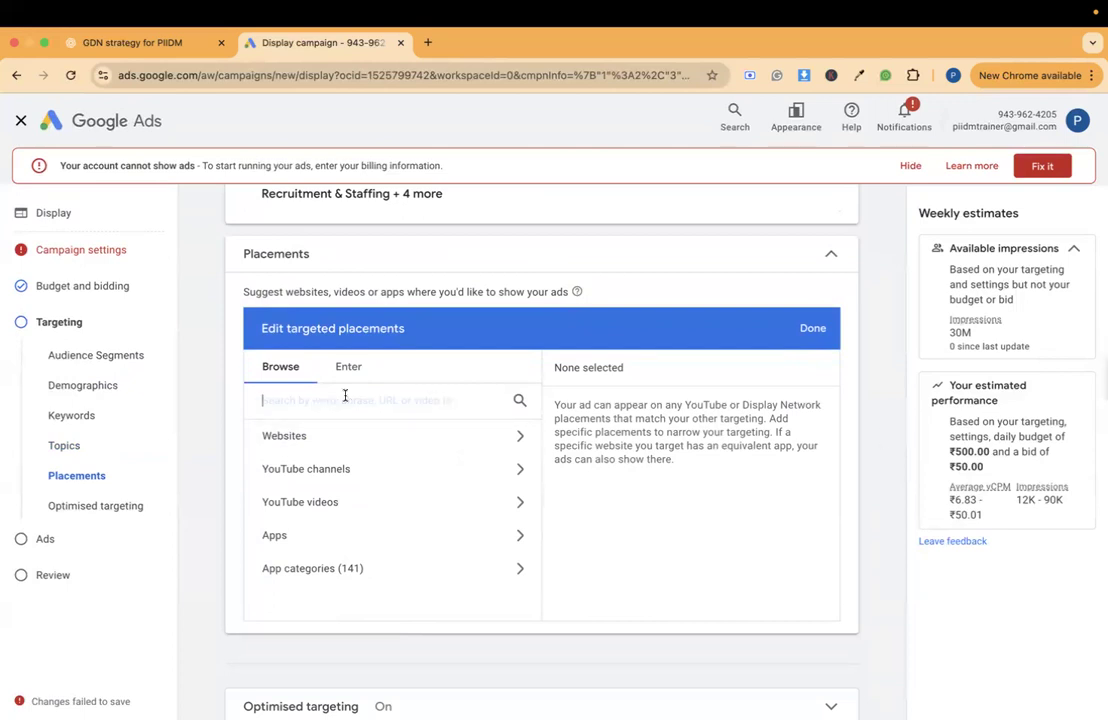
text(job)
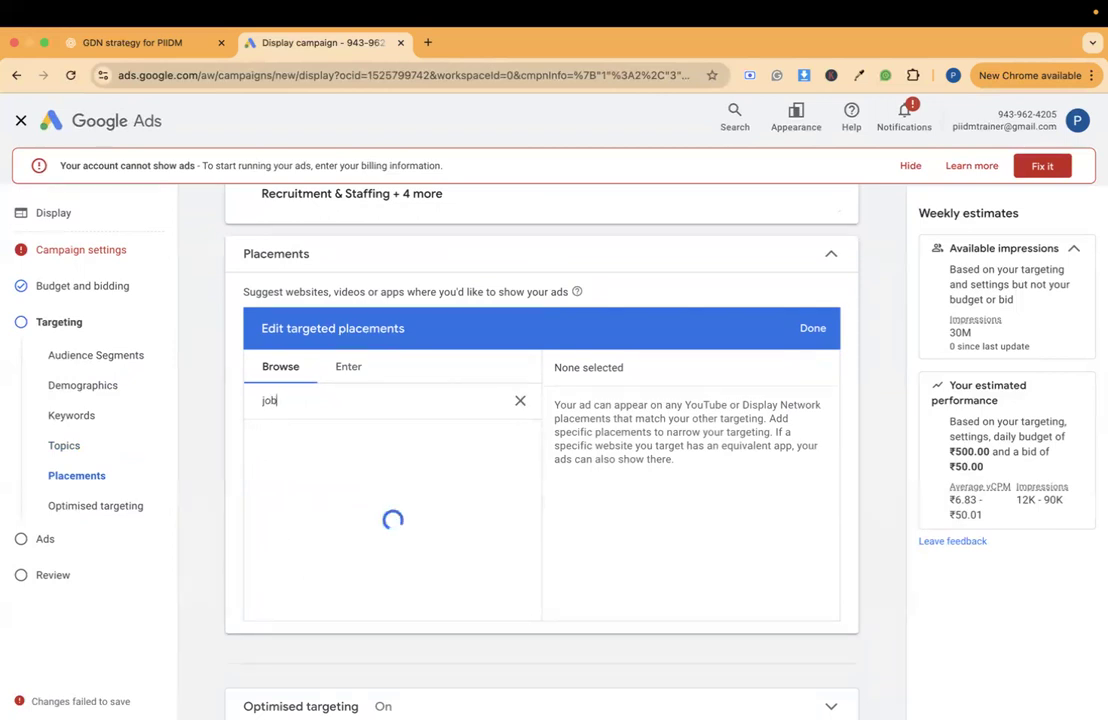
click(368, 444)
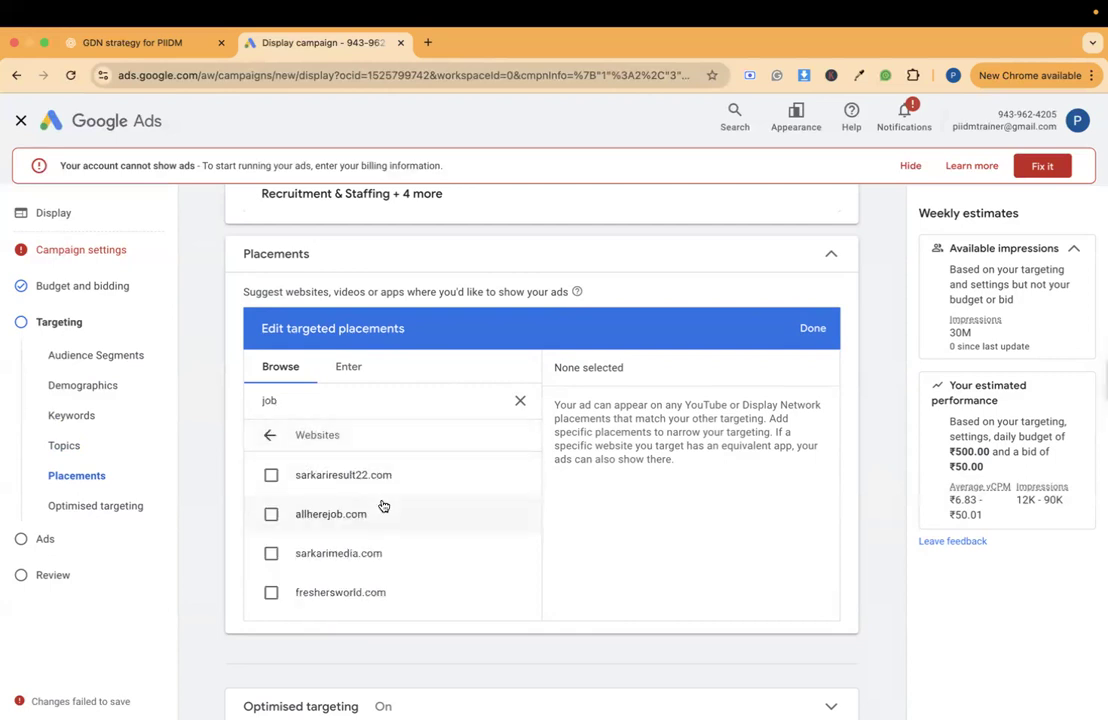
scroll(388, 531, down, 1)
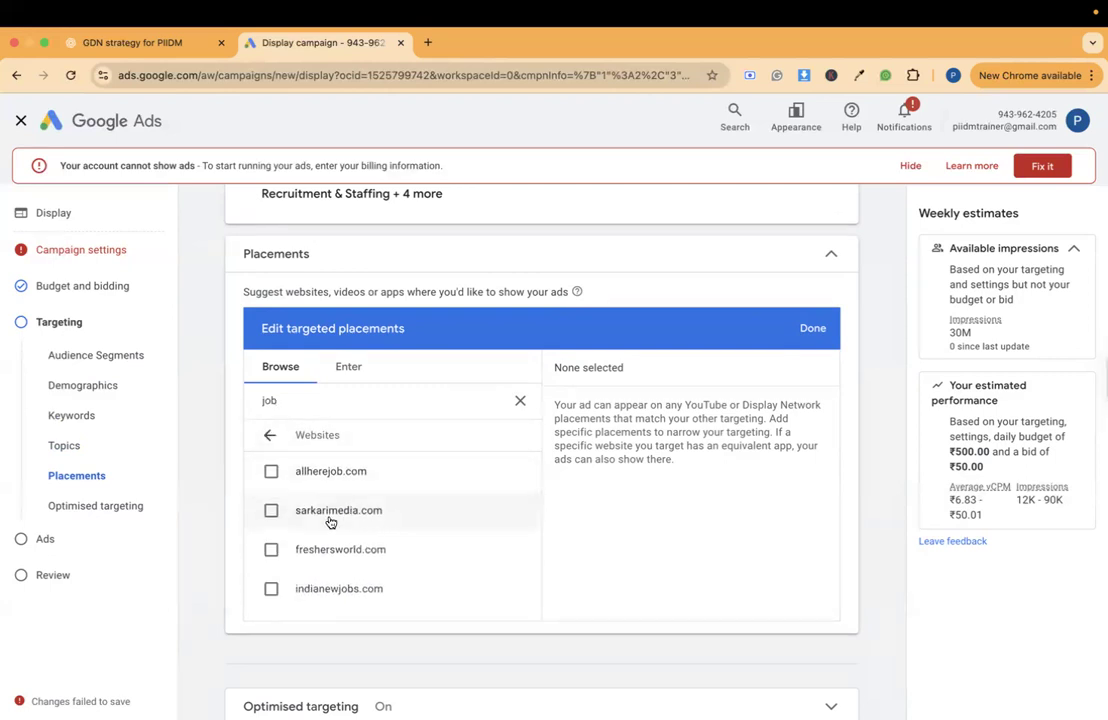
scroll(356, 518, down, 1)
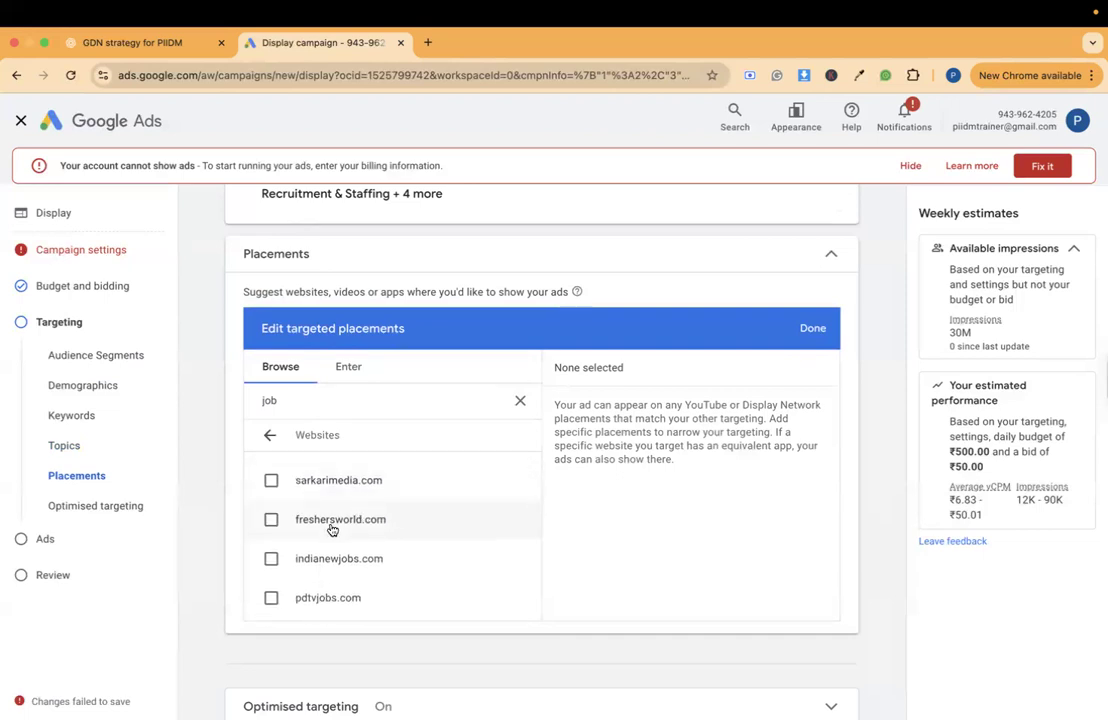
click(335, 529)
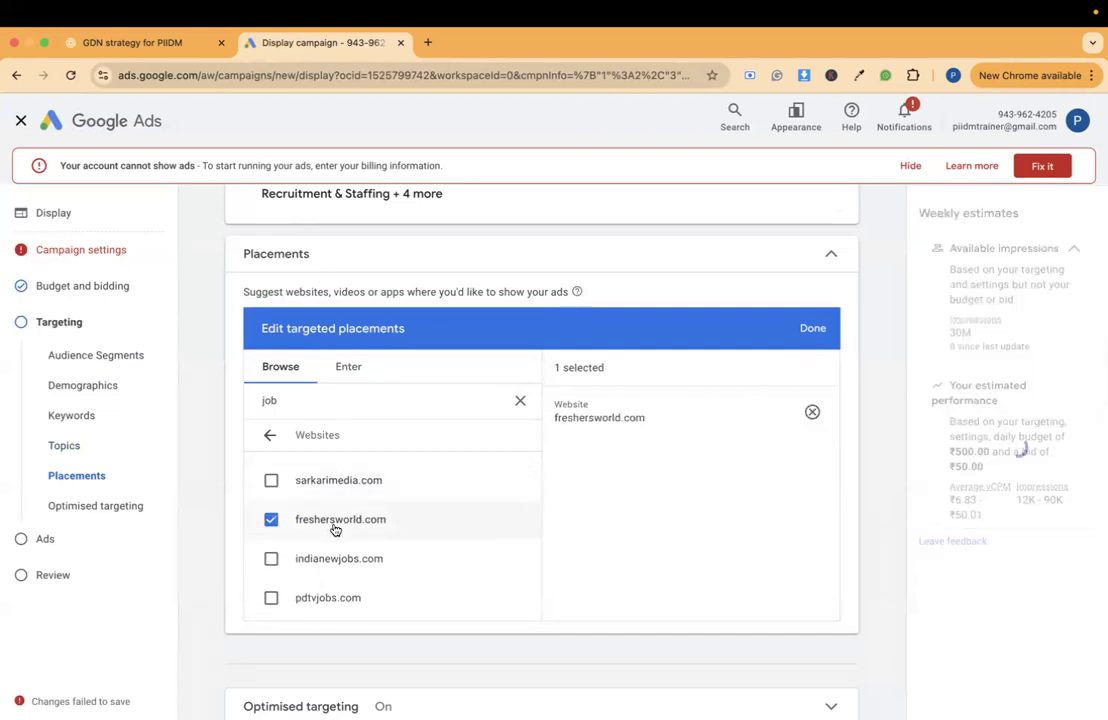
scroll(334, 529, down, 1)
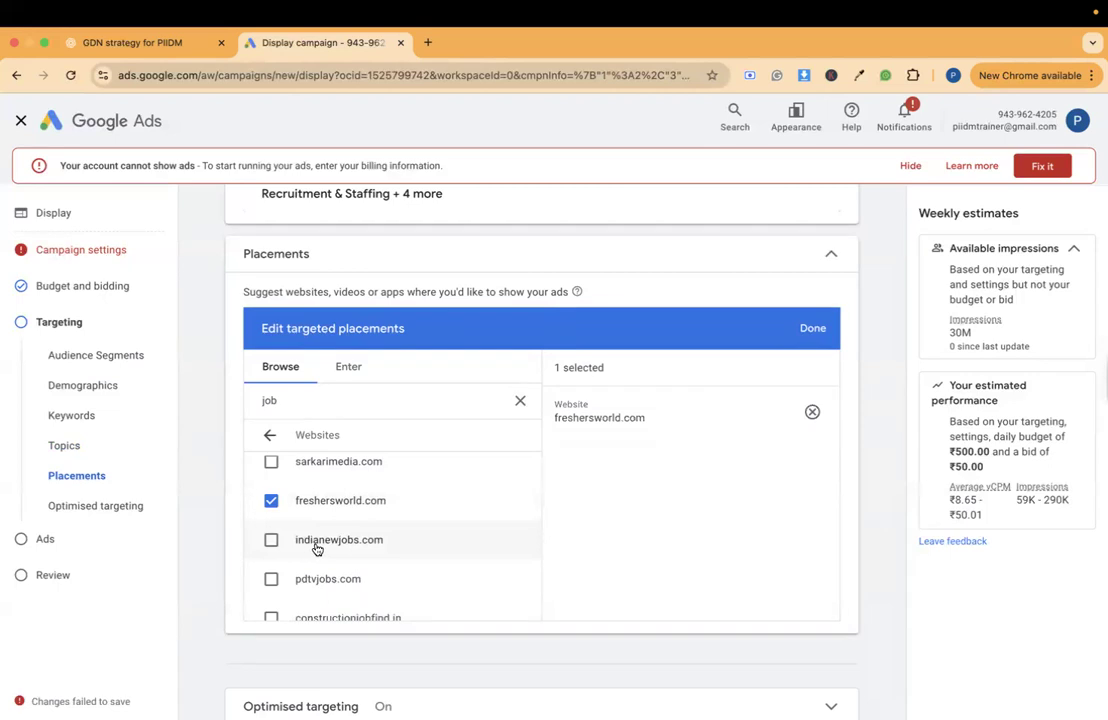
click(320, 544)
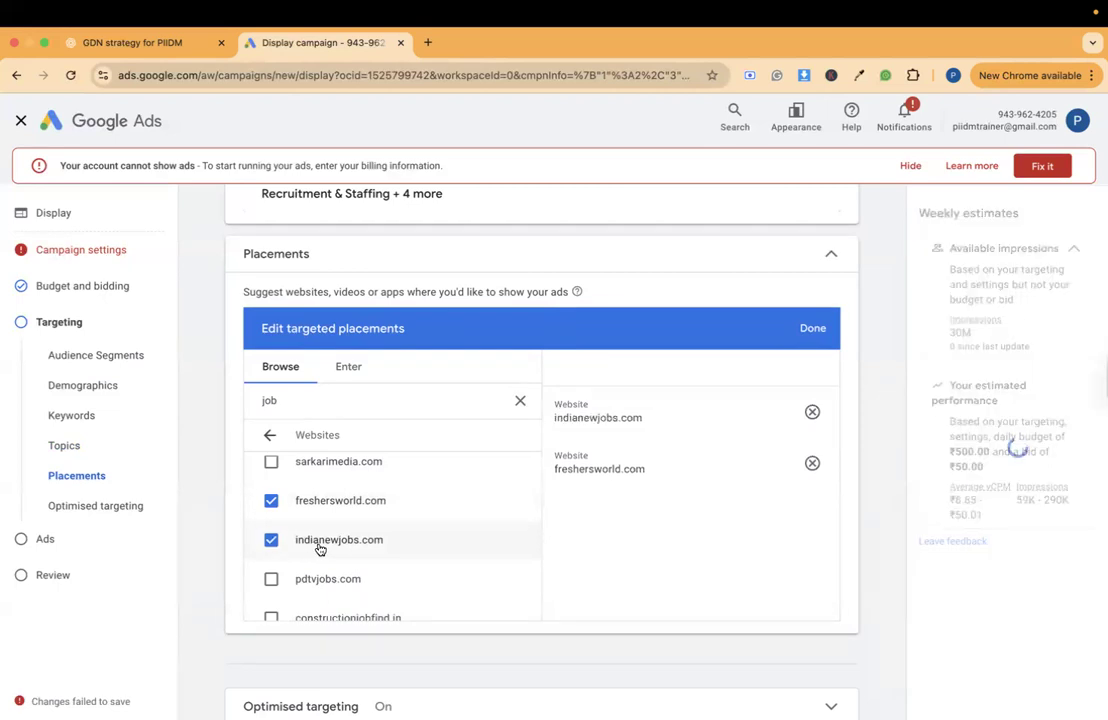
- Look through the remaining job-related websites offered as placements, down to the end of the loaded list
scroll(320, 549, down, 1)
scroll(320, 549, down, 3)
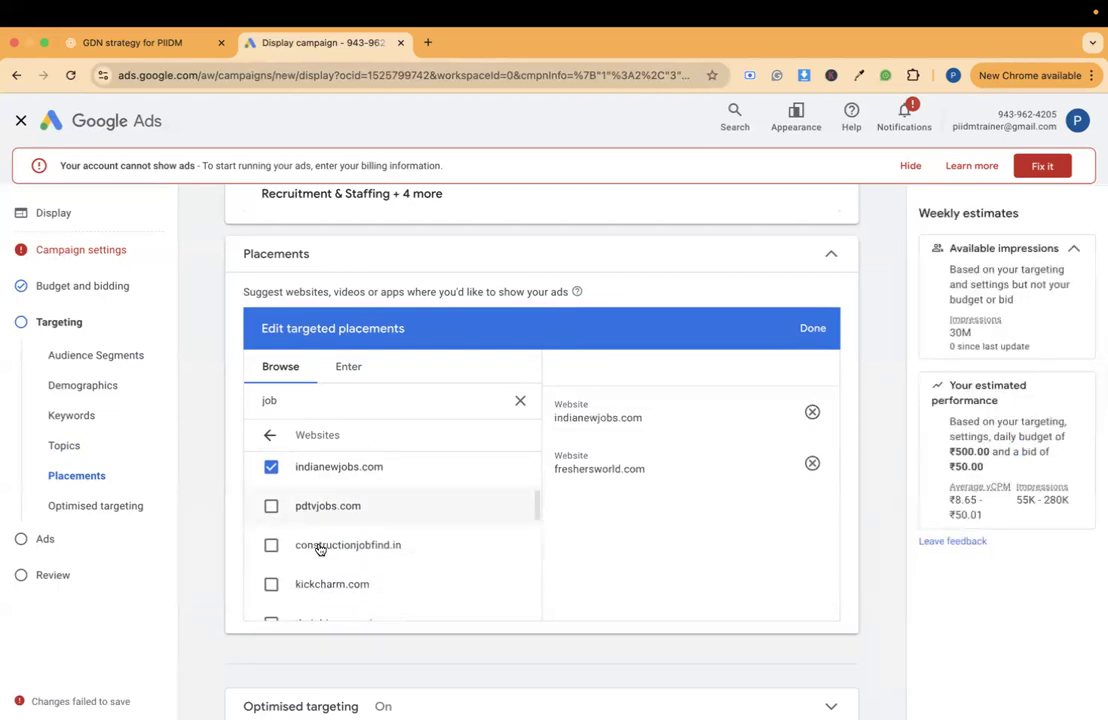
scroll(320, 549, down, 3)
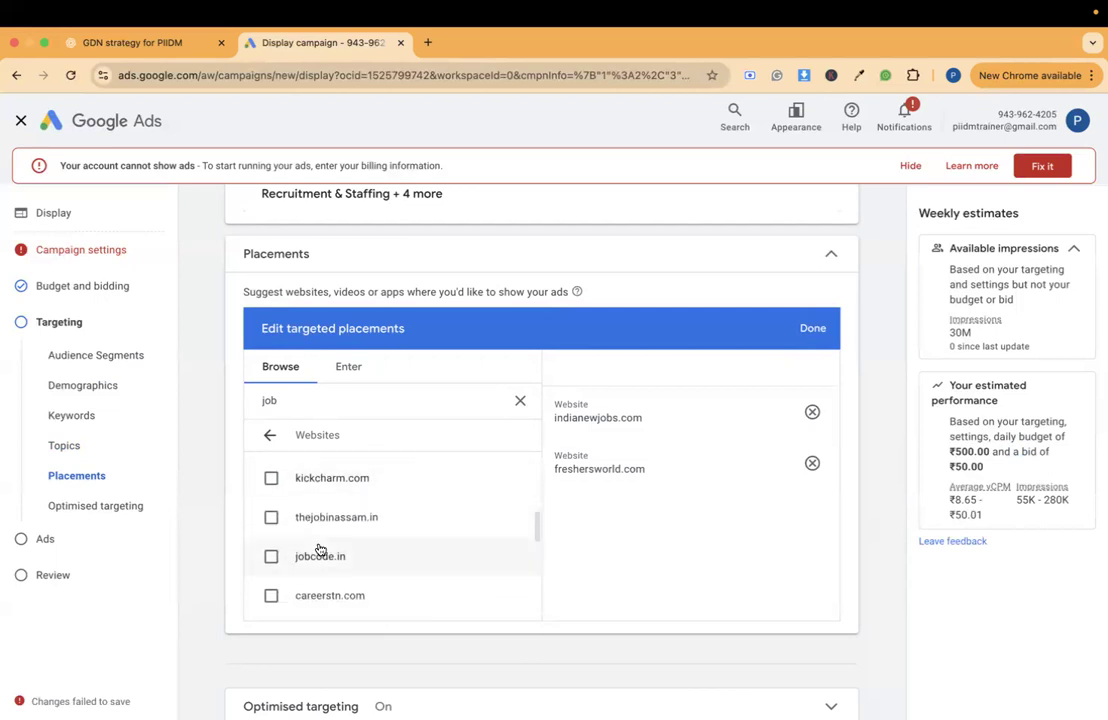
scroll(320, 549, down, 3)
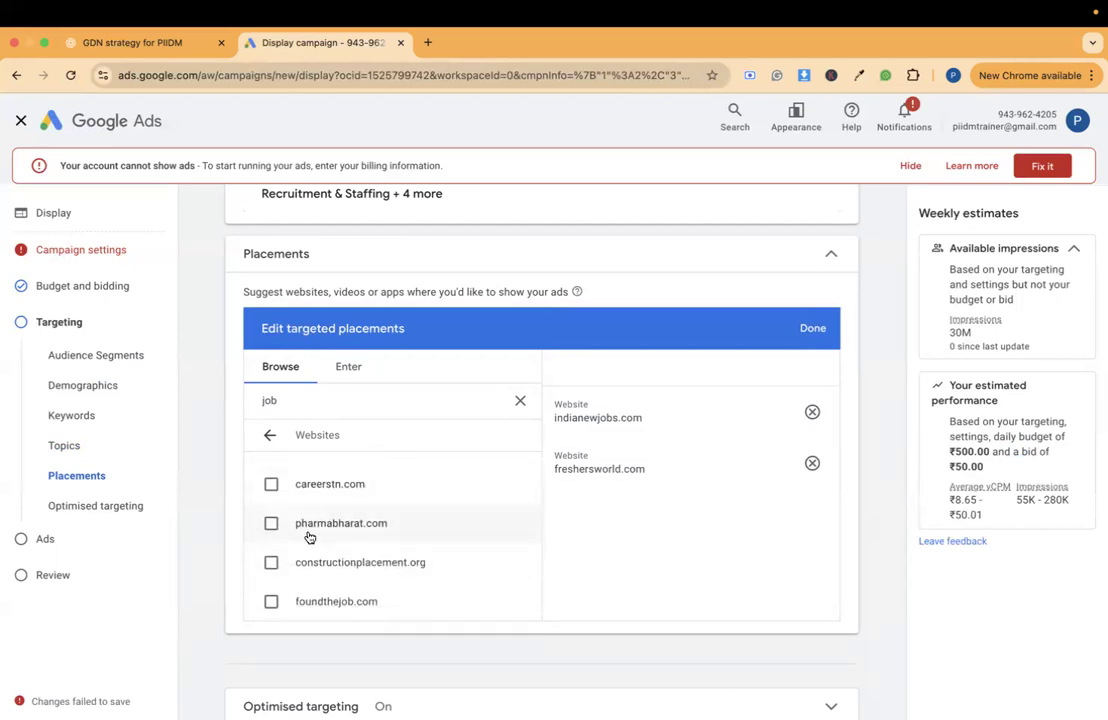
scroll(321, 519, up, 2)
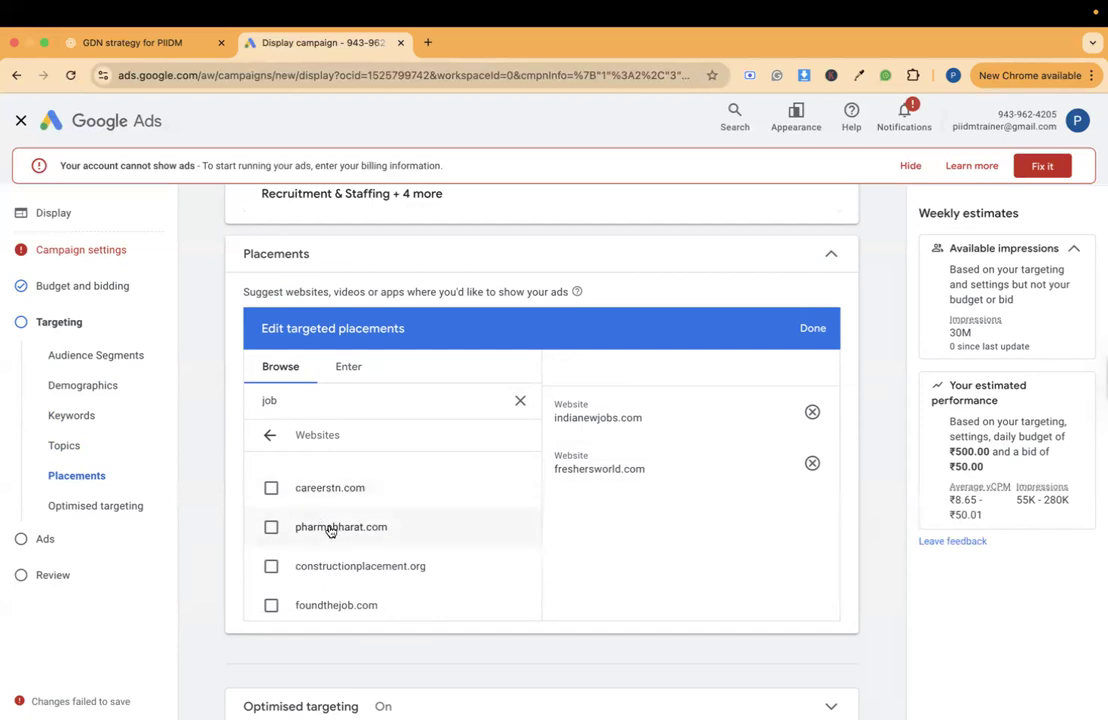
scroll(329, 535, down, 3)
scroll(331, 530, down, 3)
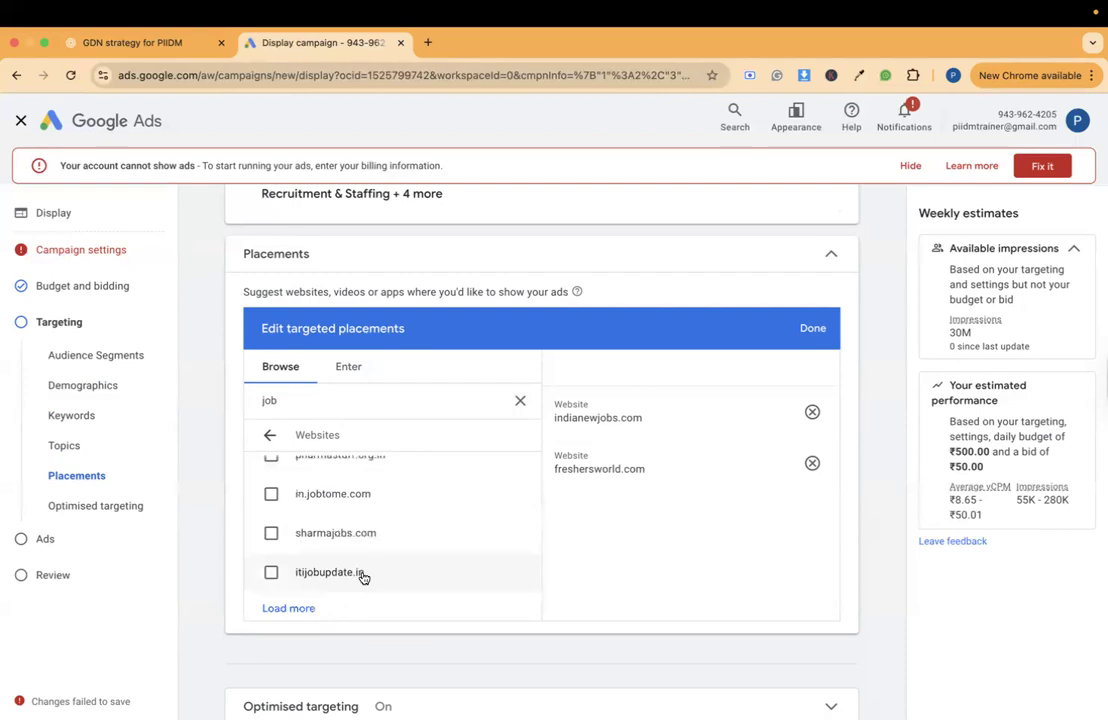
key(ctrl+Right)
key(ctrl+Left)
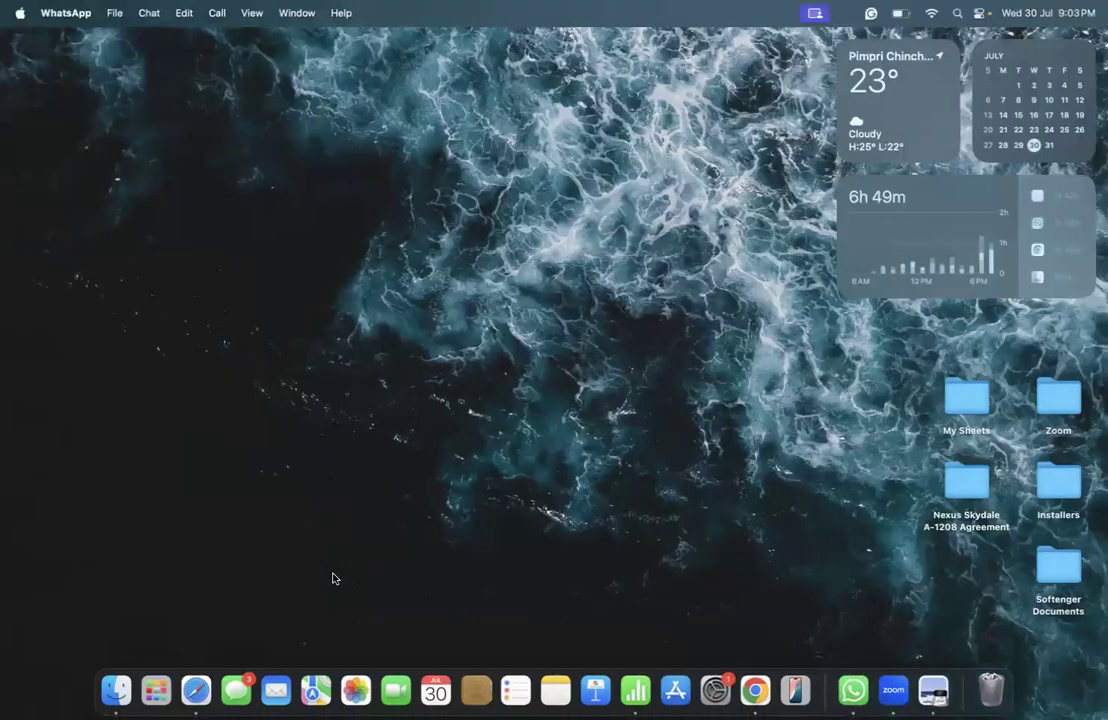
key(ctrl+Right)
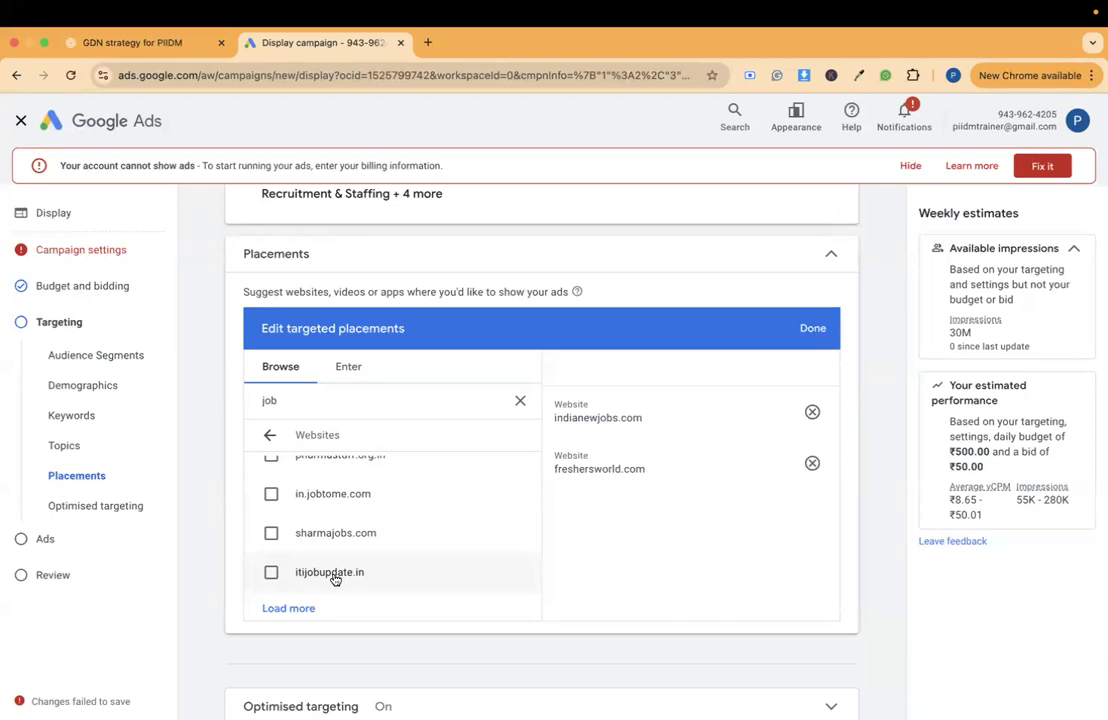
- Copy TimesJobs.com from the Career & Job Portals list in the ChatGPT conversation and search the Google Ads placements for it
scroll(546, 492, up, 1)
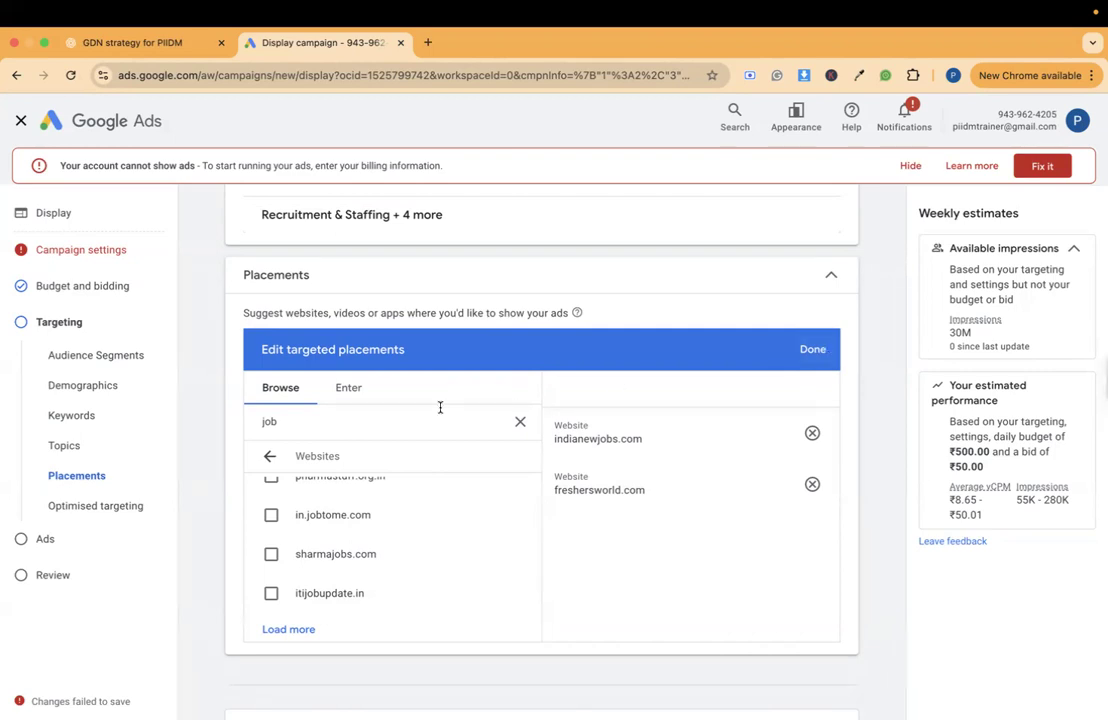
click(130, 42)
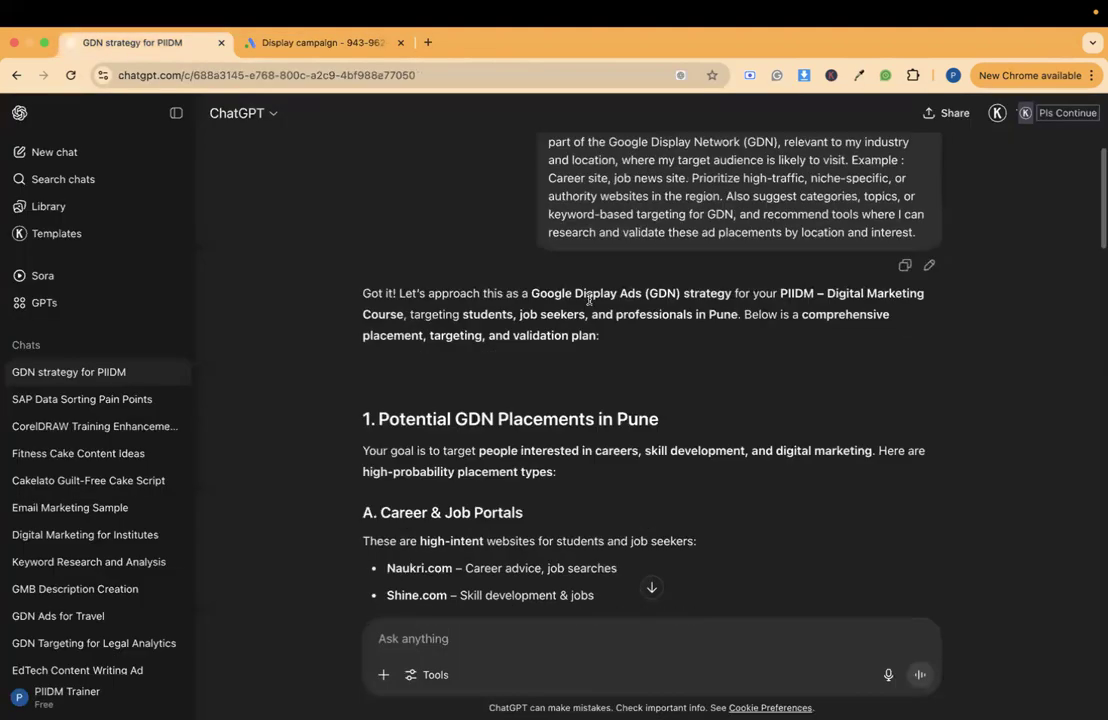
scroll(589, 299, down, 5)
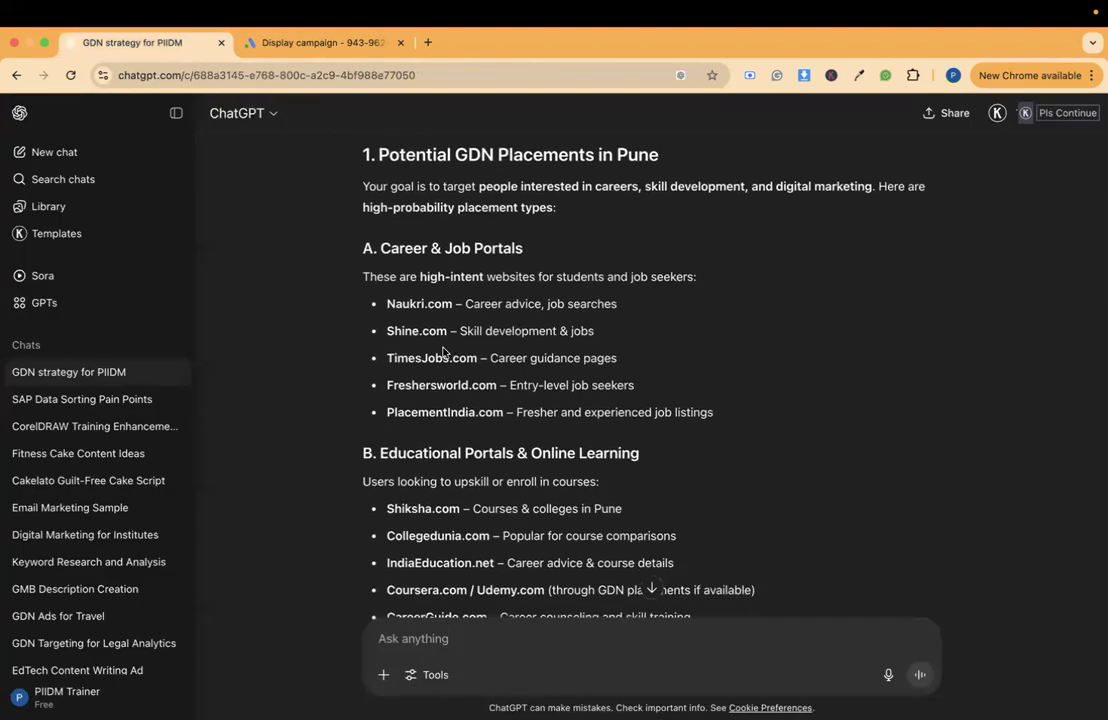
drag(388, 357, 476, 355)
key(super+c)
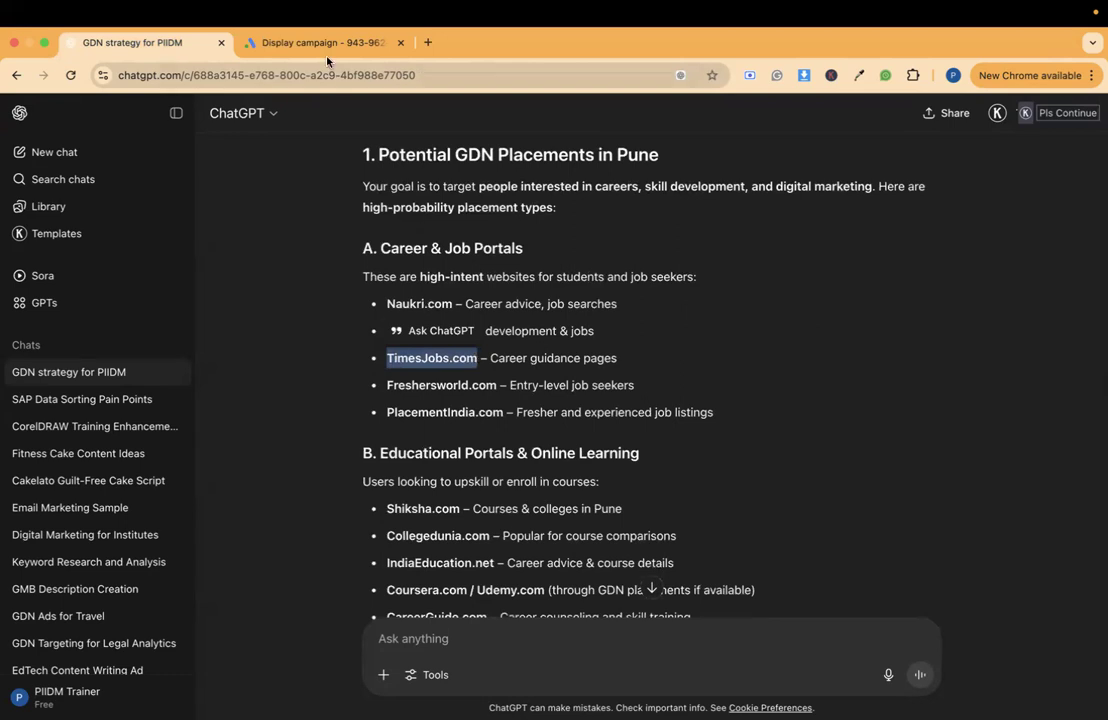
click(282, 45)
key(super+a)
key(super+v)
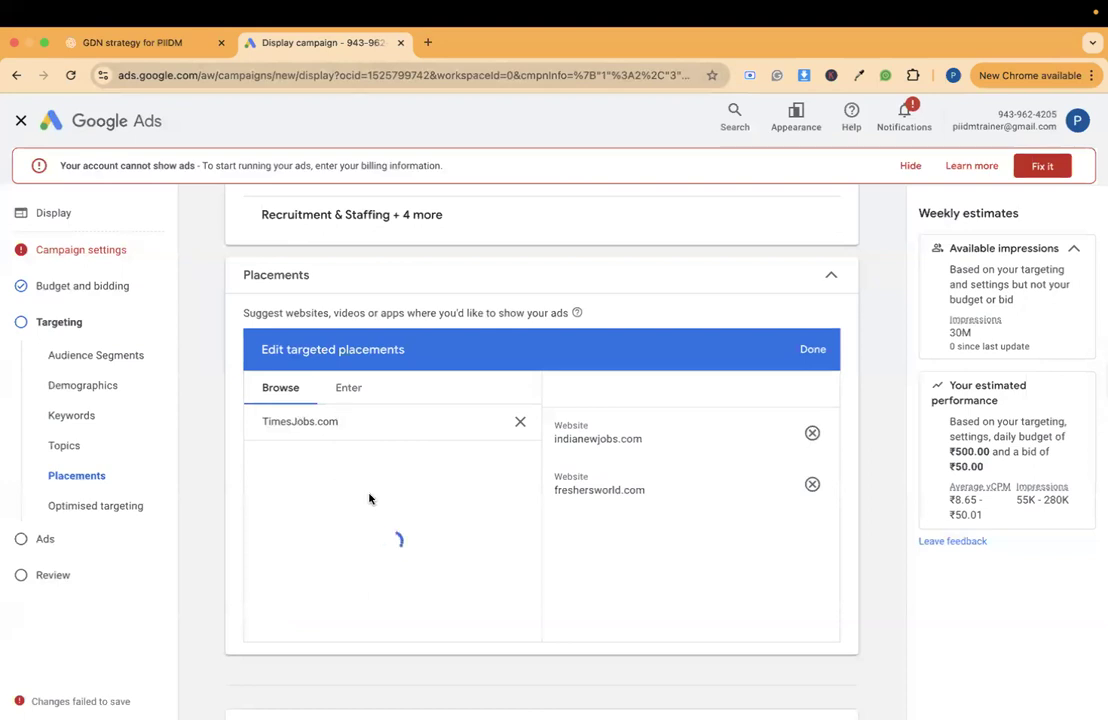
- Switch the placements to manual URL entry, then open TimesJobs.com in a new browser tab and look over its home page
click(352, 395)
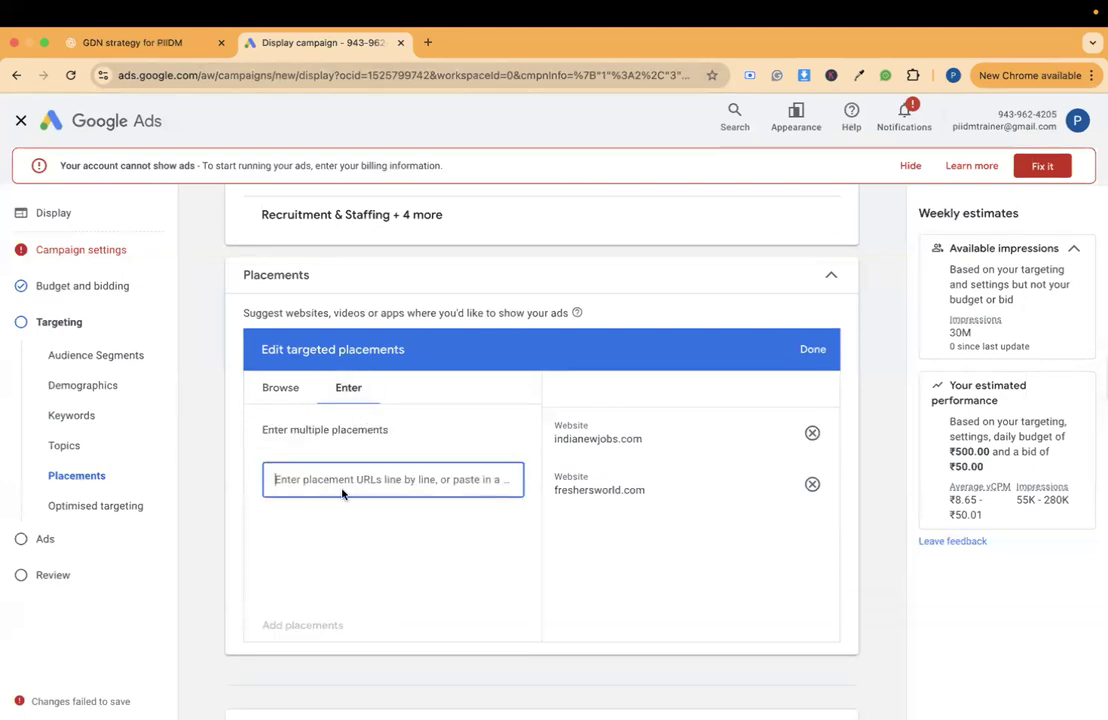
click(428, 42)
text(timesjobs.com)
key(Return)
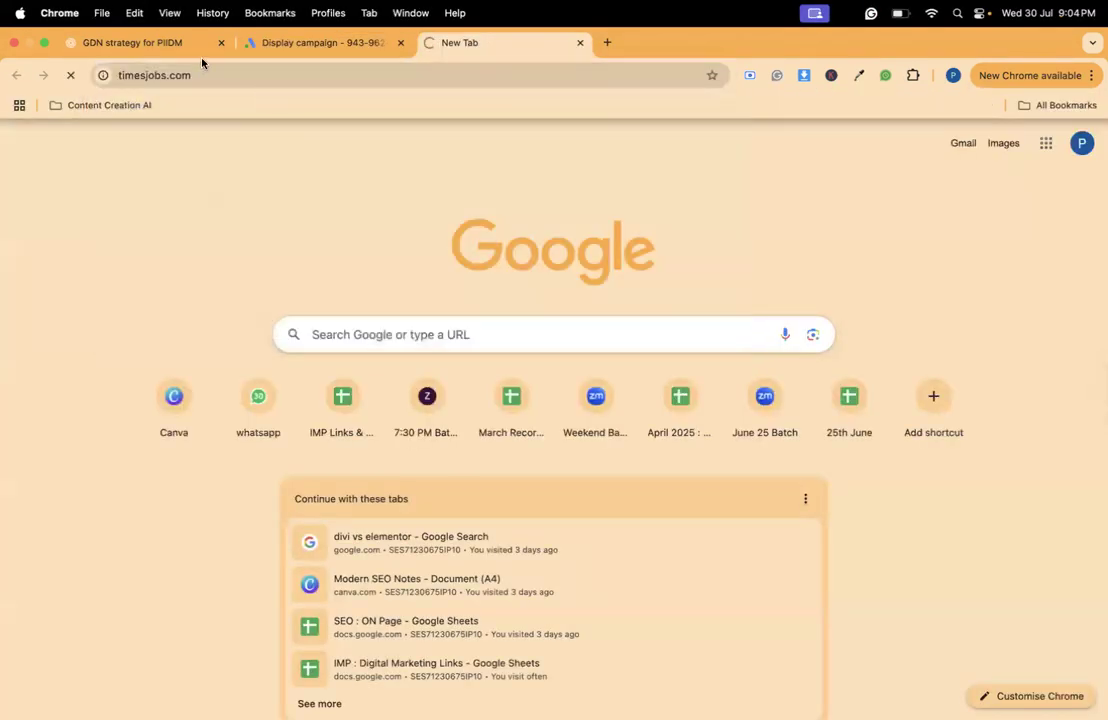
double_click(192, 77)
click(192, 75)
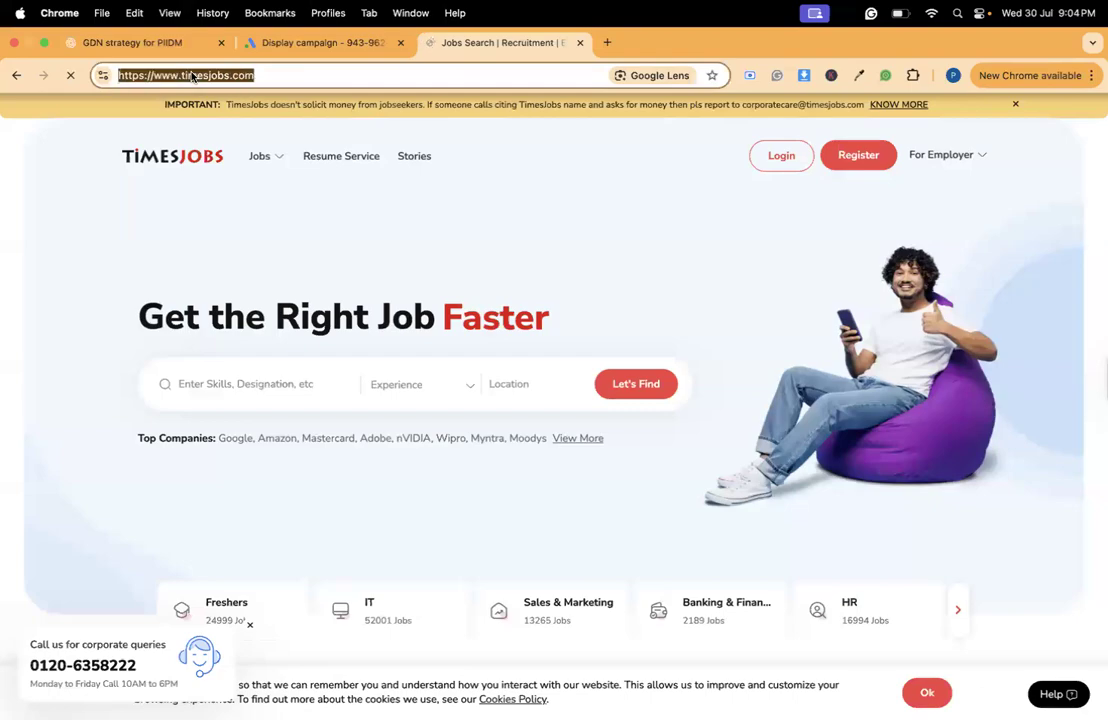
scroll(430, 146, down, 10)
scroll(431, 148, down, 10)
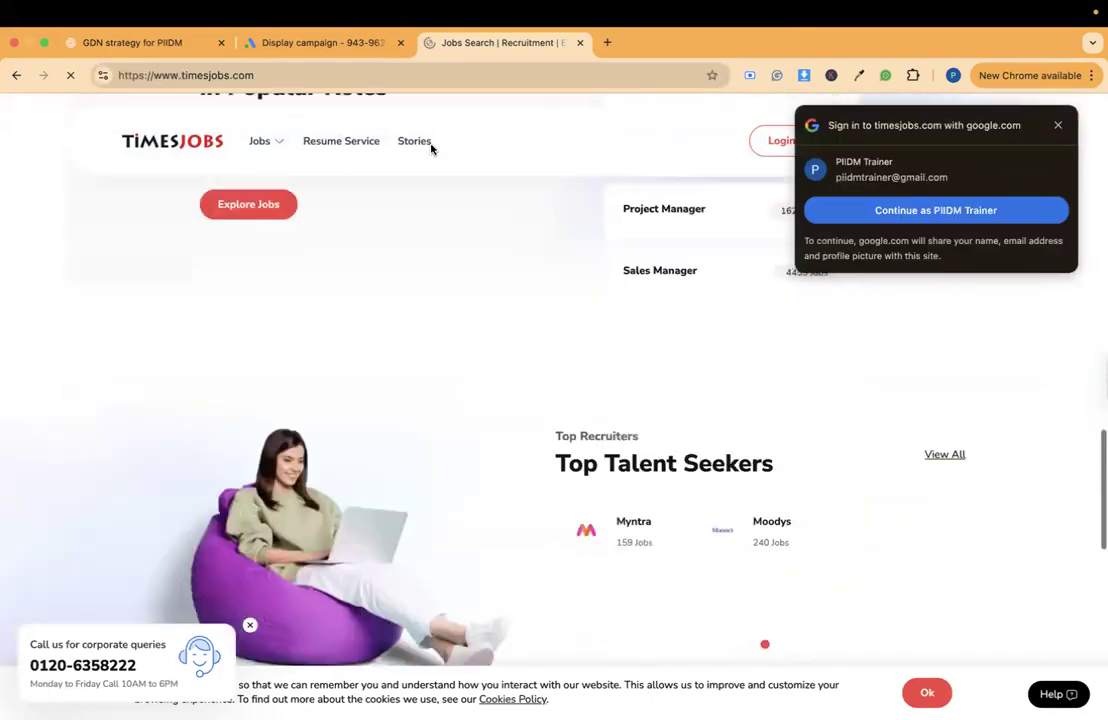
scroll(431, 148, up, 10)
scroll(431, 148, up, 10)
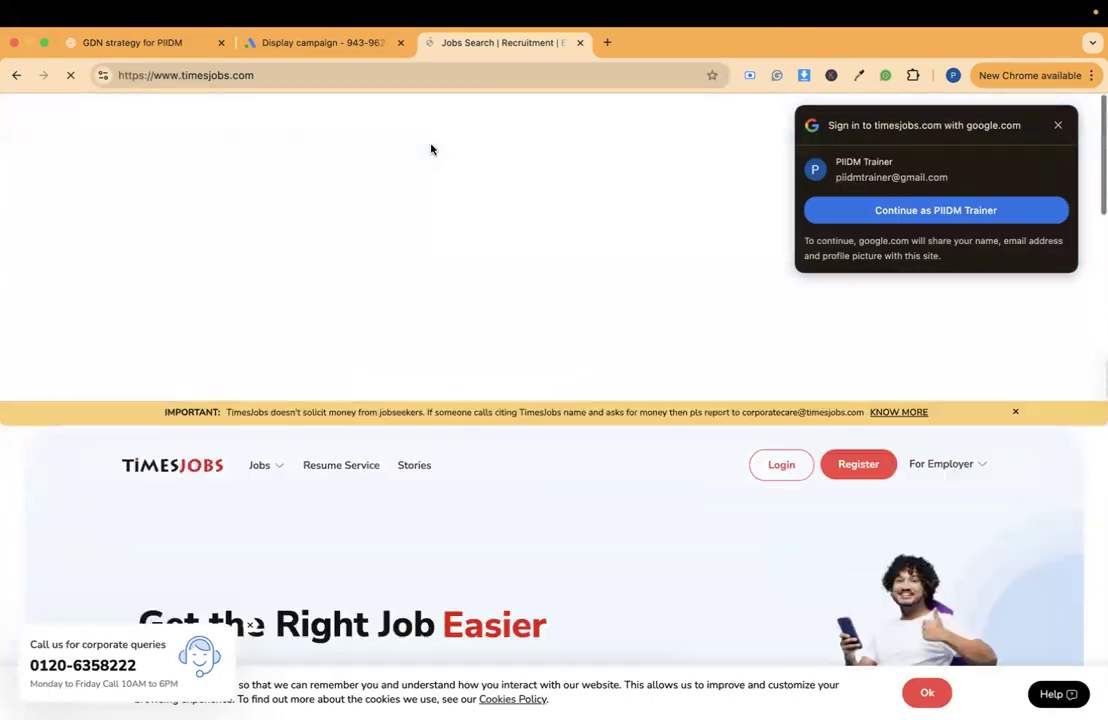
click(283, 75)
triple_click(283, 75)
key(ctrl+c)
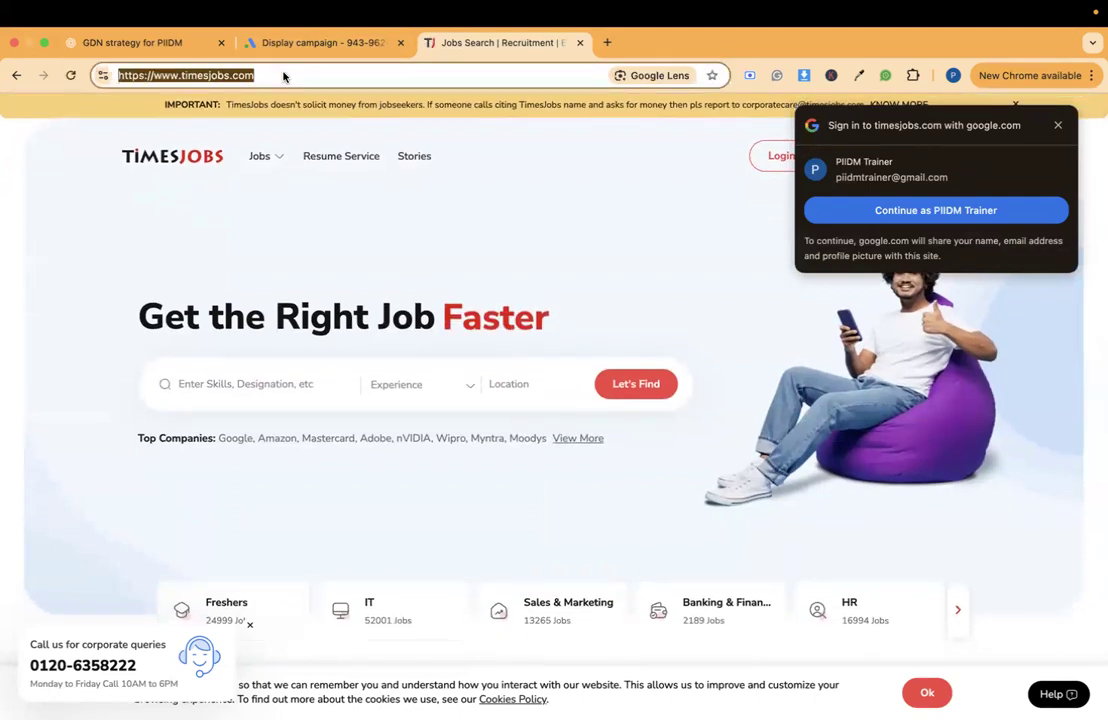
click(300, 43)
key(ctrl+v)
click(302, 625)
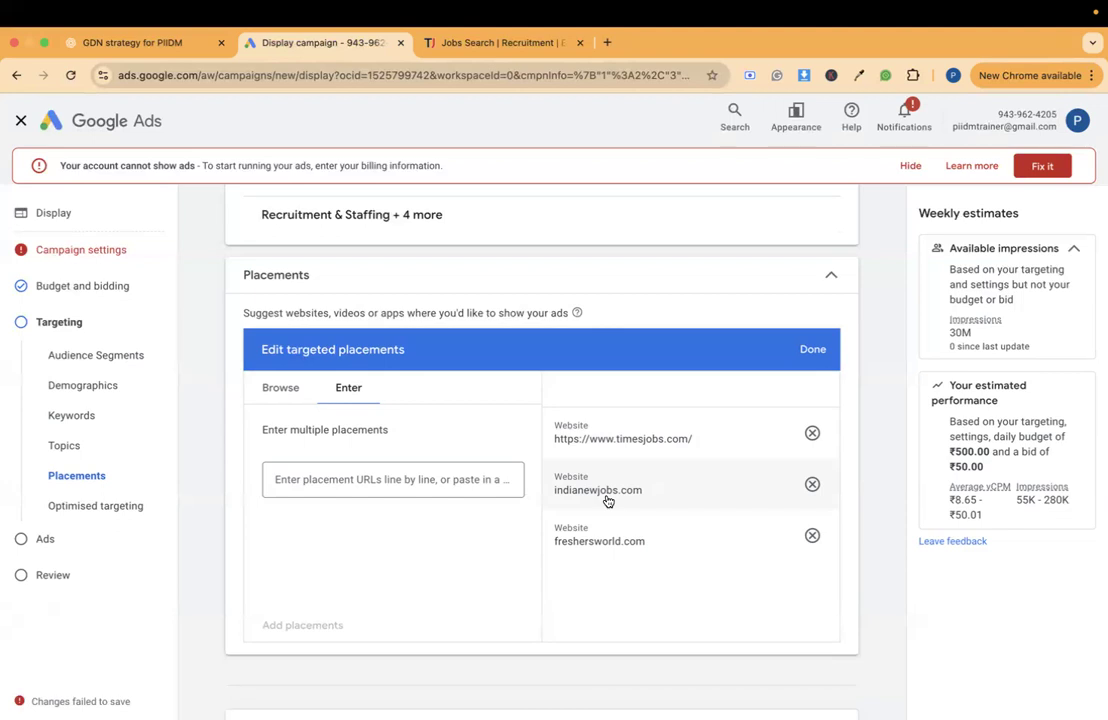
click(830, 272)
- Review the campaign's audience segments, demographics, keywords, topics and placements on the Targeting page
scroll(817, 283, up, 7)
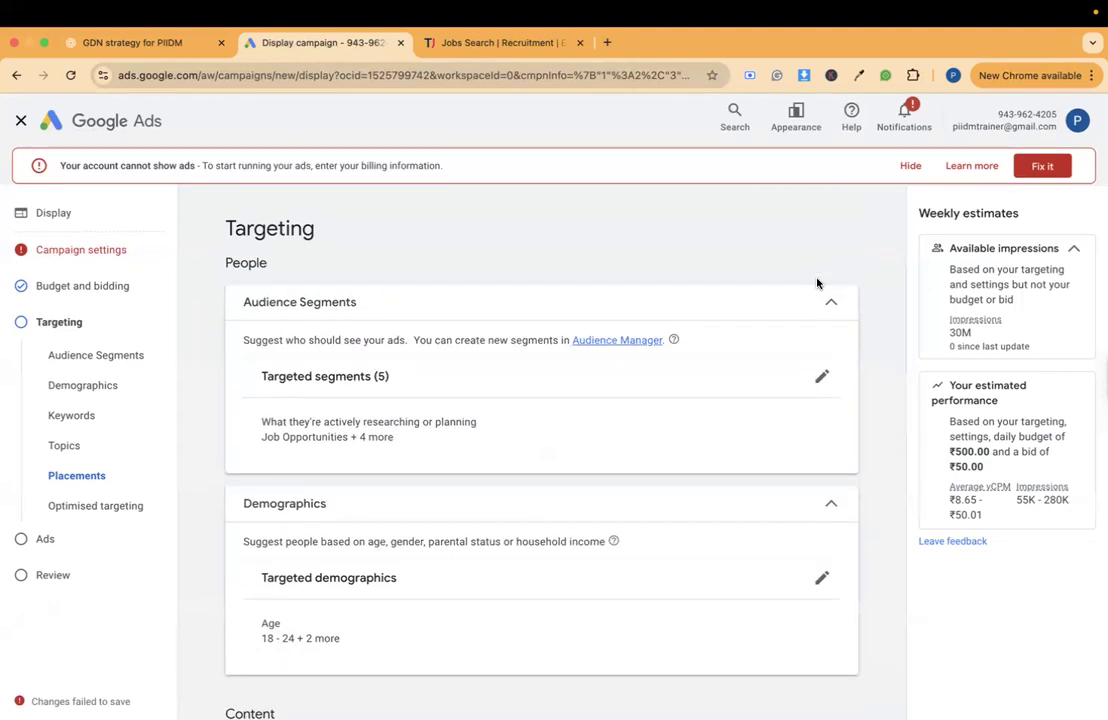
scroll(817, 283, down, 5)
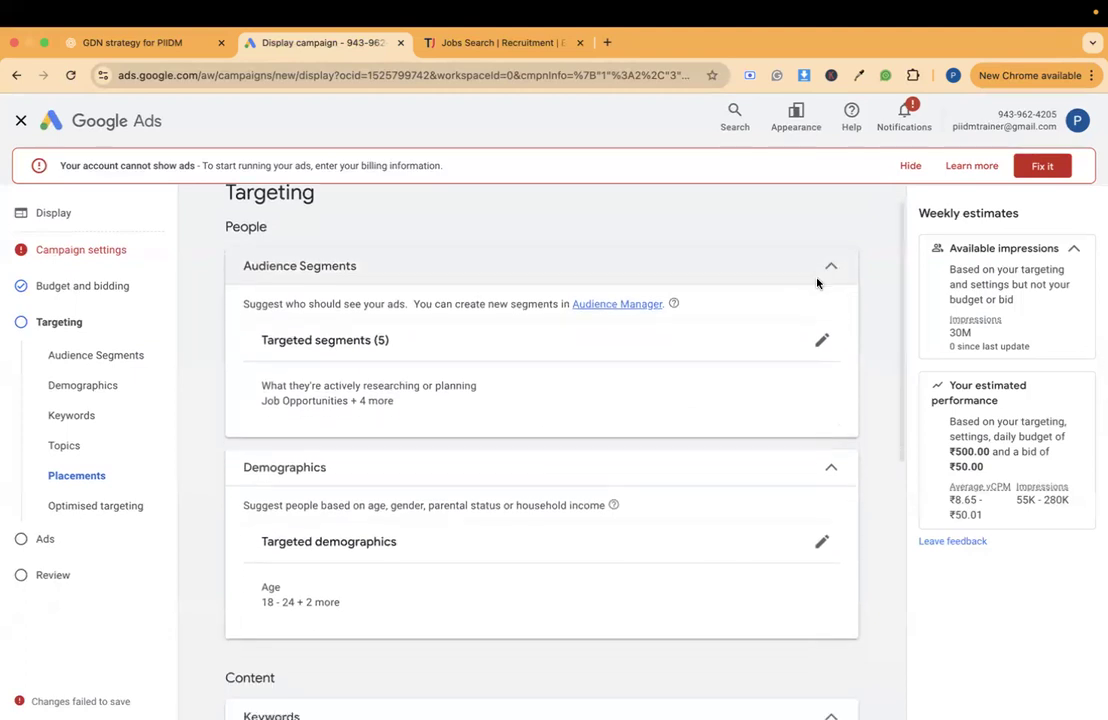
scroll(817, 283, down, 5)
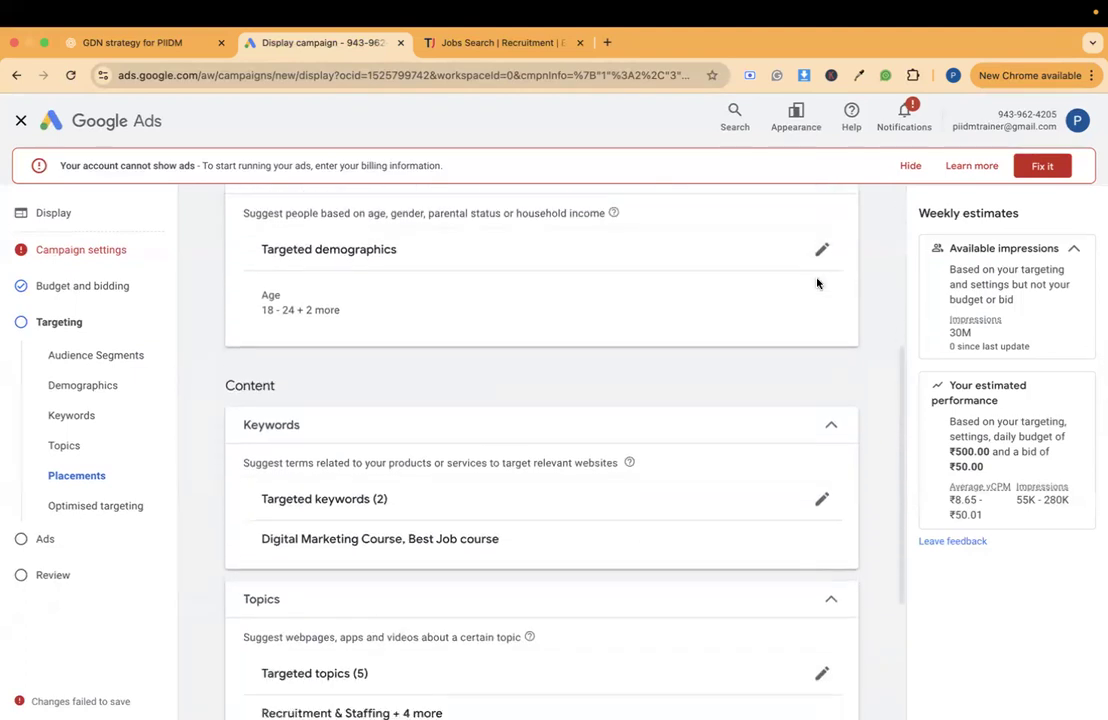
scroll(817, 283, down, 1)
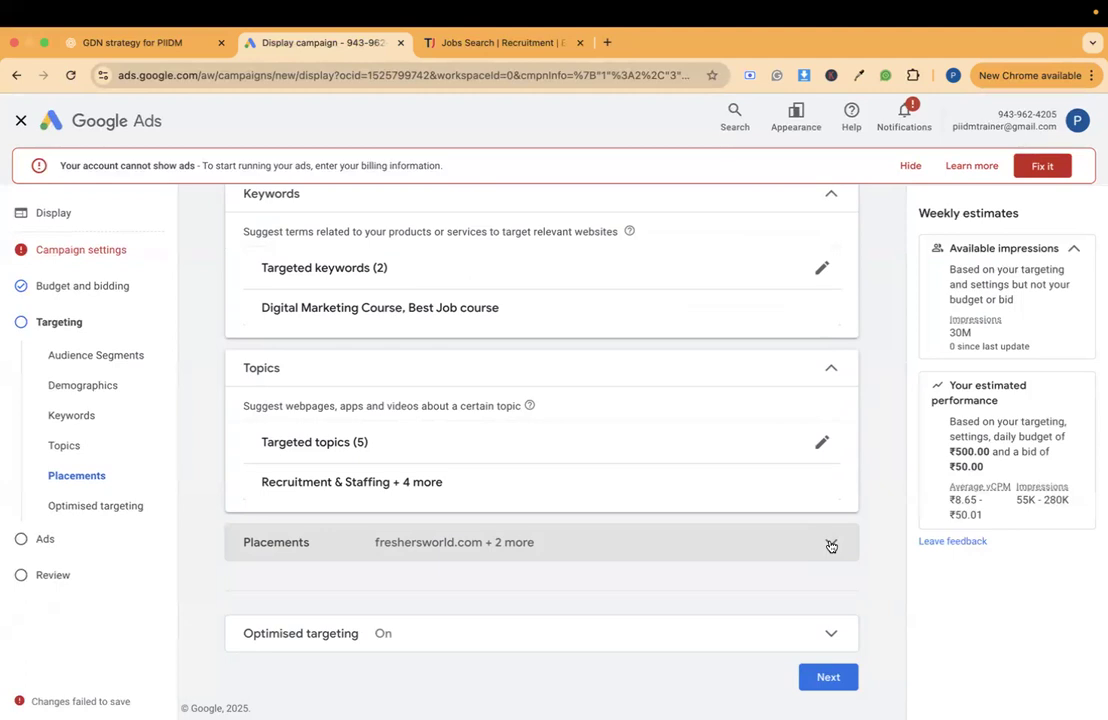
scroll(830, 545, up, 1)
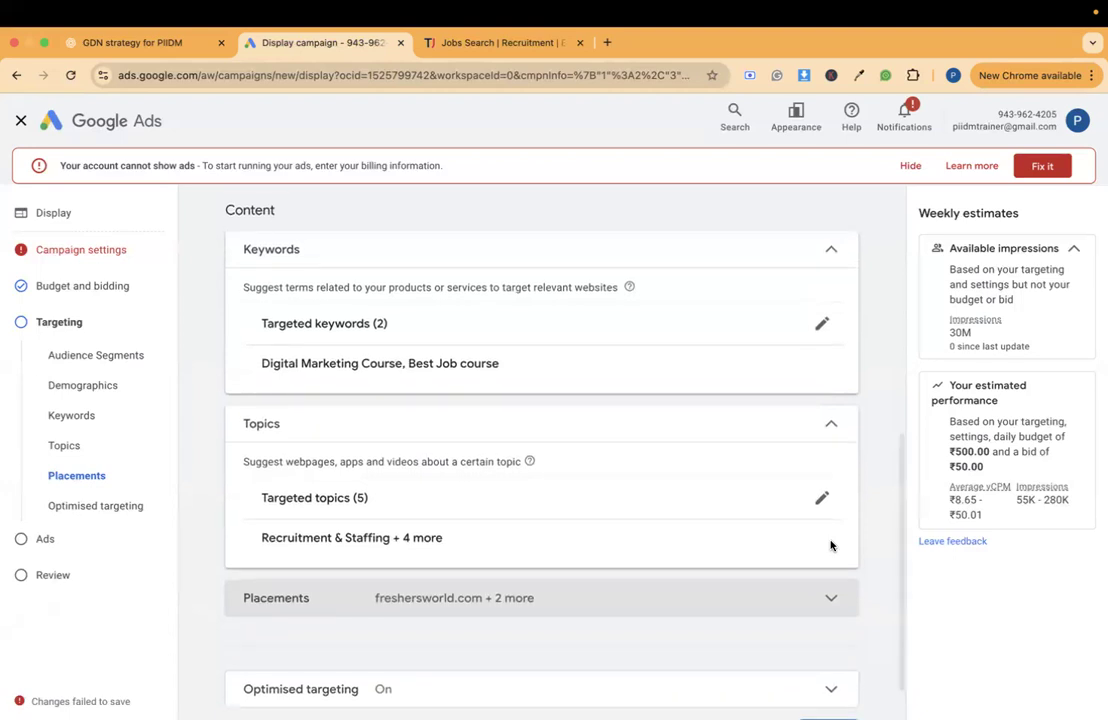
scroll(830, 545, up, 5)
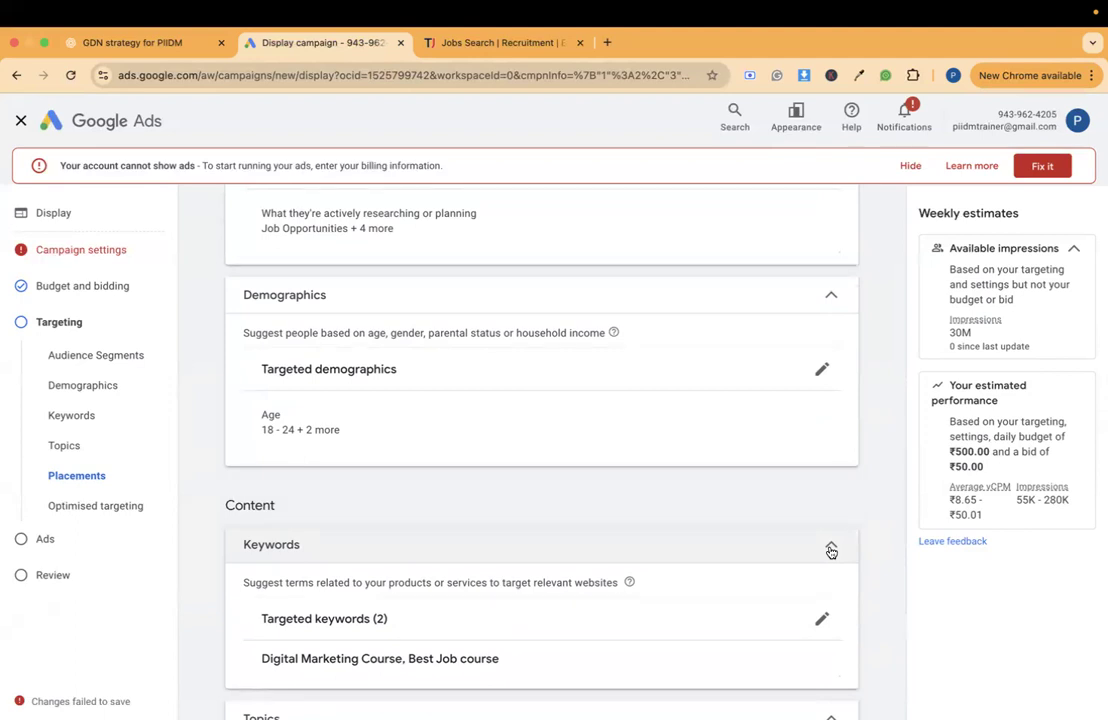
scroll(829, 552, down, 5)
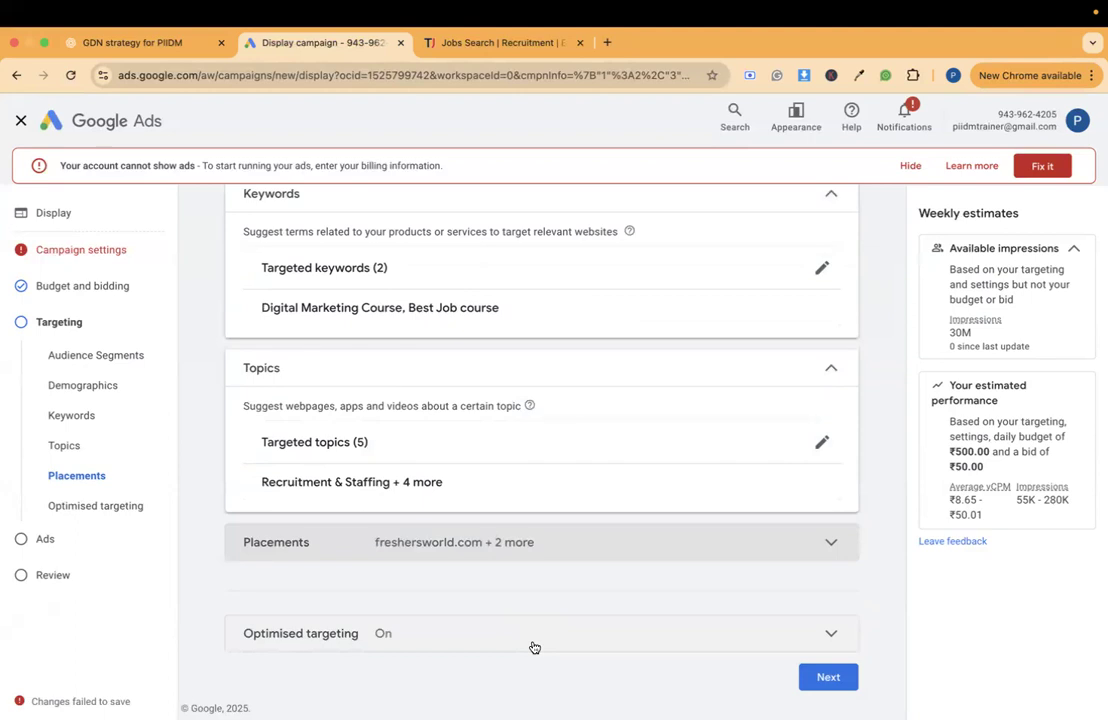
- Continue to the Ads stage and look over the responsive display ad's final URL, business name and image requirements
click(828, 680)
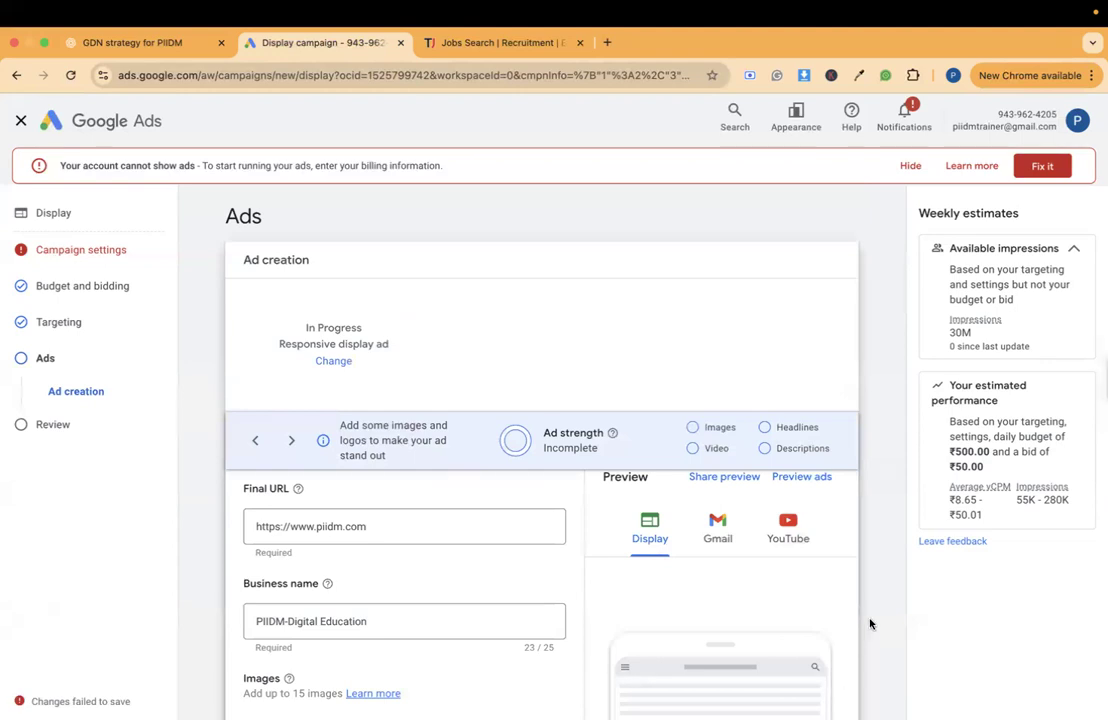
scroll(870, 624, down, 5)
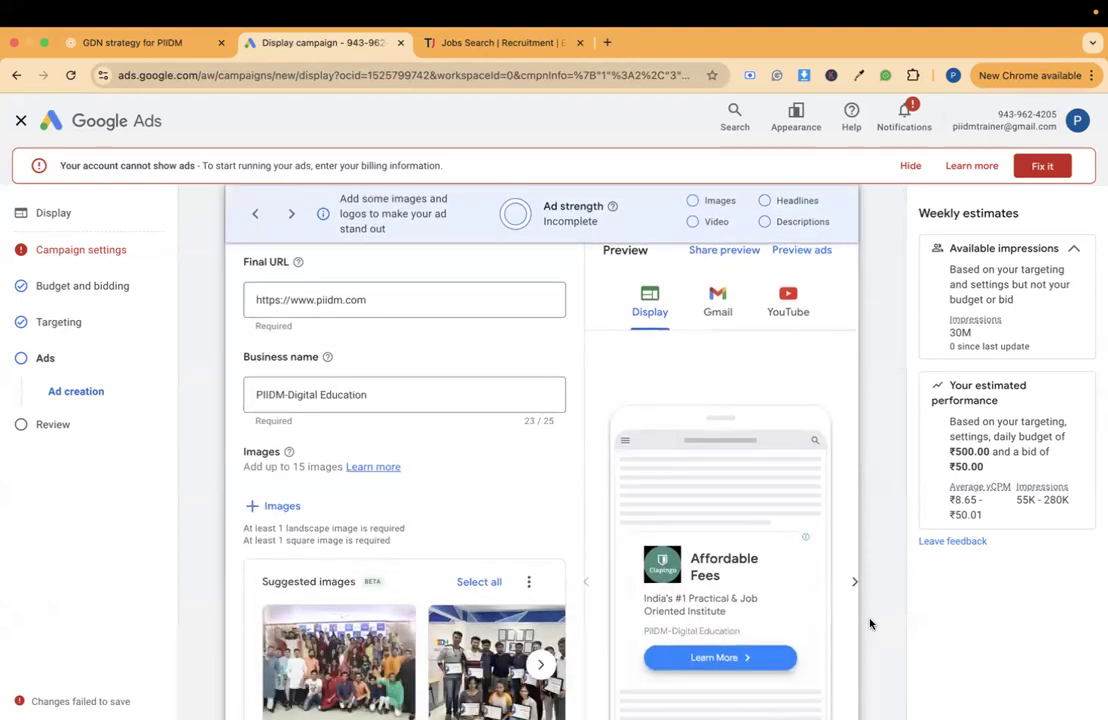
scroll(870, 624, down, 1)
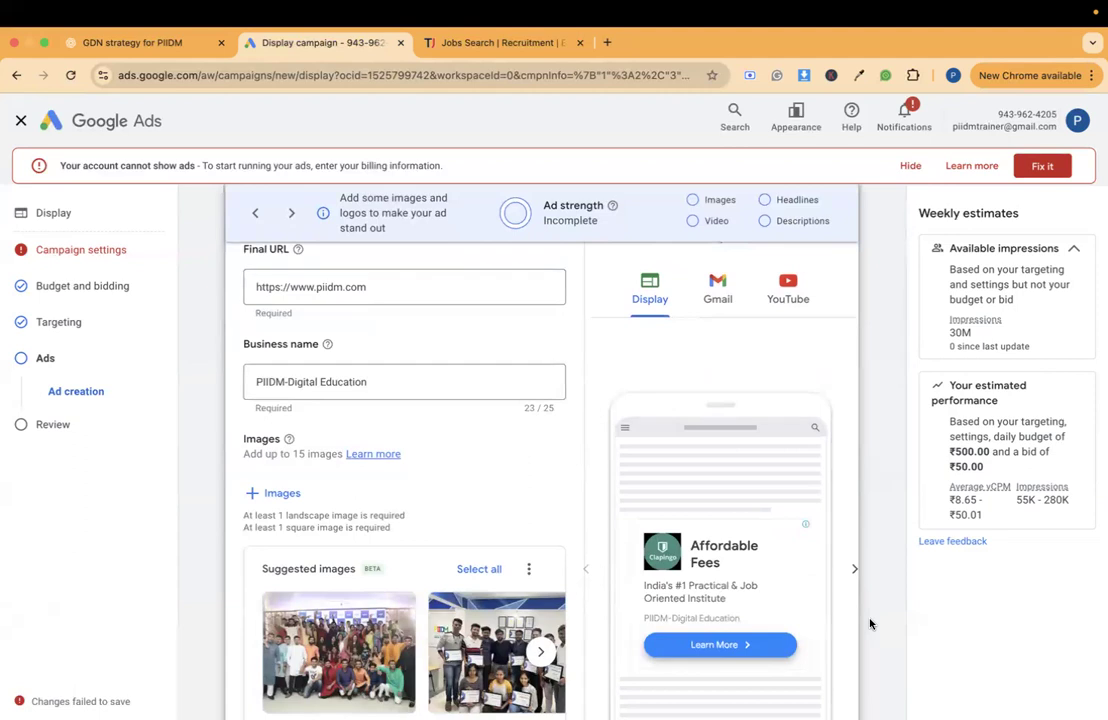
scroll(870, 624, down, 3)
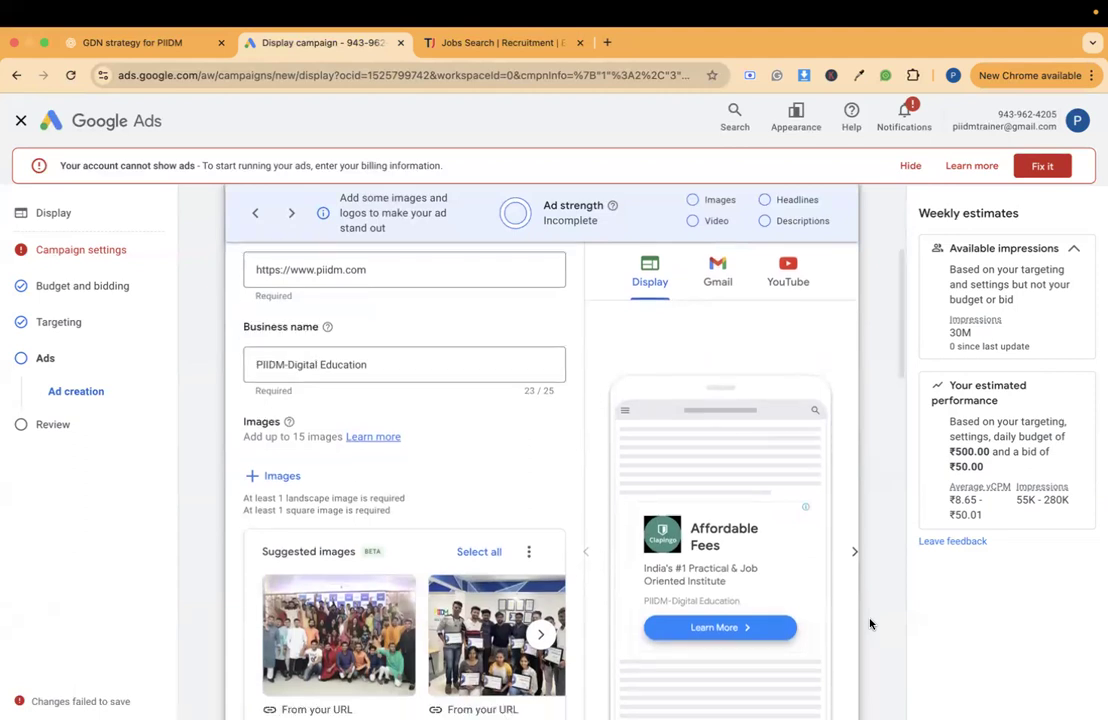
drag(237, 358, 341, 379)
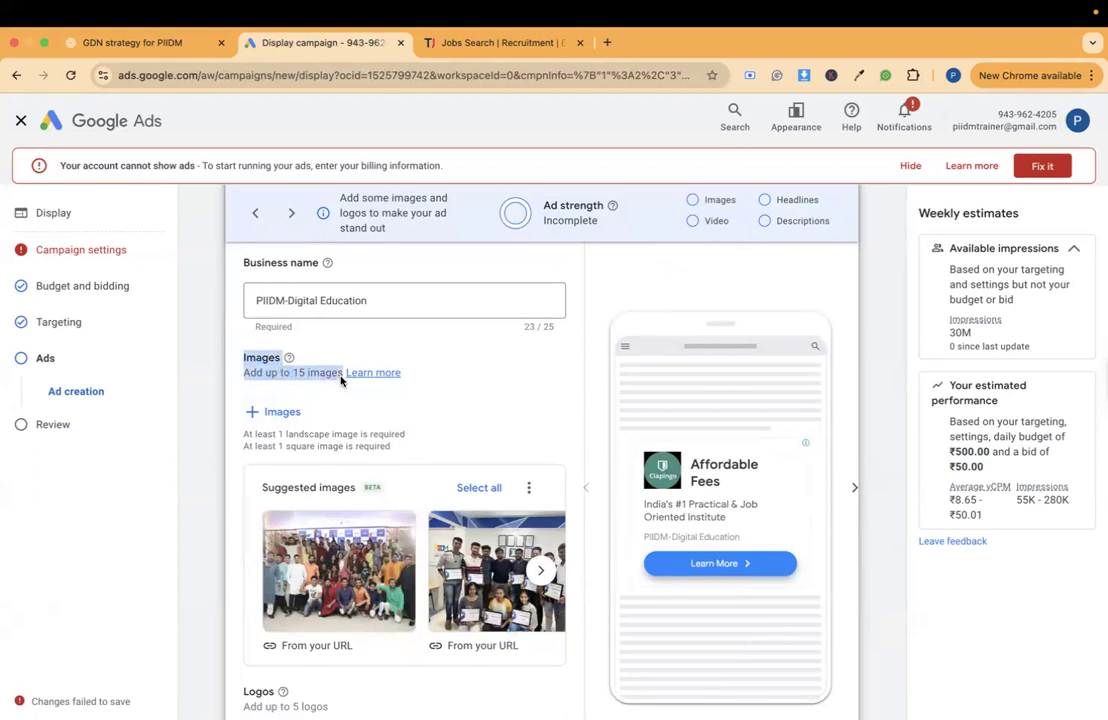
scroll(341, 379, up, 2)
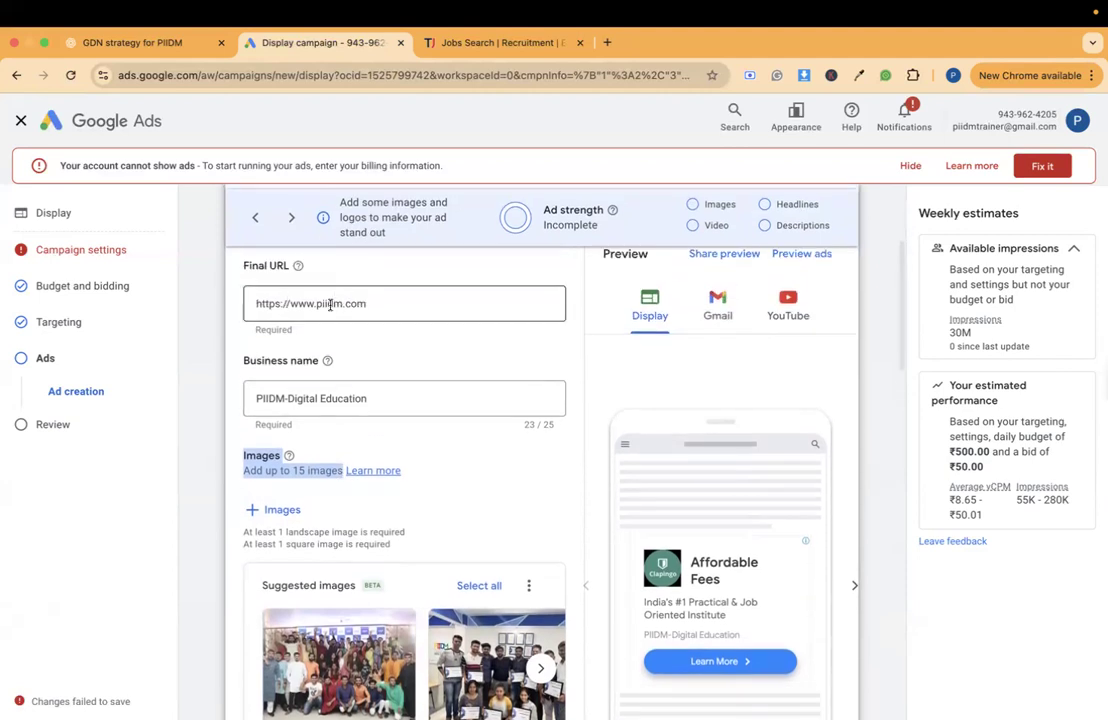
scroll(368, 495, down, 1)
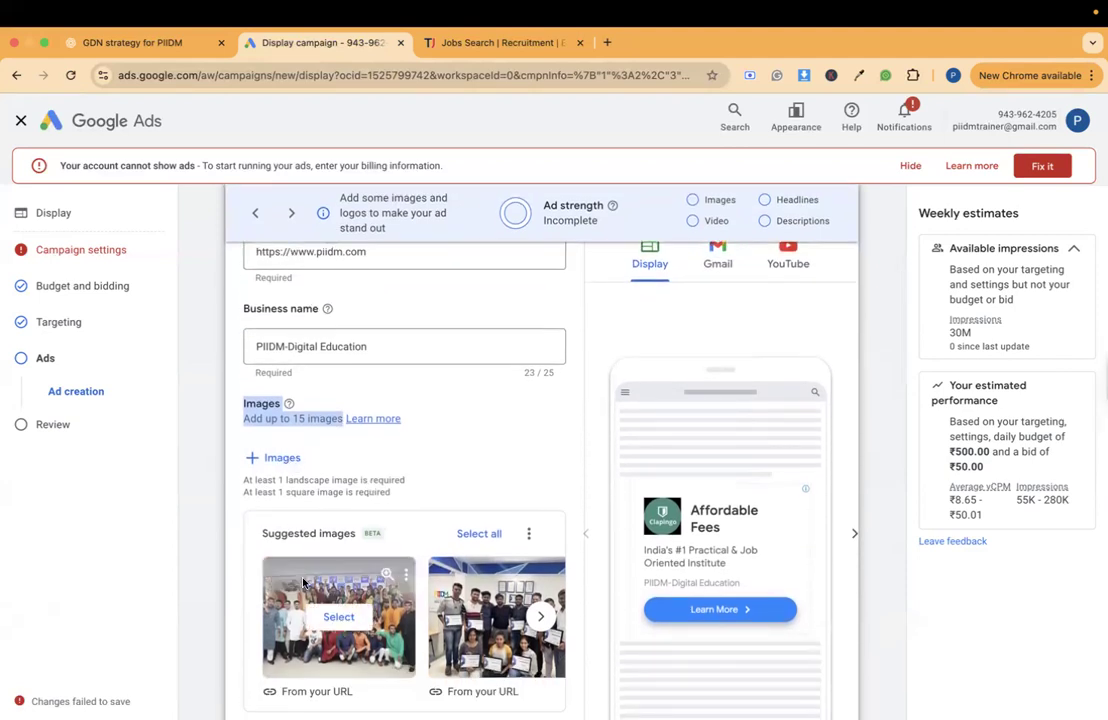
scroll(362, 524, down, 1)
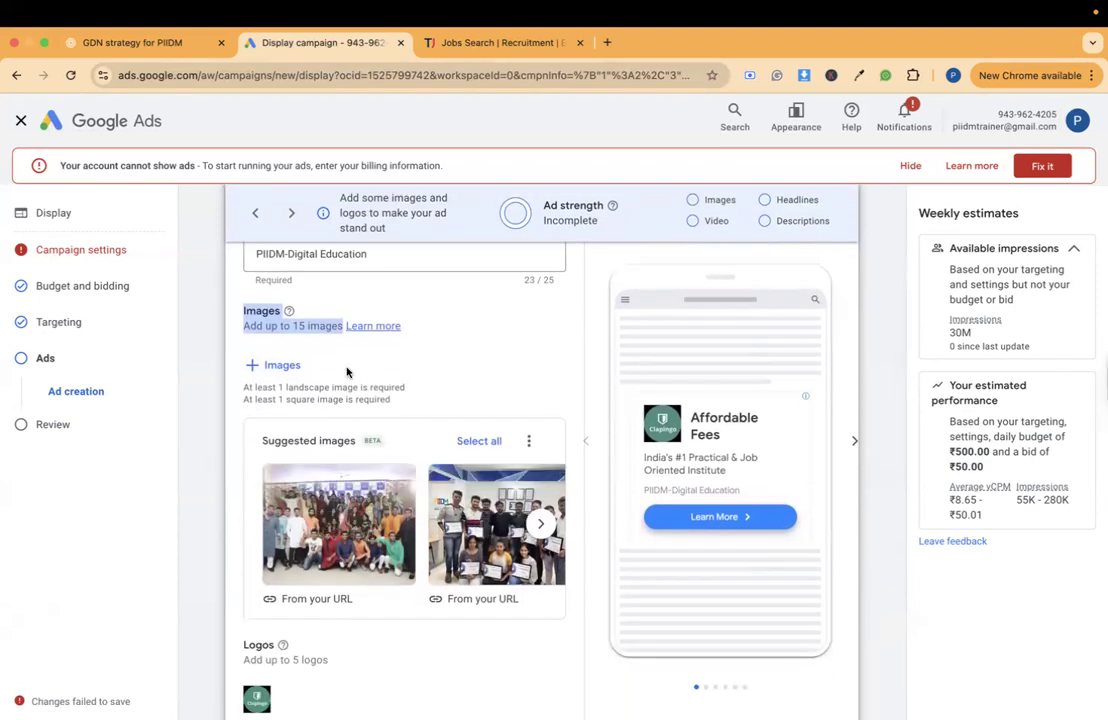
- Start adding images to the ad, view the upload option and search the free stock images for "It Job"
click(281, 365)
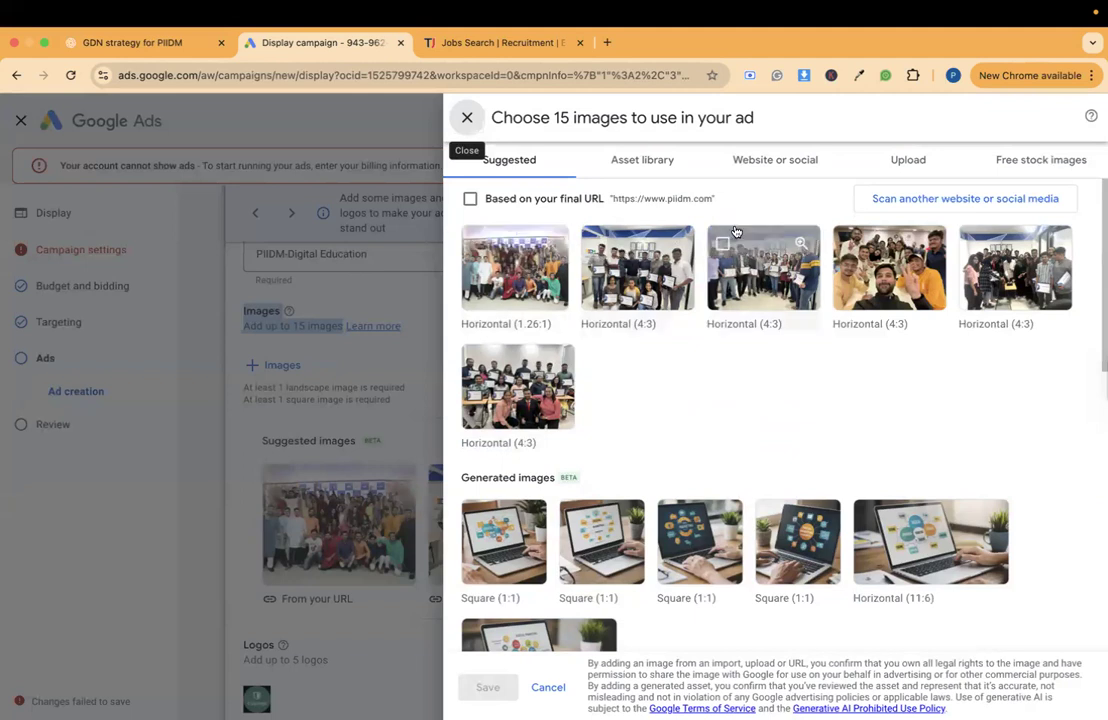
click(900, 156)
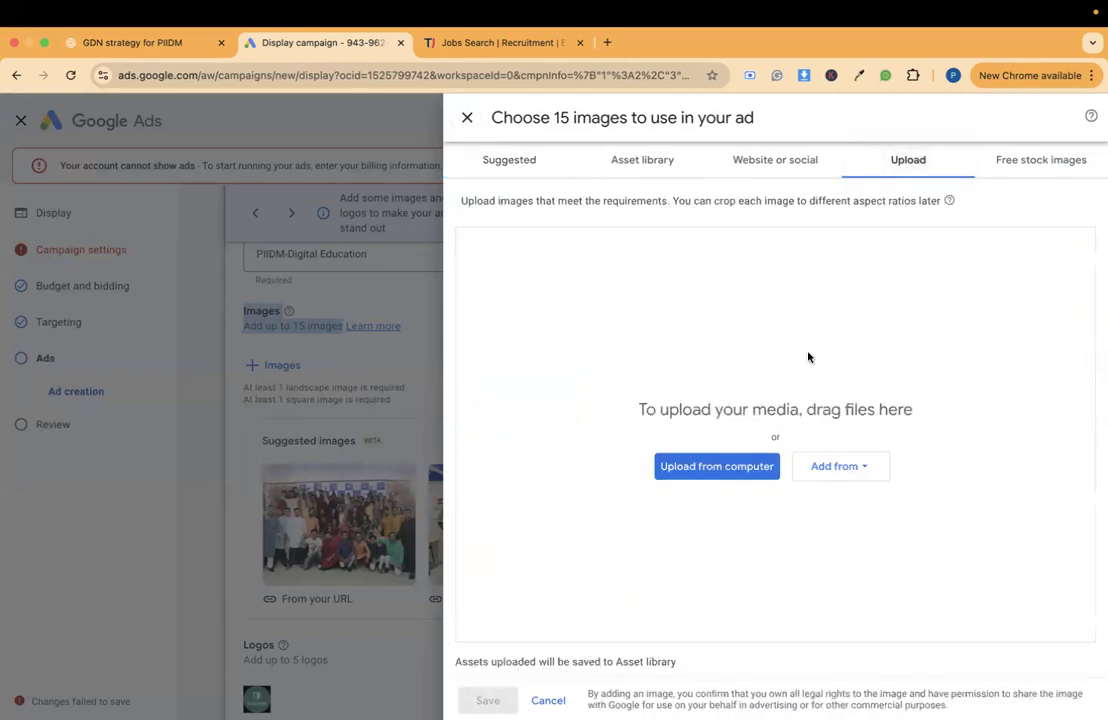
click(1029, 162)
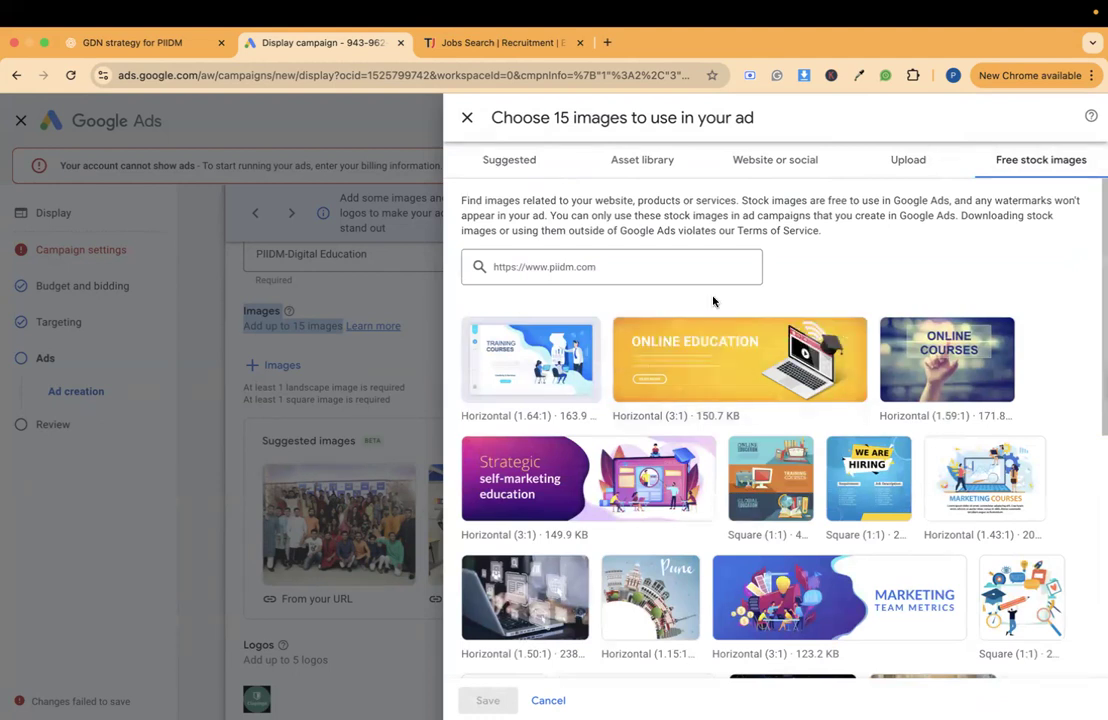
click(649, 271)
triple_click(649, 271)
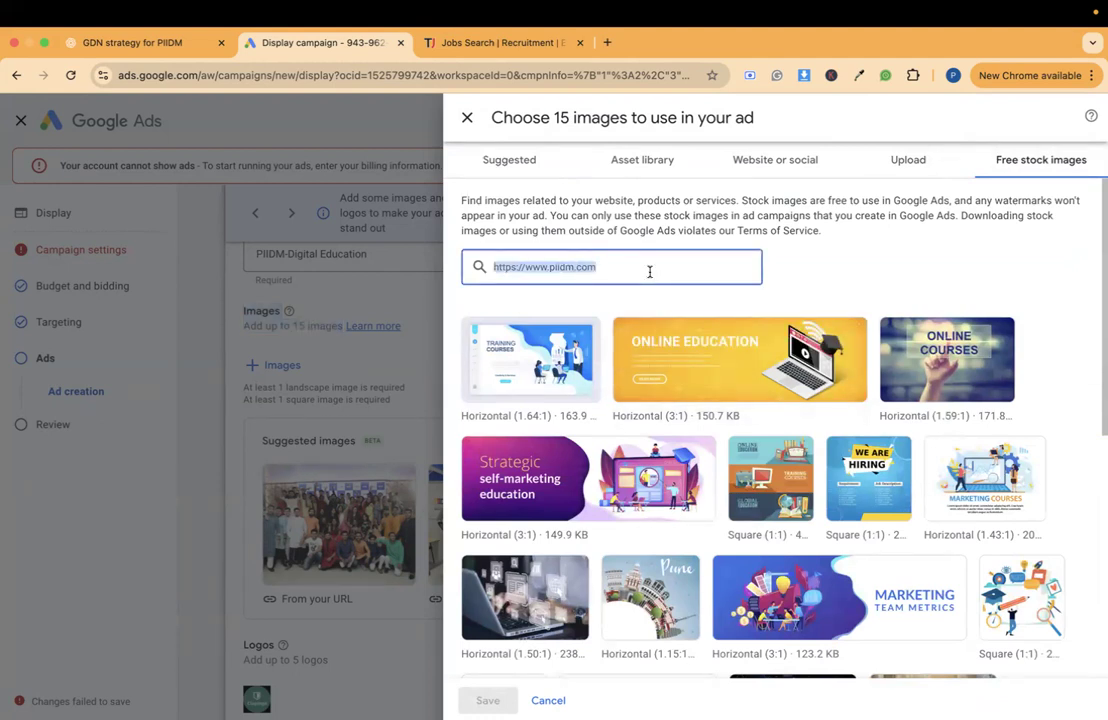
text(d)
key(BackSpace)
text(md)
key(BackSpace)
key(BackSpace)
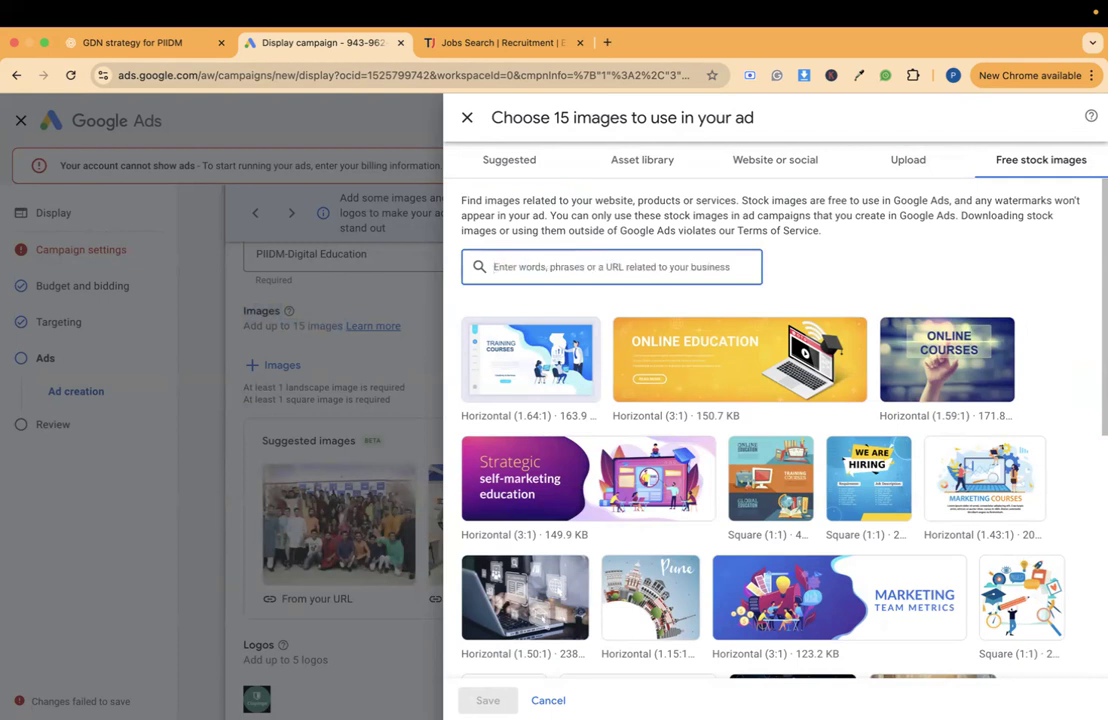
text(d)
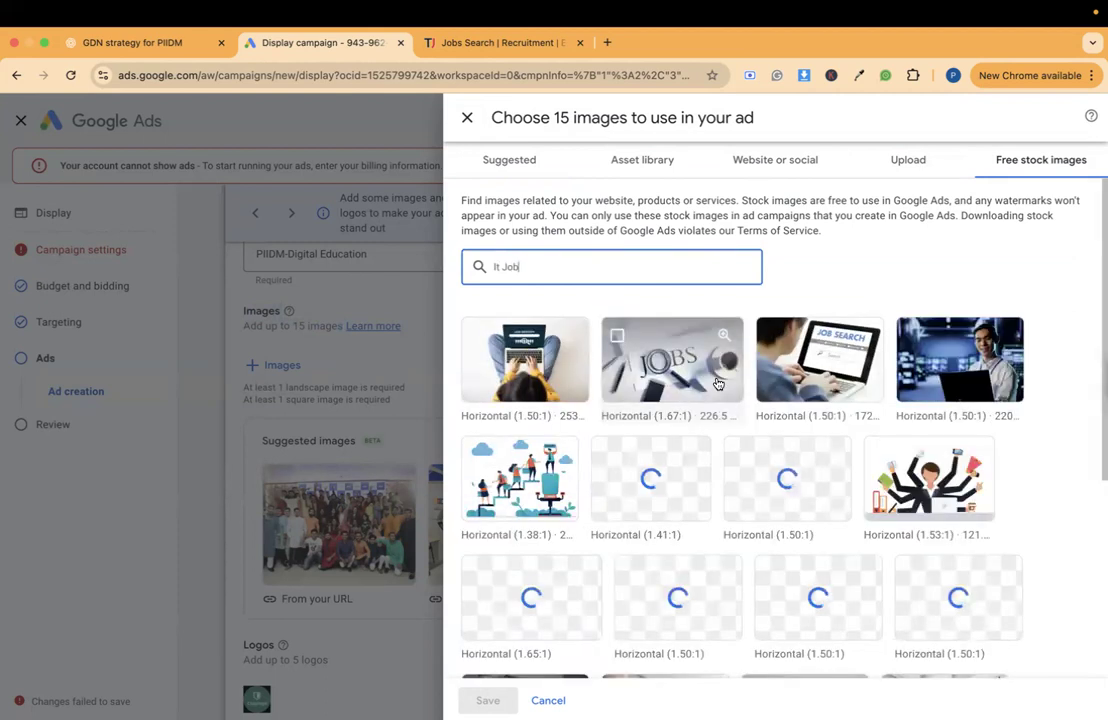
- Select the stock images of the overhead laptop user, the JOBS desk, the job search screen and the woman working at a laptop
click(478, 338)
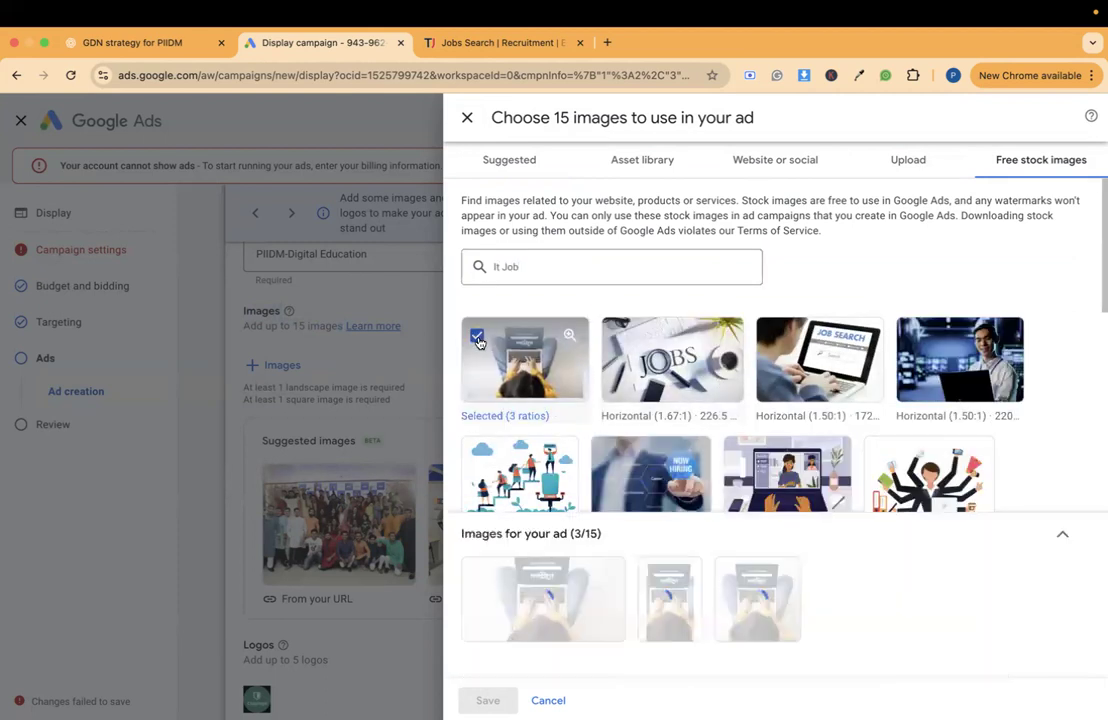
click(672, 358)
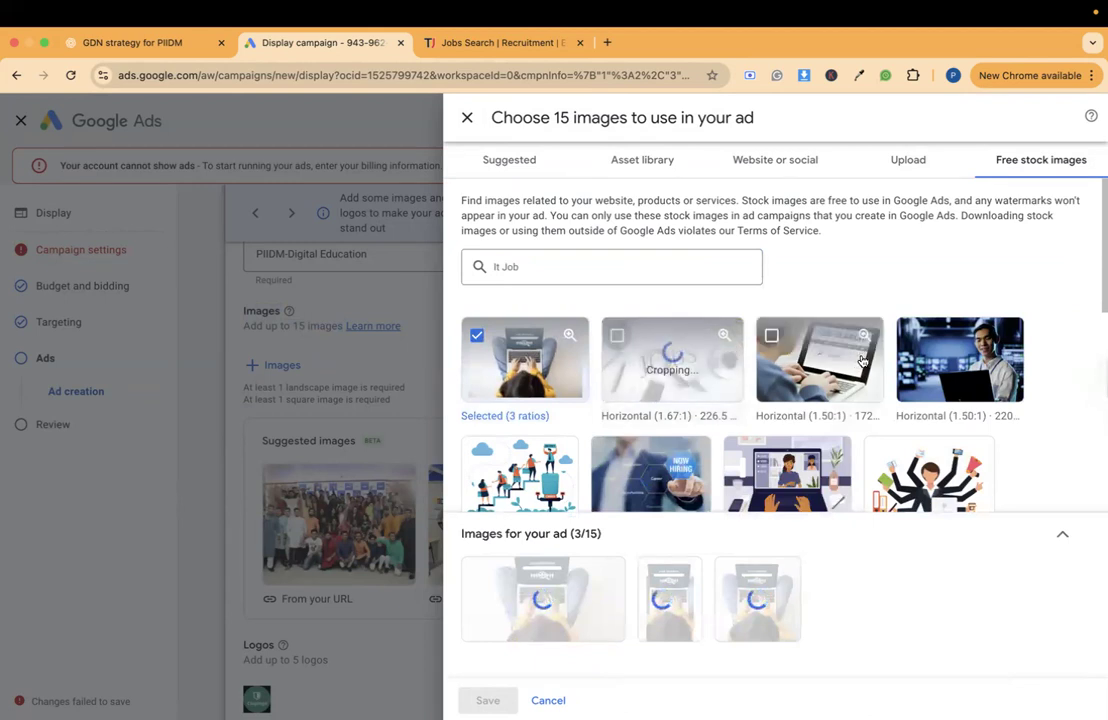
click(862, 360)
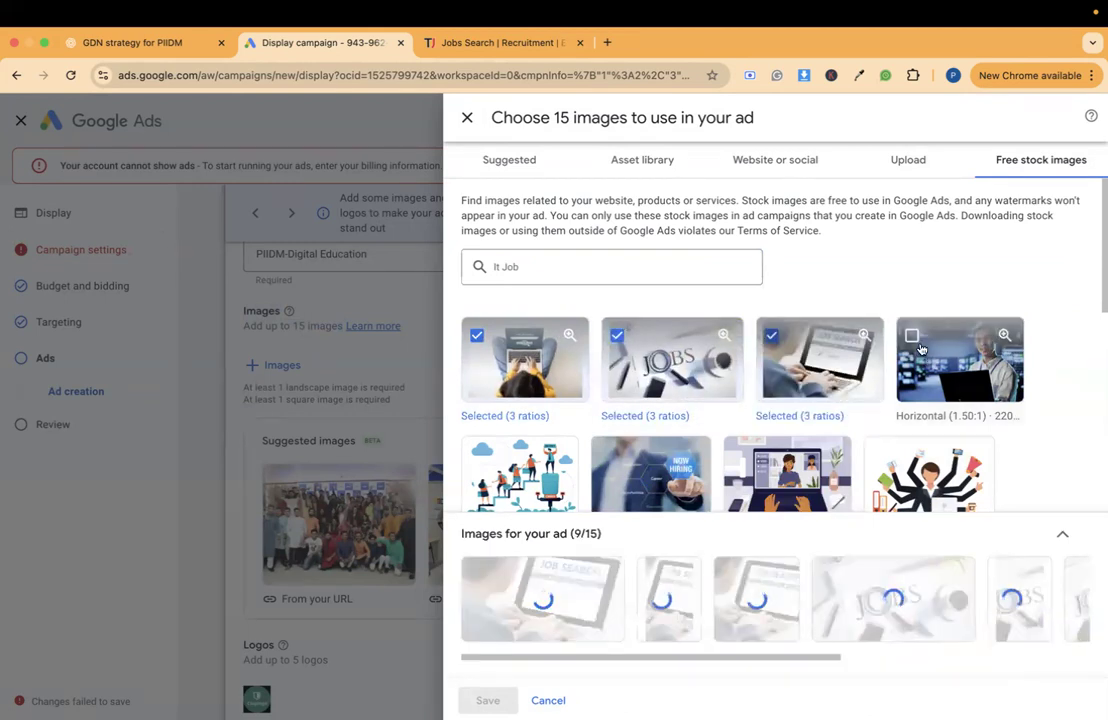
scroll(921, 348, down, 2)
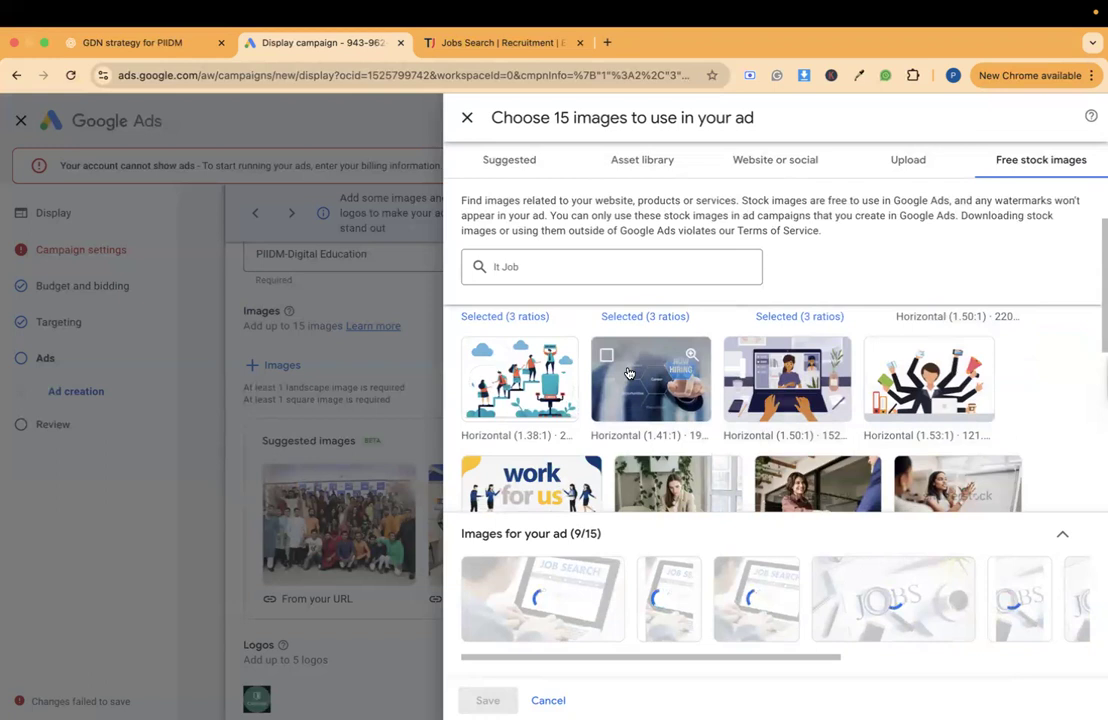
scroll(629, 373, down, 1)
scroll(600, 400, down, 2)
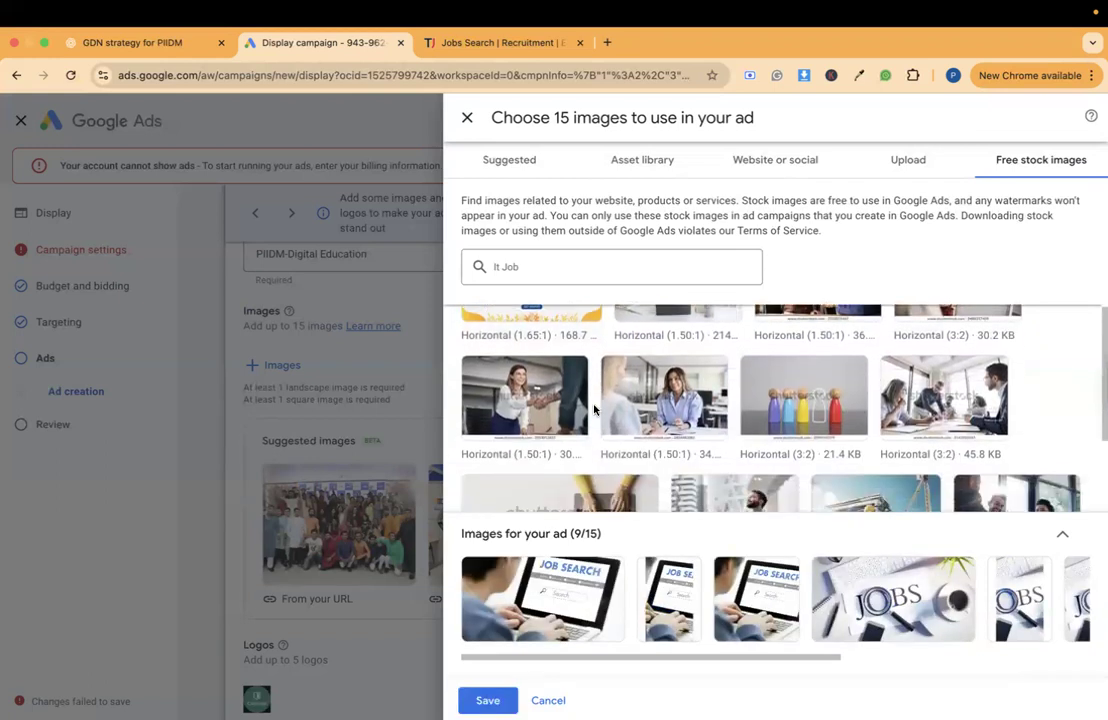
scroll(594, 400, up, 2)
click(672, 362)
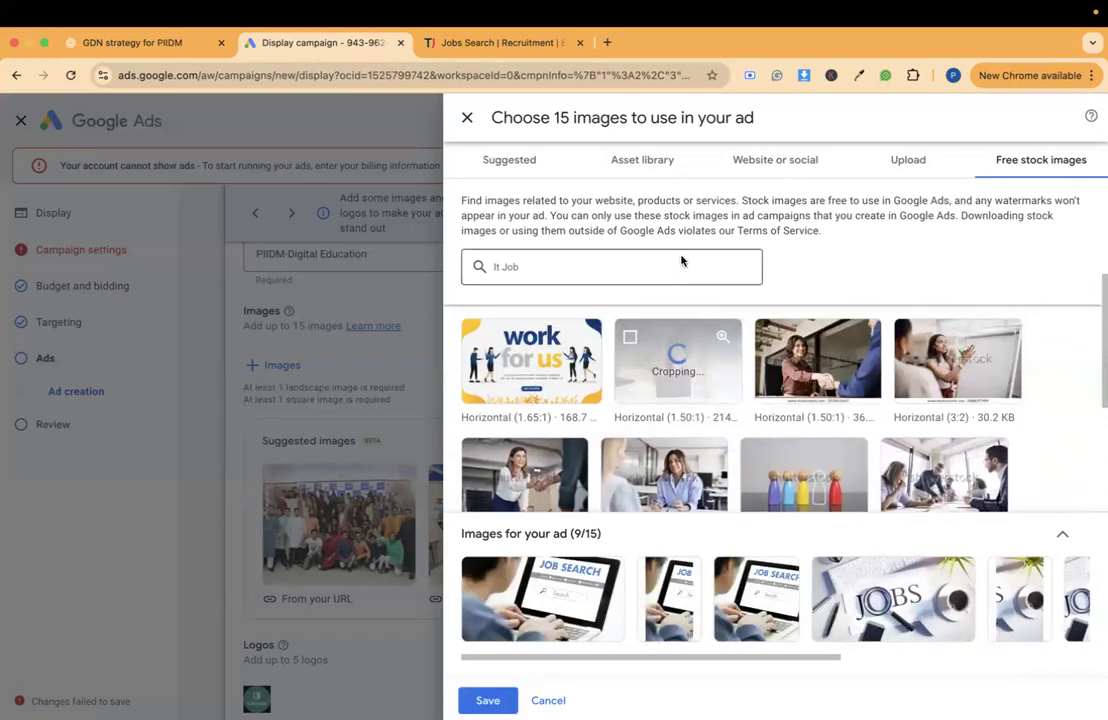
- Add the stock image of the man with crossed arms in the 1.91:1 and 1:1 ratios and save the image selection
scroll(680, 410, down, 3)
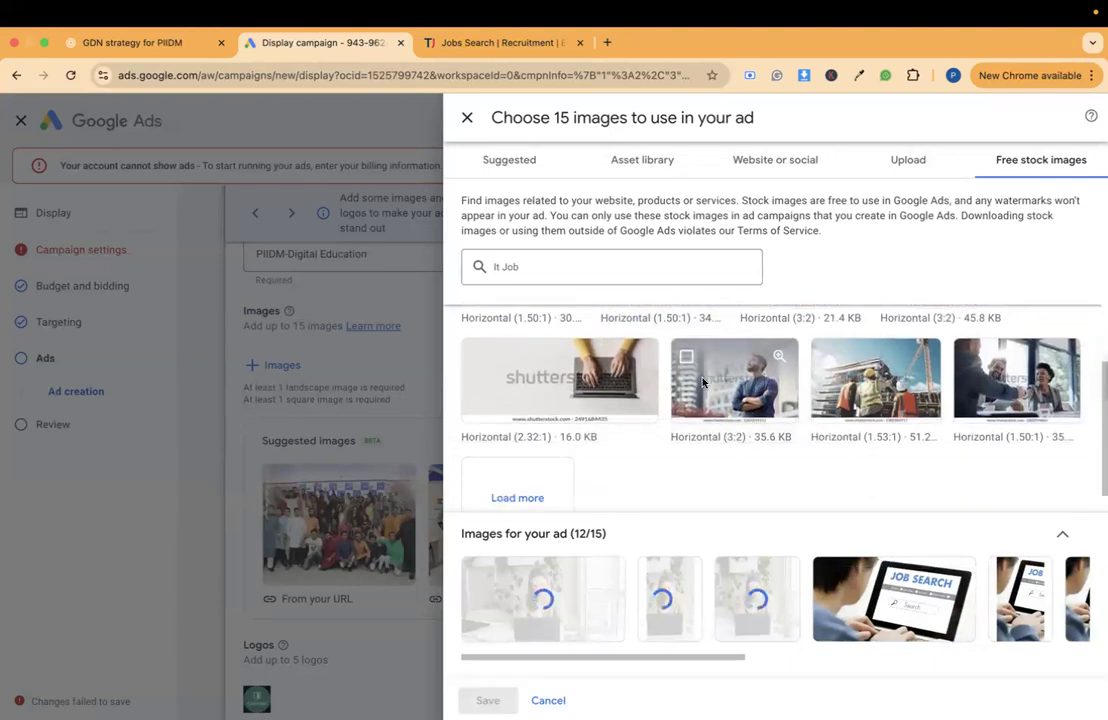
click(703, 381)
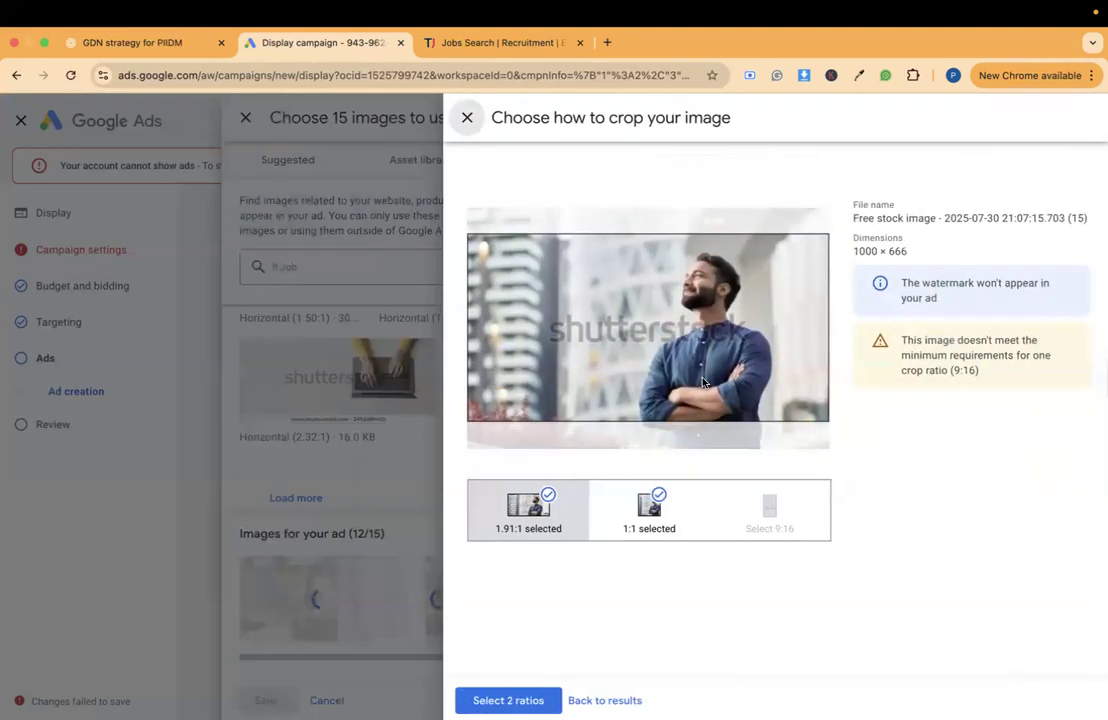
click(495, 699)
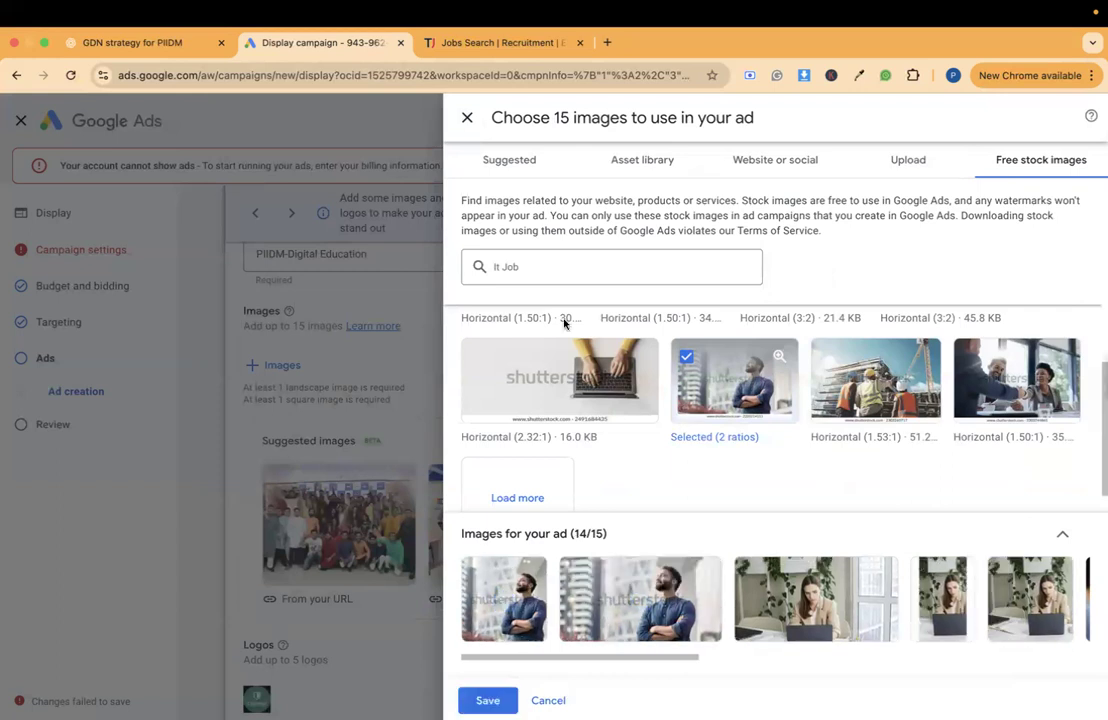
click(493, 701)
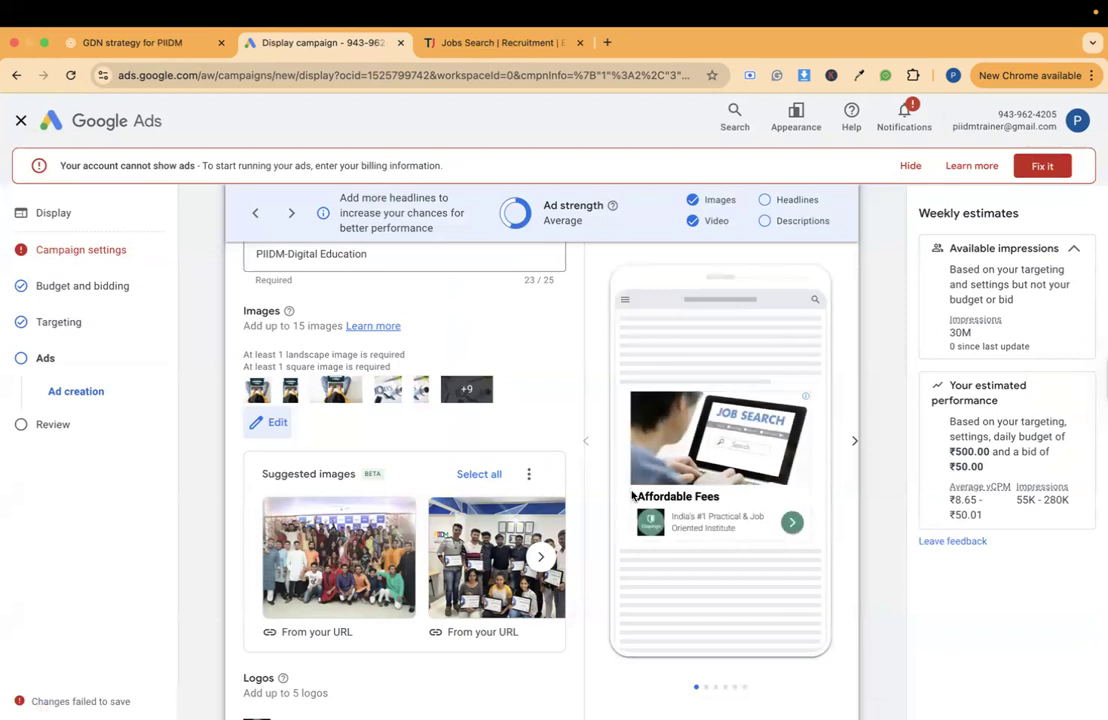
scroll(434, 485, down, 3)
scroll(434, 485, down, 3)
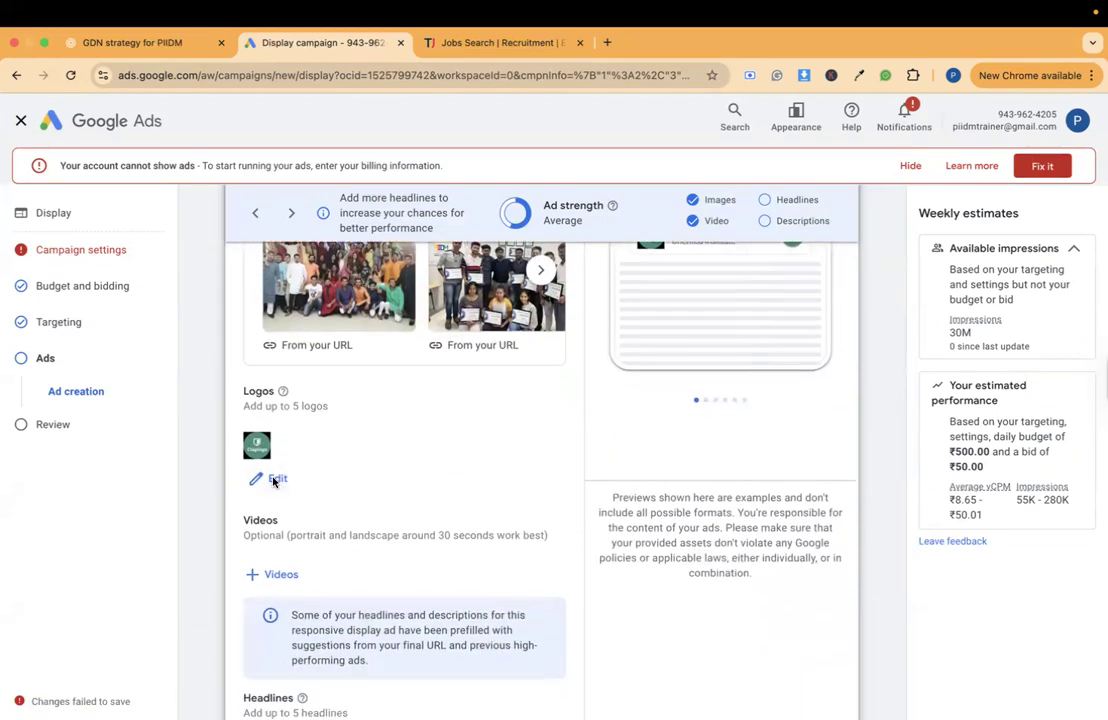
click(274, 480)
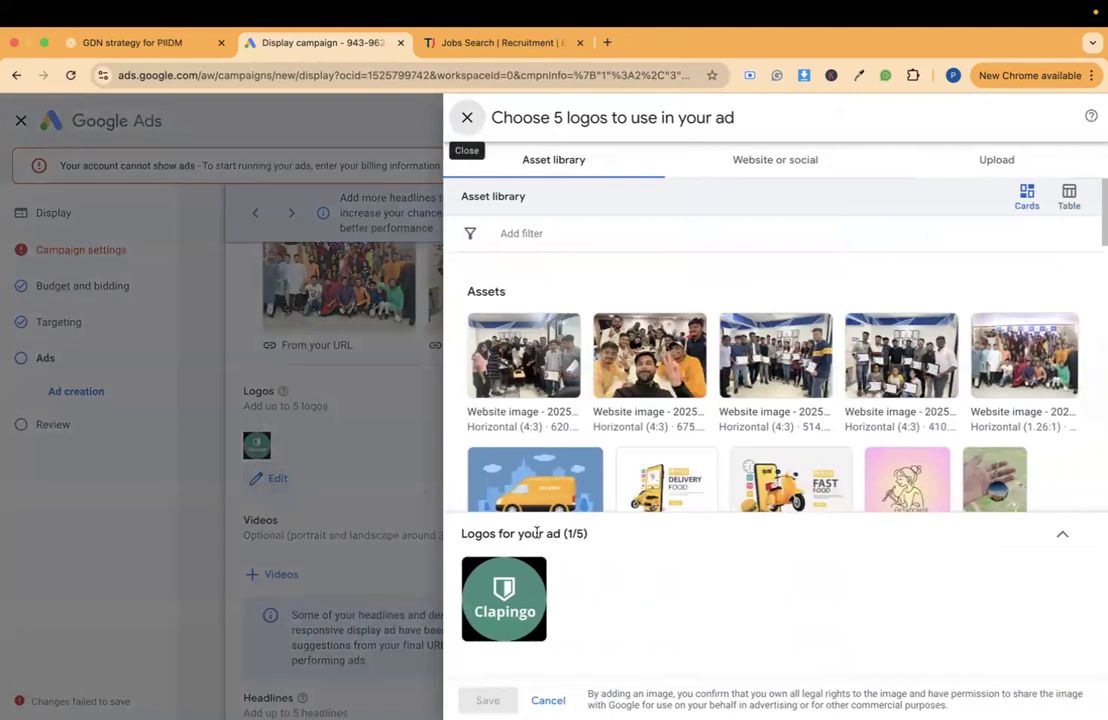
click(760, 160)
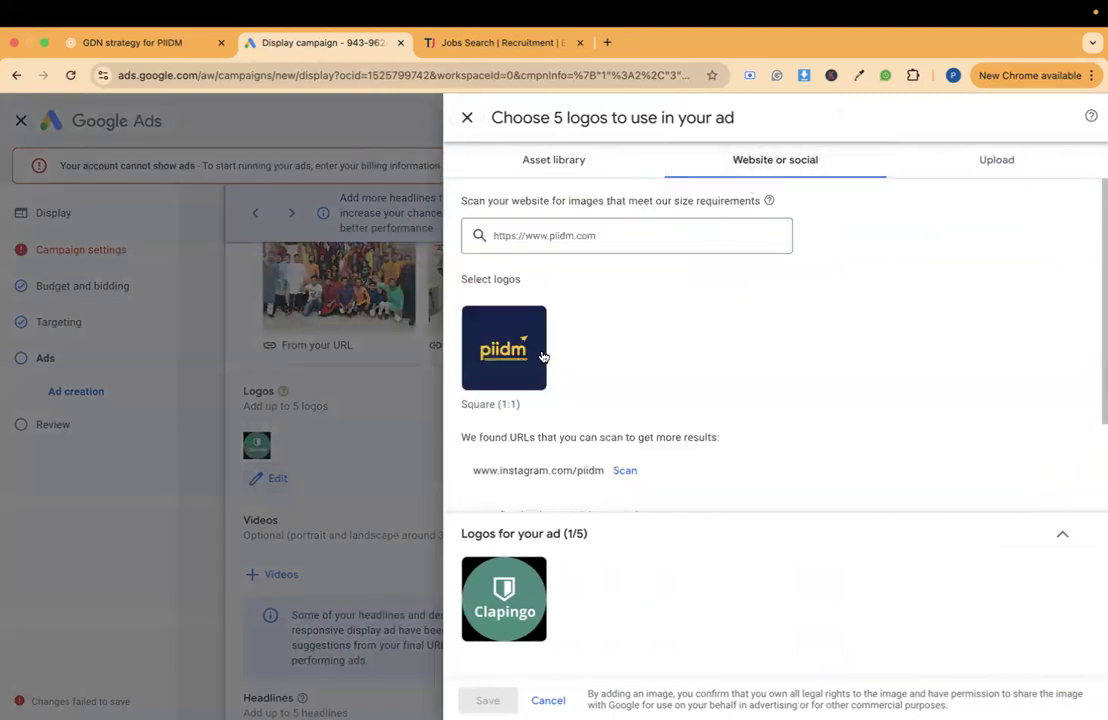
click(505, 354)
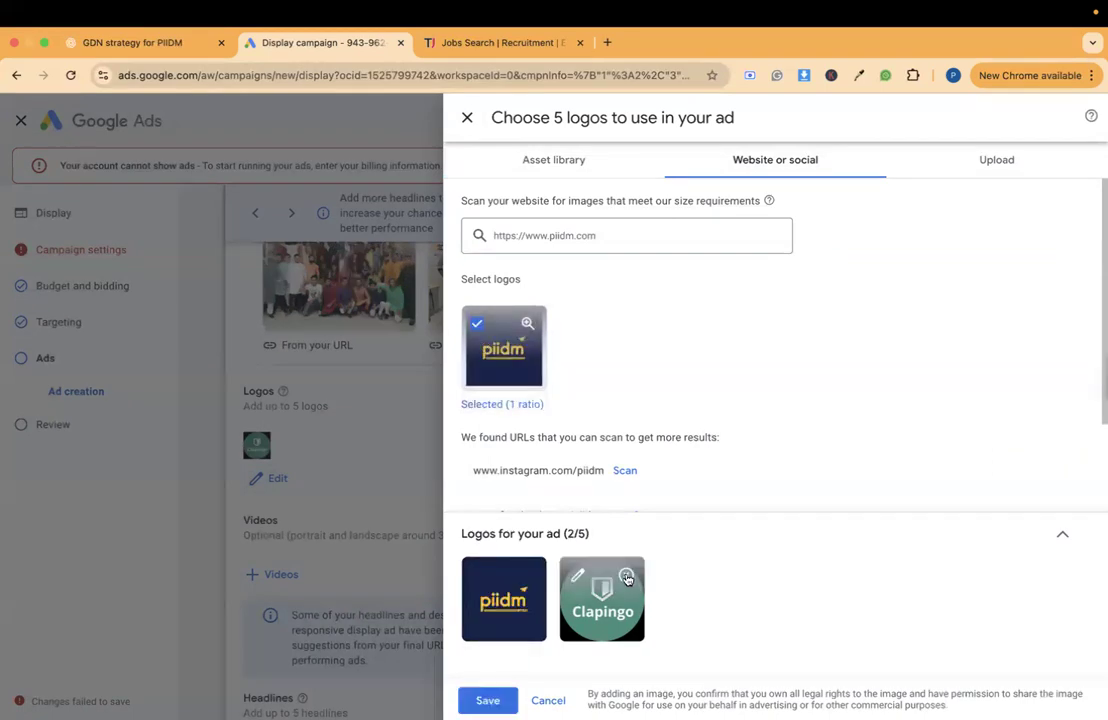
click(626, 577)
click(487, 700)
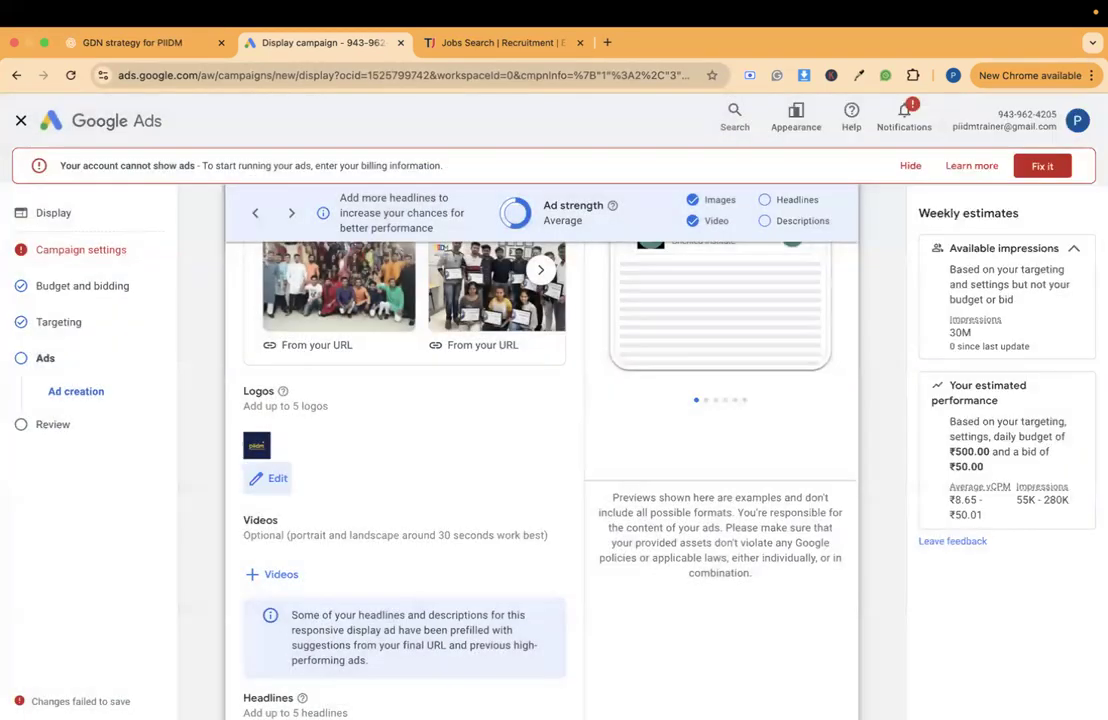
scroll(489, 545, up, 2)
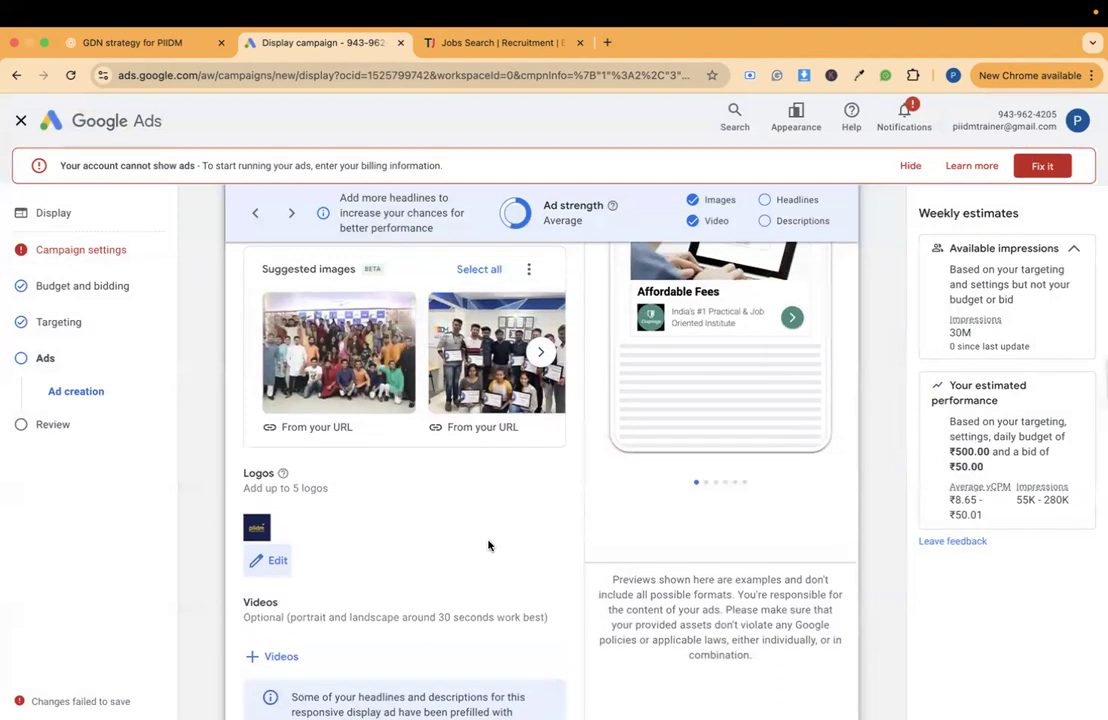
scroll(489, 545, up, 3)
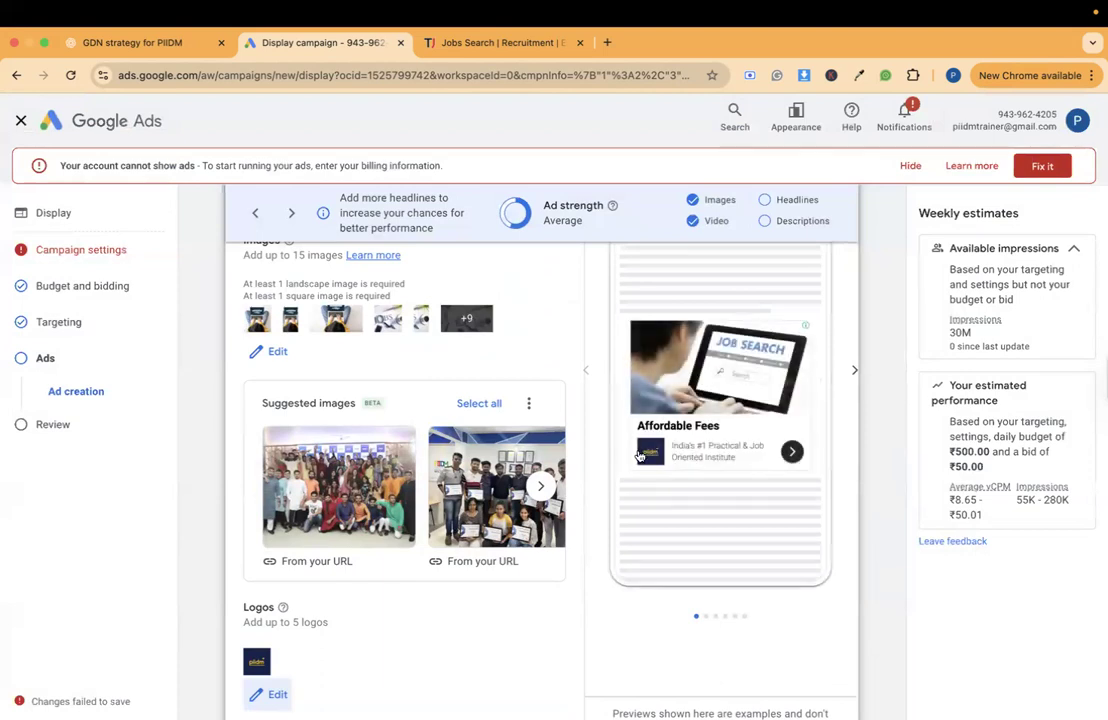
- Look over the ad's Videos section, the suggested headlines and the limit on how many headlines can be added
mouse_move(443, 530)
scroll(443, 530, down, 5)
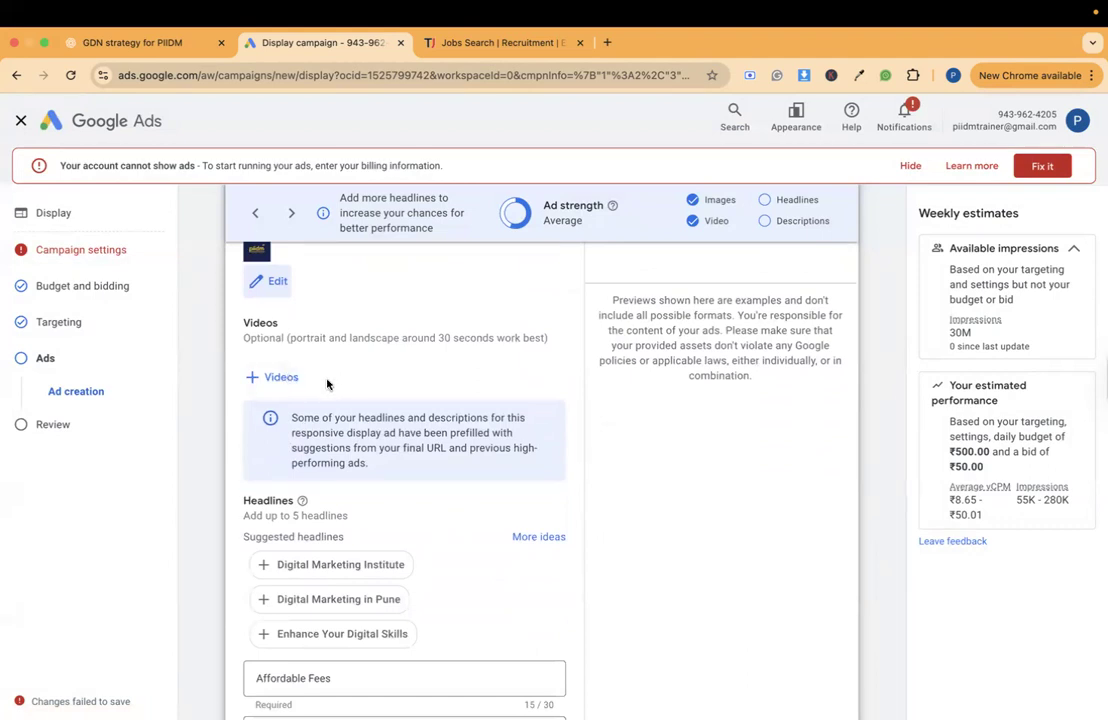
scroll(327, 384, down, 1)
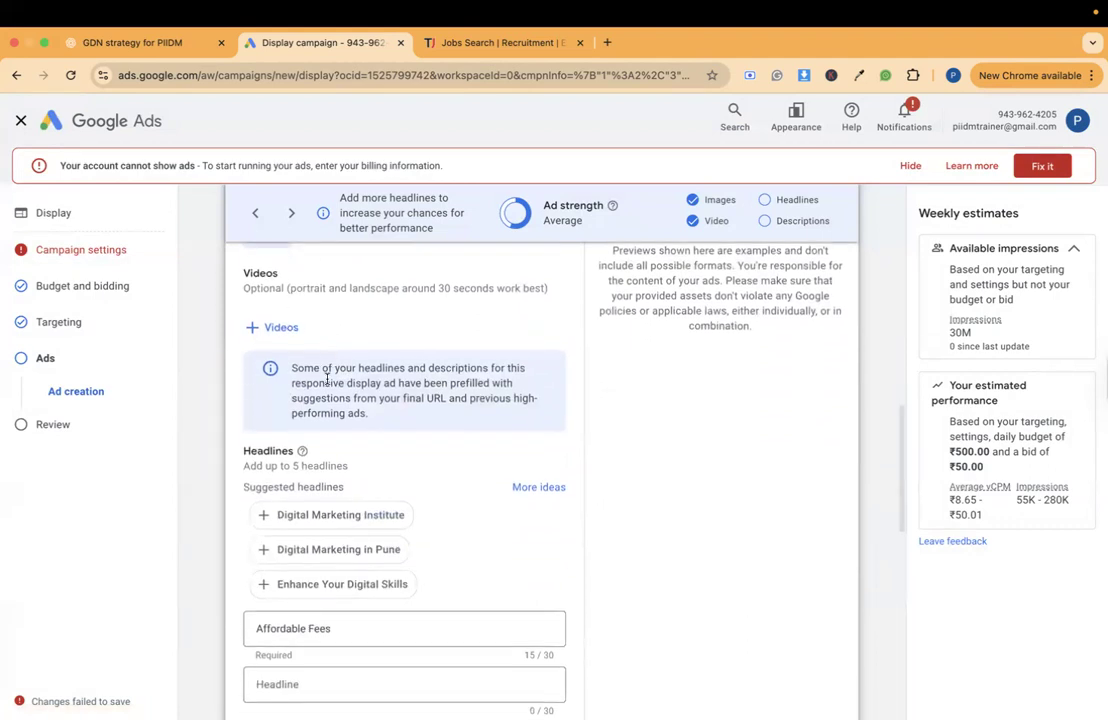
scroll(327, 380, down, 3)
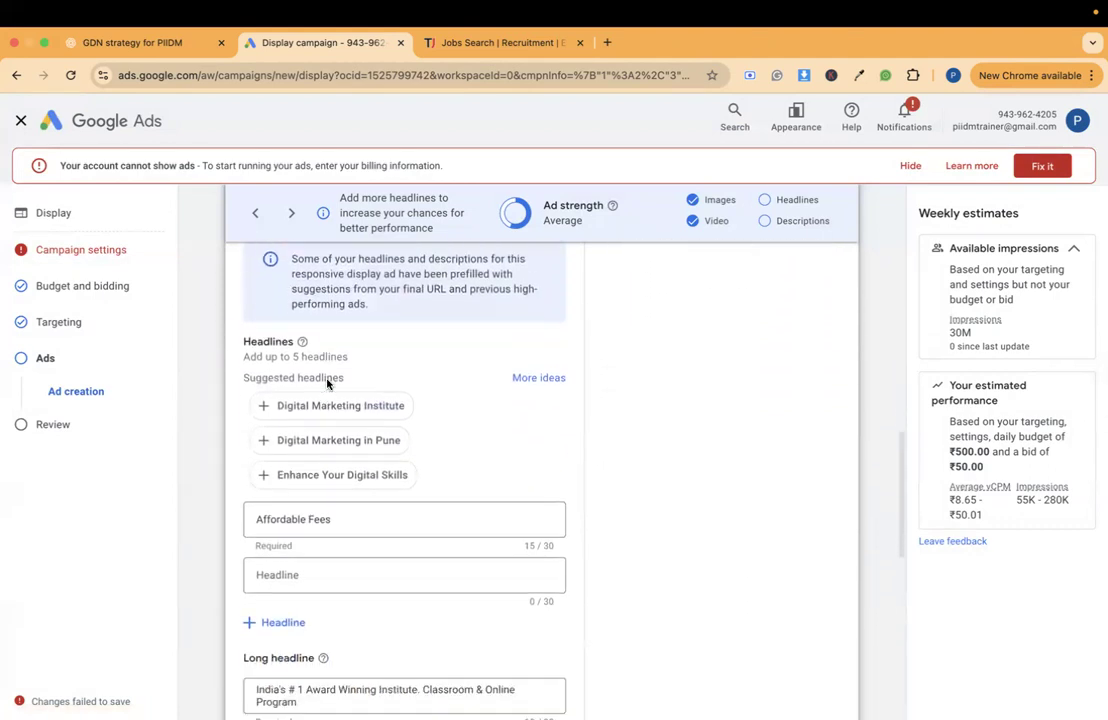
drag(243, 310, 348, 311)
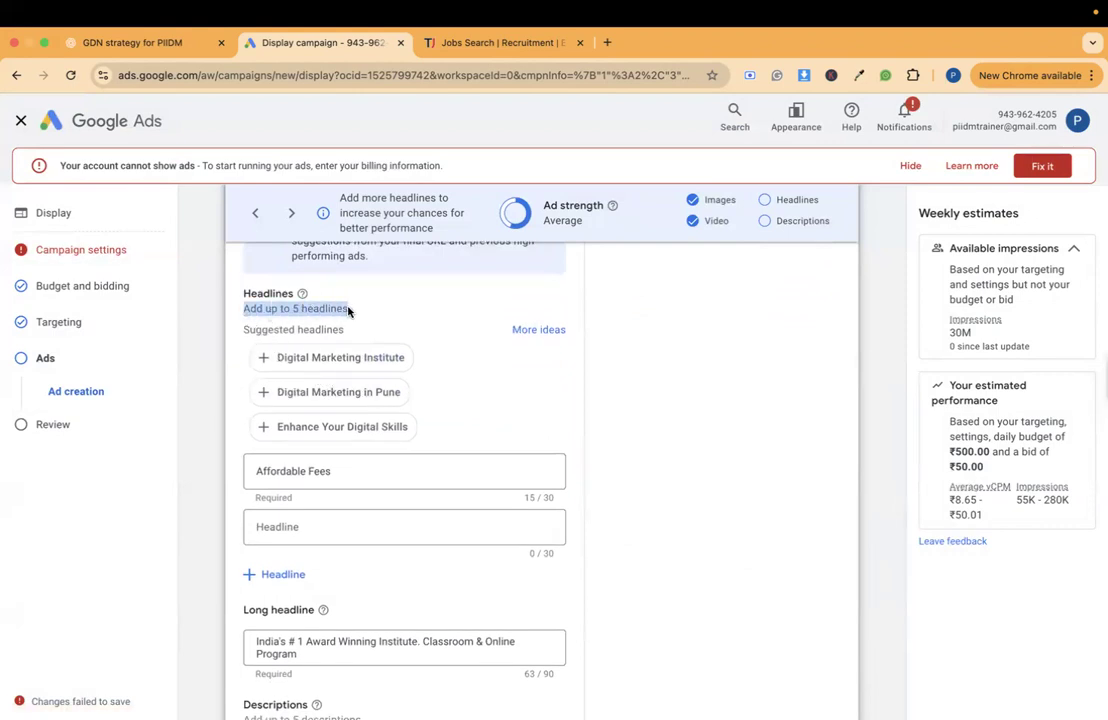
- Replace the prefilled first headline "Affordable Fees" with "Become a Digital Markter"
click(343, 480)
double_click(336, 472)
triple_click(336, 472)
text(Become)
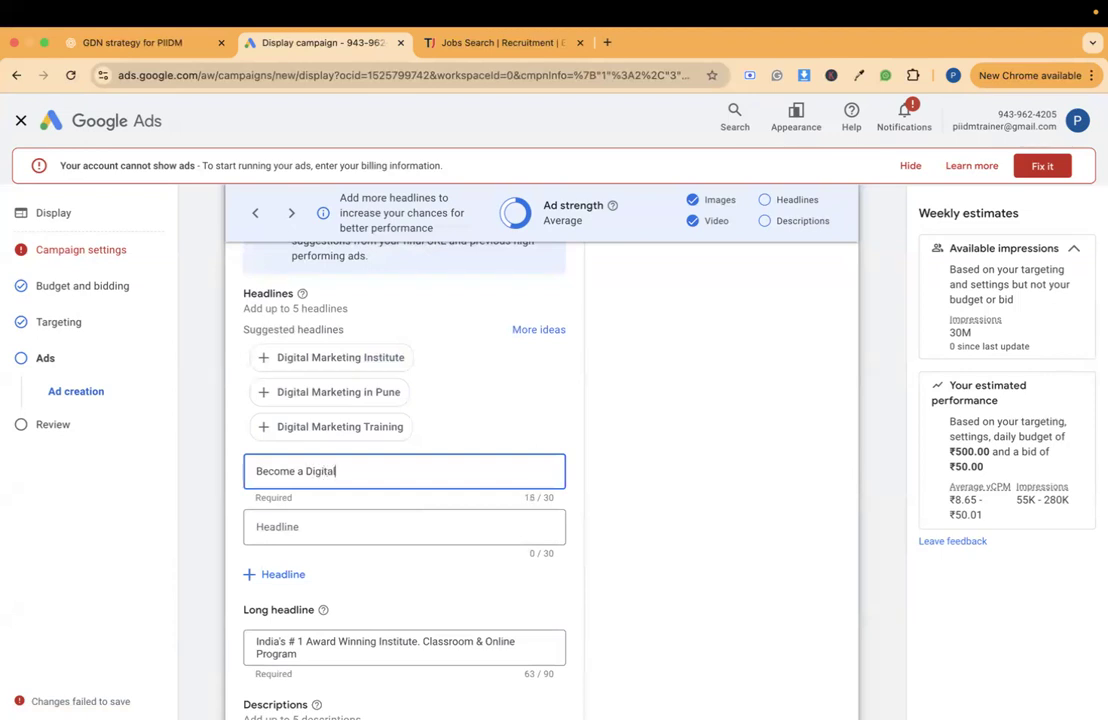
text(a Digital Marketer)
- Enter "Be a Digital Market" as the ad's second headline
click(379, 543)
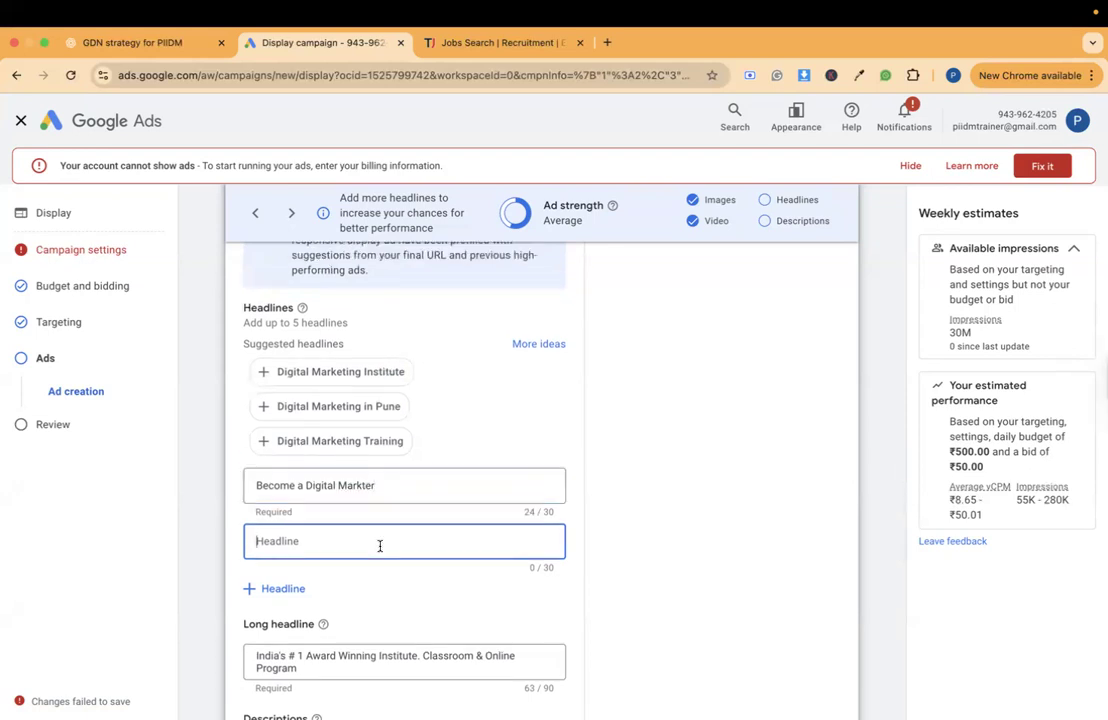
scroll(378, 549, down, 3)
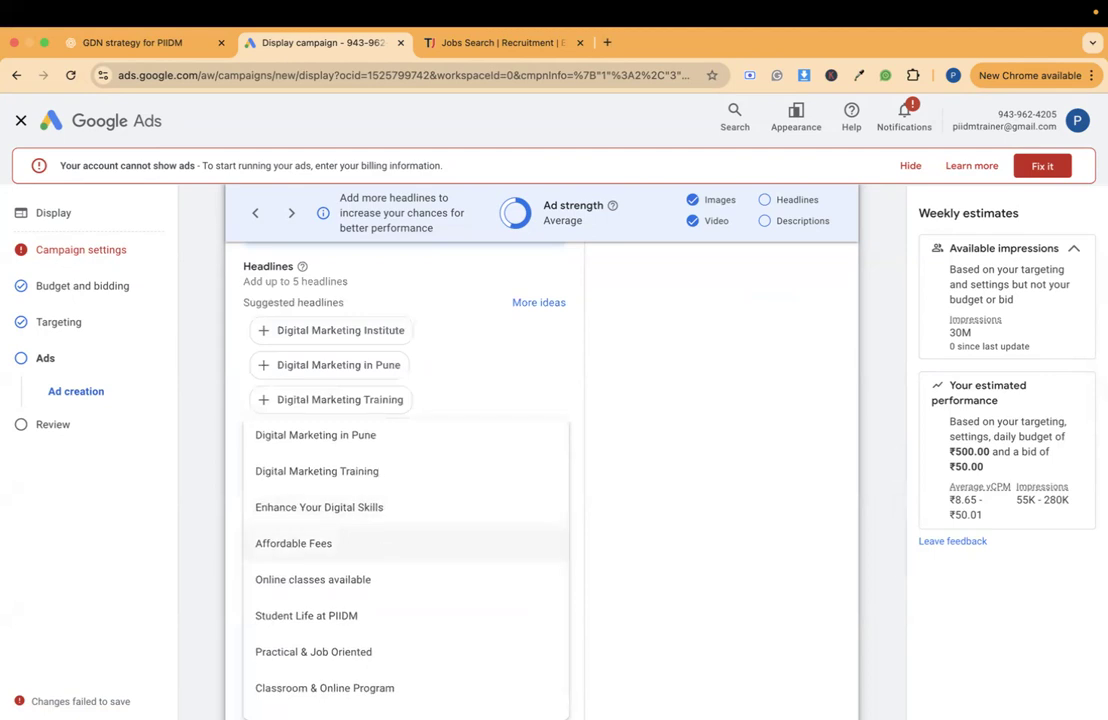
text(Bea)
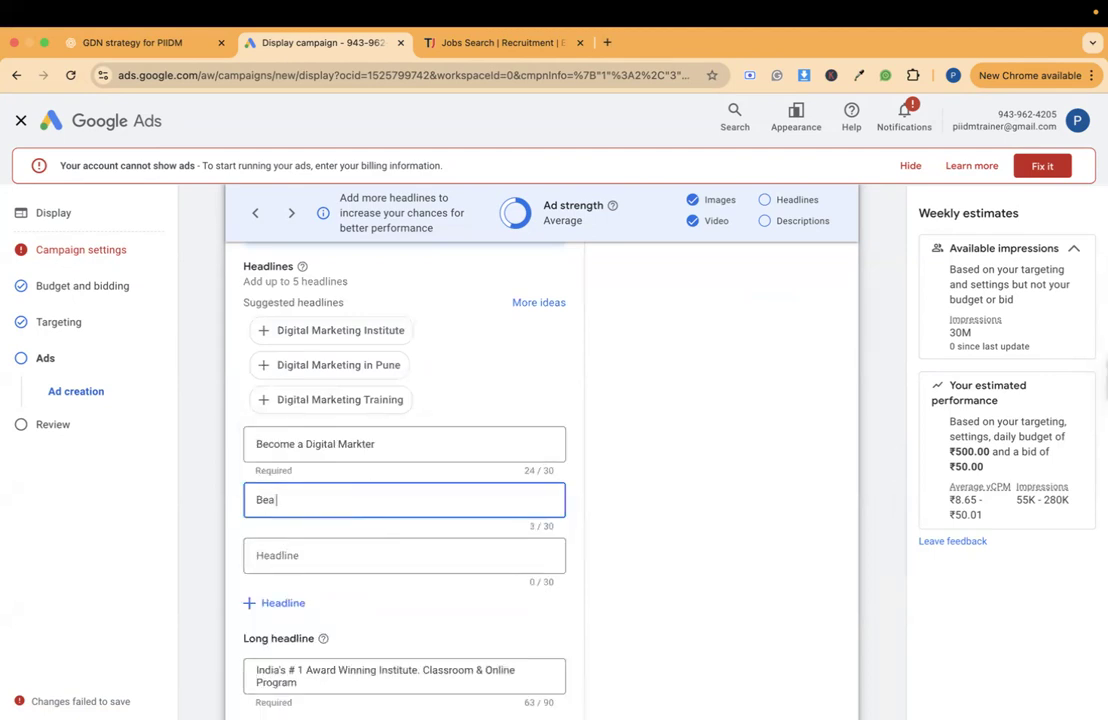
text( a Digital Market)
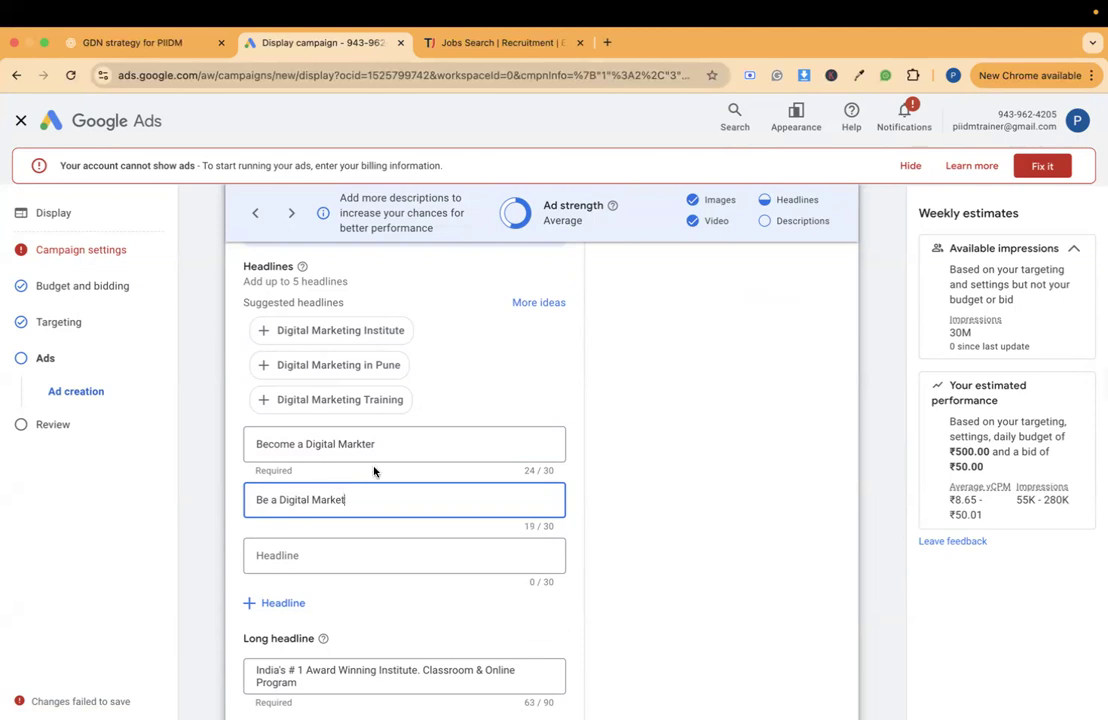
- Look over the long headline with its character limit, the suggested descriptions and the limit on how many descriptions can be added
scroll(349, 398, down, 2)
scroll(361, 460, down, 3)
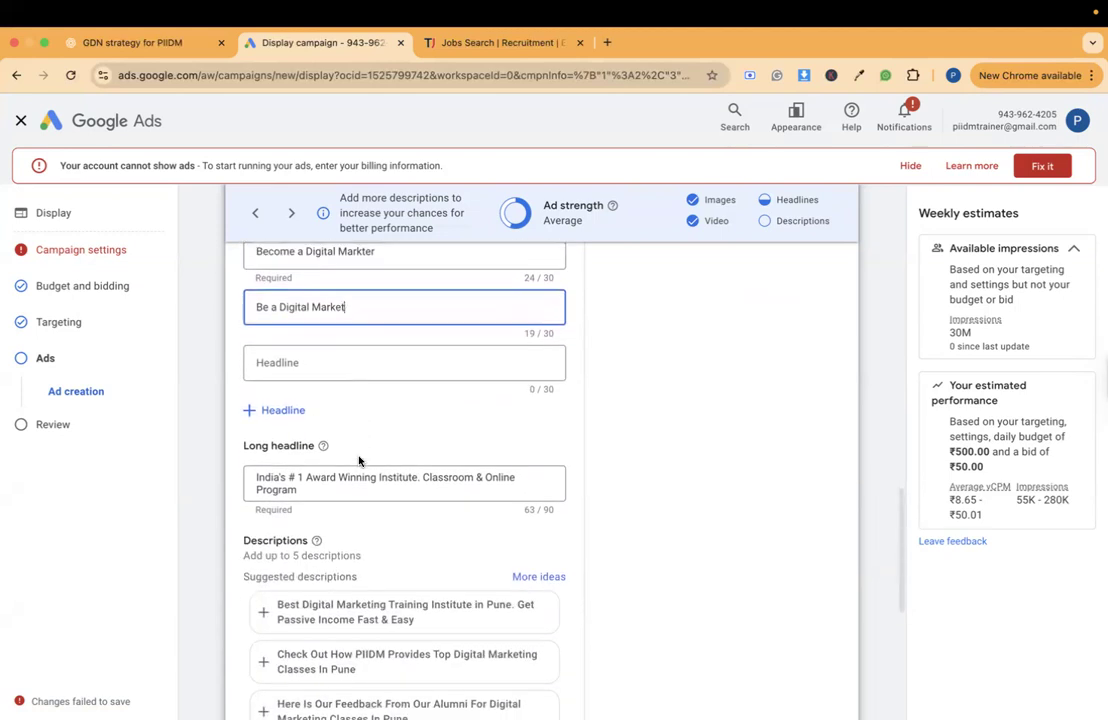
scroll(359, 460, down, 3)
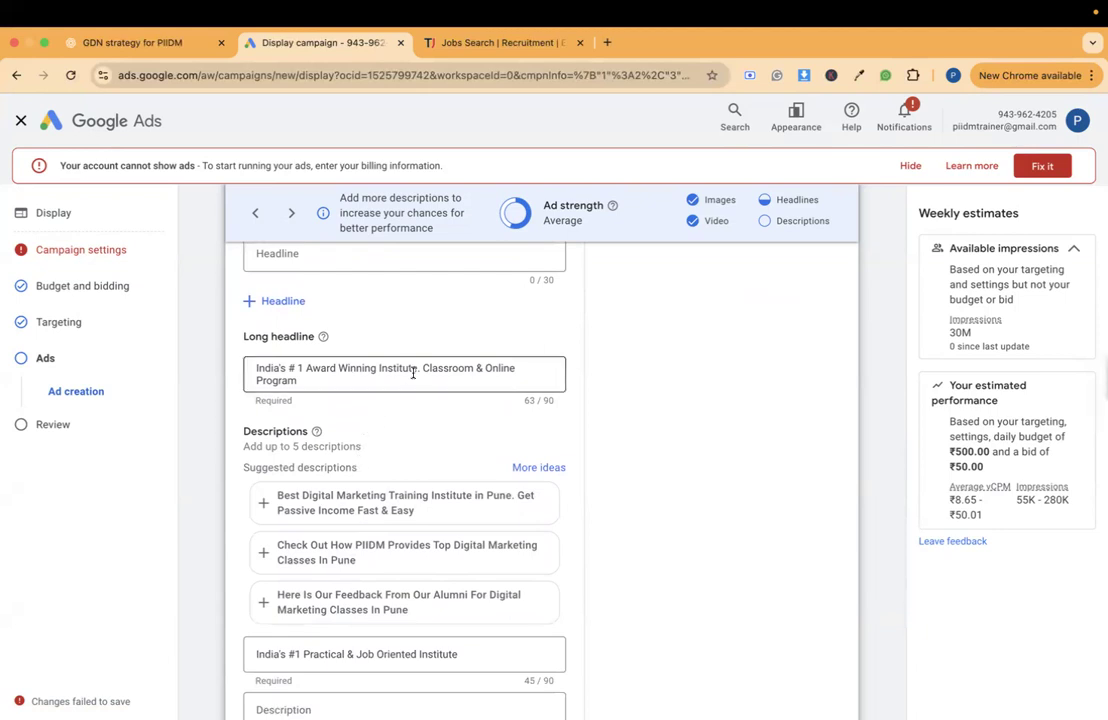
scroll(413, 374, down, 1)
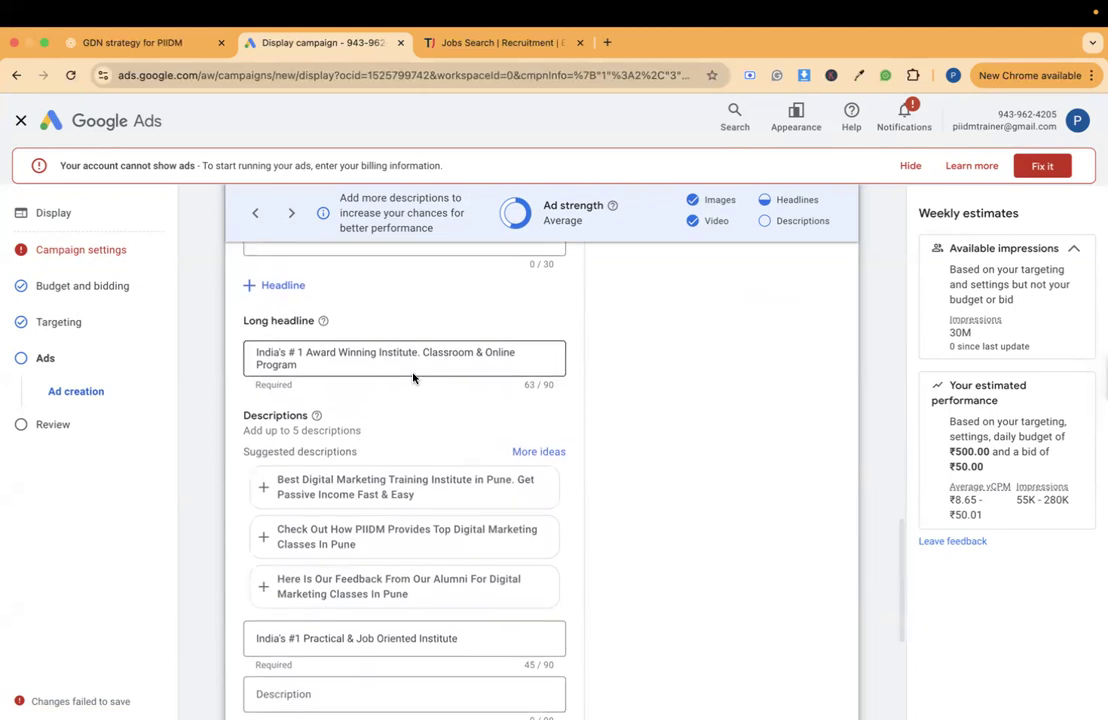
click(494, 366)
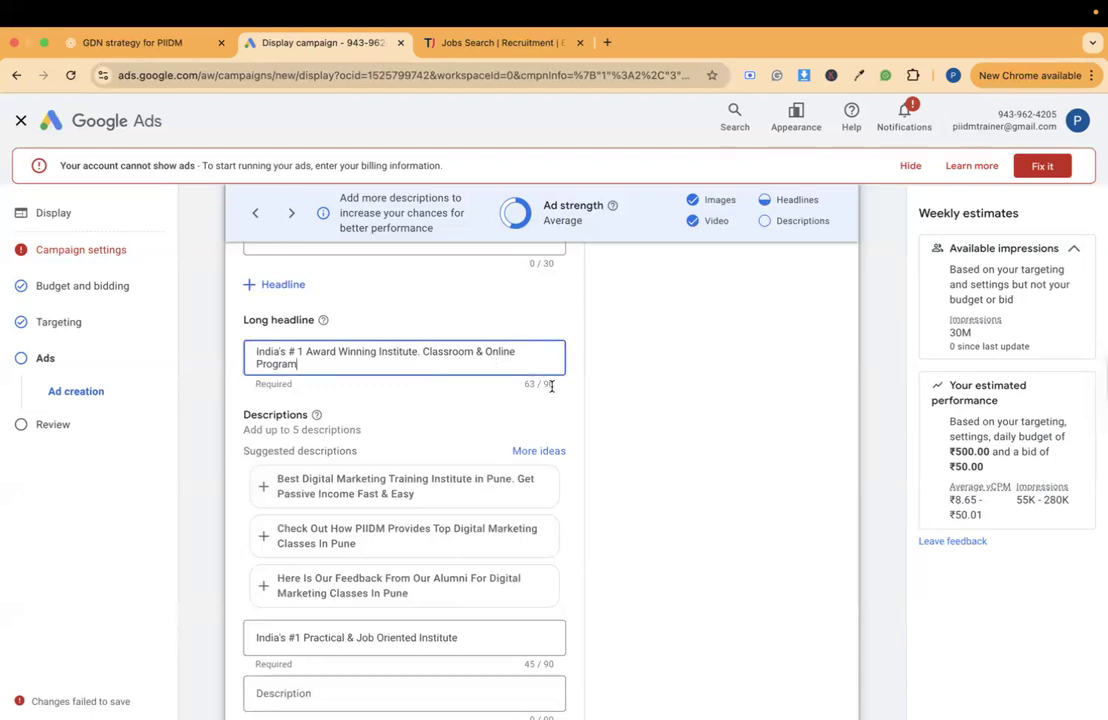
scroll(551, 388, down, 5)
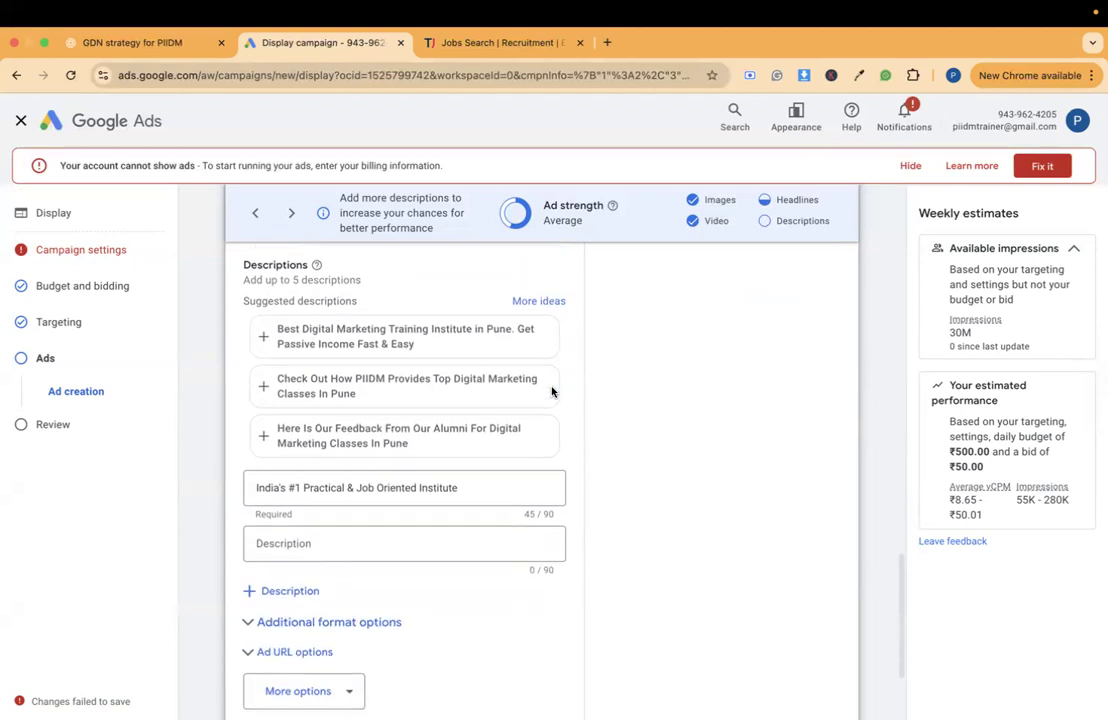
scroll(551, 391, up, 2)
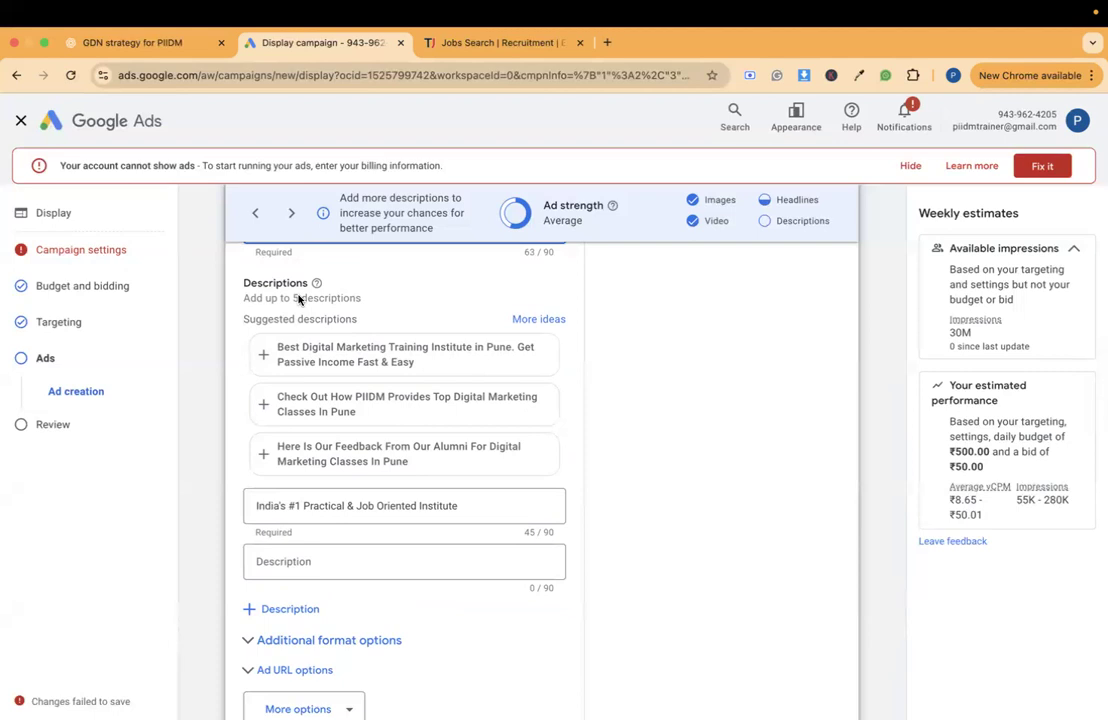
scroll(310, 430, down, 2)
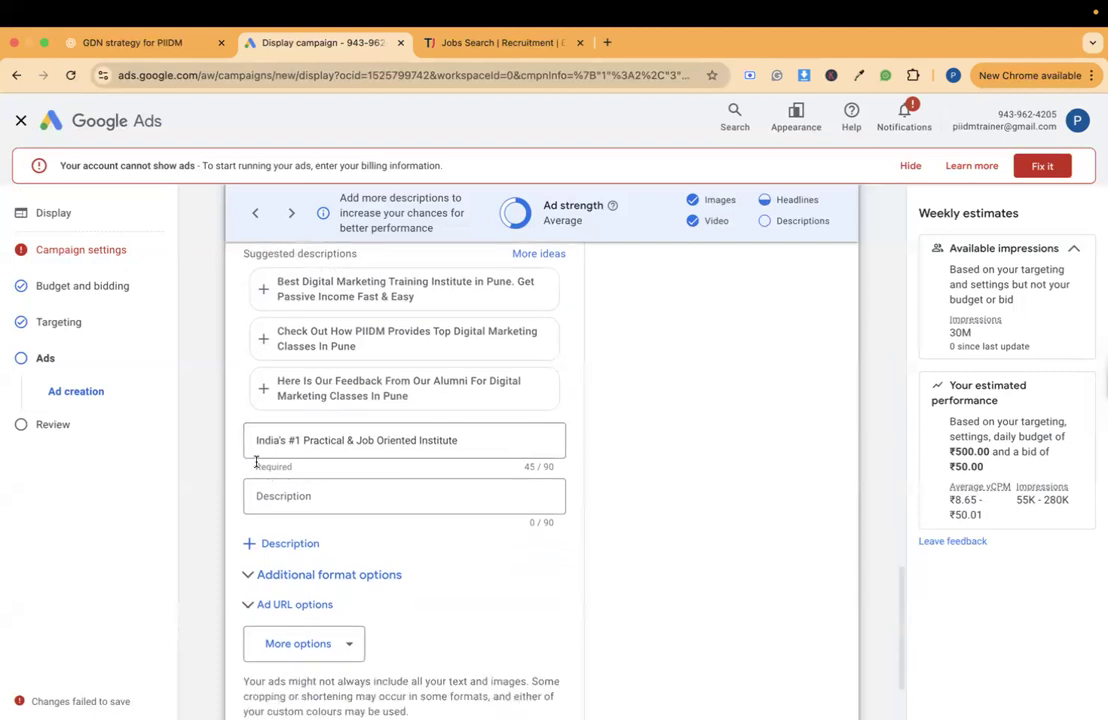
- Enter "Get a job with digital marketing" as the ad's second description
click(368, 500)
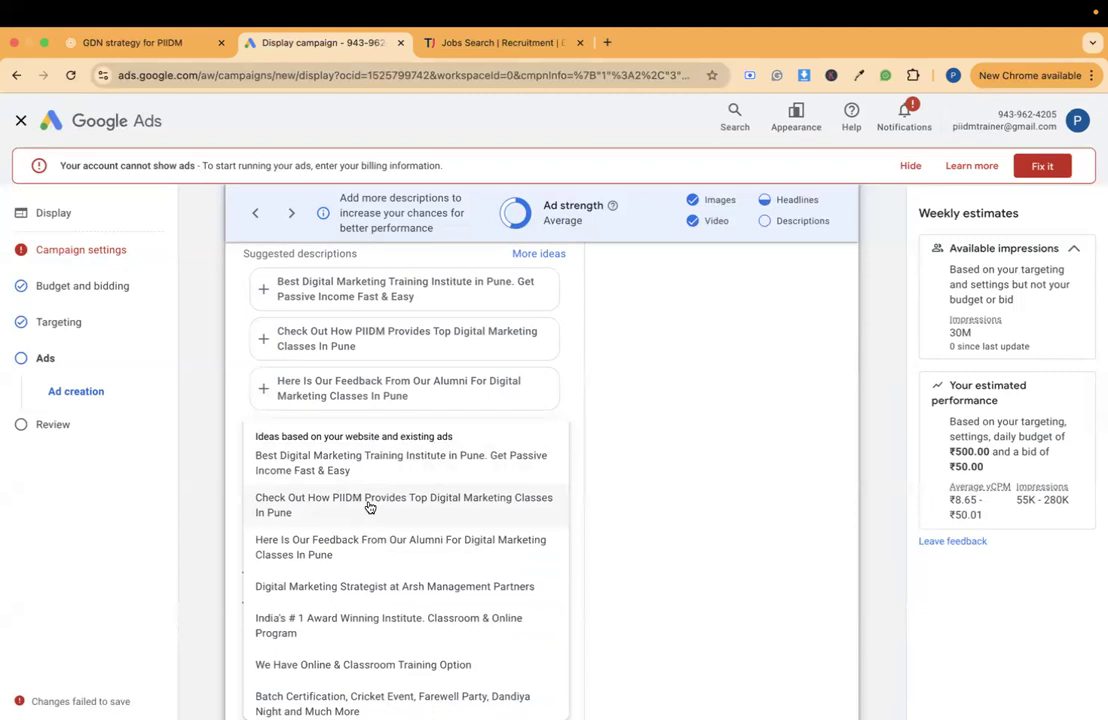
click(648, 465)
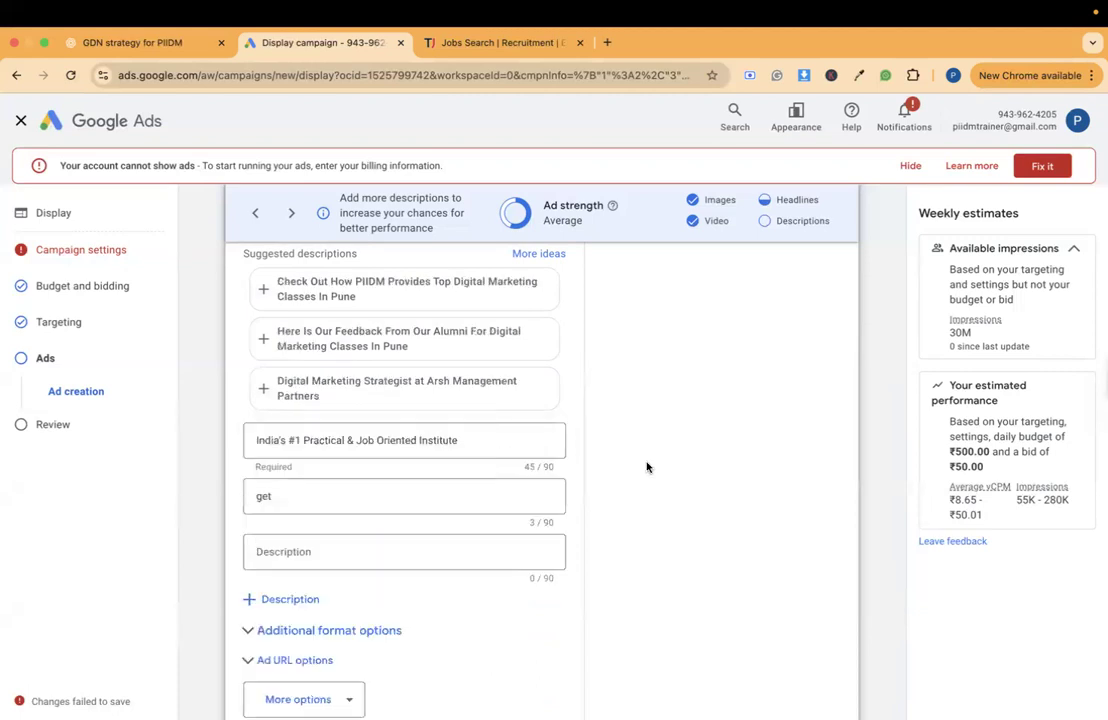
click(329, 492)
key(super+a)
key(BackSpace)
text(Get a job)
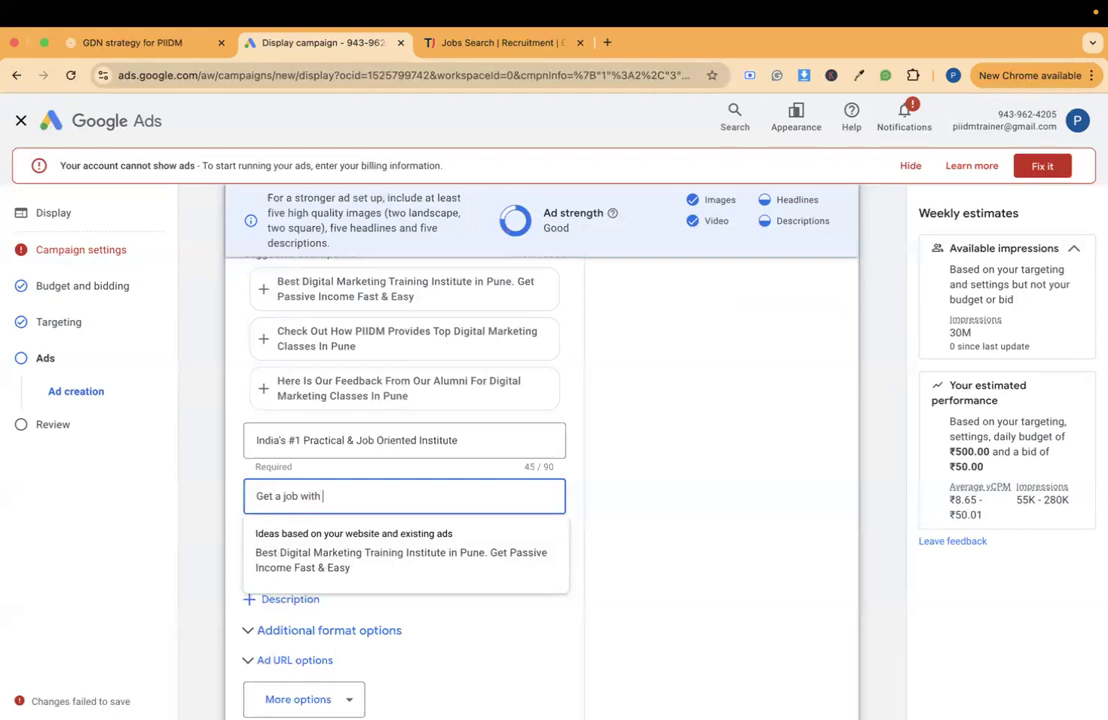
text( with digital marketing)
click(687, 476)
- Examine the ad previews for Display, Gmail and YouTube, going through several of the Display formats
scroll(687, 476, up, 10)
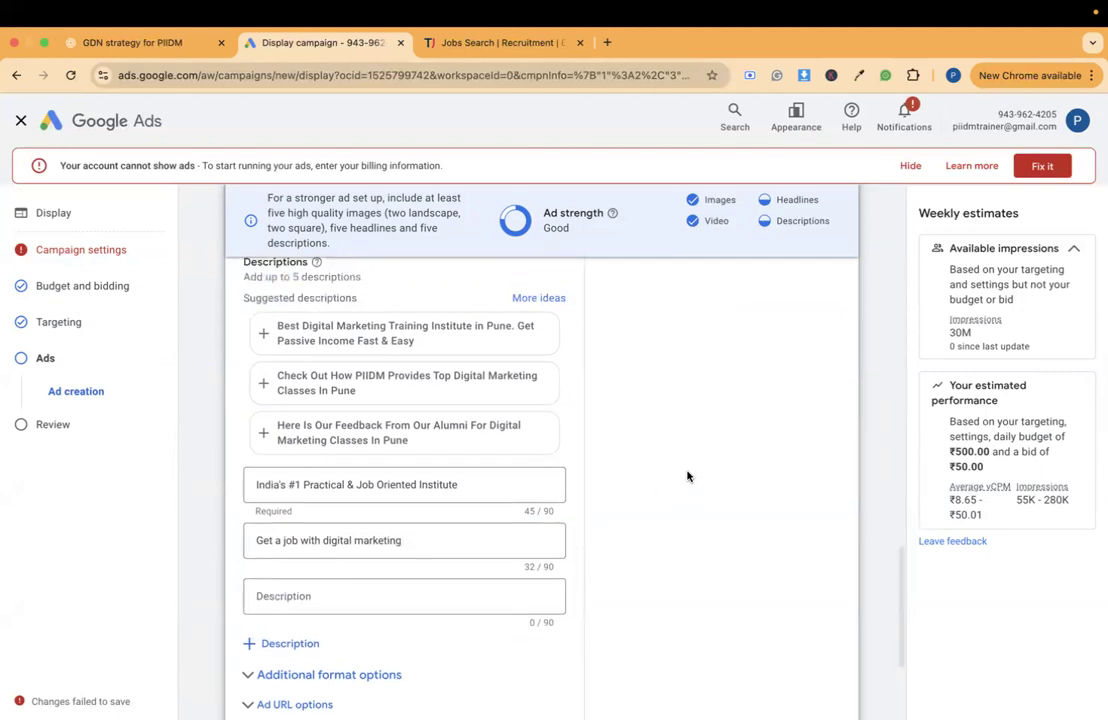
scroll(687, 476, up, 8)
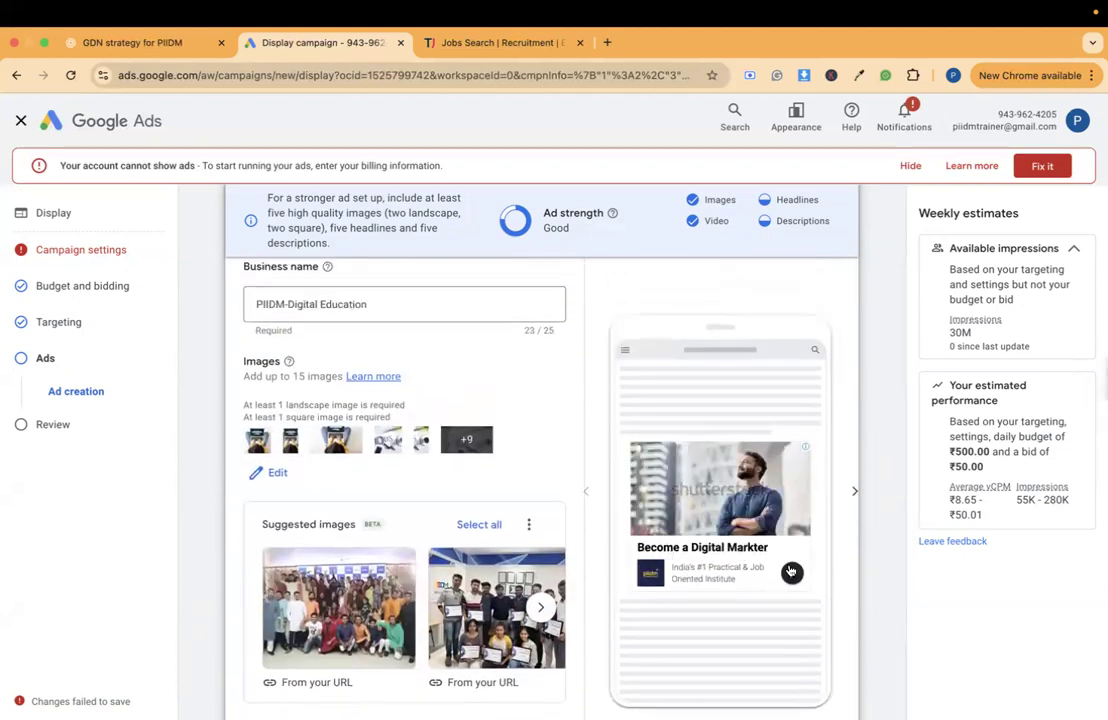
click(850, 495)
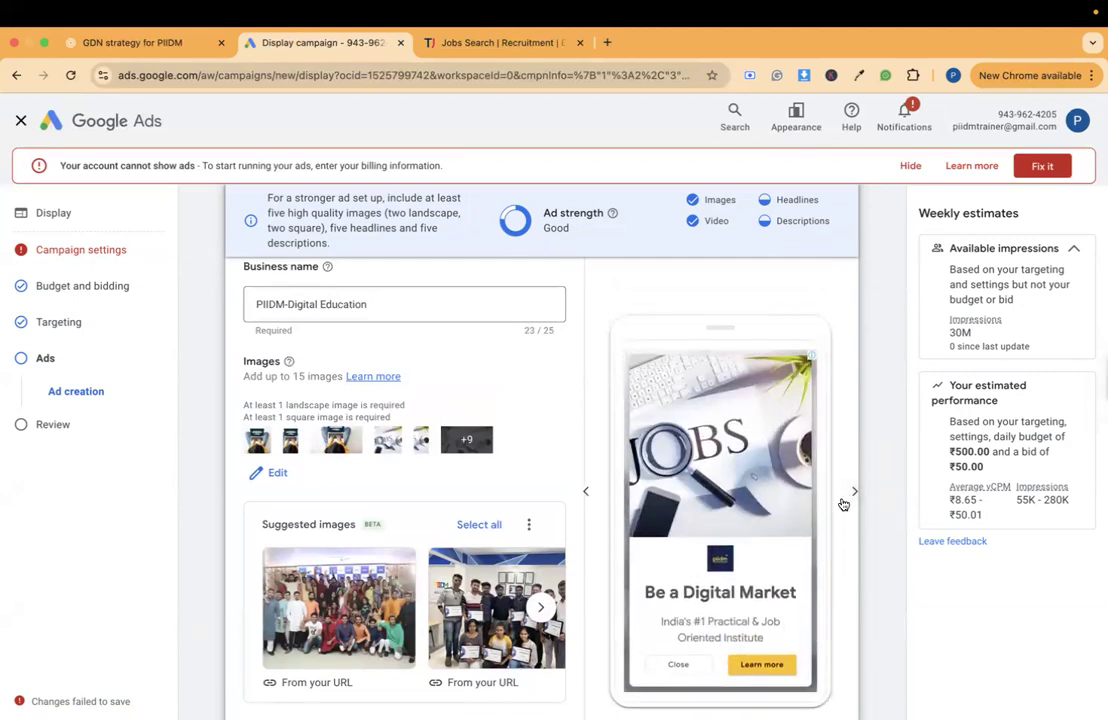
click(845, 500)
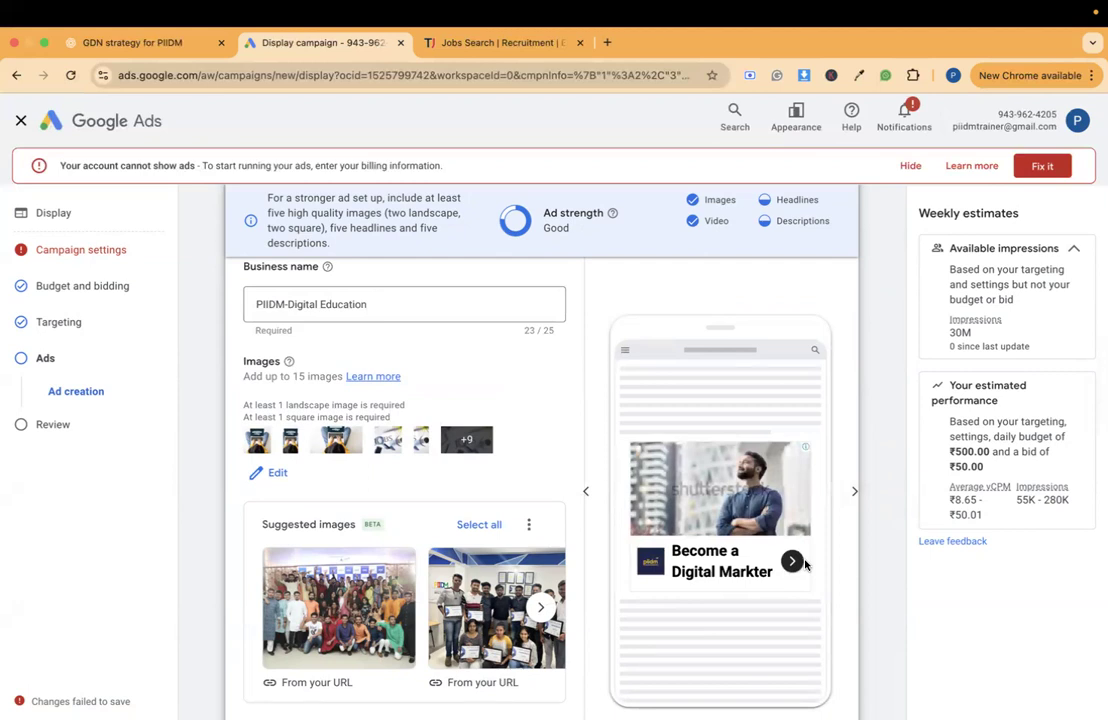
scroll(805, 565, up, 3)
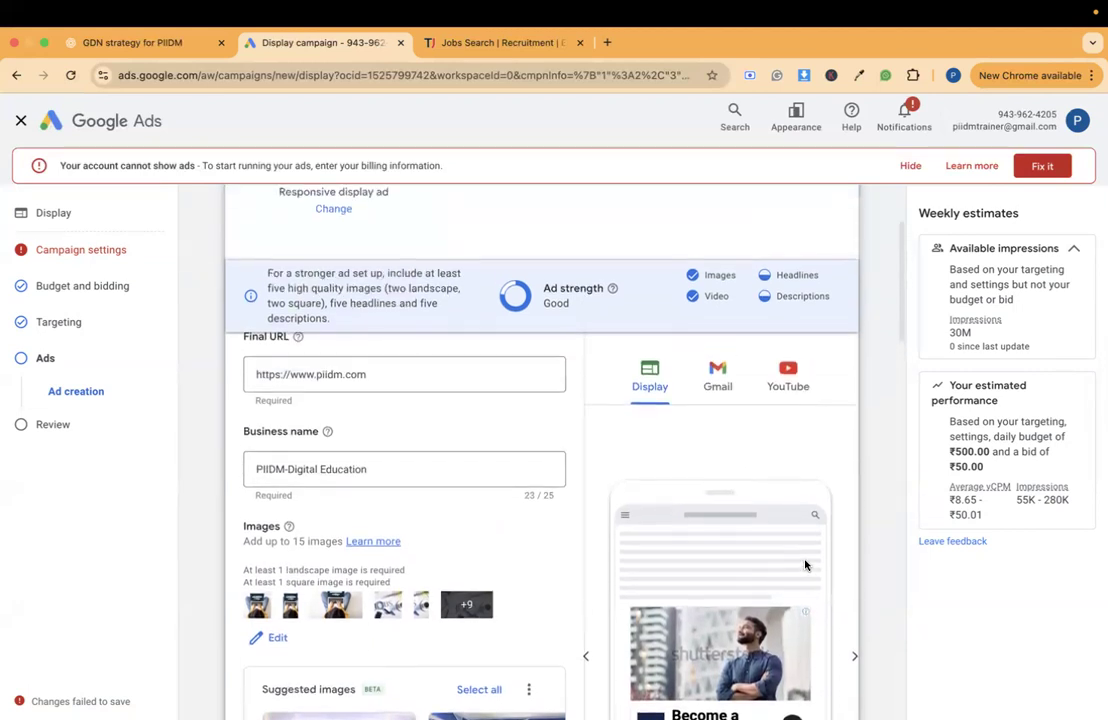
scroll(903, 425, down, 3)
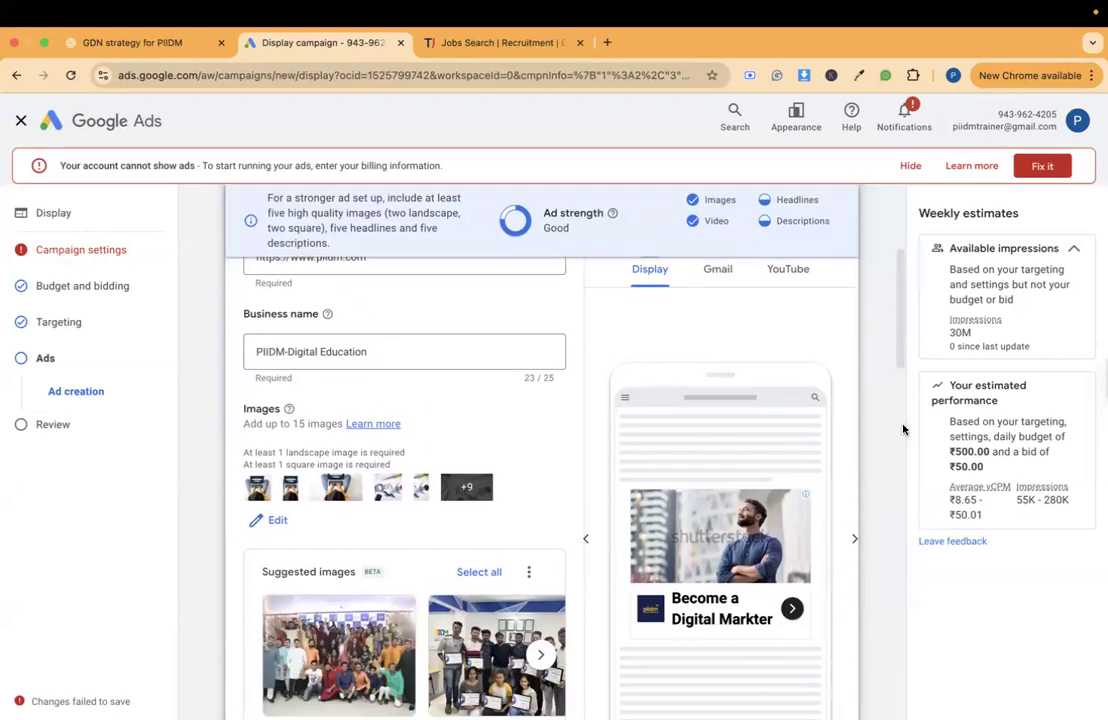
scroll(766, 358, up, 2)
click(728, 350)
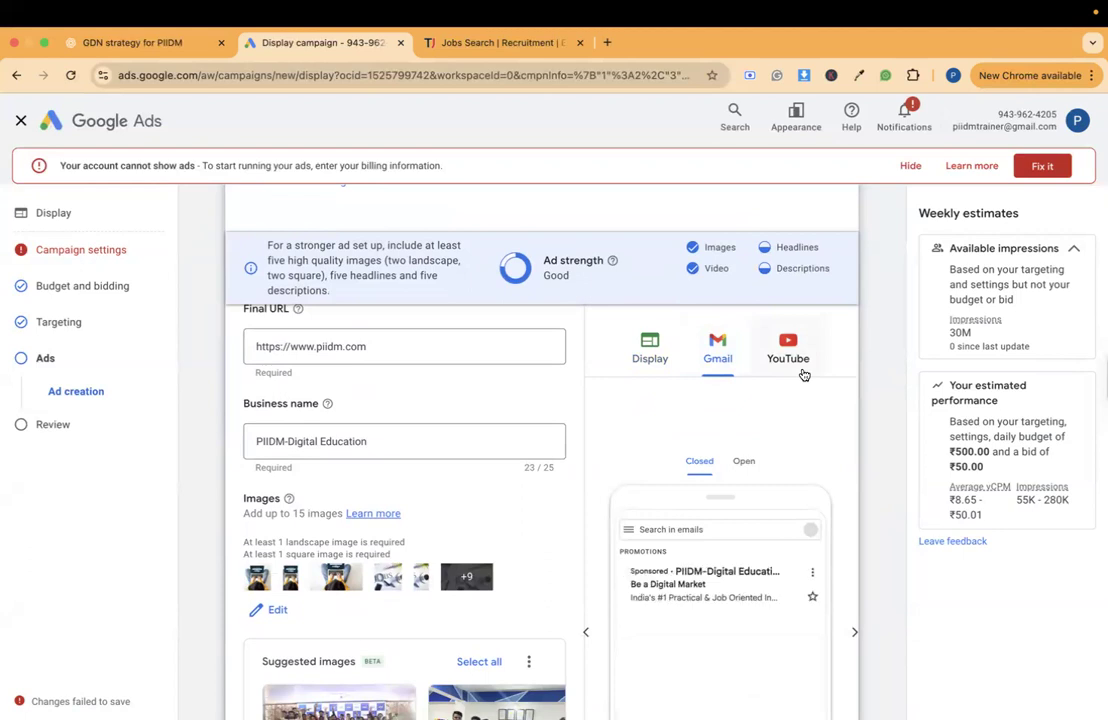
scroll(804, 374, down, 1)
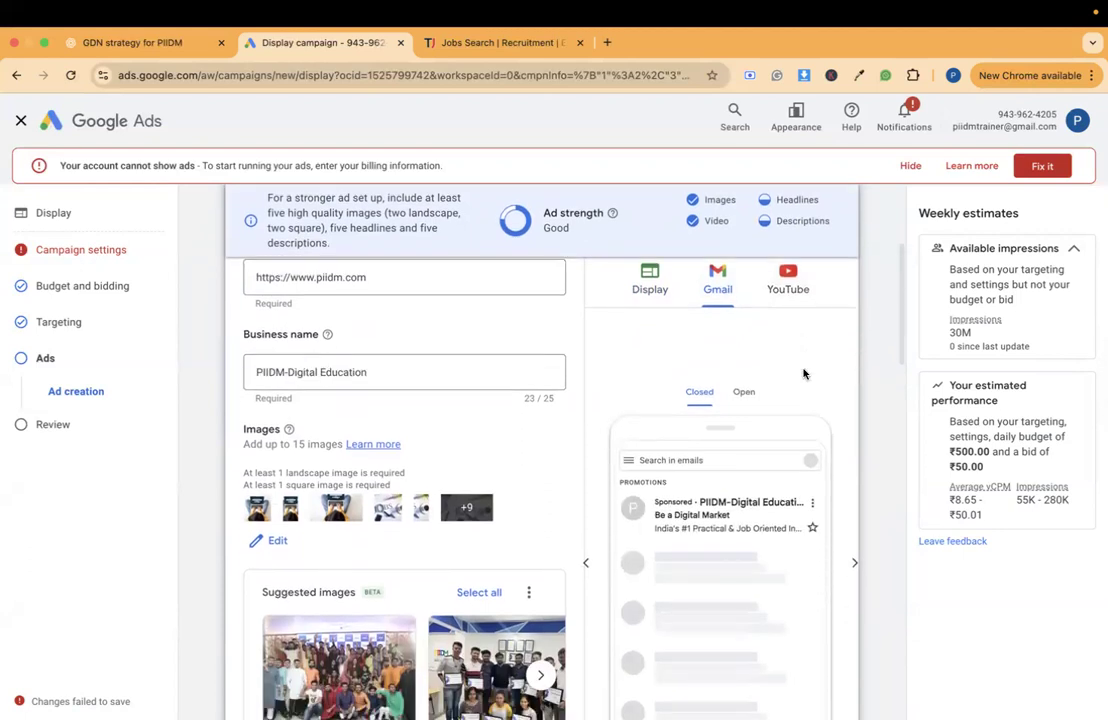
click(781, 314)
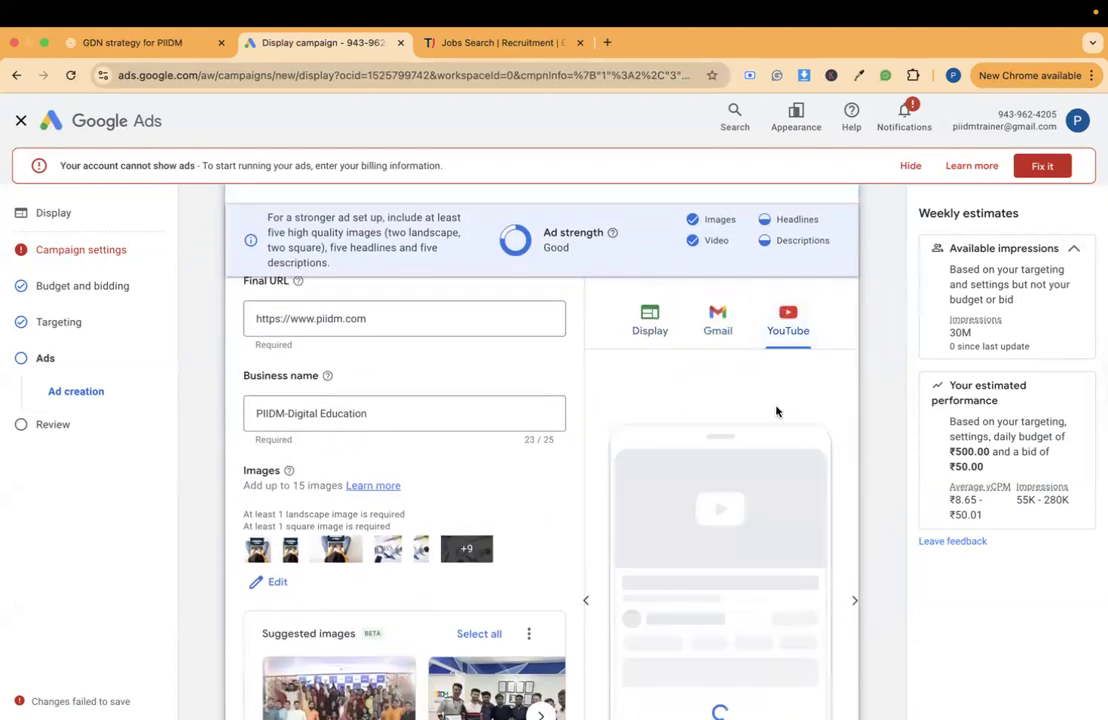
scroll(776, 410, down, 1)
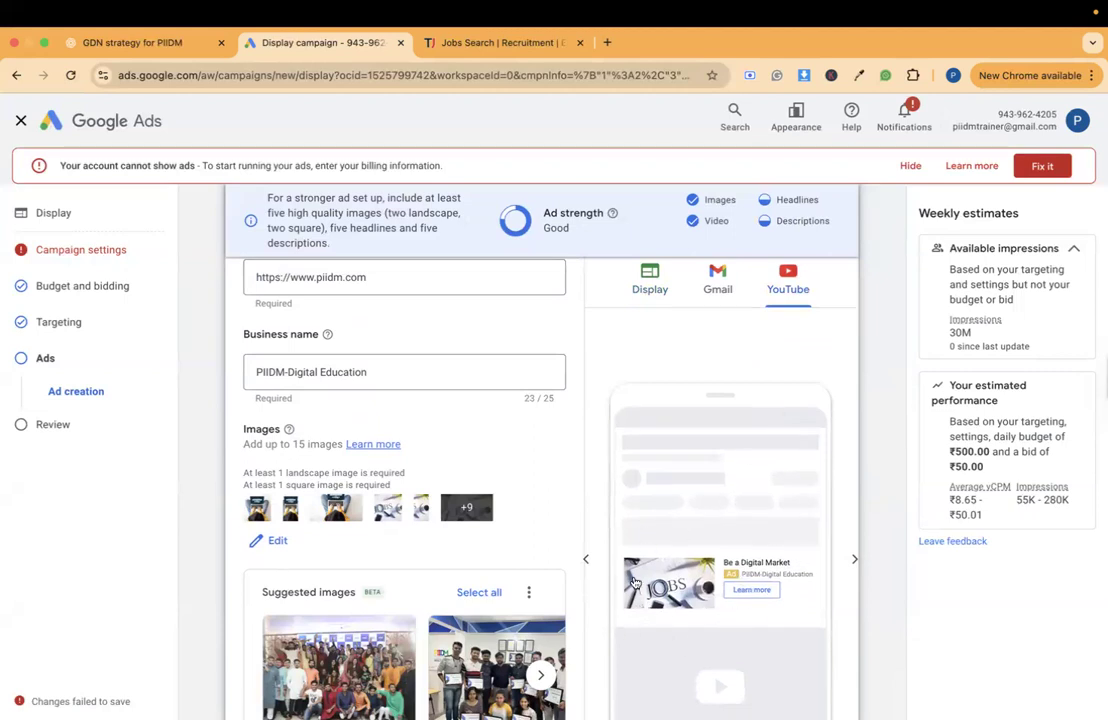
scroll(717, 556, down, 10)
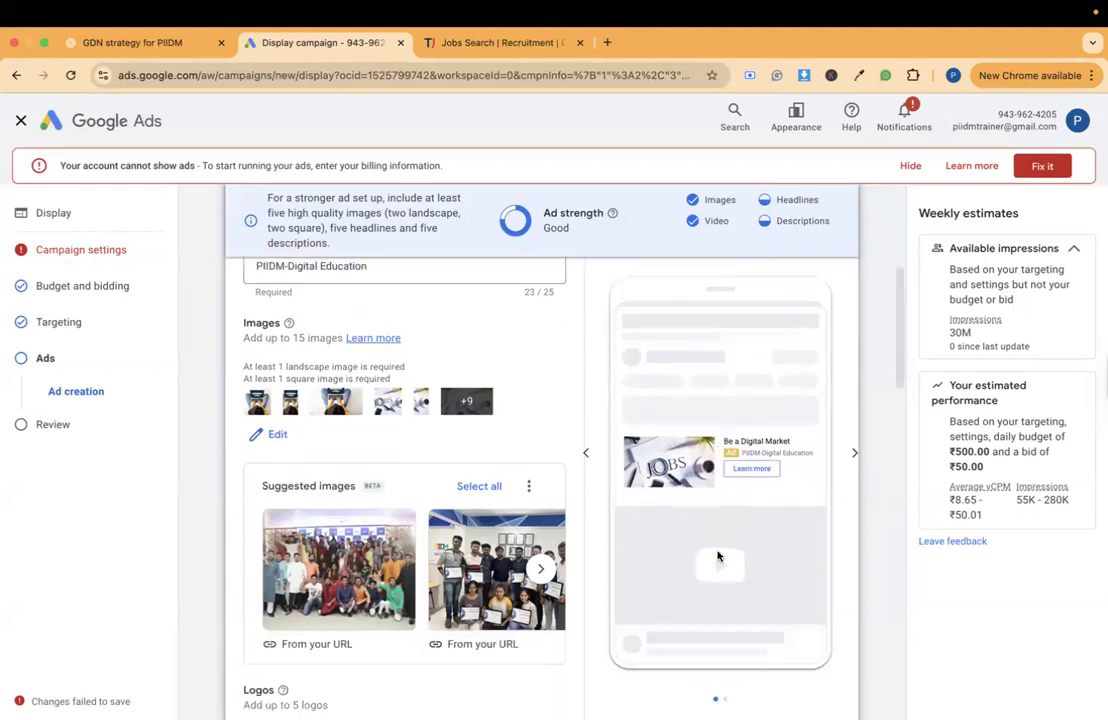
- Add call-to-action text to the ad, set it to "Apply now" and check it in the YouTube preview
scroll(717, 556, down, 10)
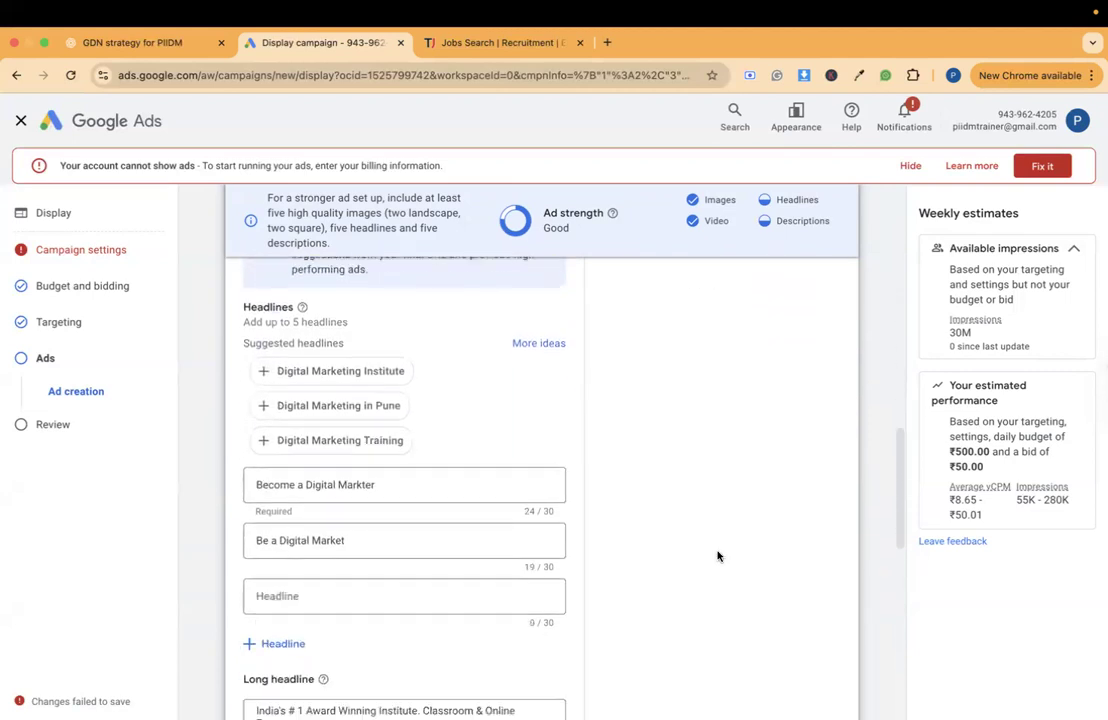
scroll(717, 556, down, 8)
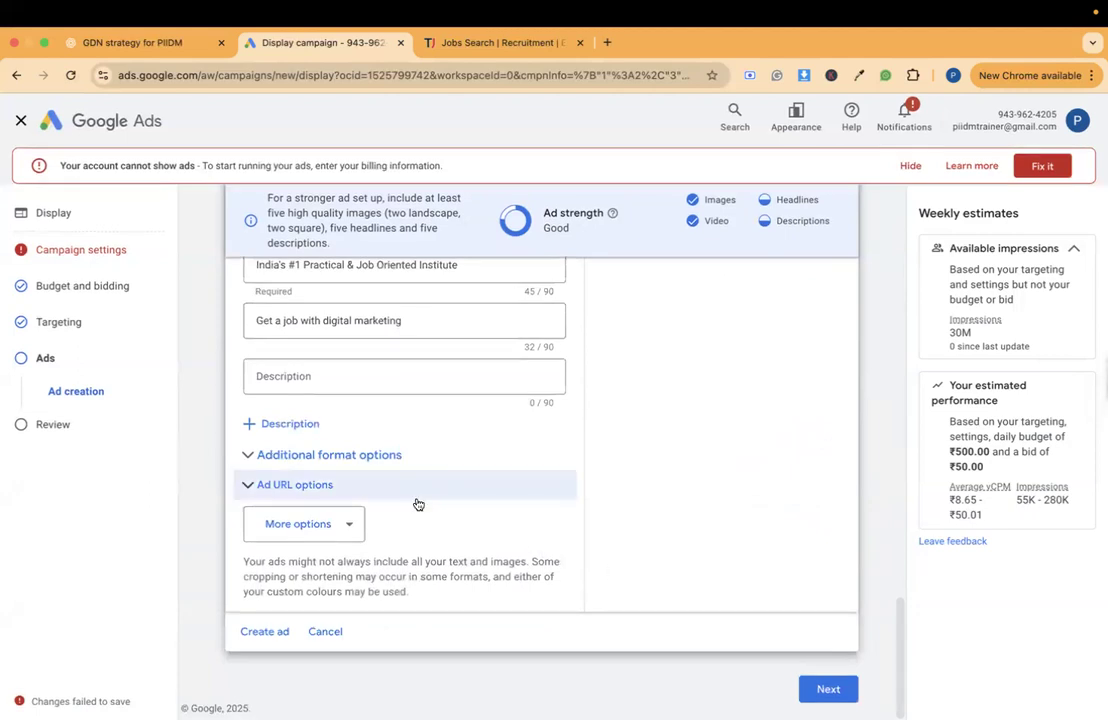
click(343, 523)
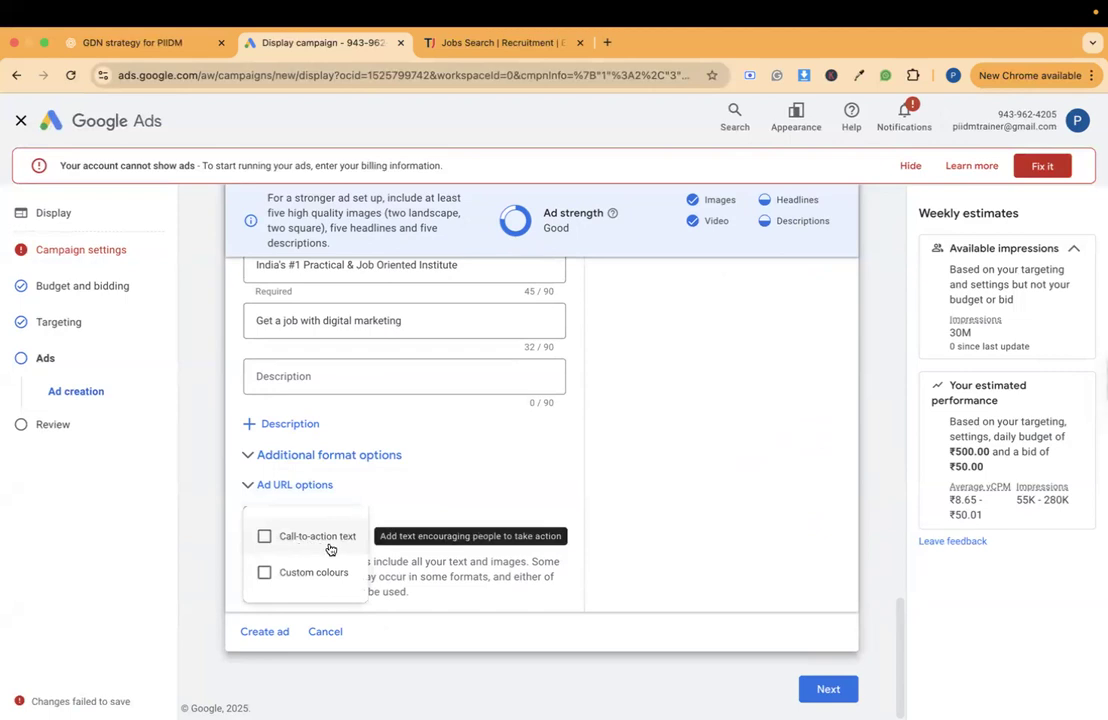
click(329, 546)
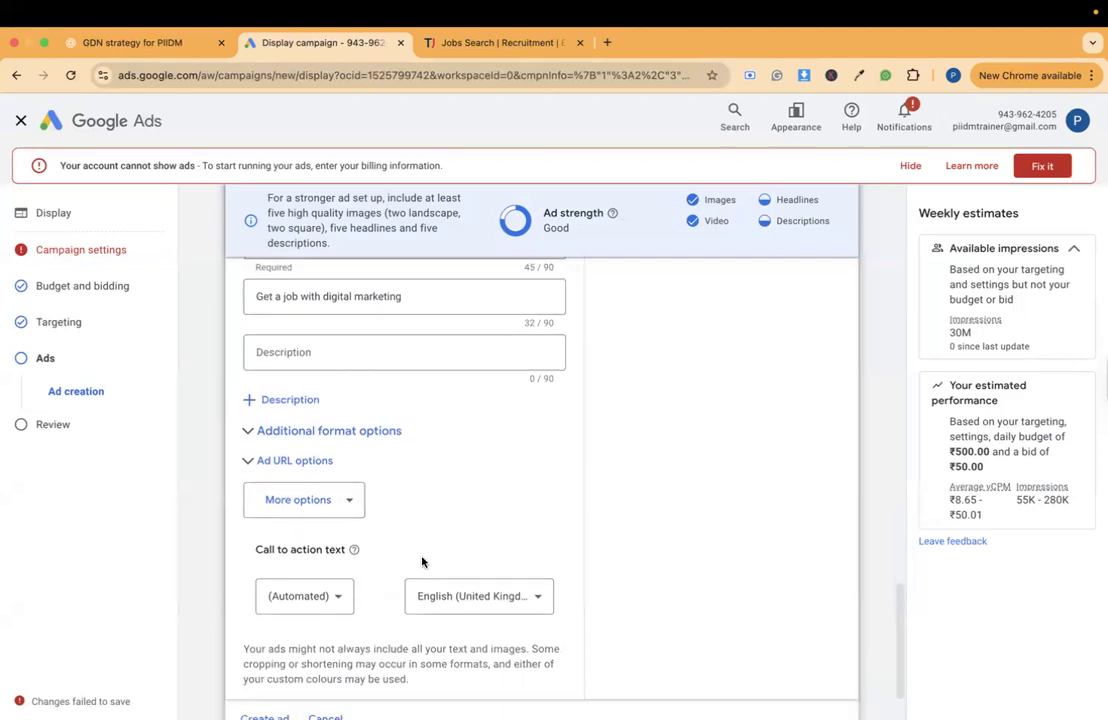
click(325, 598)
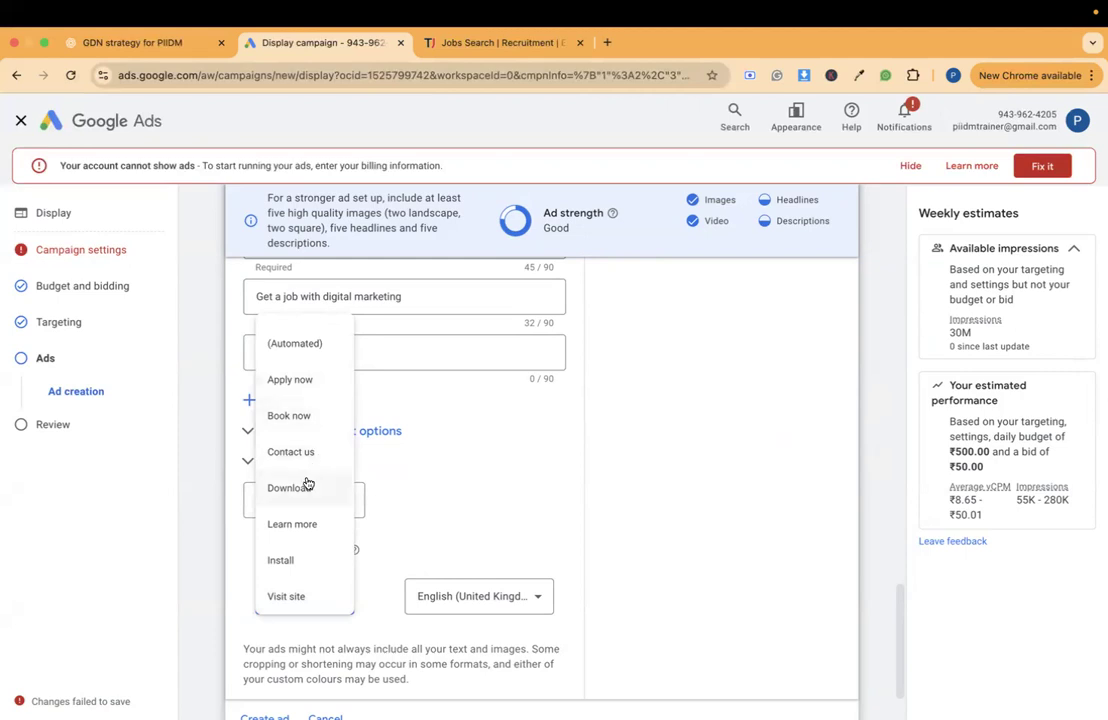
click(313, 391)
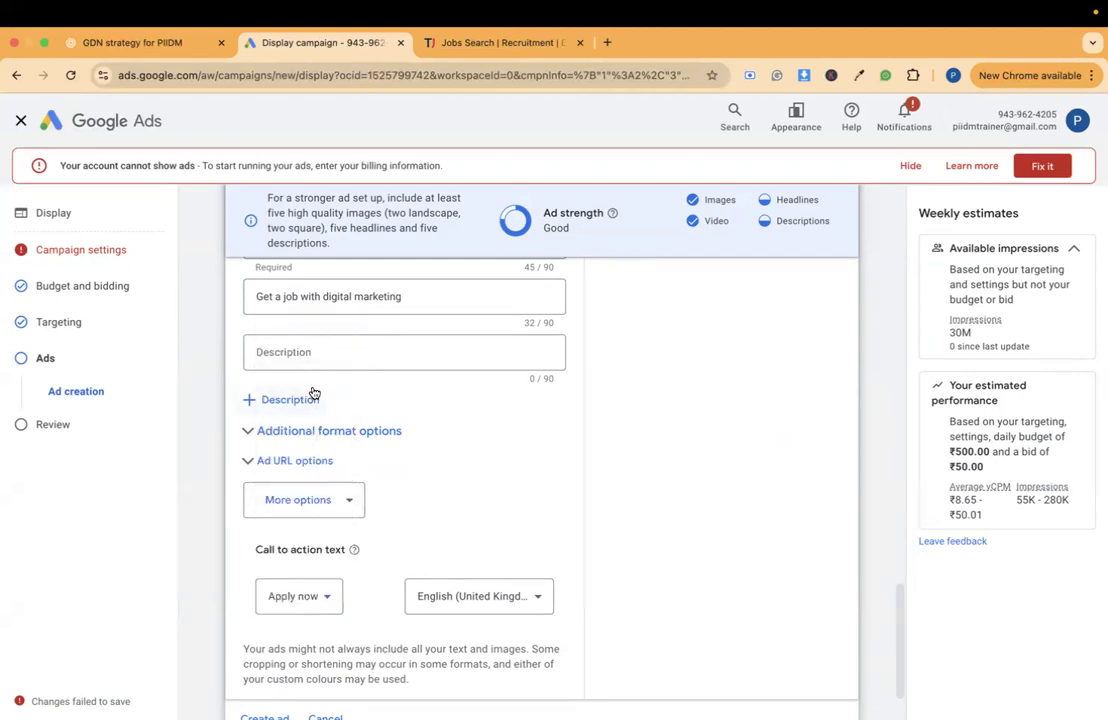
scroll(557, 586, up, 5)
scroll(558, 587, up, 5)
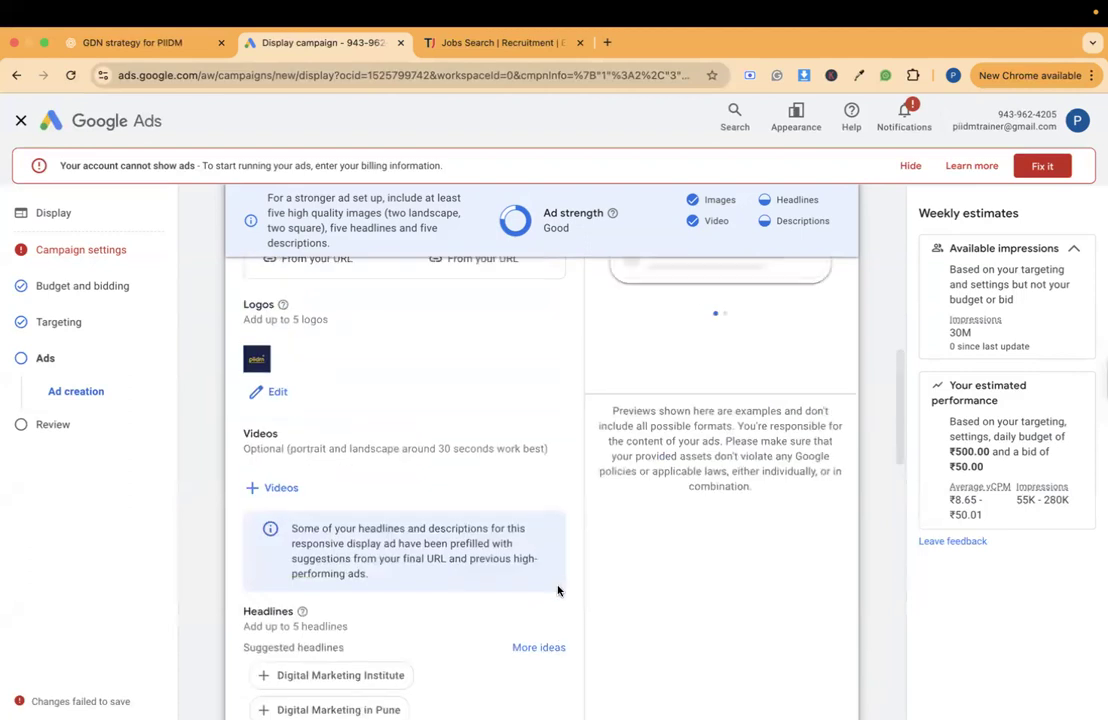
scroll(760, 506, up, 6)
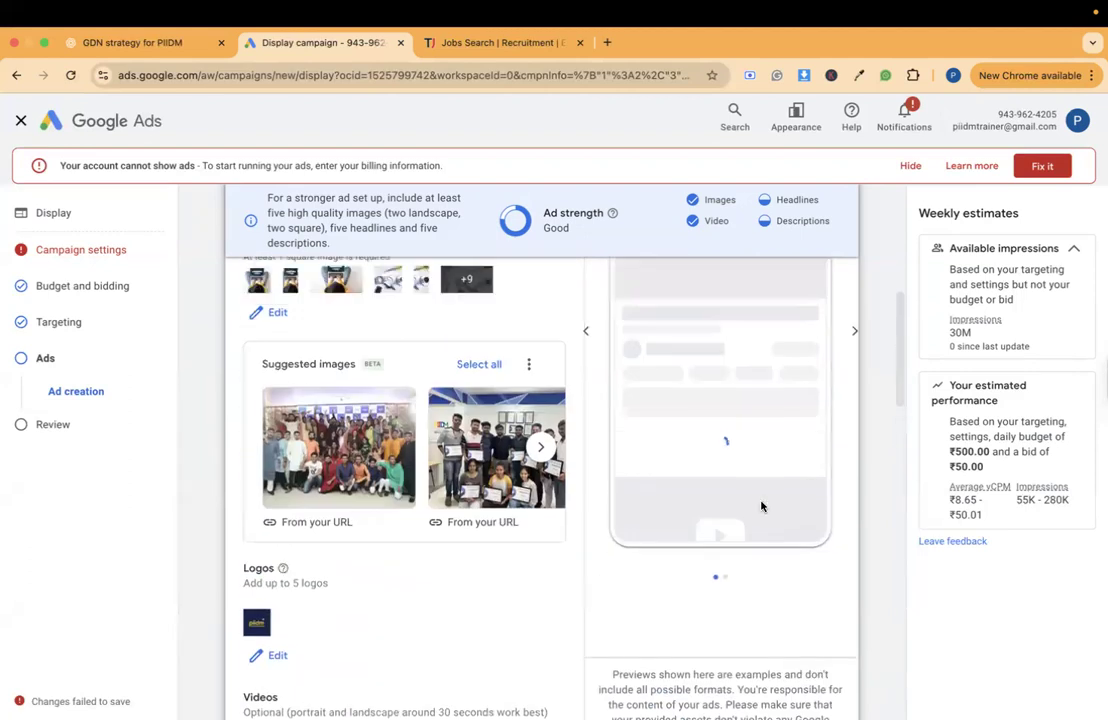
scroll(762, 505, down, 3)
scroll(761, 505, down, 2)
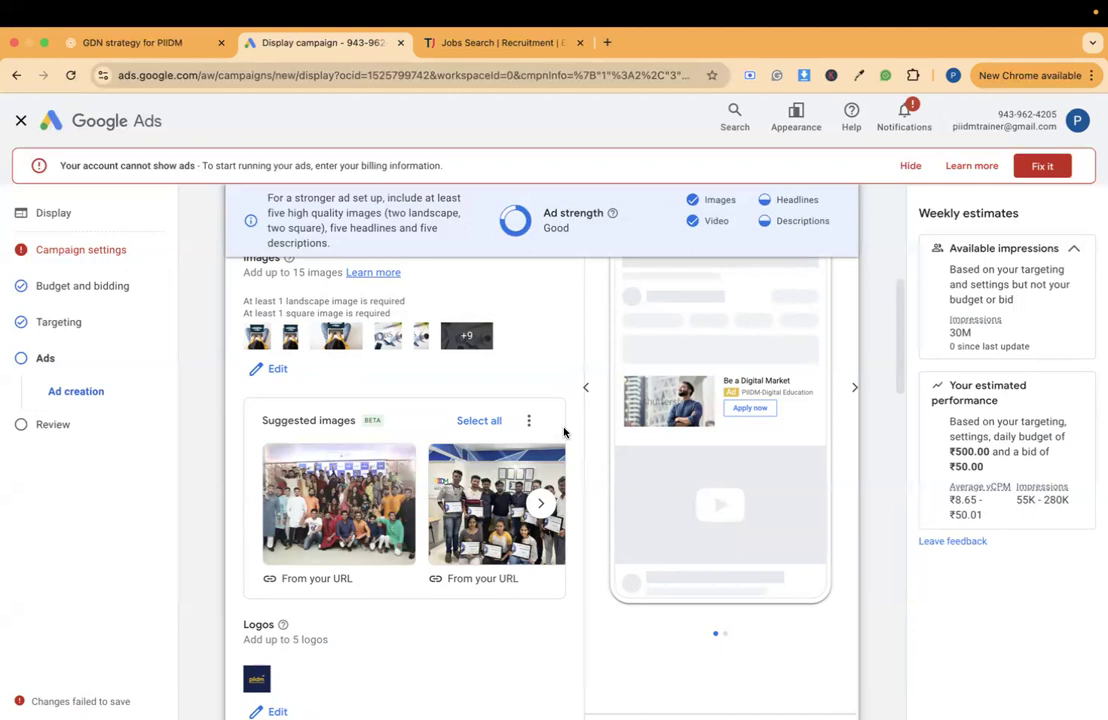
- Create the responsive display ad with the assets entered and proceed to the campaign review
scroll(563, 432, down, 10)
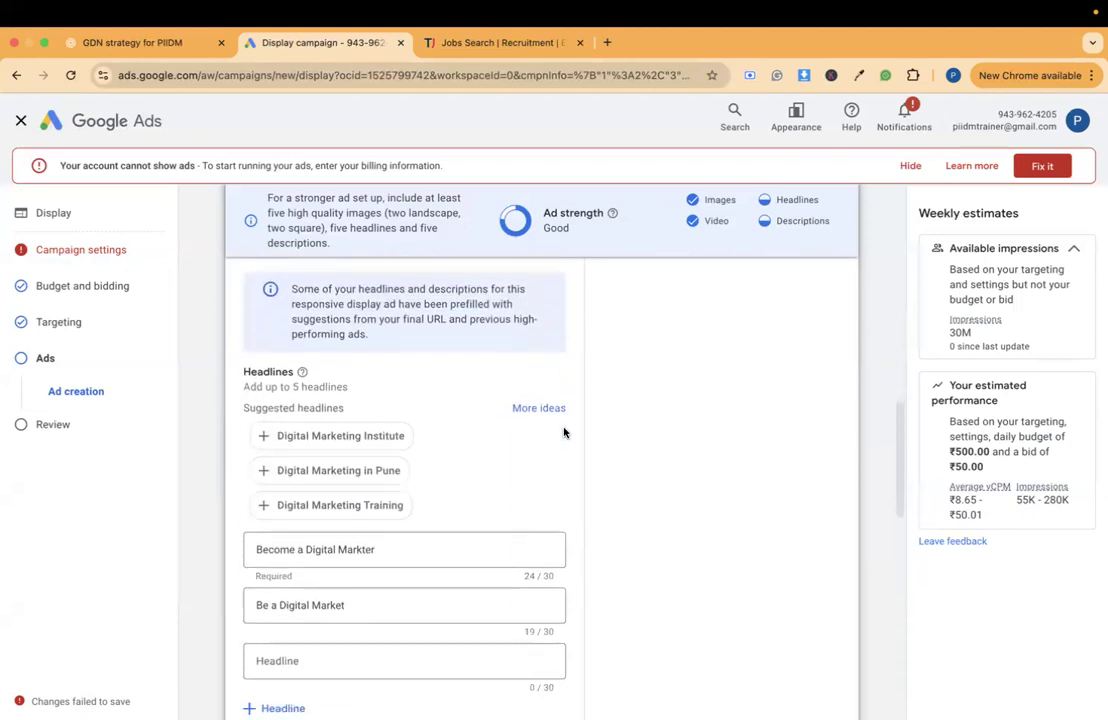
scroll(563, 432, down, 8)
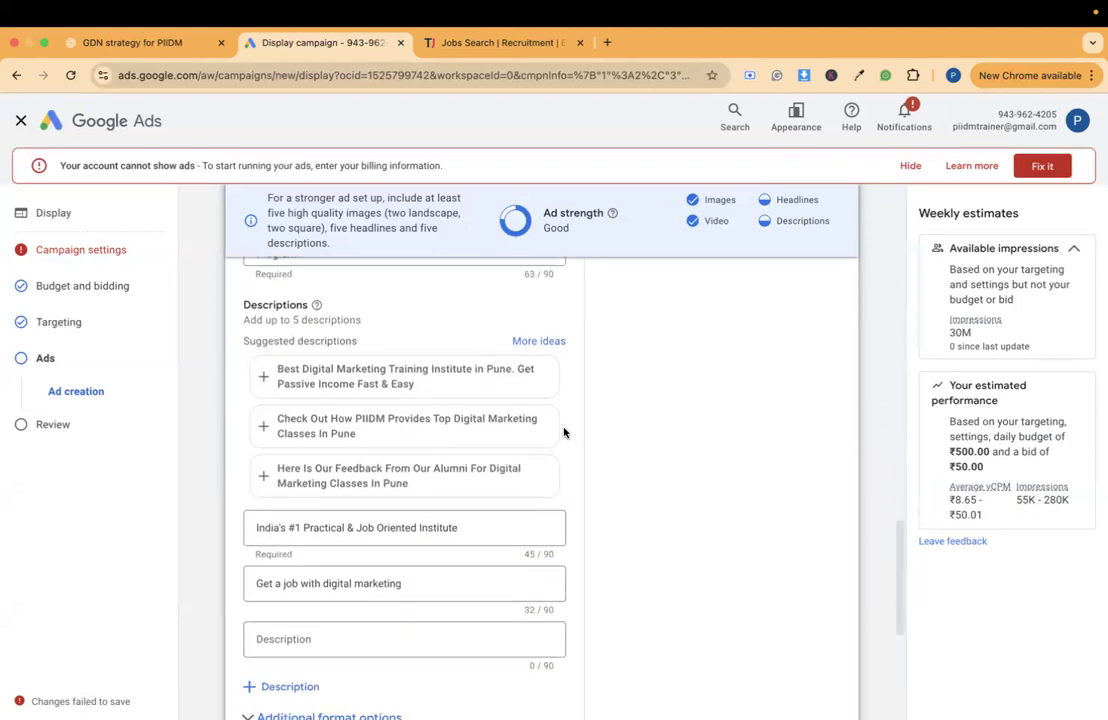
scroll(563, 432, down, 3)
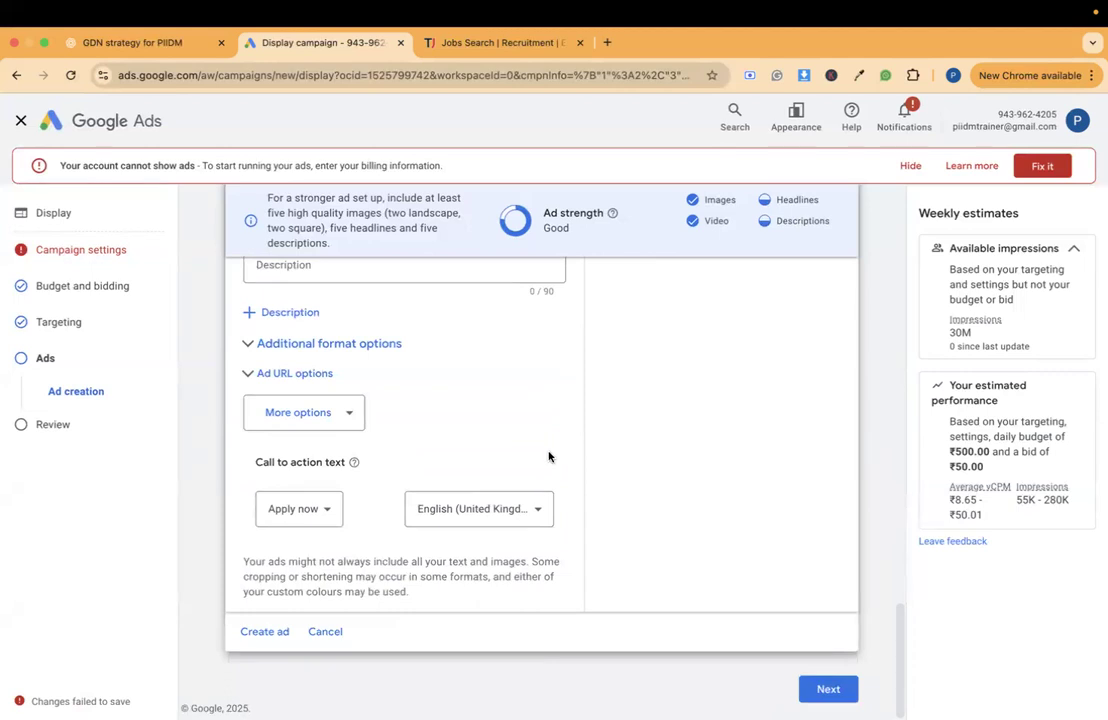
click(262, 632)
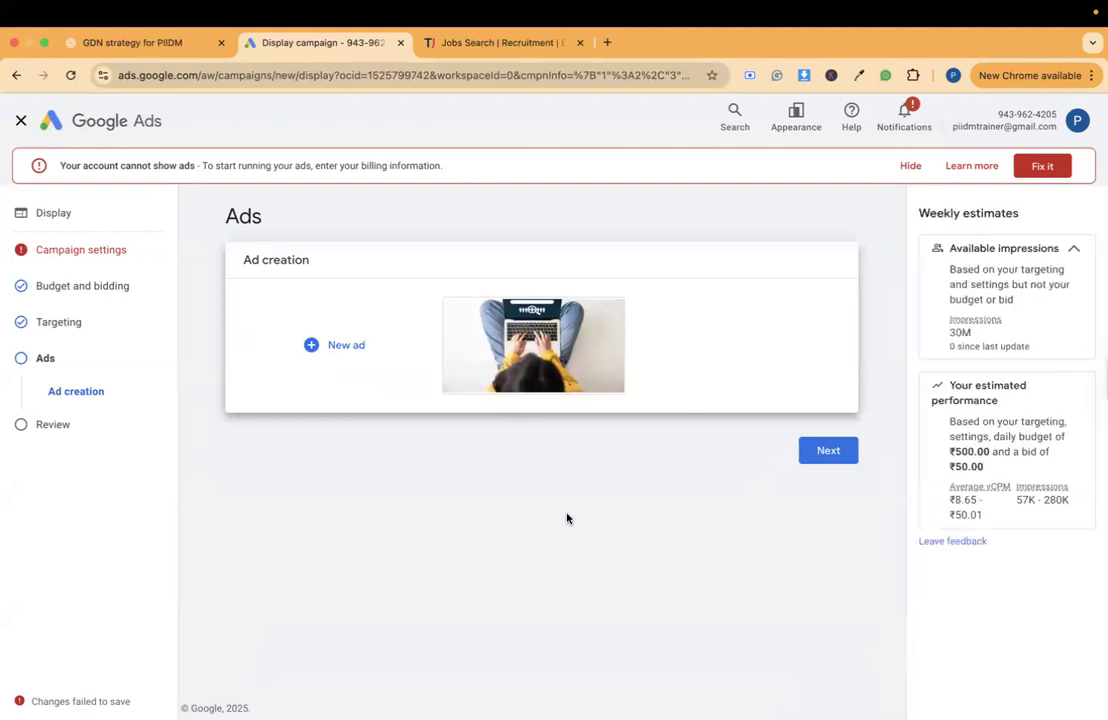
click(828, 452)
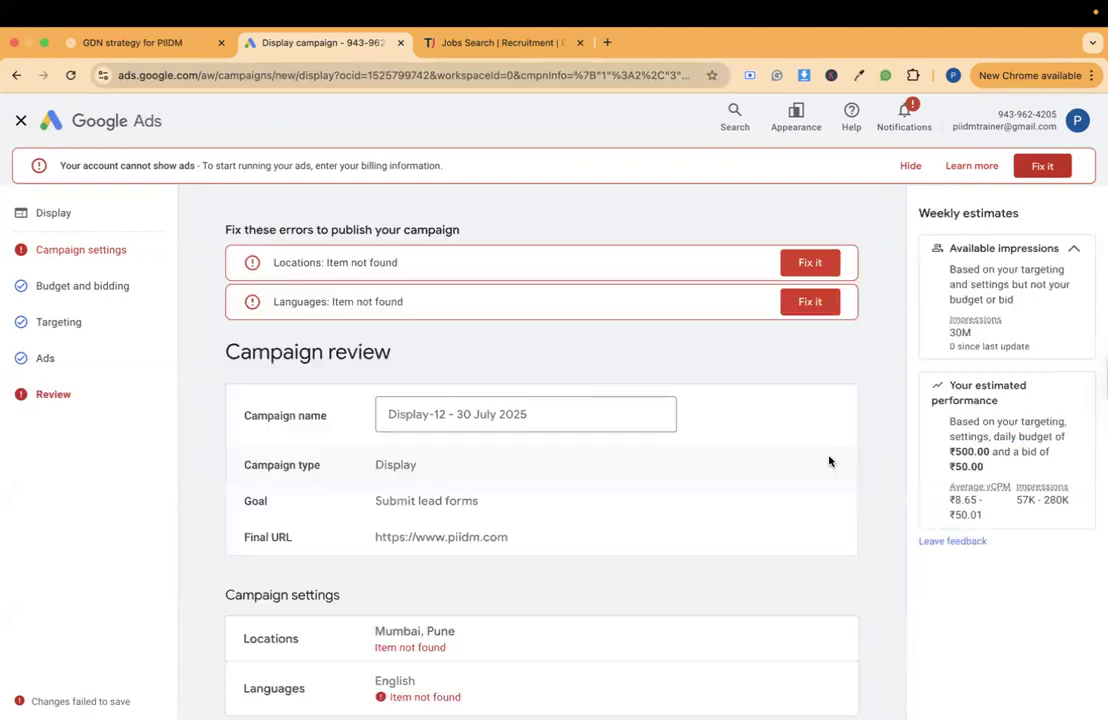
- Examine the campaign review: the errors to fix before publishing, the campaign settings, budget and bidding, the ad group's targeting and the ads
scroll(829, 461, down, 5)
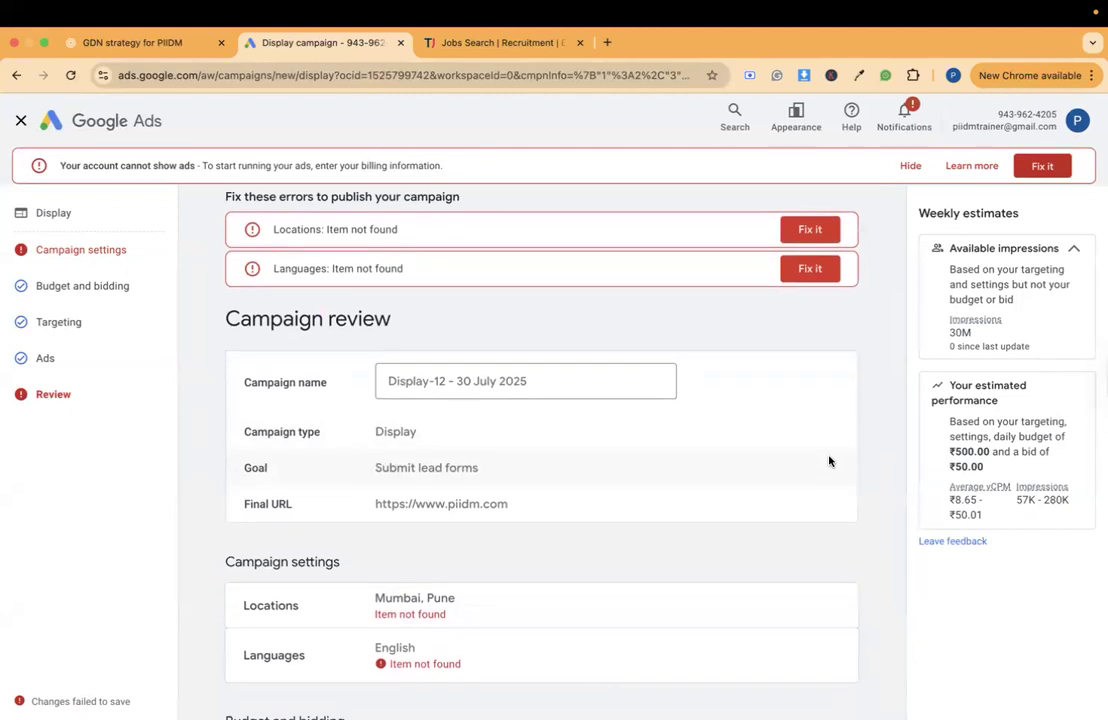
scroll(829, 461, down, 1)
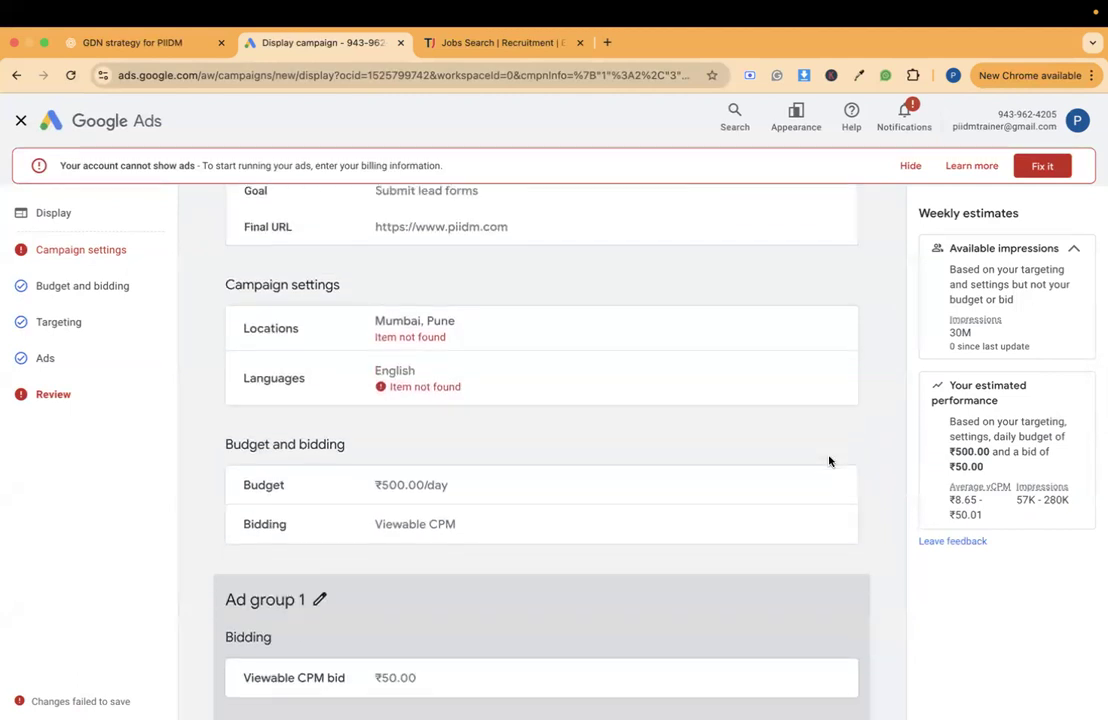
scroll(829, 461, up, 2)
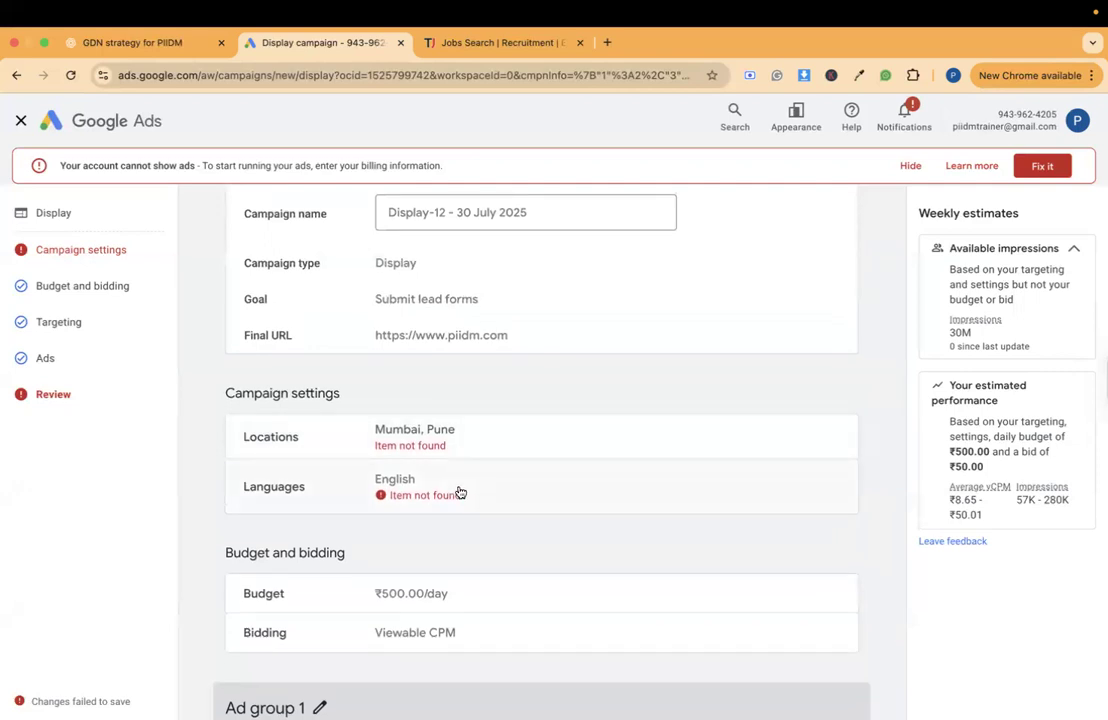
scroll(459, 492, down, 7)
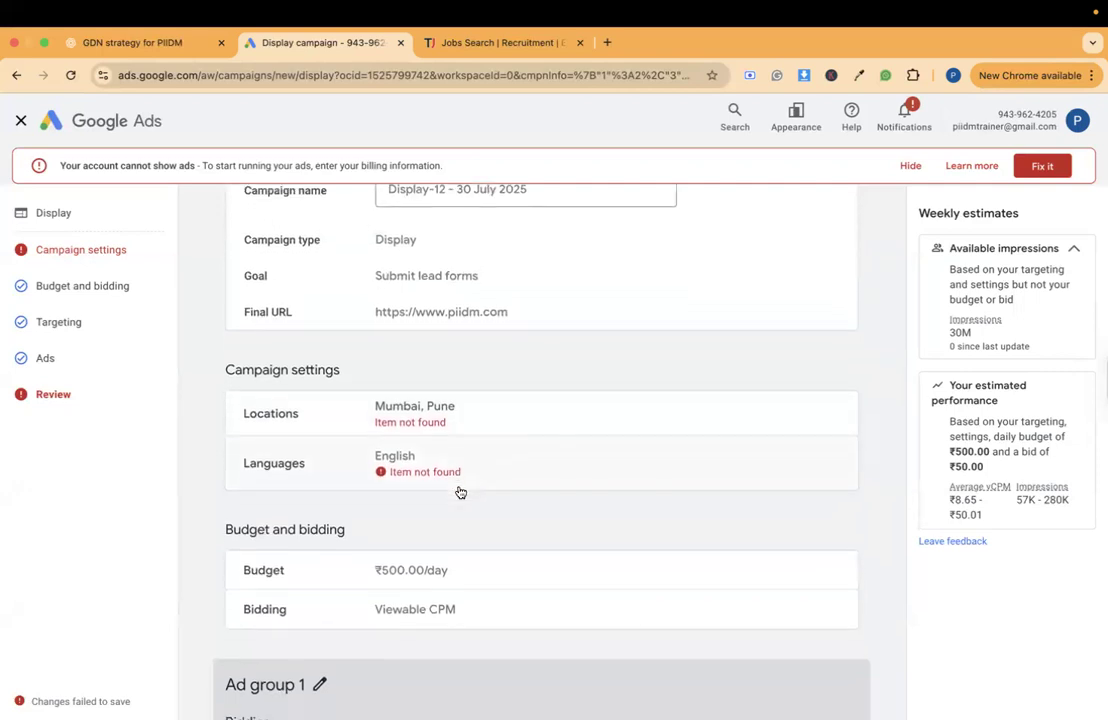
scroll(459, 492, down, 3)
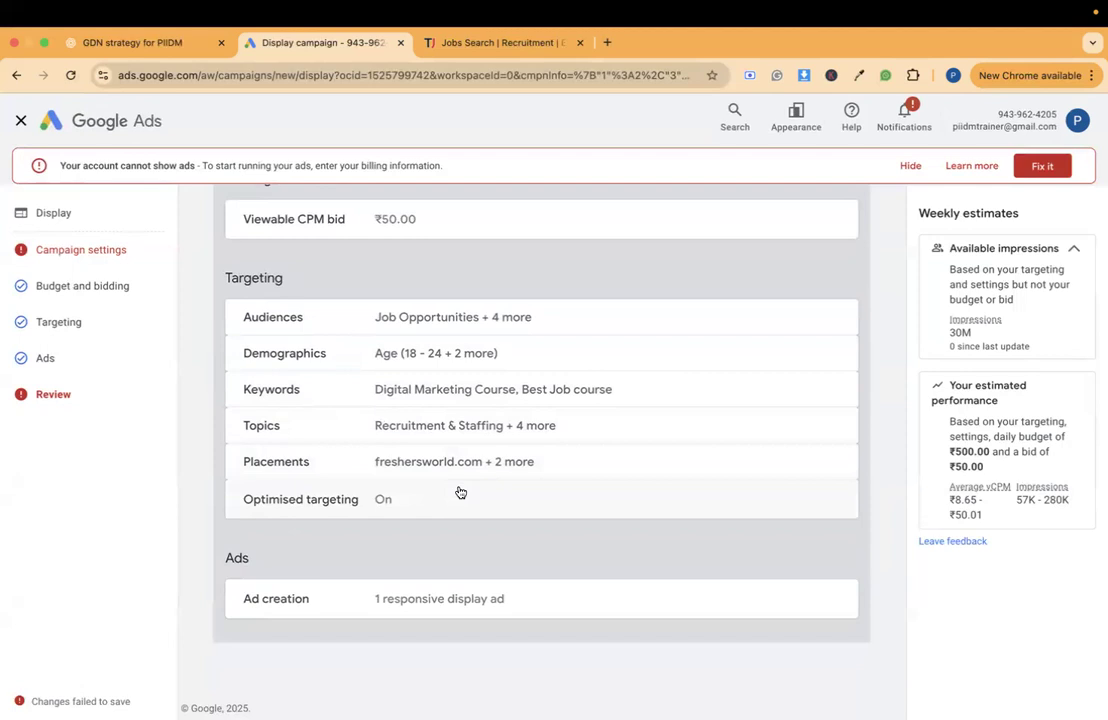
scroll(459, 492, up, 10)
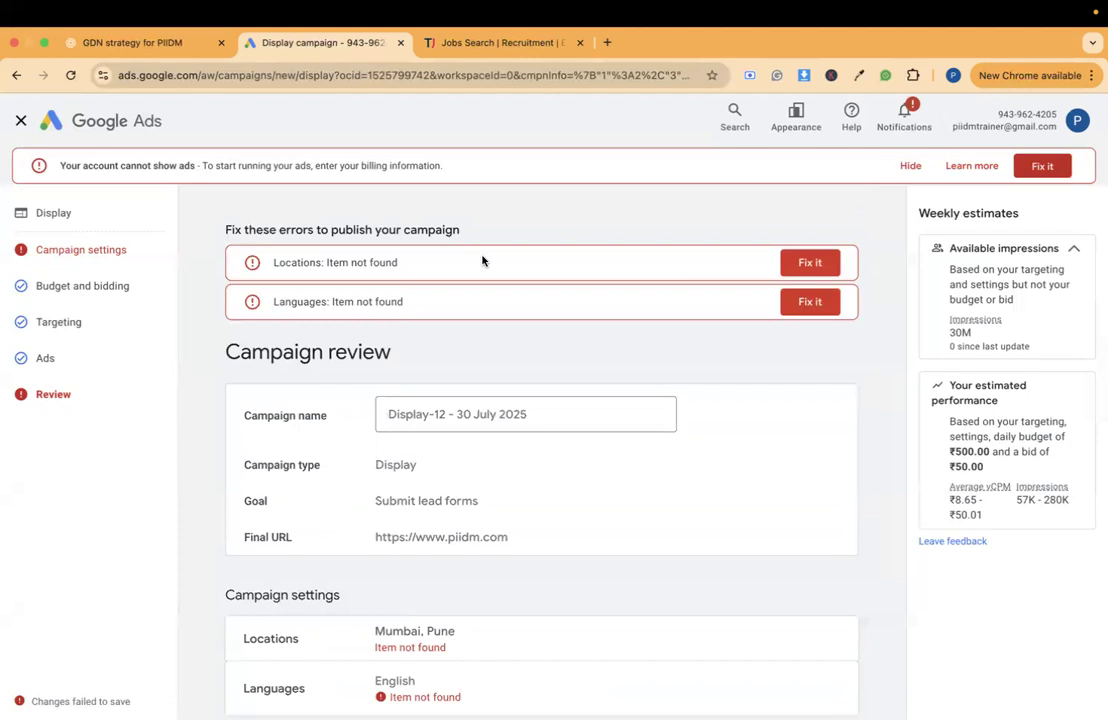
scroll(482, 261, down, 1)
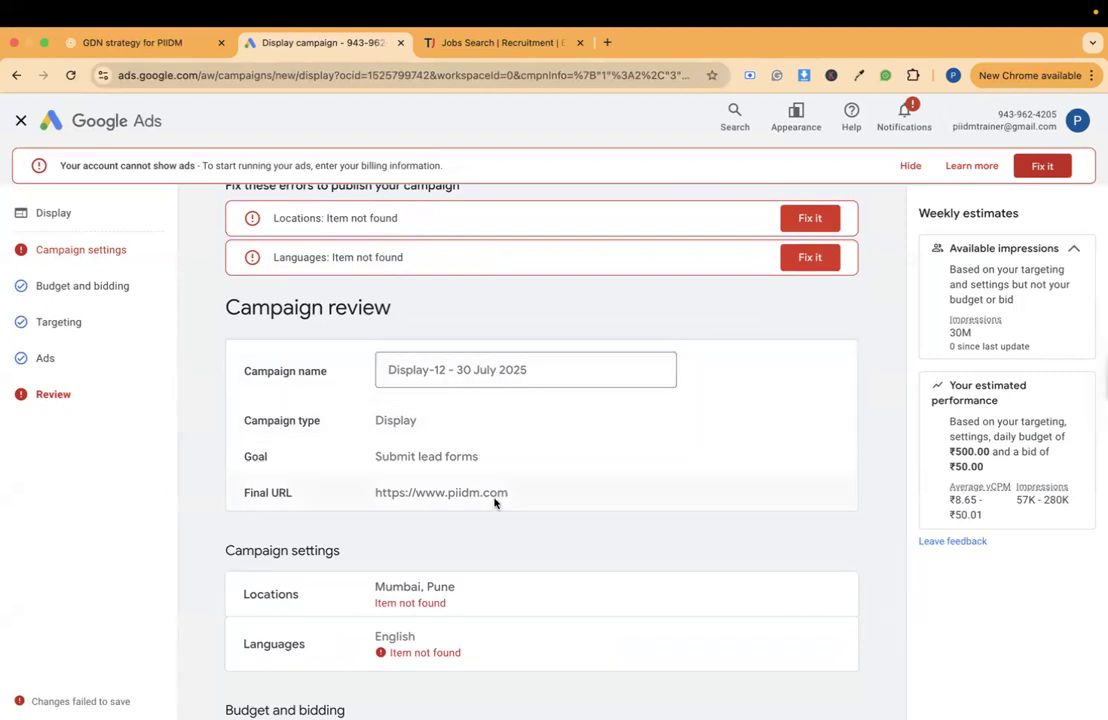
scroll(492, 503, down, 1)
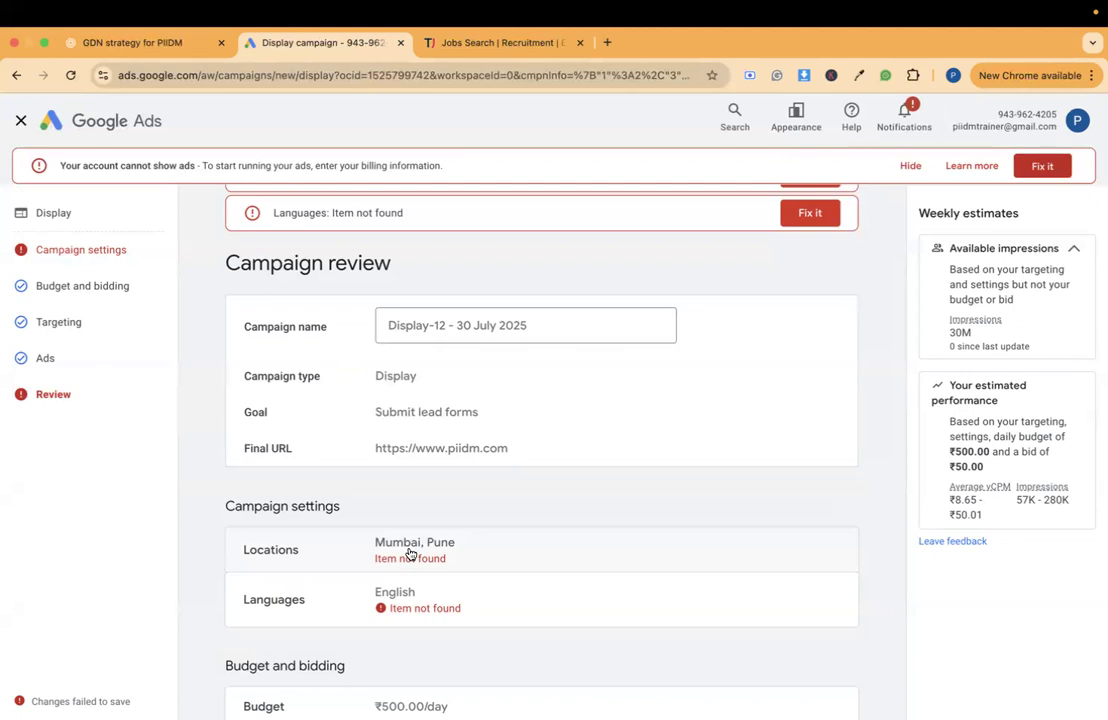
scroll(409, 554, up, 2)
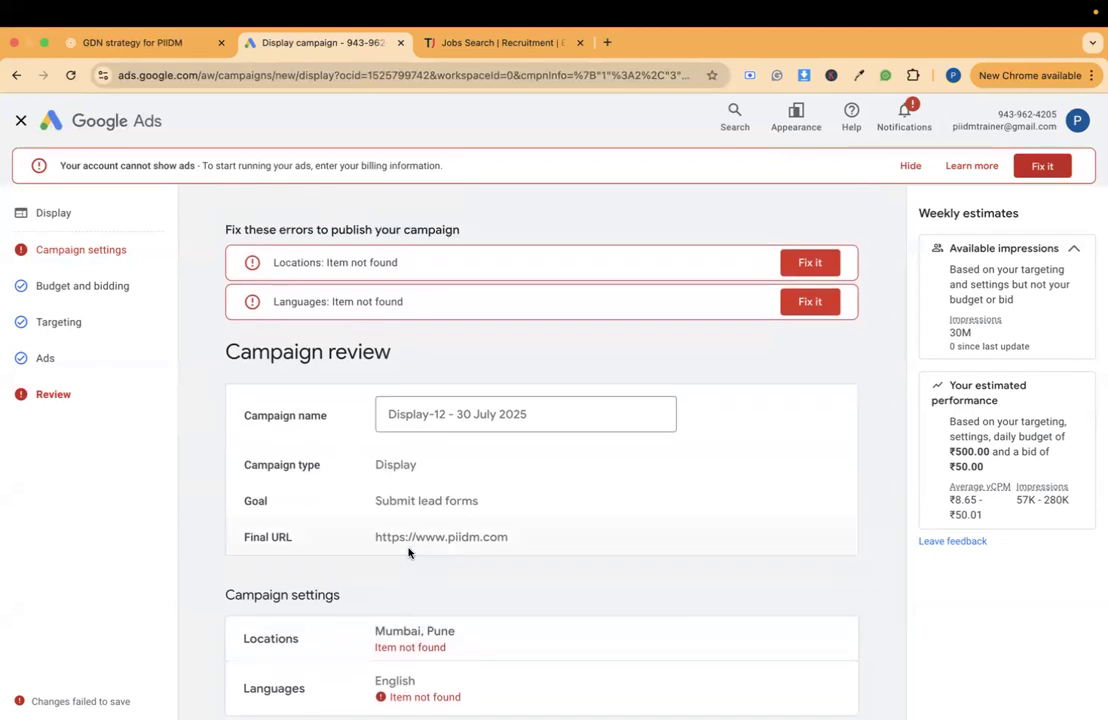